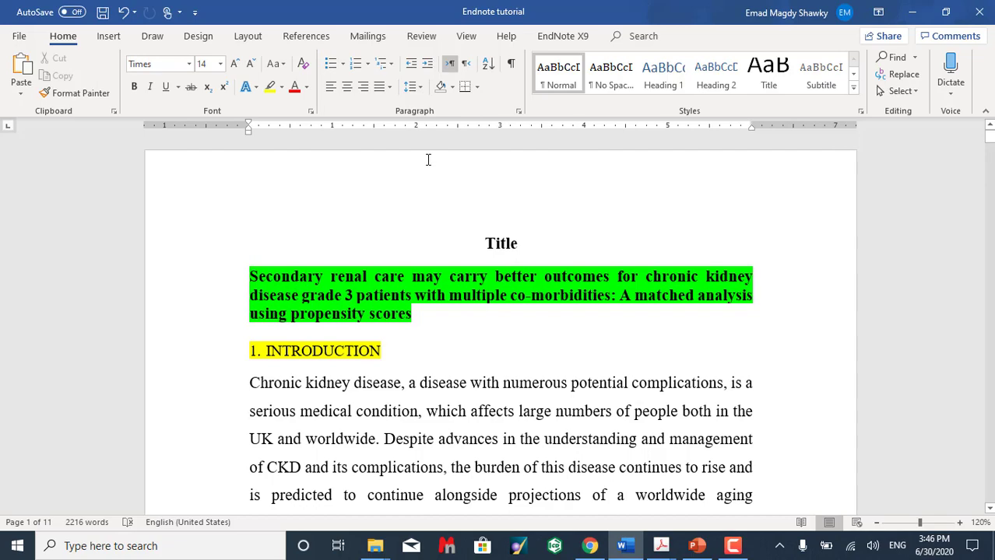
Switch to EndNote from the Word document, decline activating the full version and dismiss the missing-library message
left_click(555, 38)
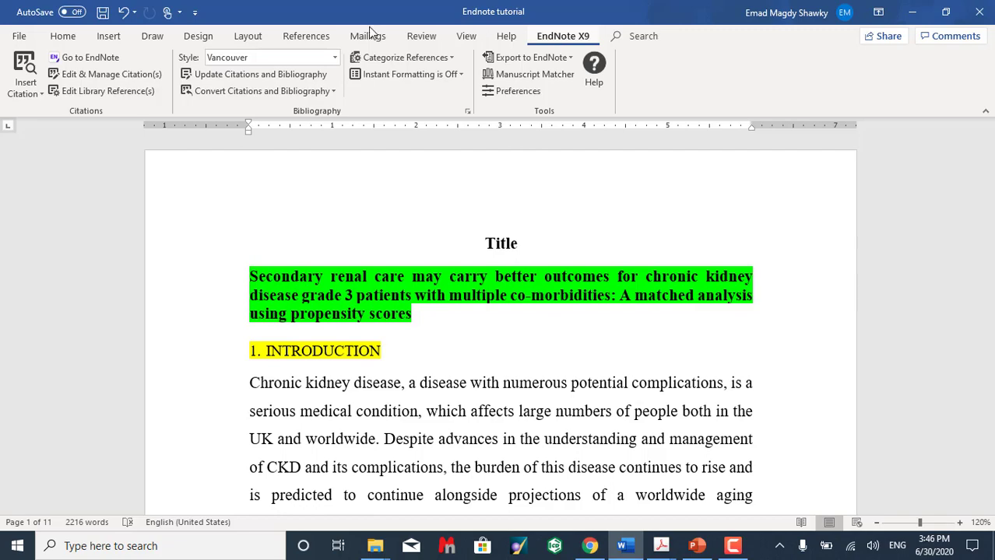
left_click(90, 60)
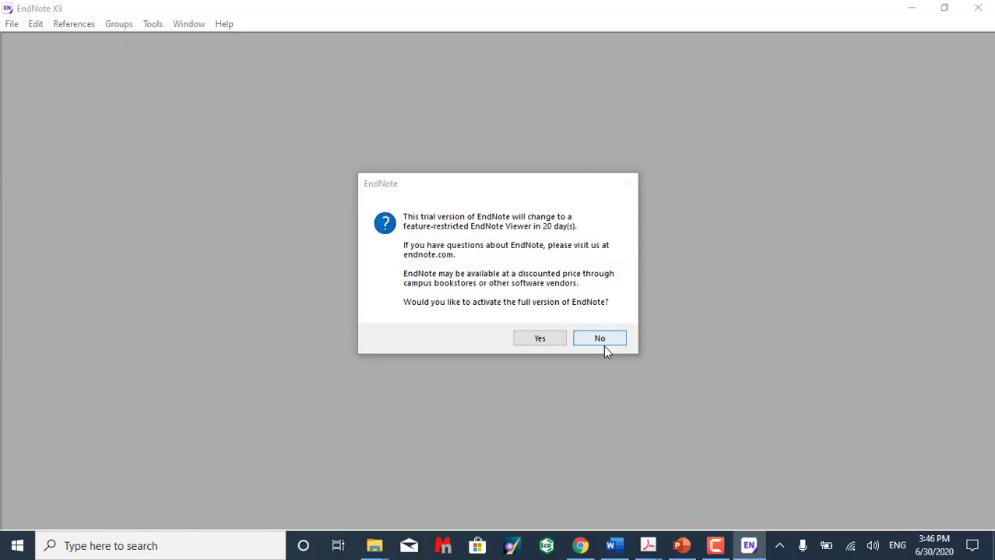
left_click(602, 343)
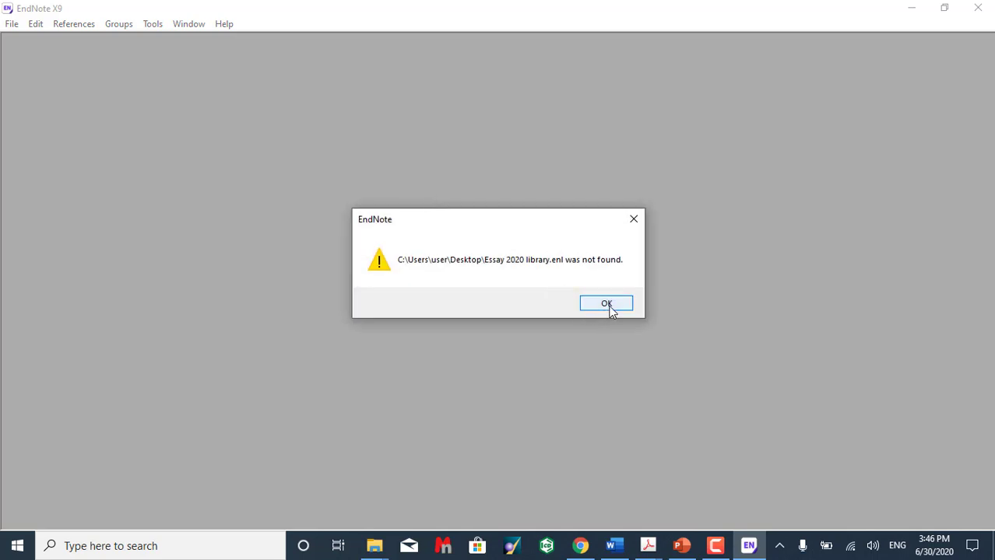
left_click(608, 307)
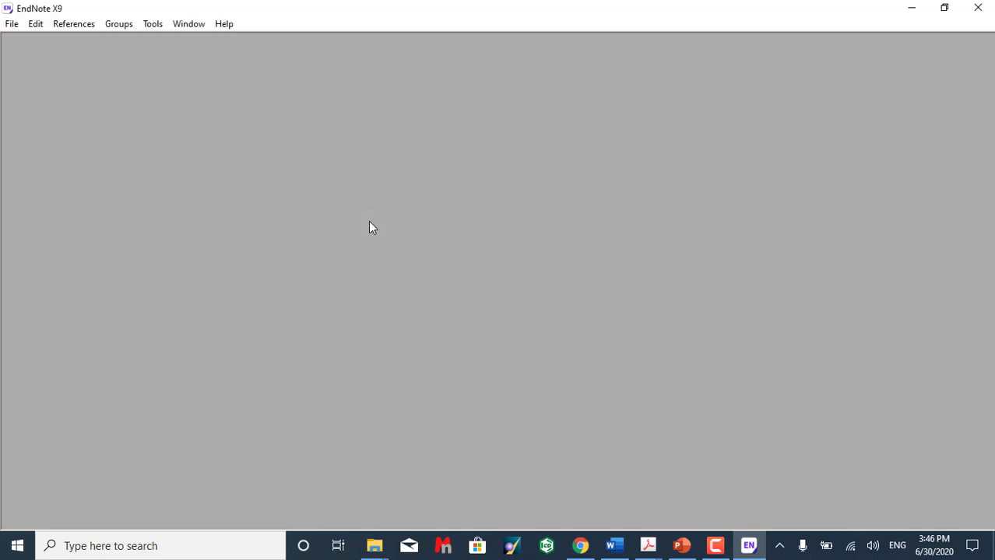
Start a new EndNote reference library and name its file "Essay 2020 library"
left_click(10, 27)
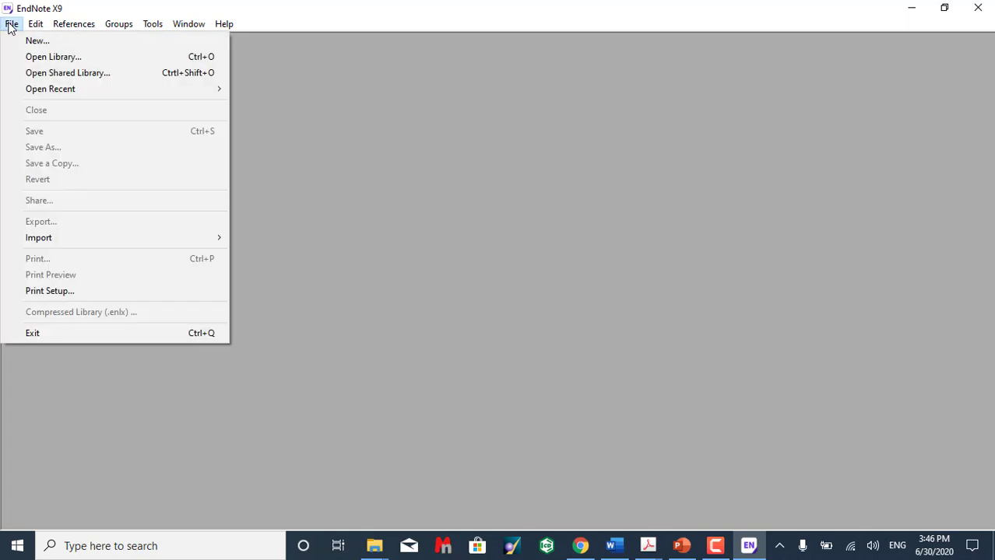
left_click(29, 40)
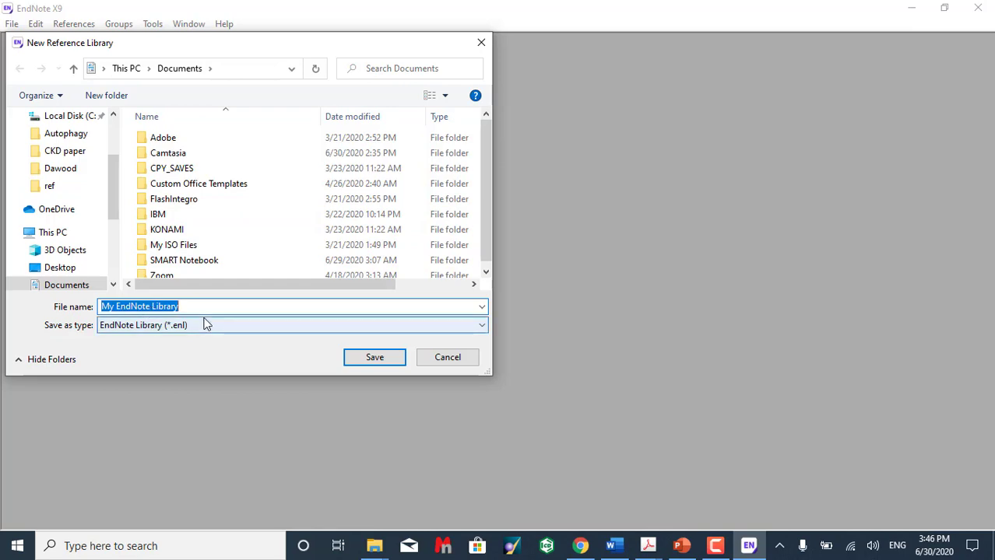
type("Essay")
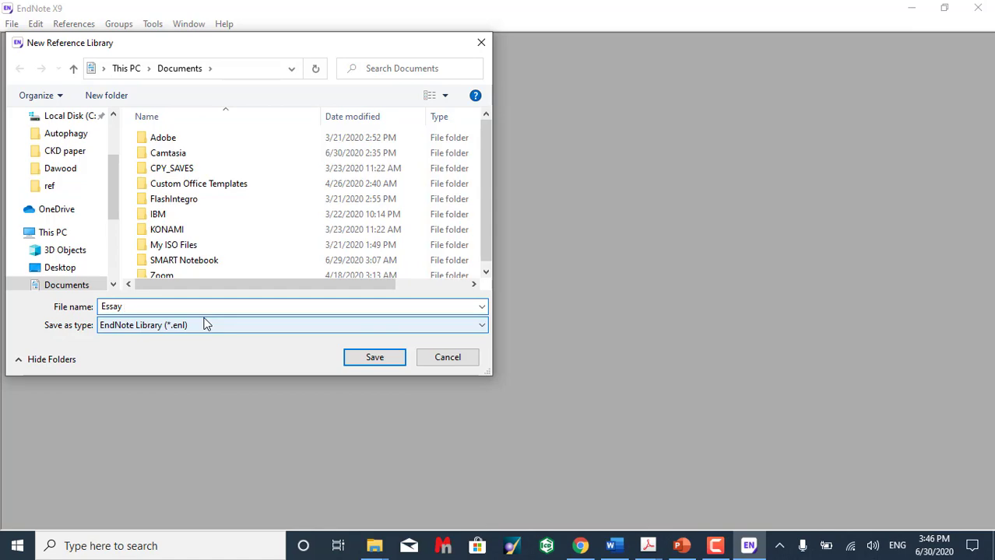
type(" 2020 library")
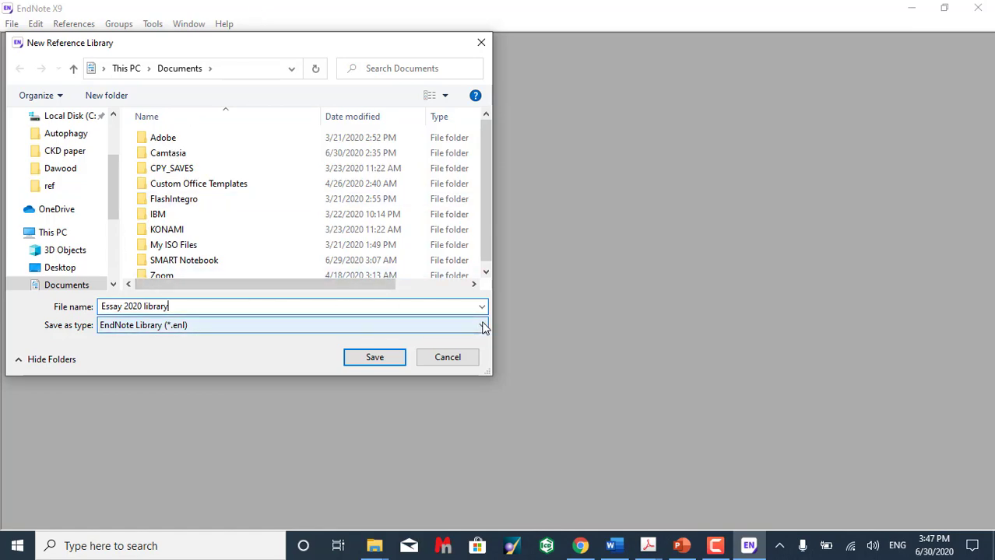
Create a folder named "CKD Endnote library" inside the CKD paper folder
left_click(73, 151)
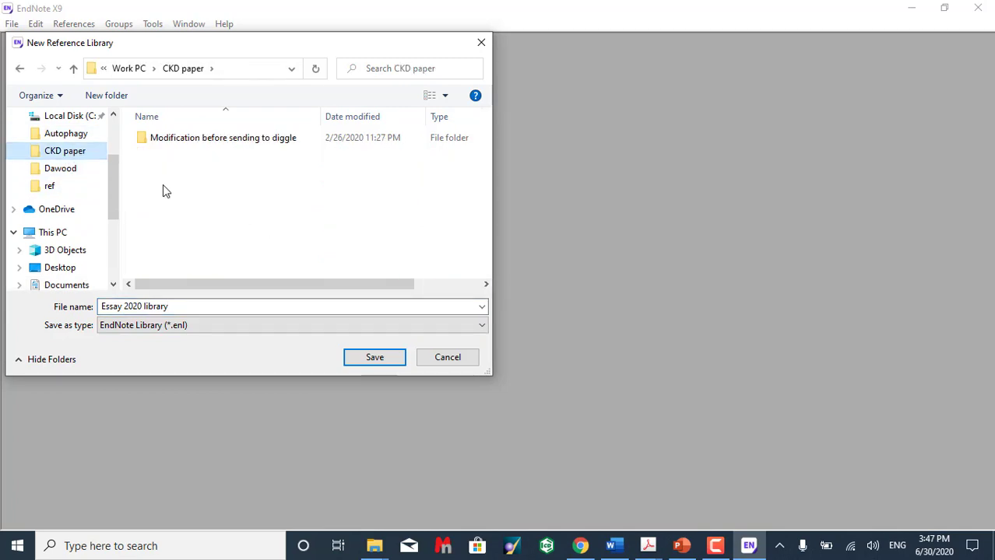
right_click(176, 178)
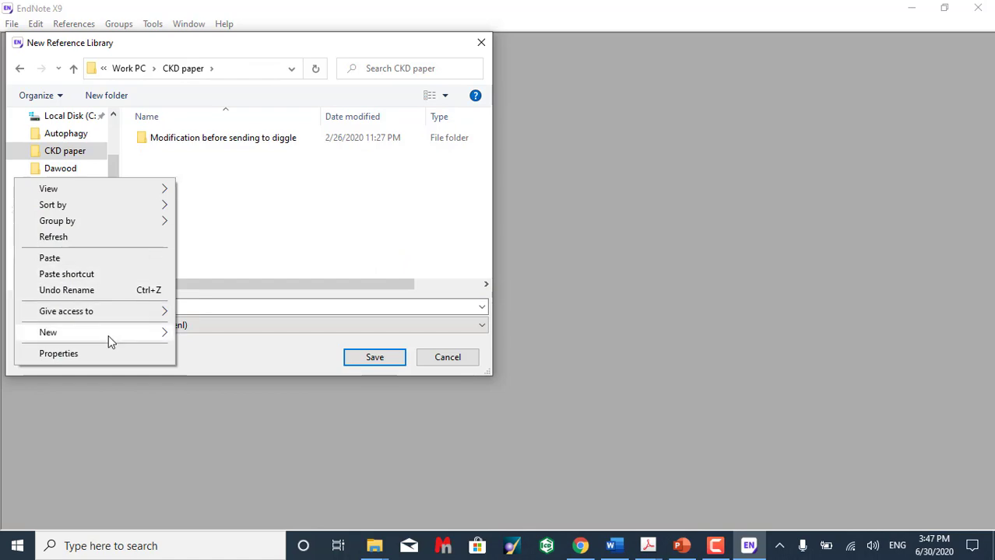
mouse_move(109, 337)
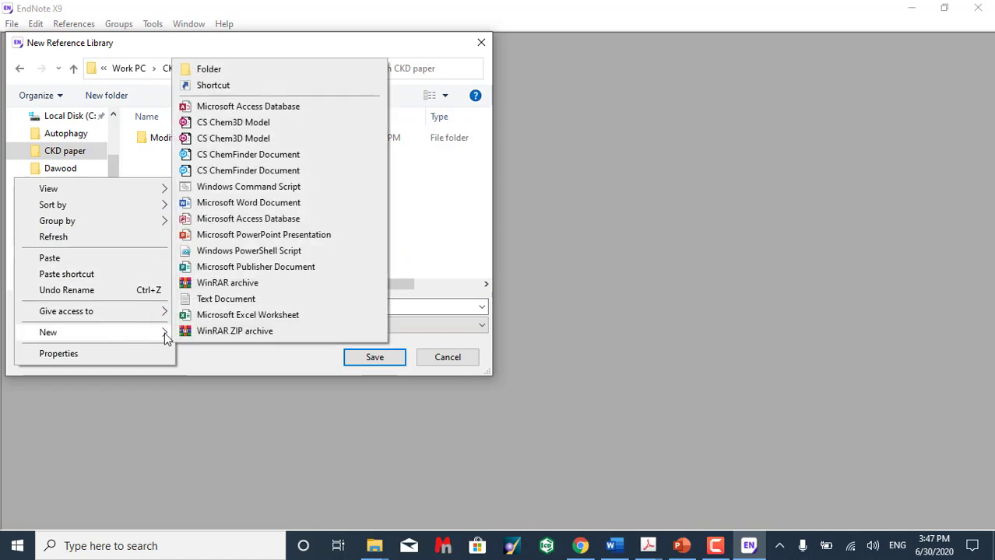
left_click(209, 70)
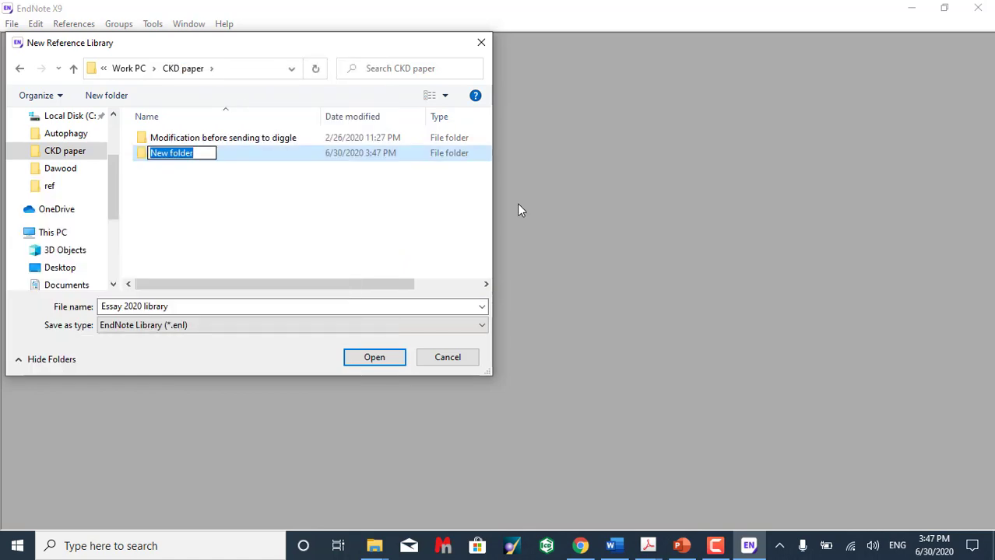
type("My ")
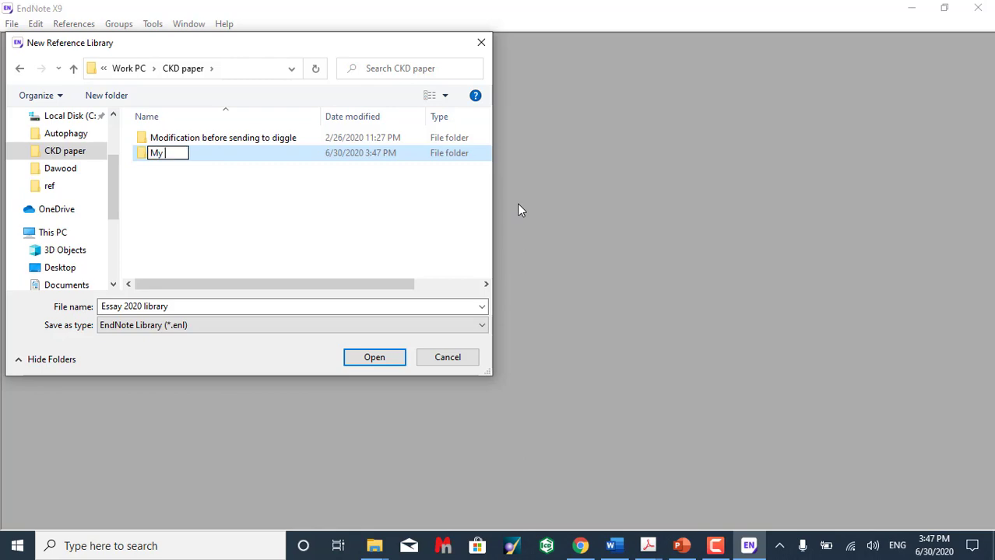
type("endno")
key("BackSpace")
key("BackSpace")
key("BackSpace")
key("BackSpace")
key("BackSpace")
key("BackSpace")
key("BackSpace")
key("BackSpace")
type("CKD Endno")
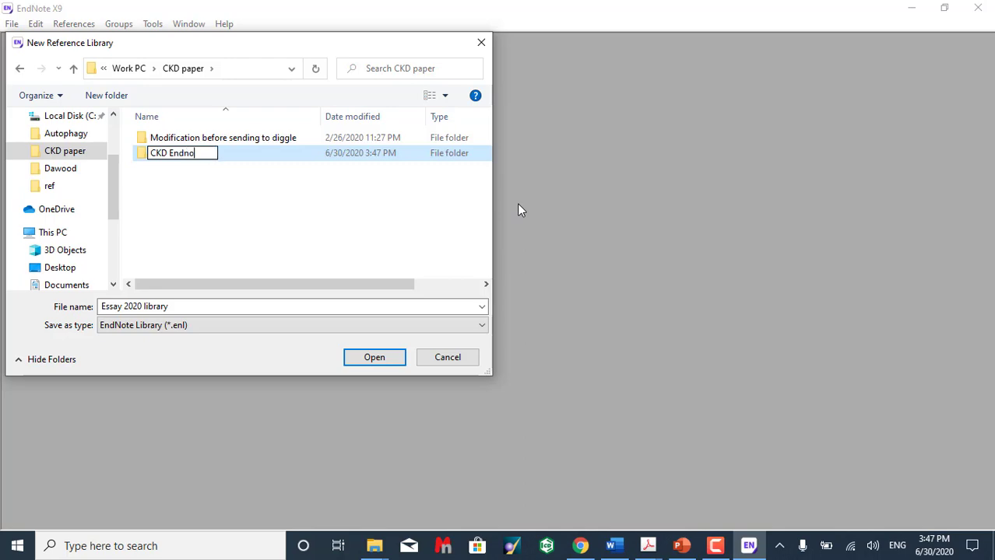
type("te library")
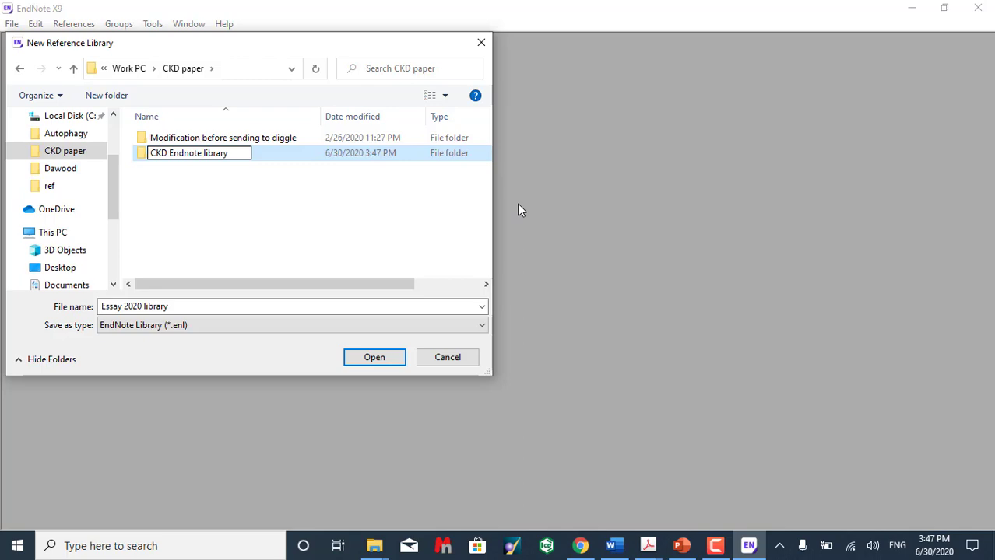
key("Return")
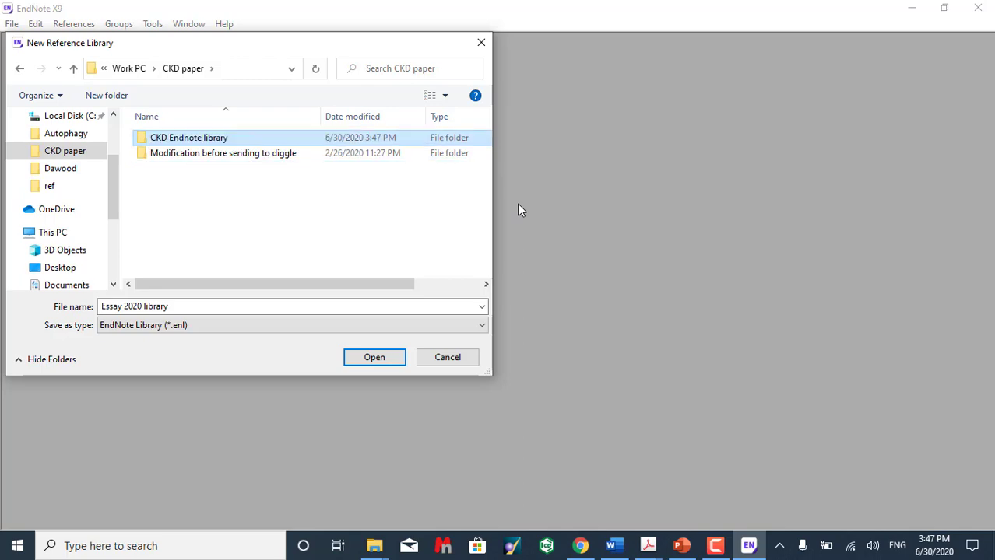
Save the new library in the CKD Endnote library folder and show the reference preview
key("Return")
left_click(376, 362)
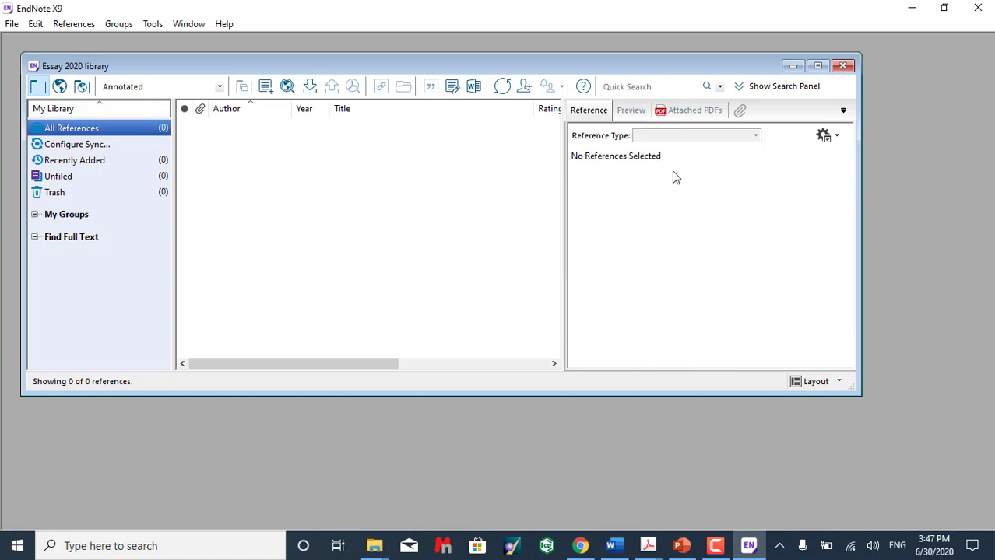
left_click(636, 111)
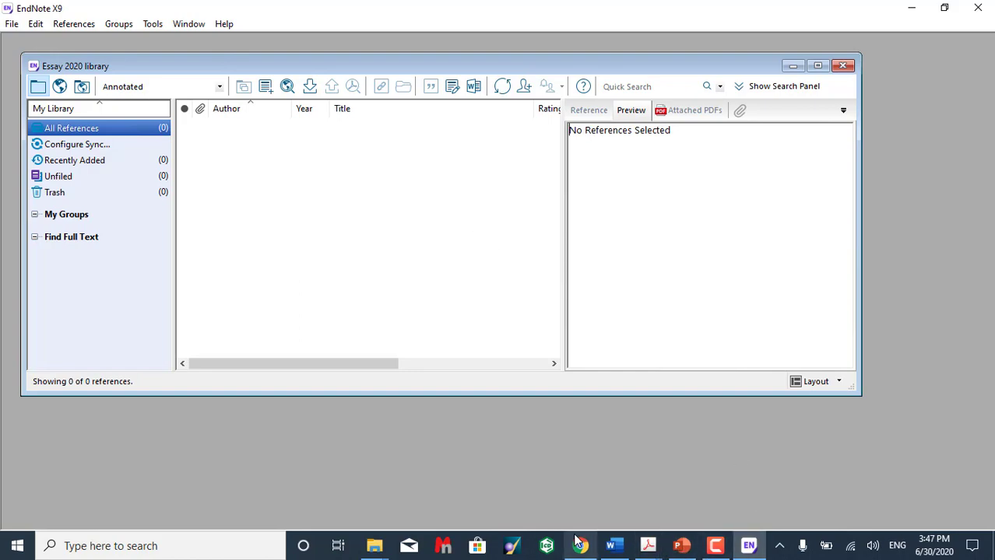
left_click(623, 547)
scroll(591, 328, "down", 5)
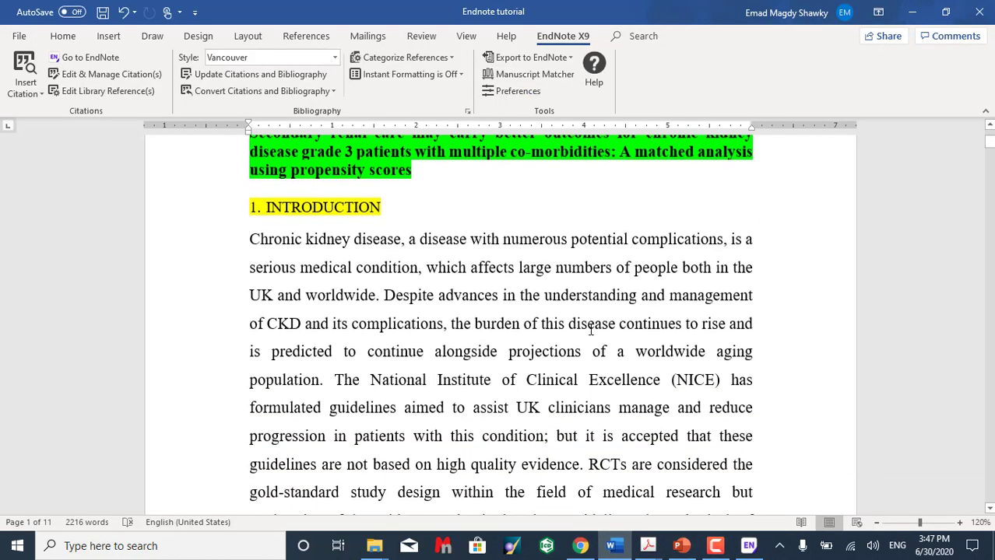
scroll(590, 328, "up", 3)
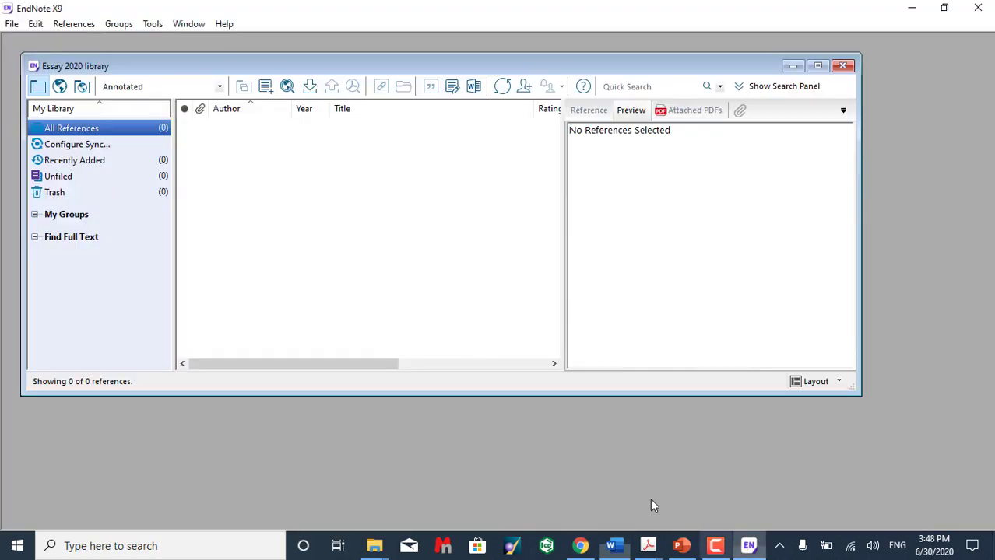
left_click(749, 545)
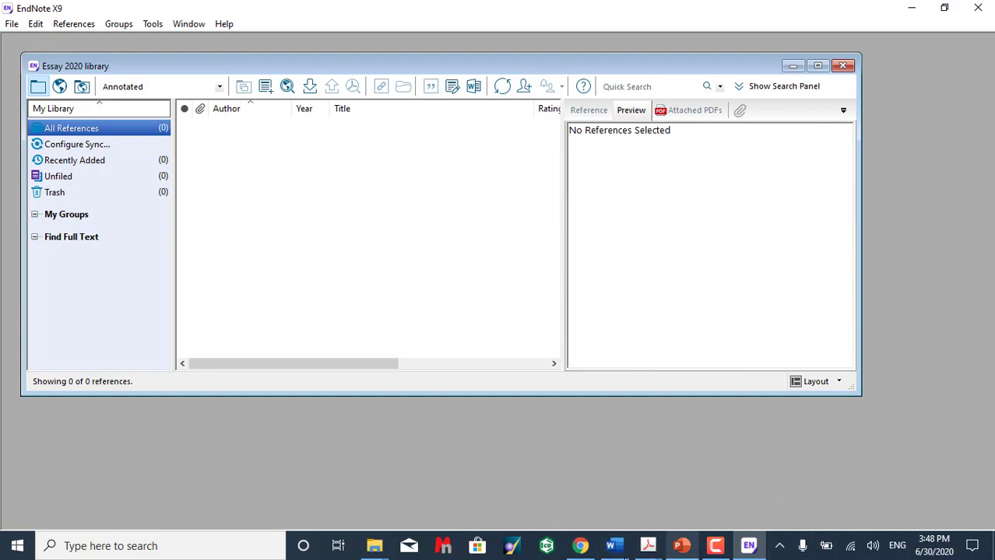
Switch to the Word document and add a space after "worldwide" in the Introduction's first sentence as the citation point
left_click(614, 546)
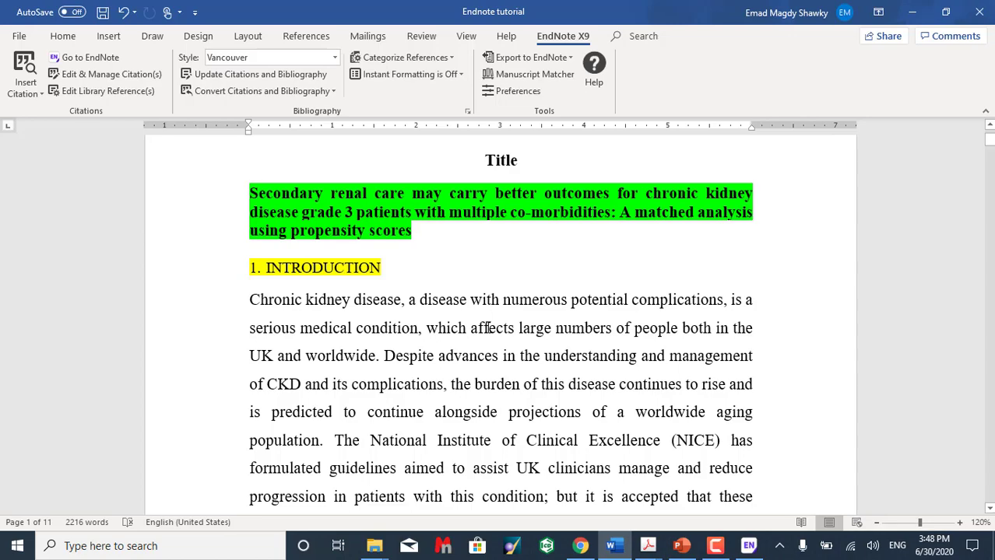
scroll(487, 328, "down", 1)
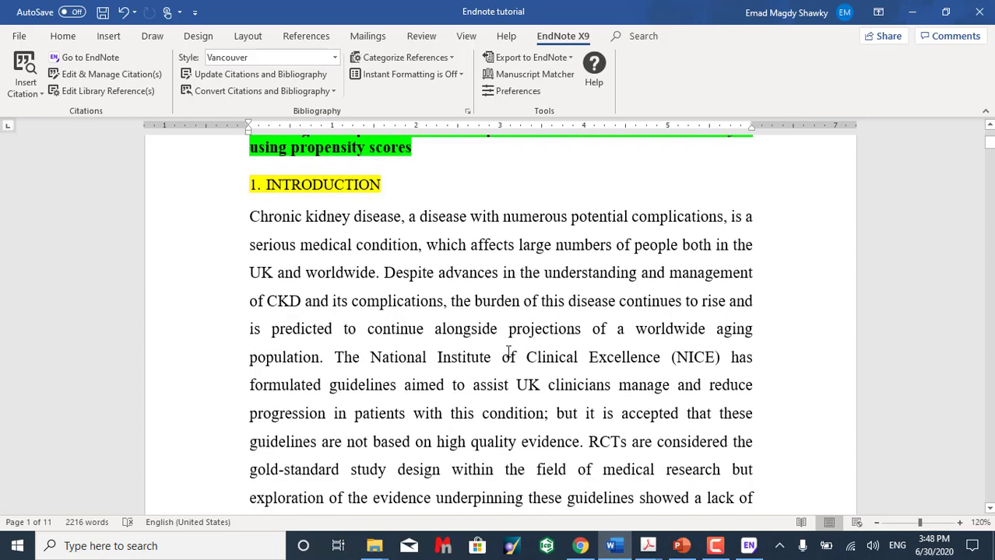
left_click(376, 272)
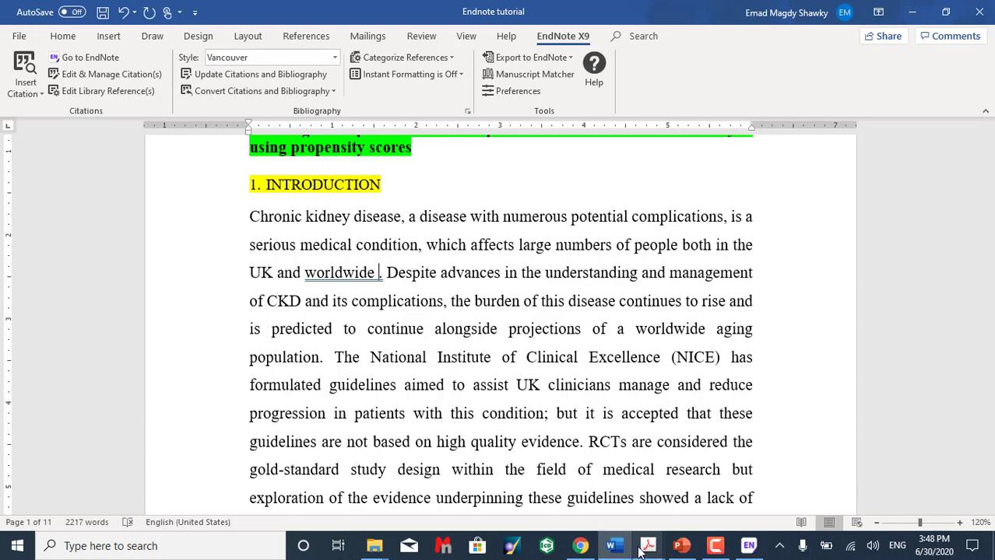
Switch to the Nephrology review article in Acrobat and copy its title, "Models of care for chronic kidney disease: A systematic review"
mouse_move(647, 547)
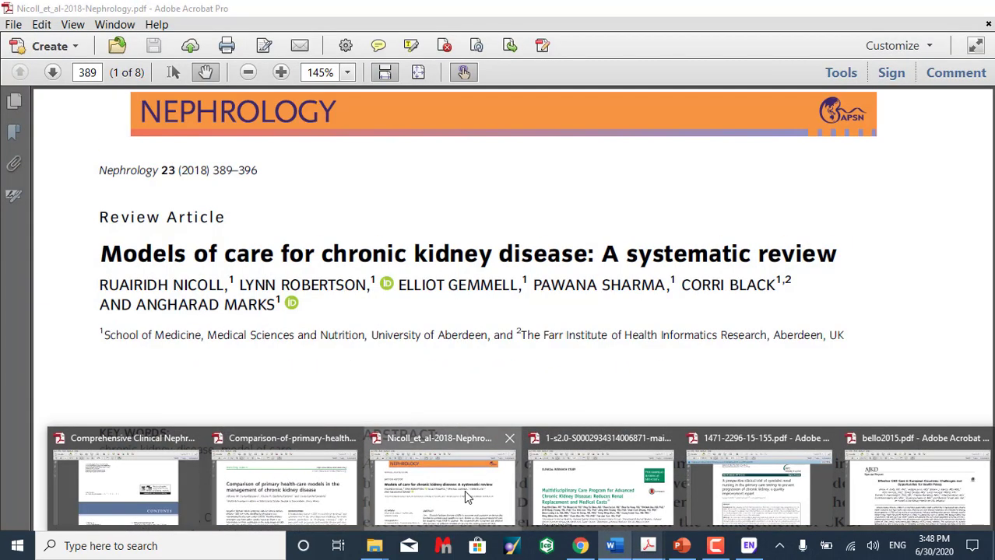
left_click(464, 490)
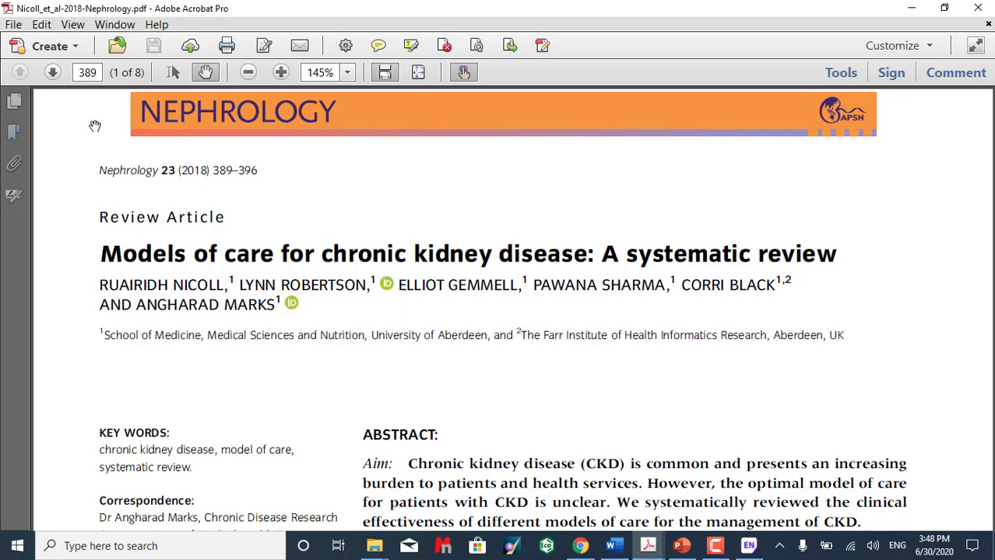
left_click(173, 72)
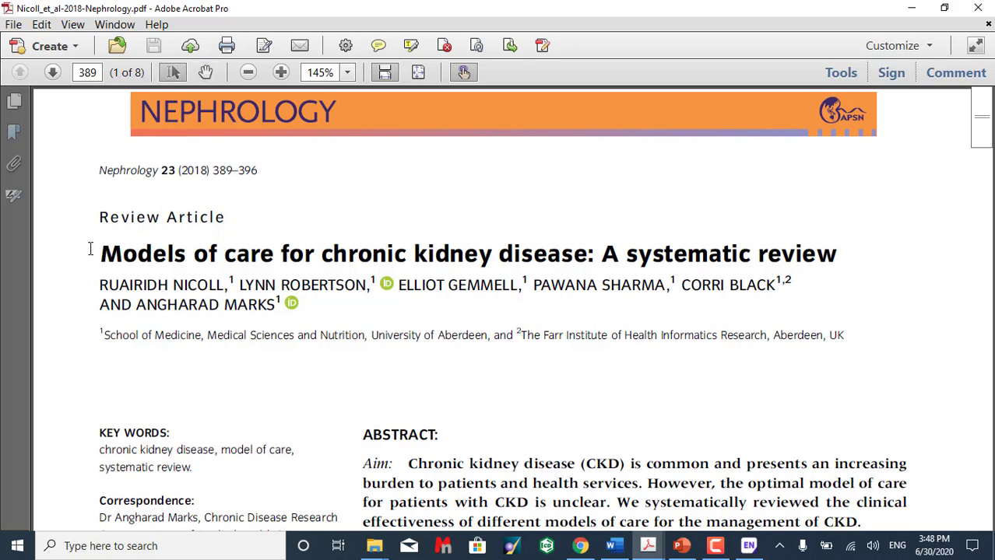
left_click_drag(100, 253, 818, 254)
key("ctrl+c")
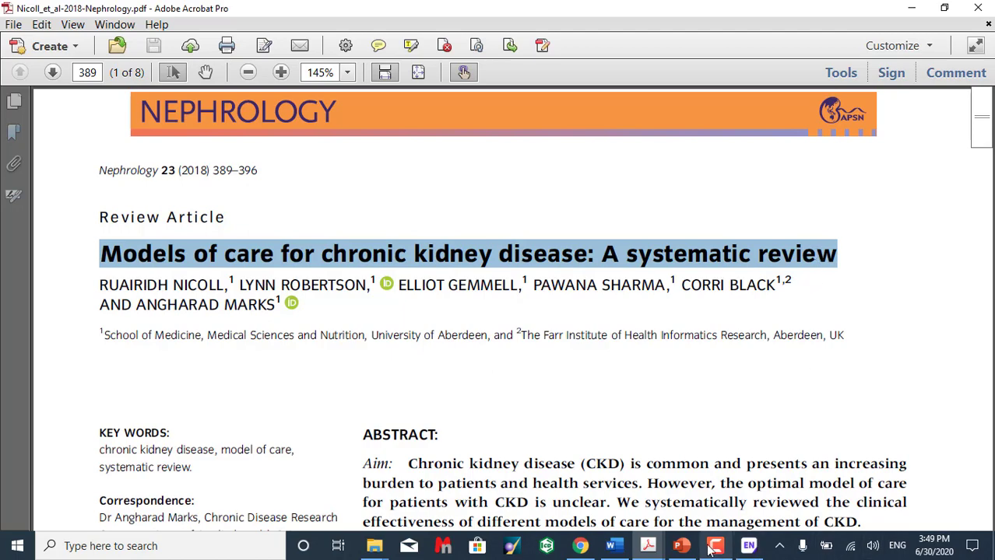
Switch to Chrome and search Google Scholar for the copied article title
left_click(579, 545)
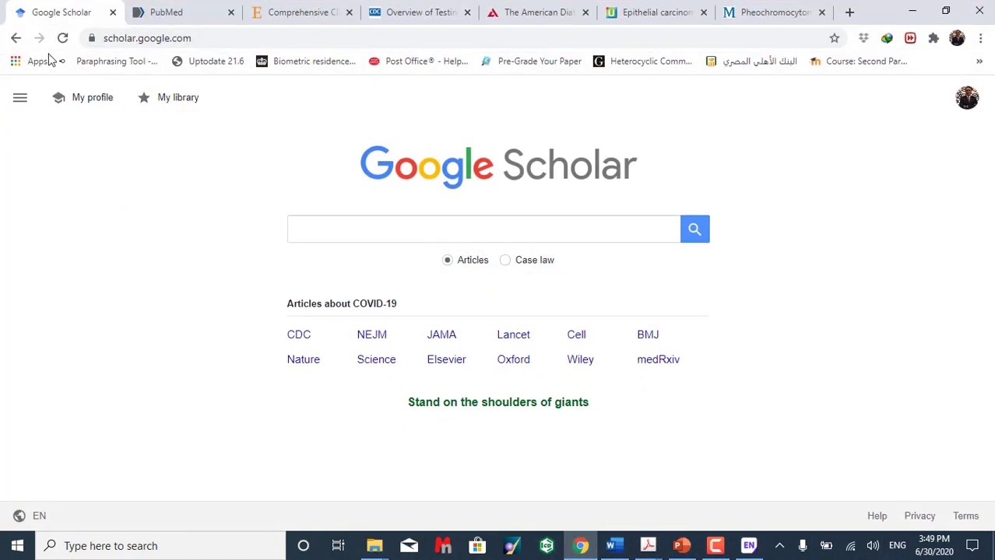
left_click(331, 229)
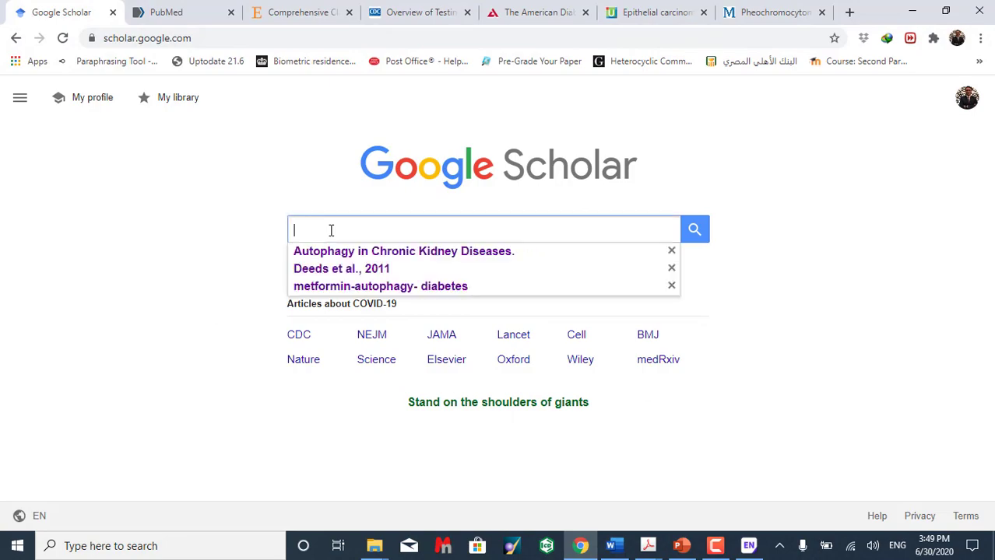
key("ctrl+v")
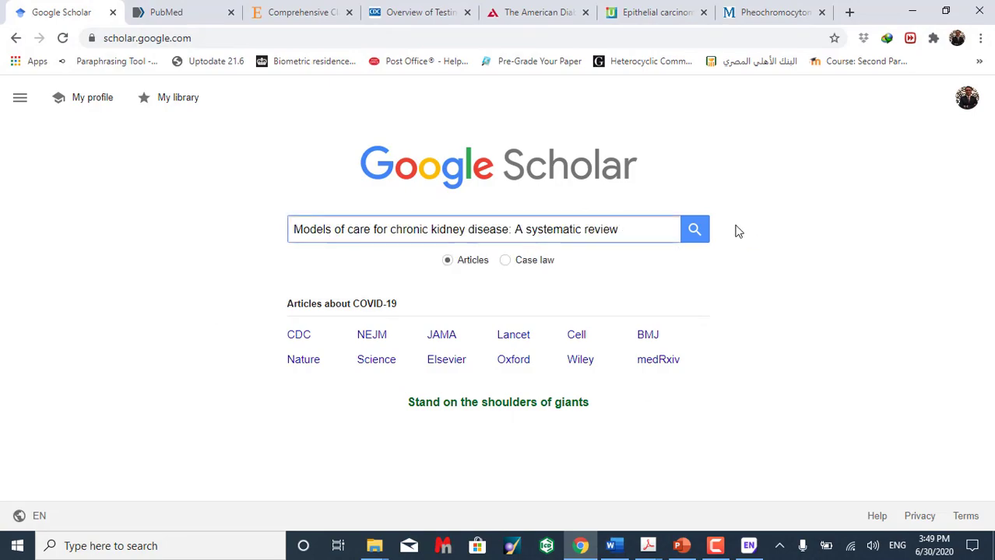
left_click(695, 231)
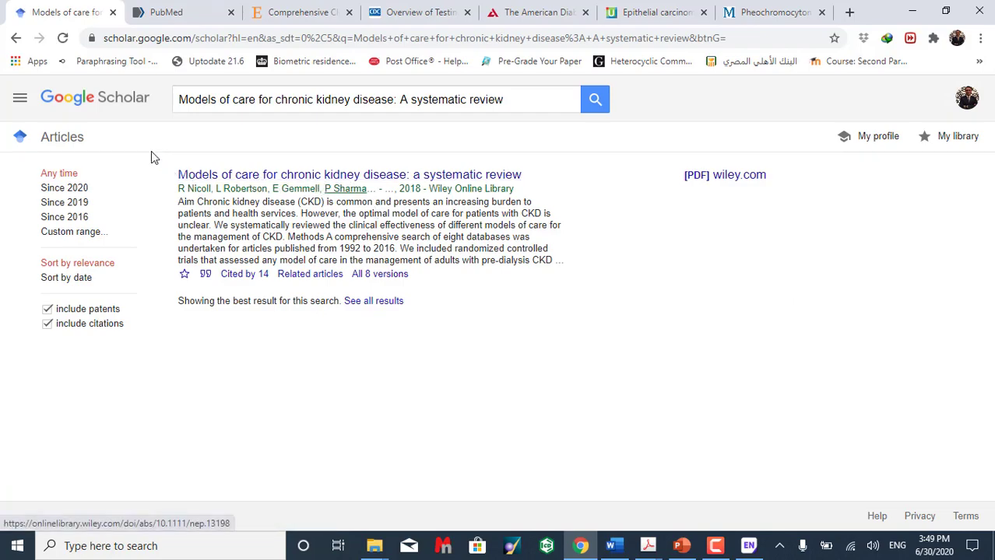
Download the article's EndNote citation file to the CKD Endnote library folder and open it to import the reference into EndNote
left_click(206, 275)
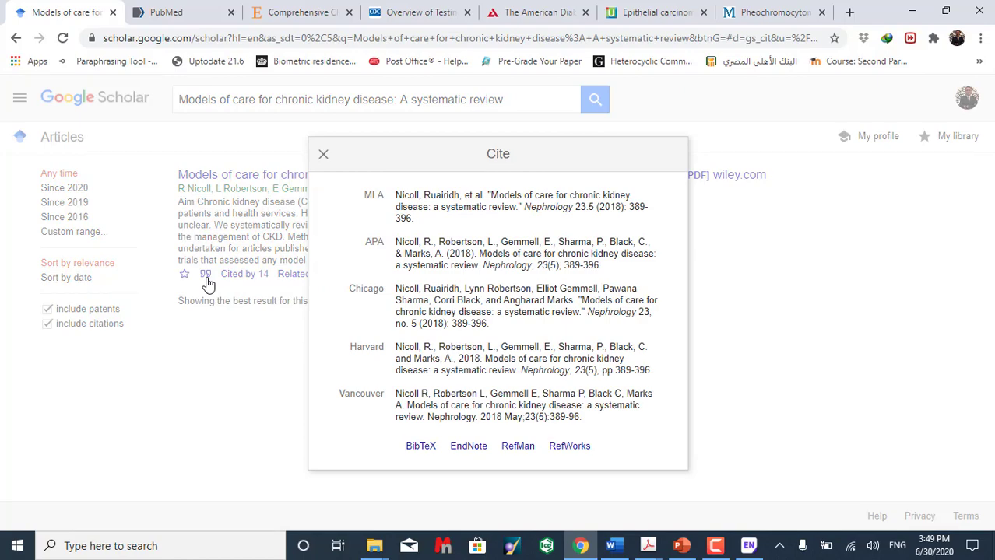
left_click(468, 447)
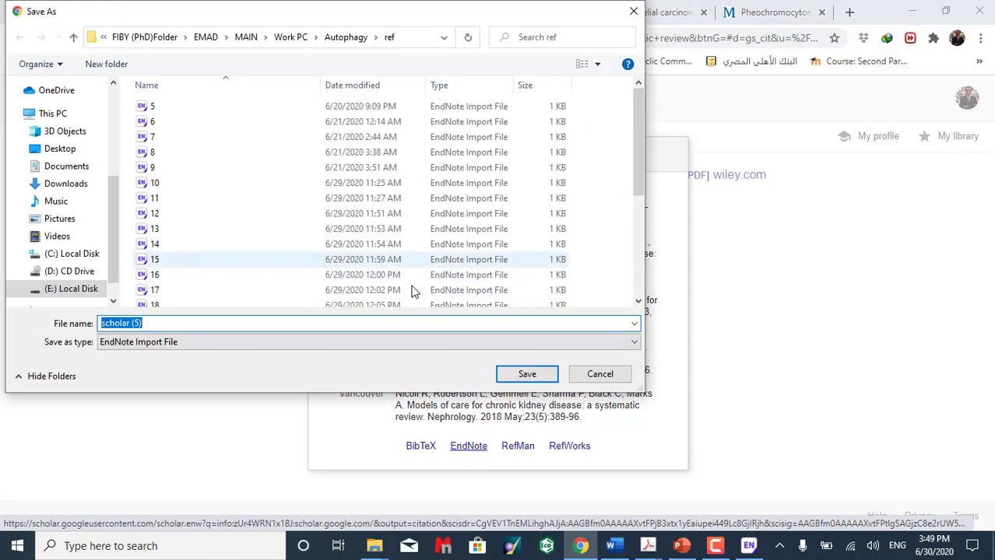
left_click(245, 38)
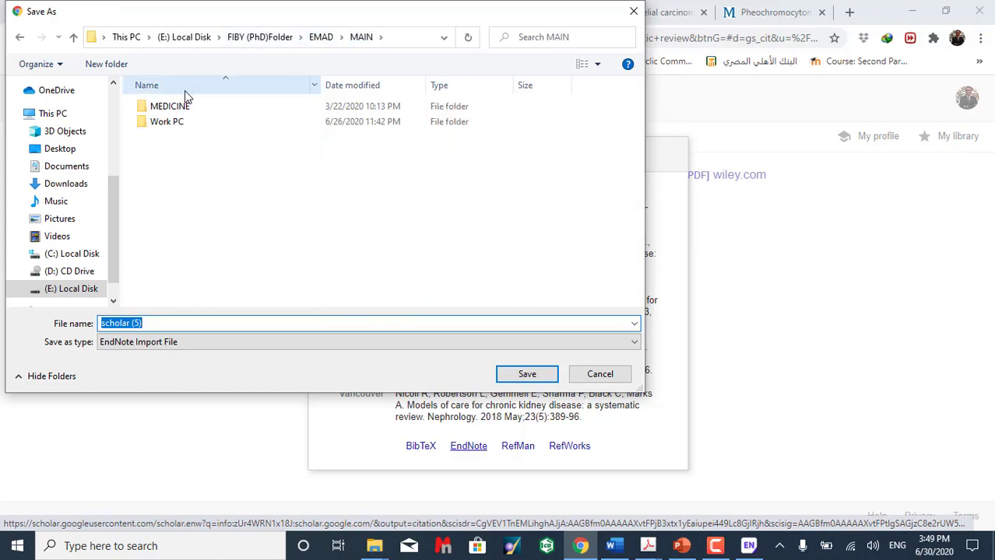
double_click(168, 122)
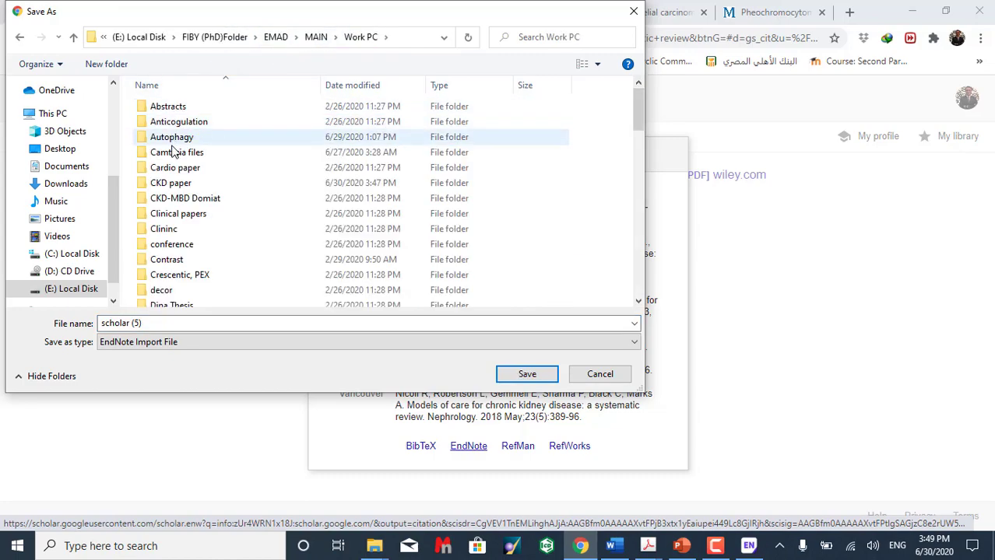
double_click(187, 184)
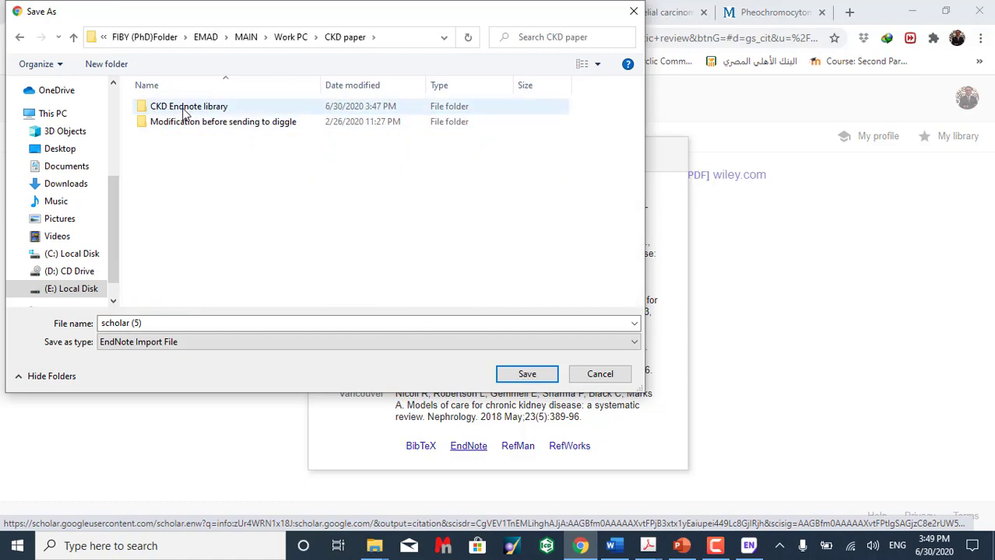
double_click(187, 110)
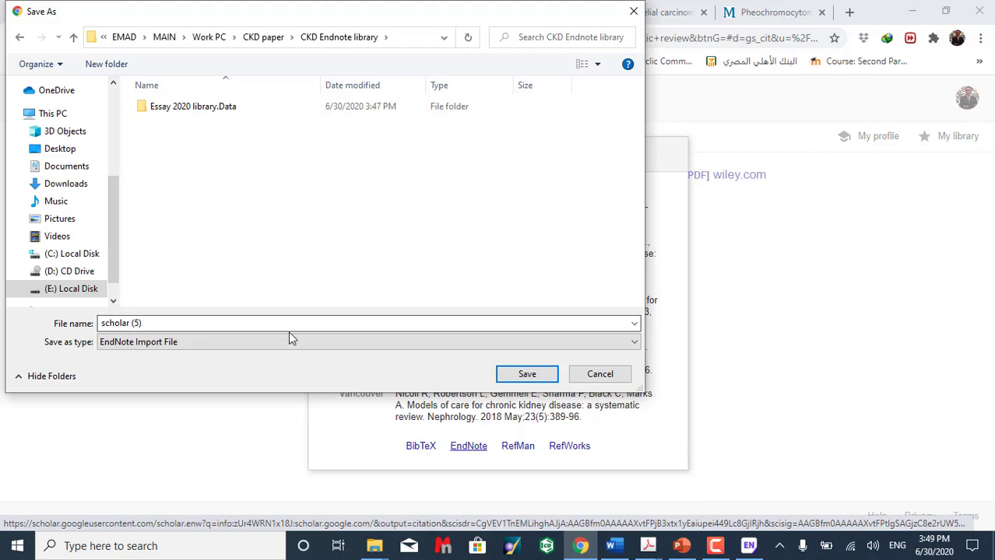
left_click(137, 323)
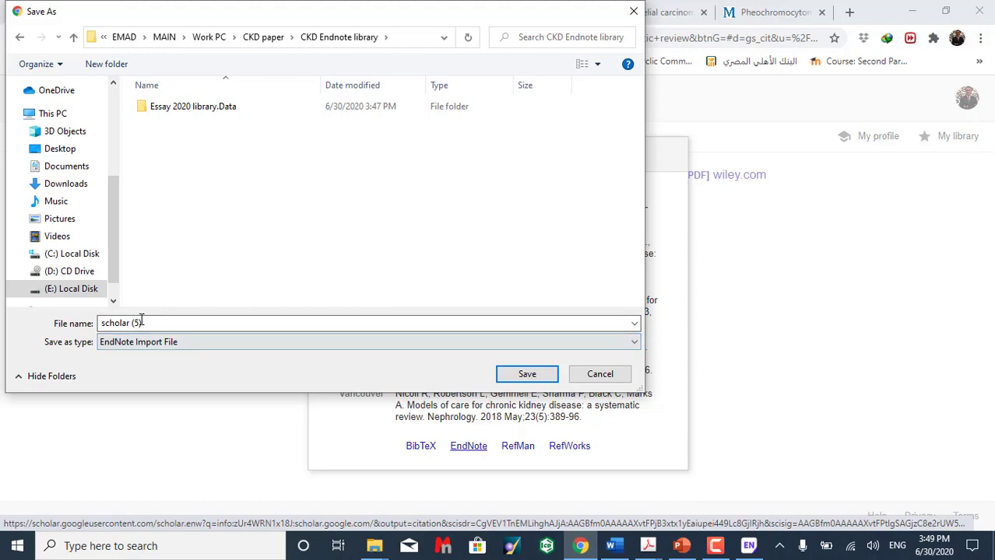
left_click(527, 374)
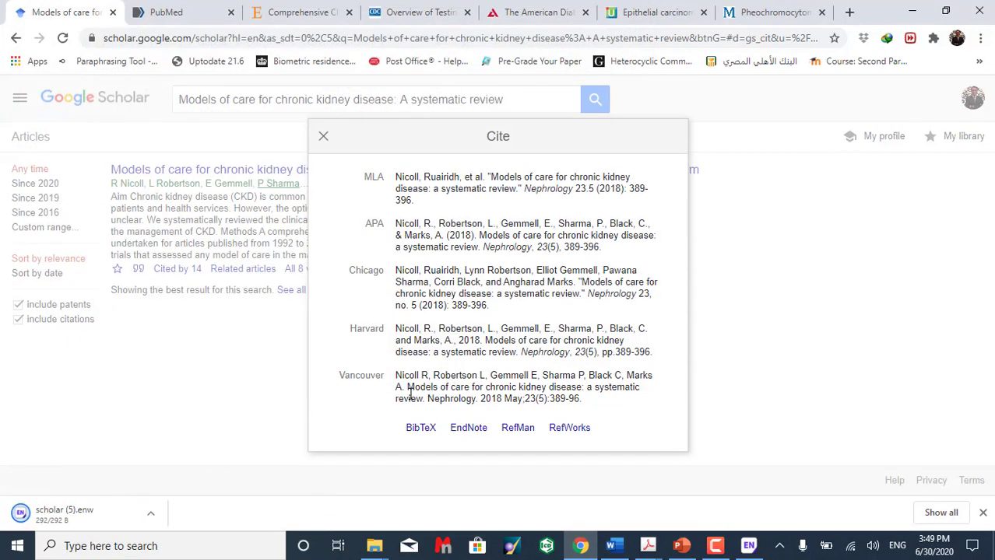
left_click(39, 517)
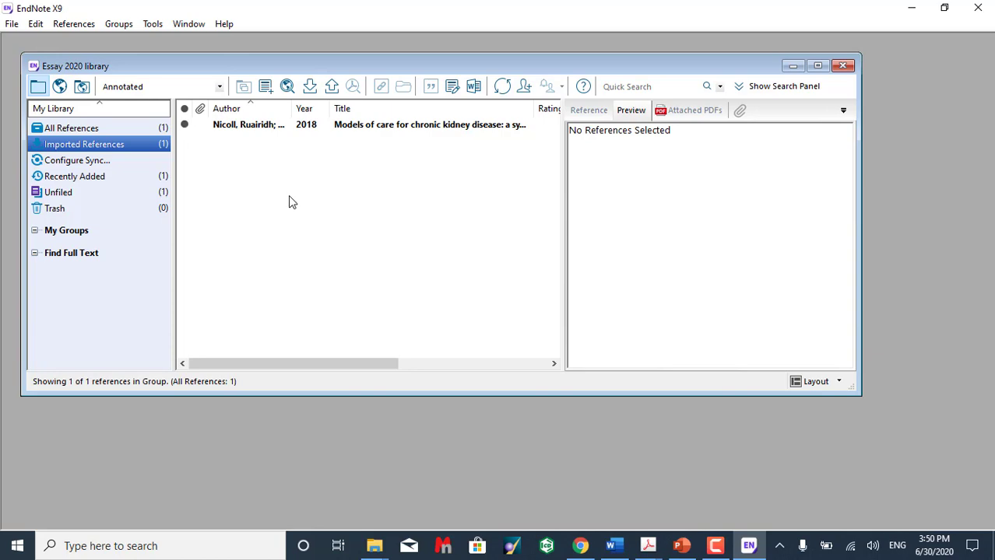
Select the imported 2018 reference in EndNote, switch to Word and insert it as a citation after "worldwide" in the Introduction
left_click(288, 126)
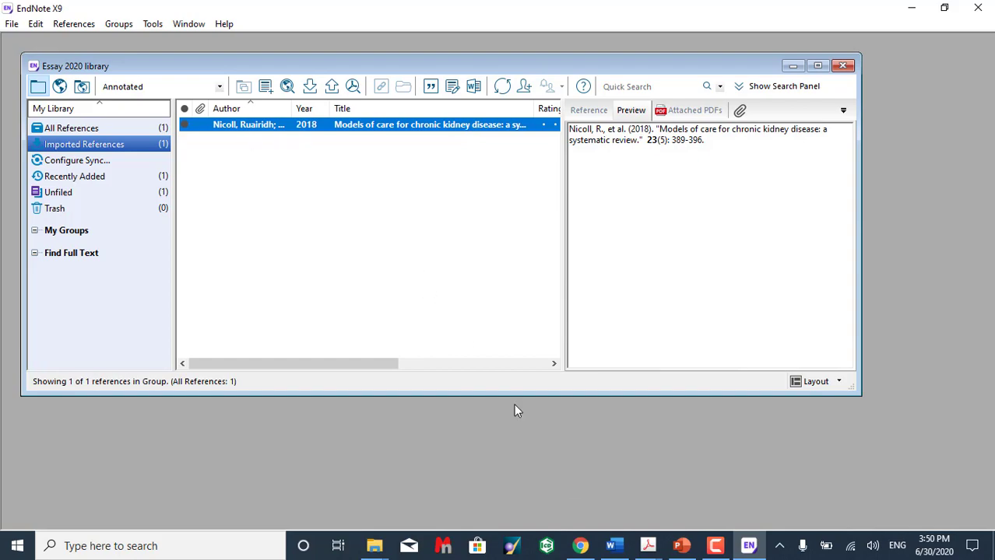
left_click(614, 546)
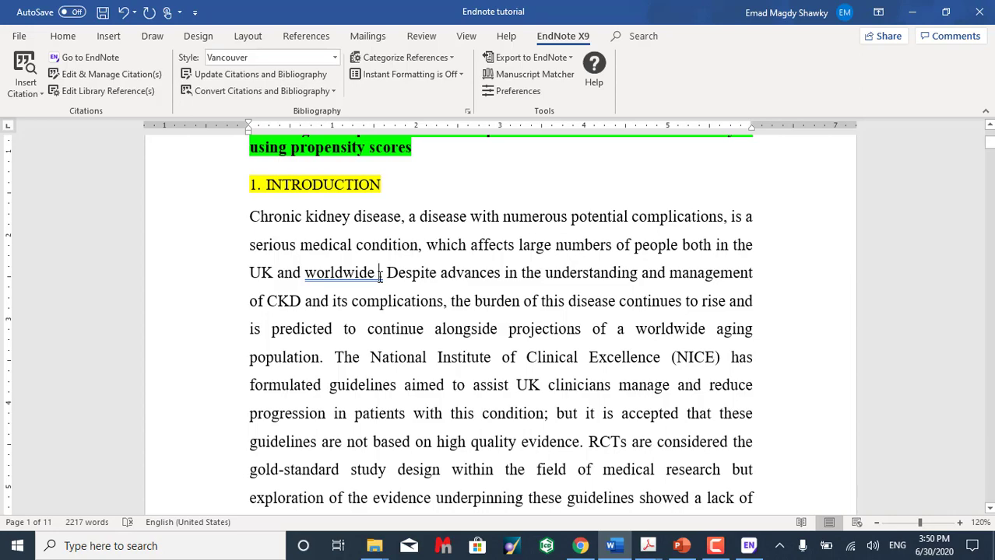
left_click(31, 95)
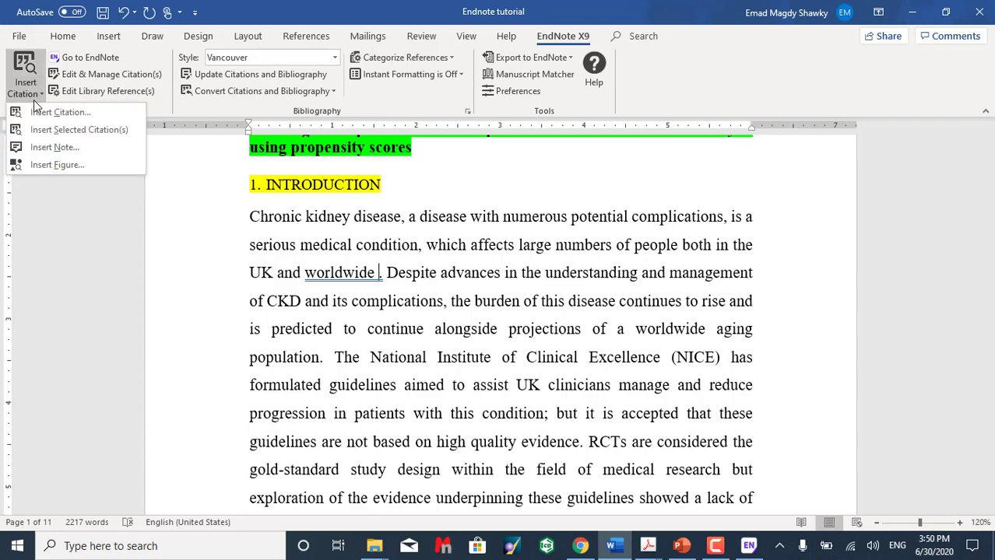
left_click(43, 131)
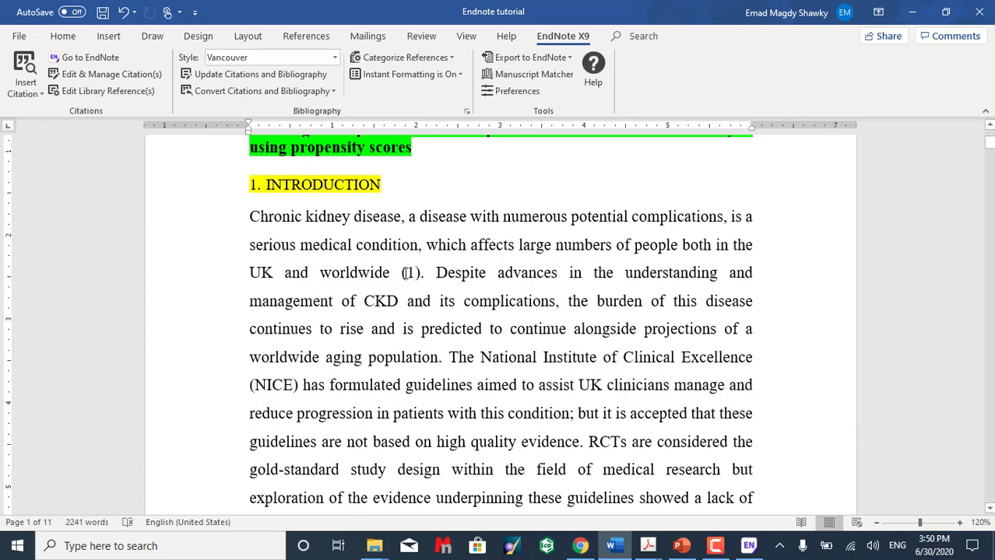
Examine the inserted in-text citation and its entry under References at the end of the document
left_click(421, 272)
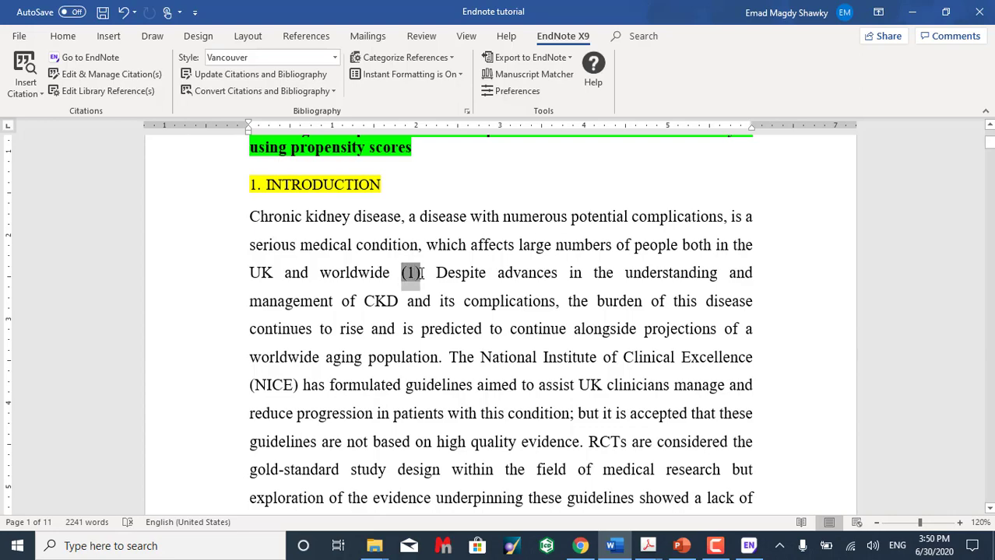
double_click(420, 272)
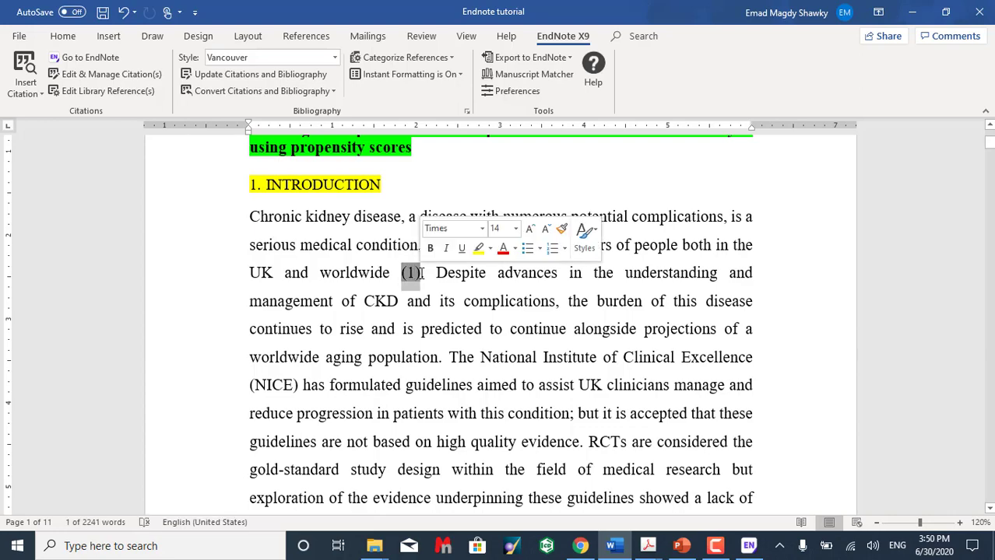
scroll(571, 338, "down", 15)
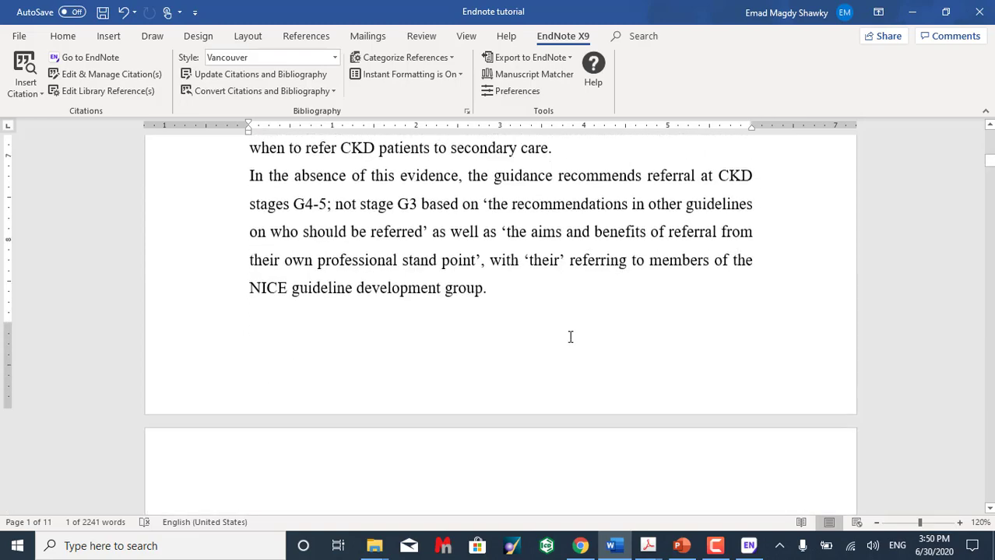
scroll(571, 338, "down", 8)
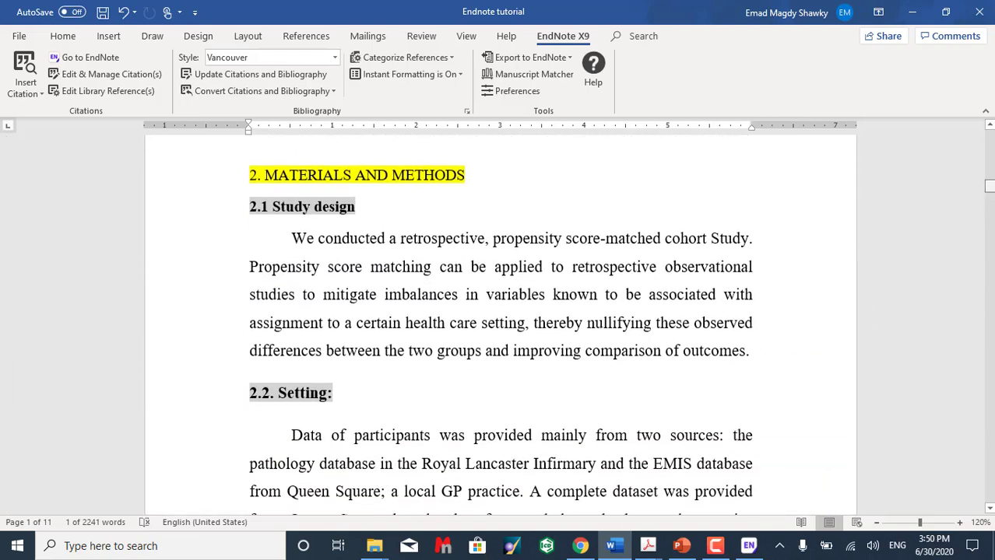
left_click_drag(989, 179, 991, 488)
scroll(849, 409, "down", 5)
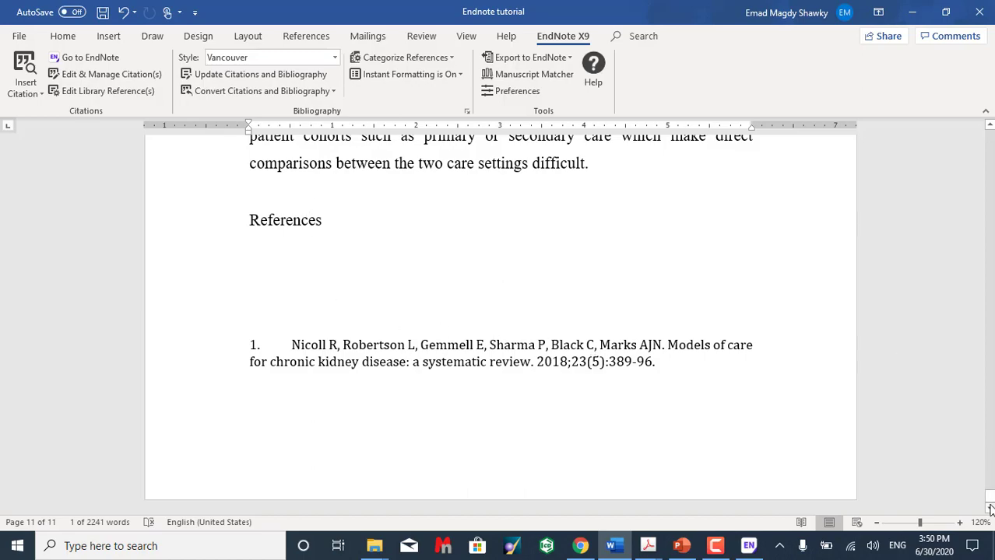
left_click_drag(990, 502, 604, 244)
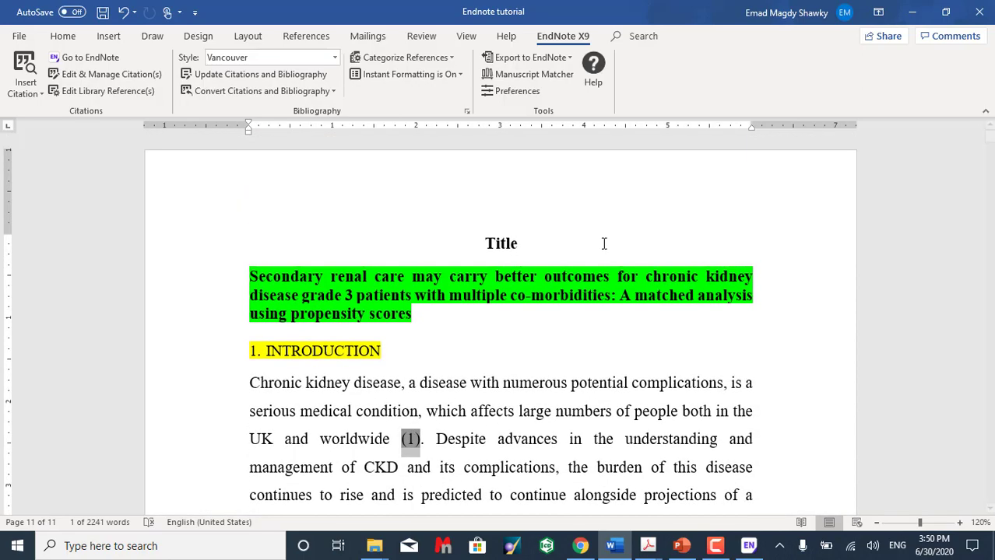
Change the citation style to APA 6th and check the in-text citation and the References entry
left_click(336, 56)
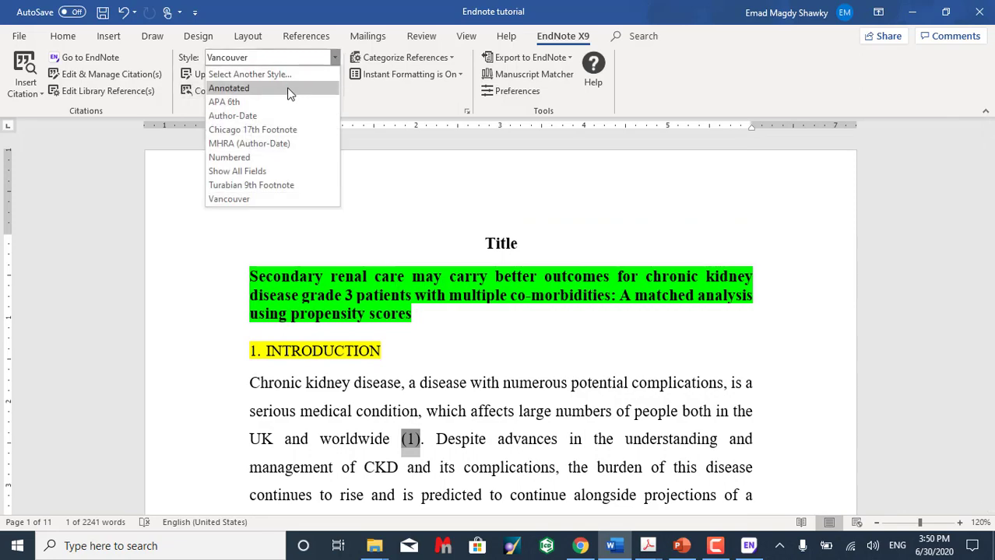
left_click(243, 102)
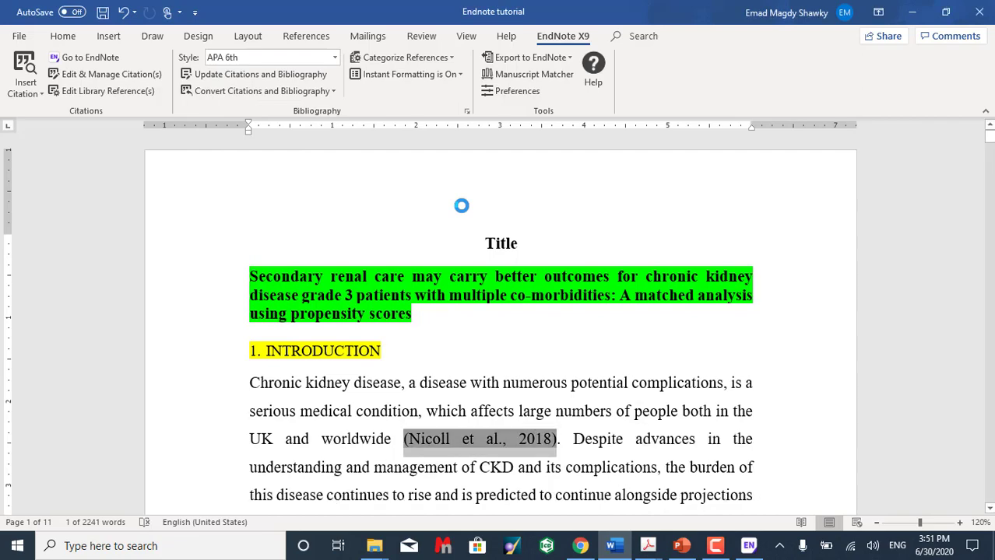
scroll(509, 397, "down", 3)
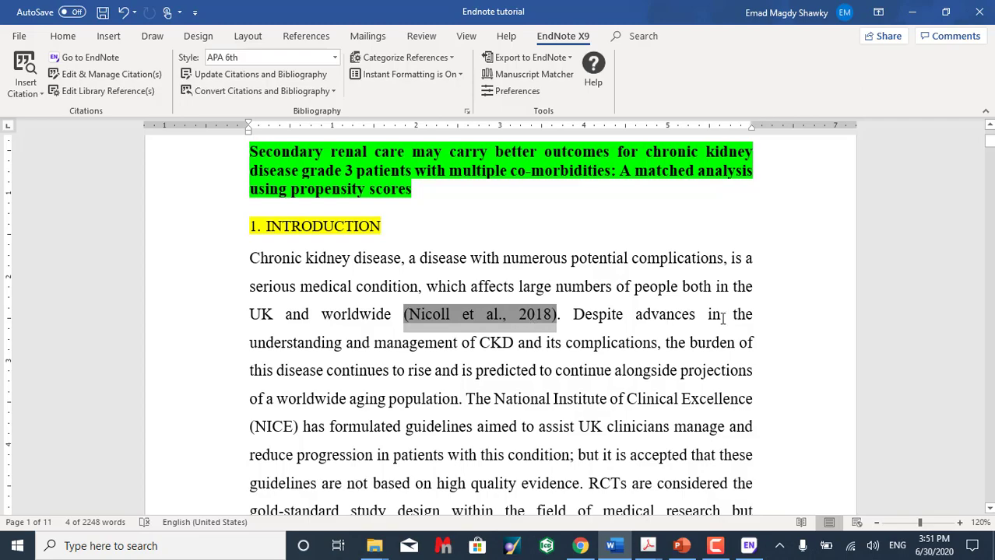
left_click_drag(988, 146, 982, 498)
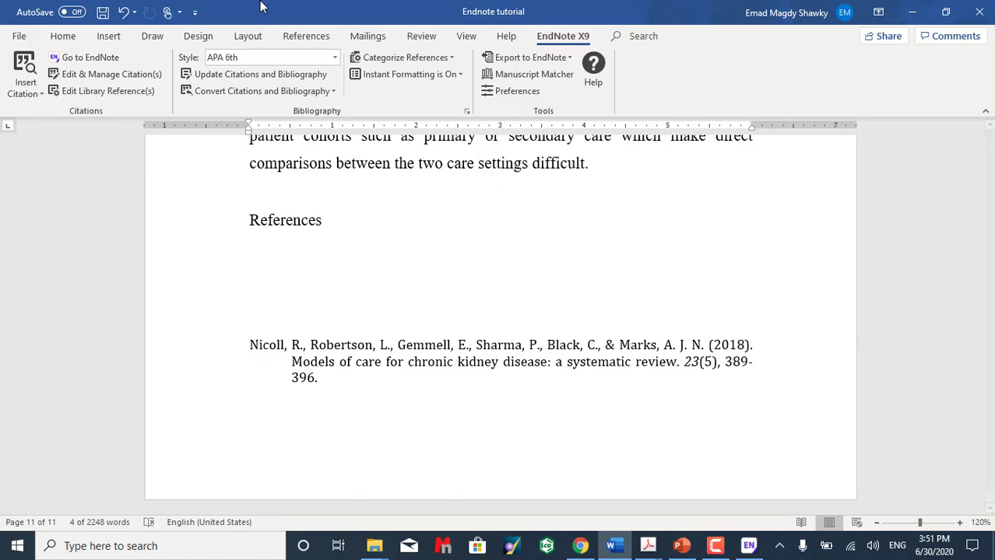
Switch the citation style back to Vancouver and check the References entry and the in-text citation
left_click(335, 59)
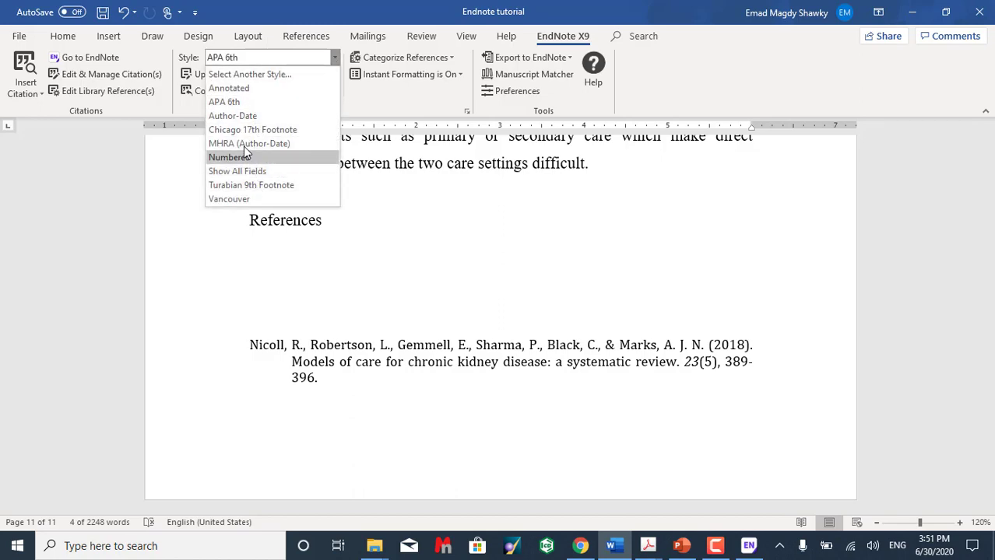
left_click(230, 198)
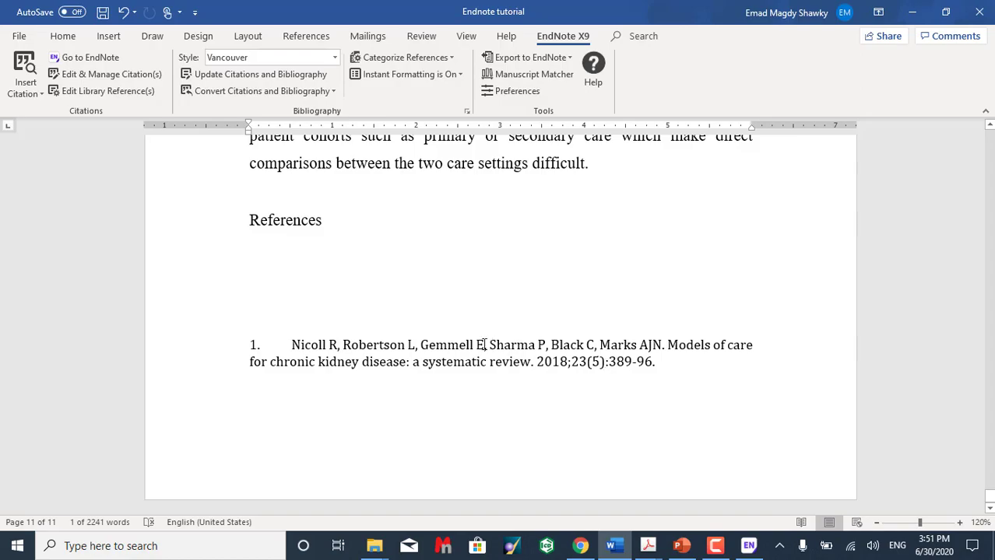
scroll(484, 344, "up", 15)
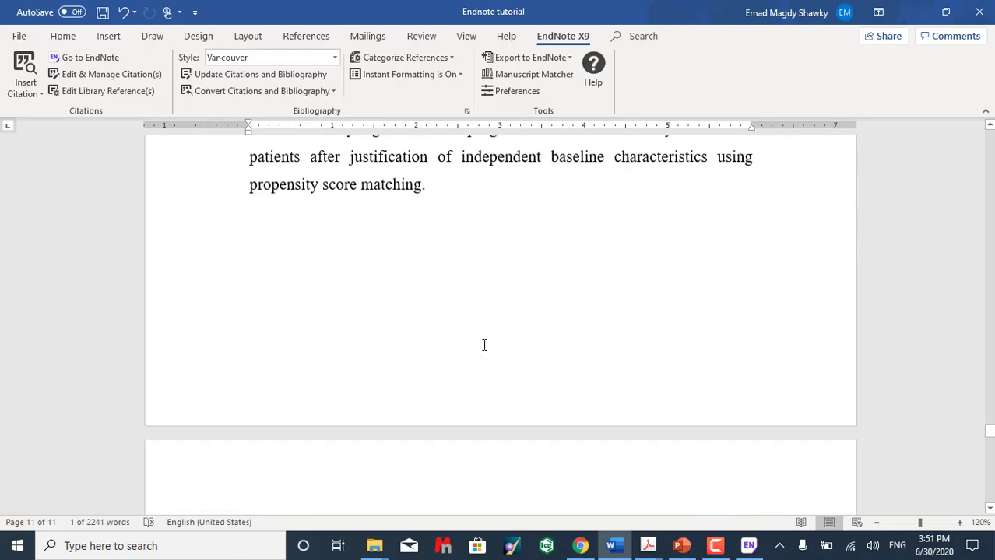
scroll(485, 345, "up", 3)
left_click_drag(988, 432, 989, 140)
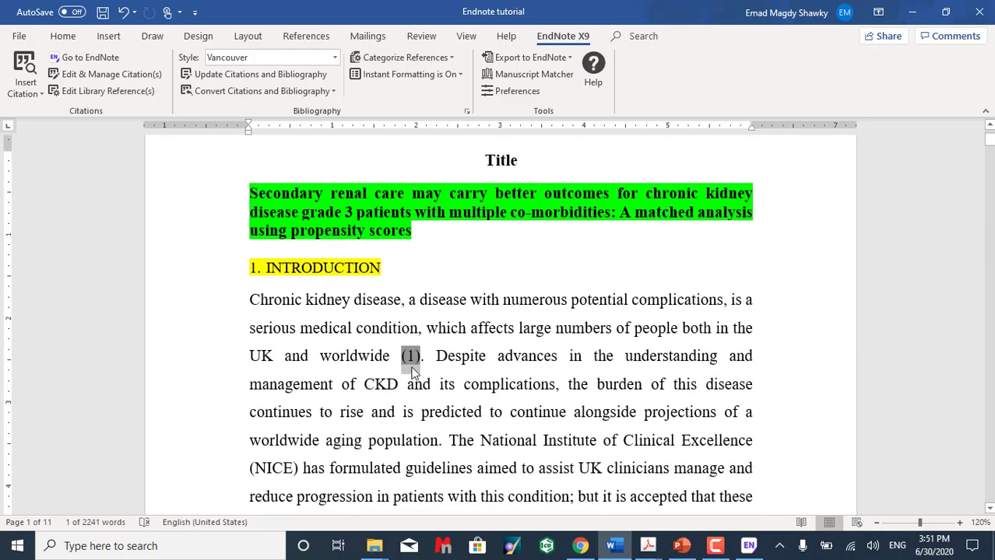
Add a space after "population" in the Introduction's second sentence as the next citation point
left_click(412, 374)
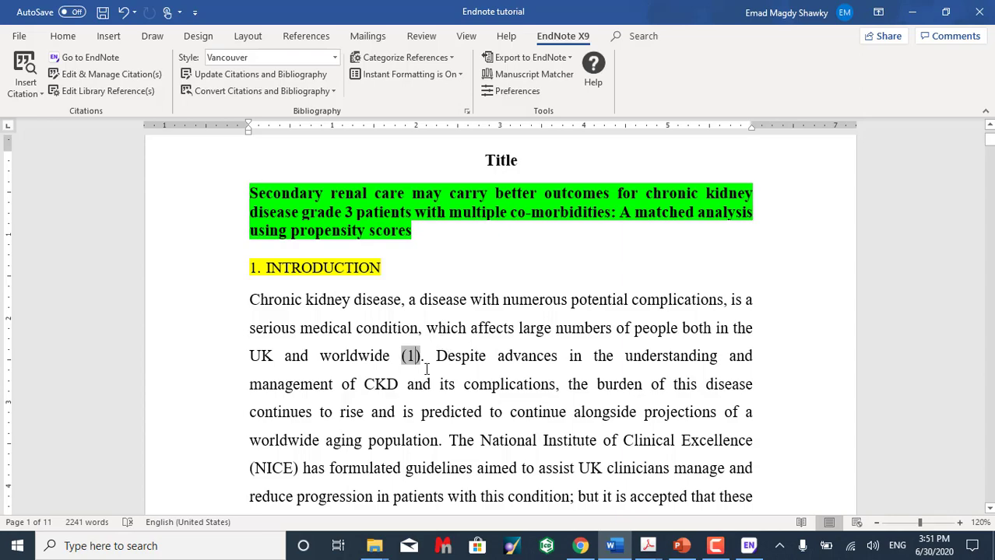
scroll(426, 369, "down", 3)
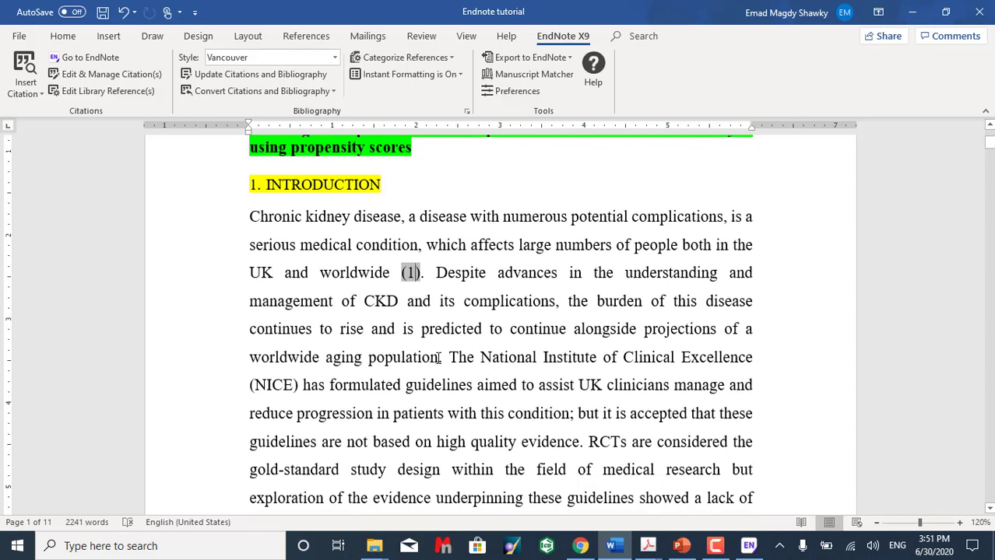
left_click(439, 358)
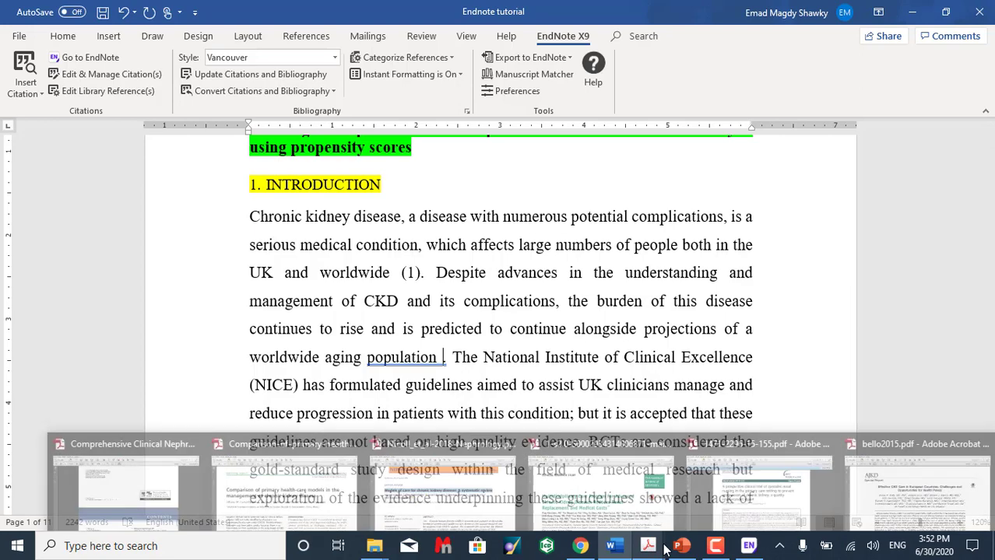
Switch to the American Journal of Medicine article in Acrobat and copy its title, "Multidisciplinary Care Program for Advanced Chronic Kidney Disease: Reduces Renal Replacement and Medical Costs"
mouse_move(619, 551)
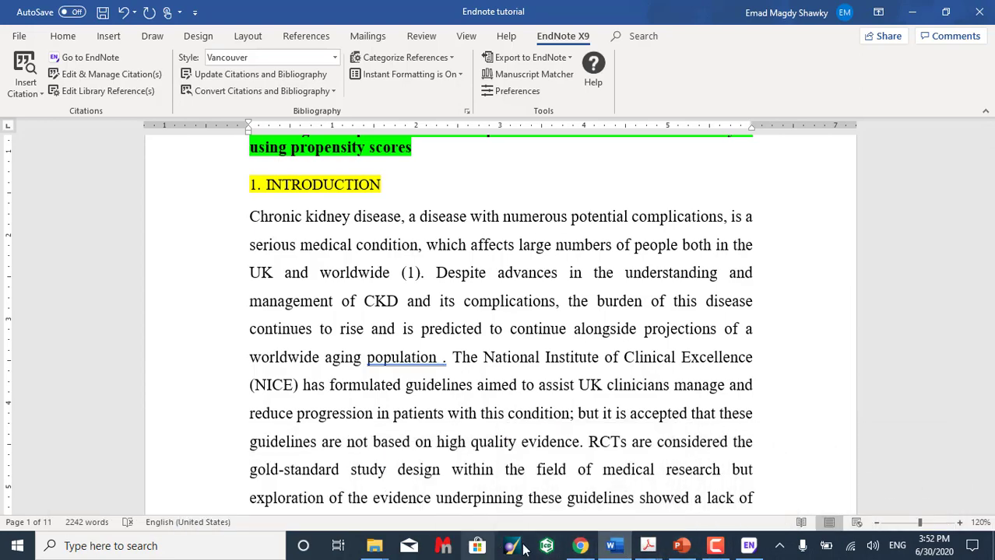
mouse_move(655, 553)
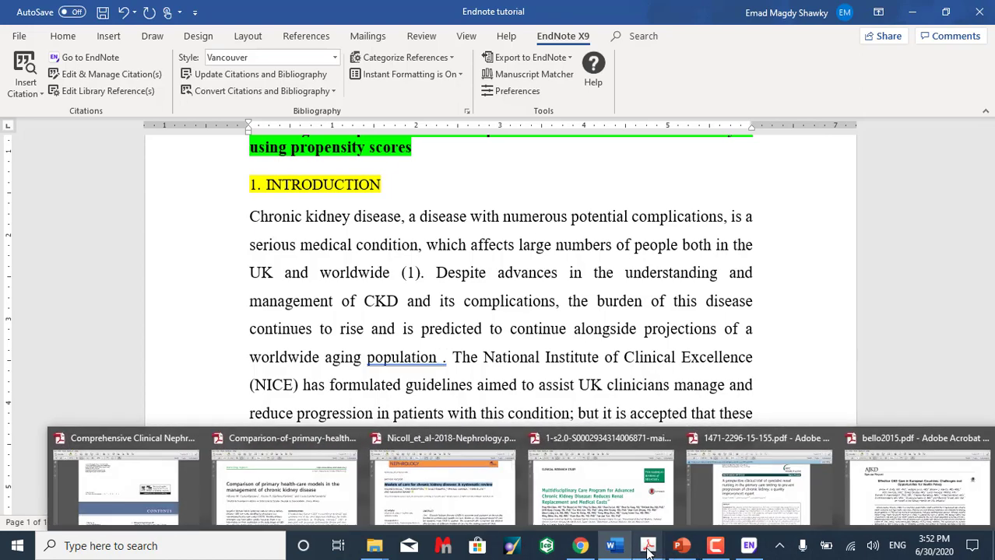
left_click(606, 503)
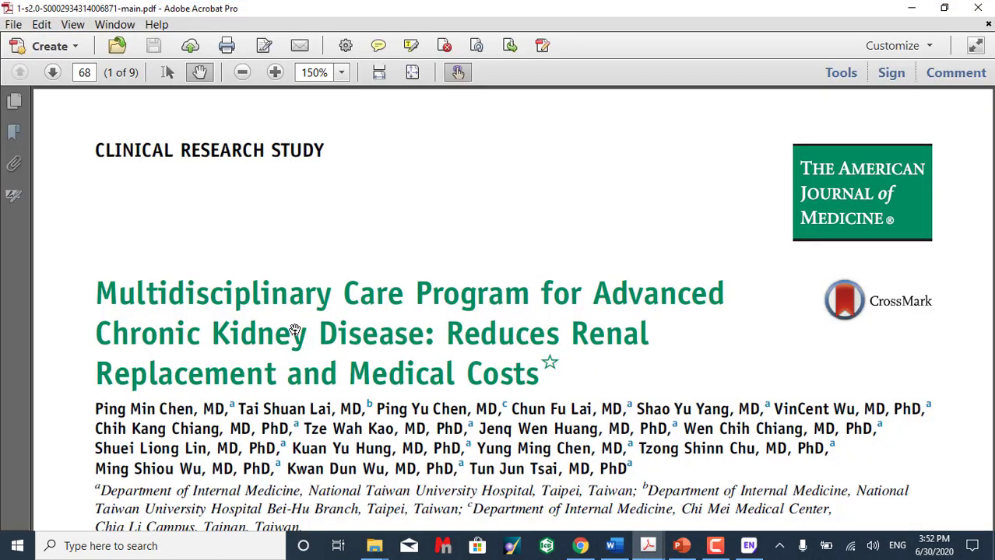
left_click(167, 72)
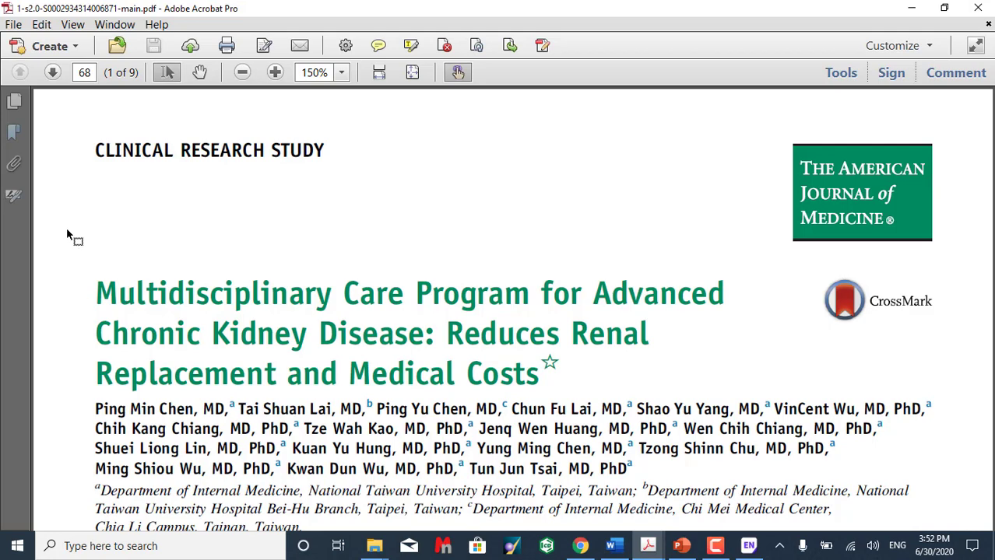
left_click_drag(98, 292, 545, 386)
key("ctrl+c")
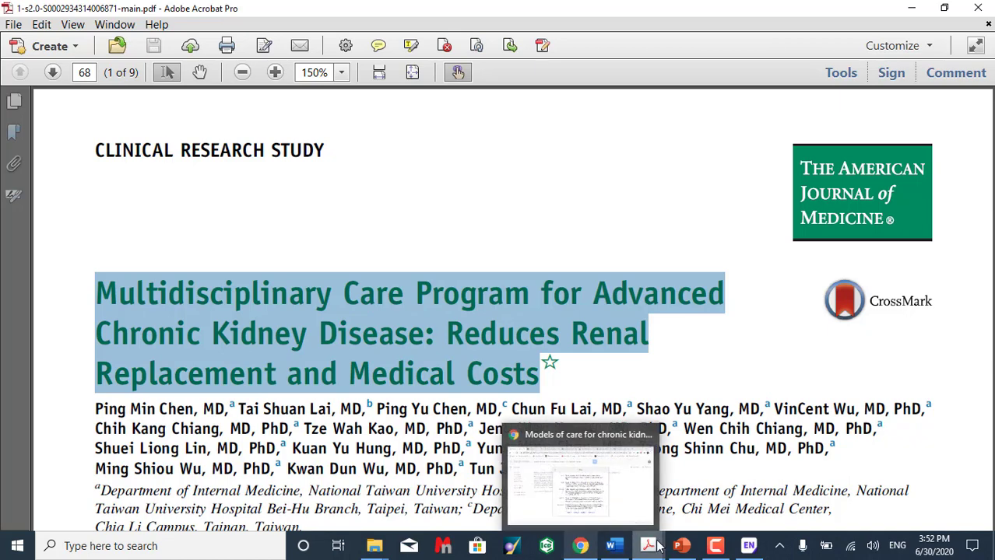
Switch to Chrome, close the Google Scholar citation window and search PubMed for the copied article title
left_click(580, 547)
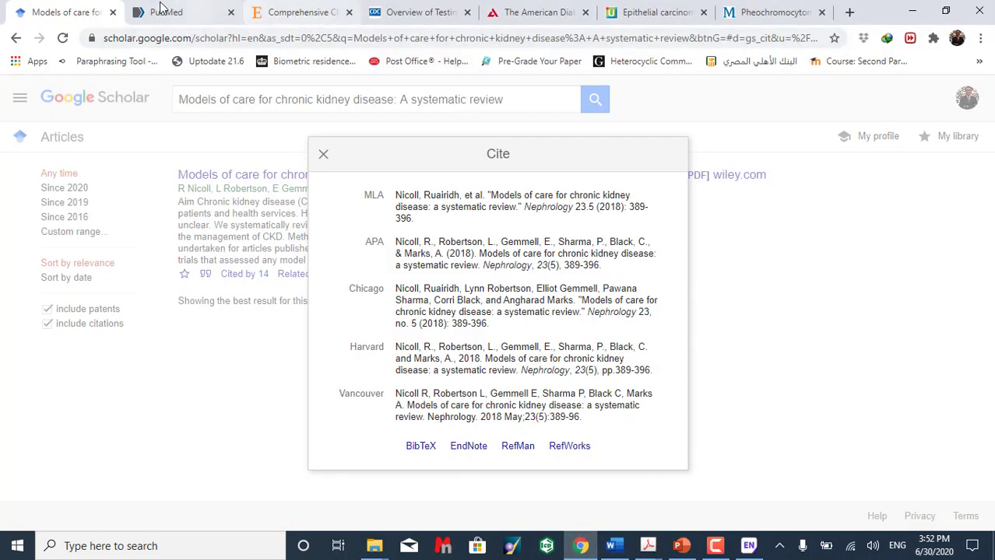
left_click(323, 155)
left_click(207, 20)
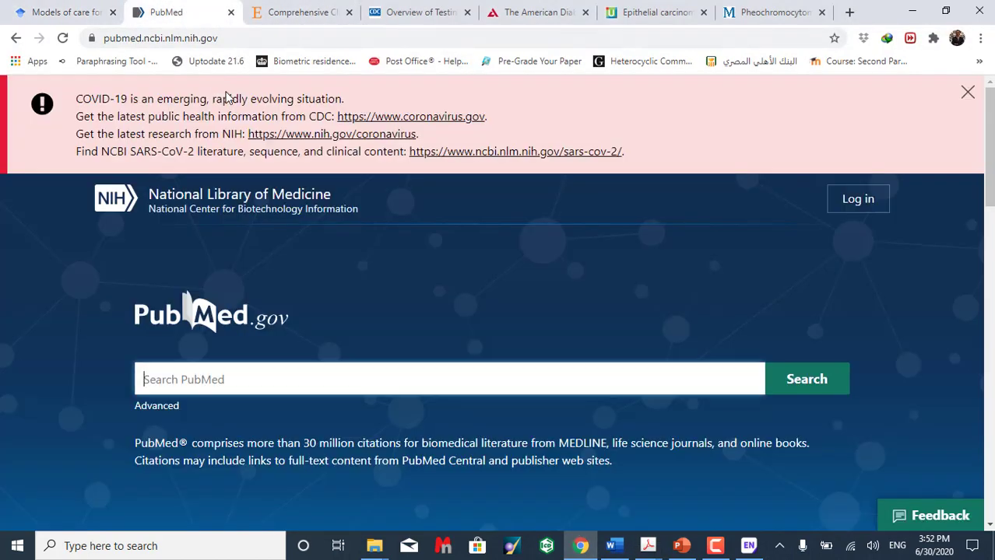
left_click(280, 379)
key("ctrl+v")
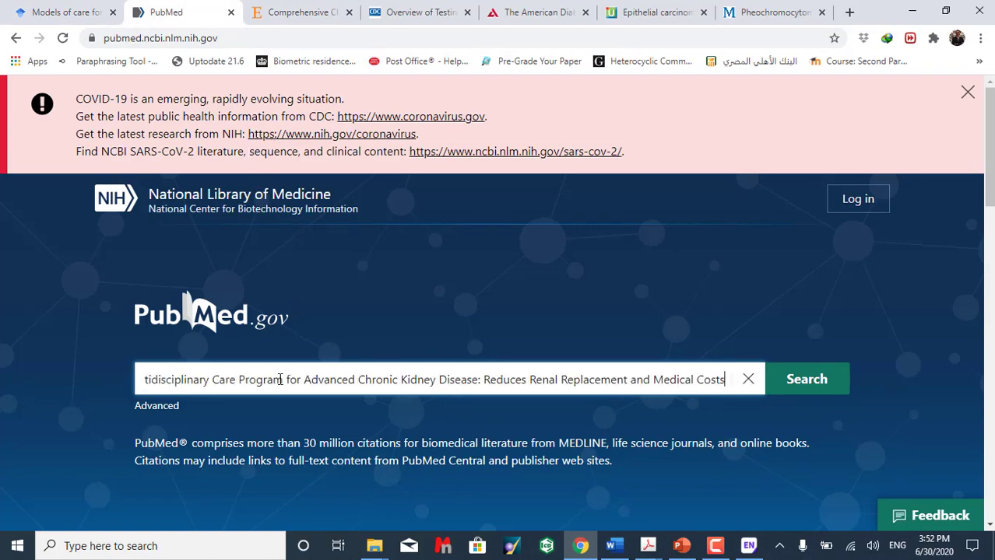
left_click(806, 379)
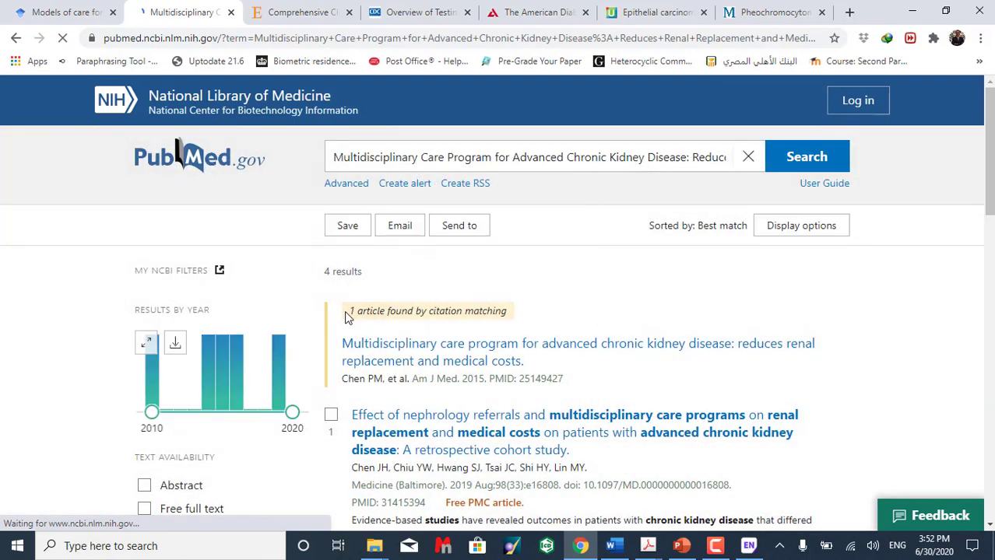
Open the PubMed record found by citation matching for the multidisciplinary care program article and look over its abstract
scroll(397, 316, "down", 2)
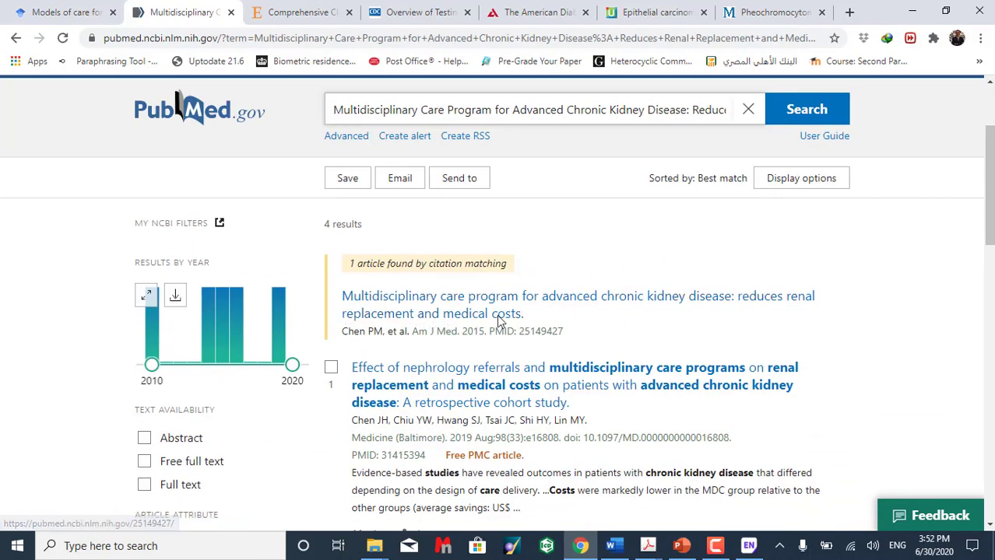
left_click(488, 306)
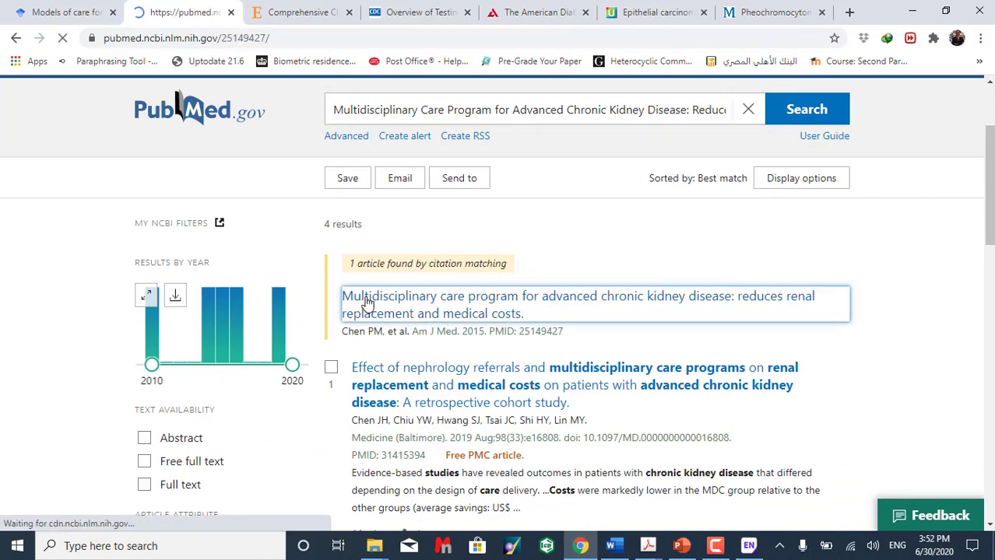
scroll(395, 295, "down", 2)
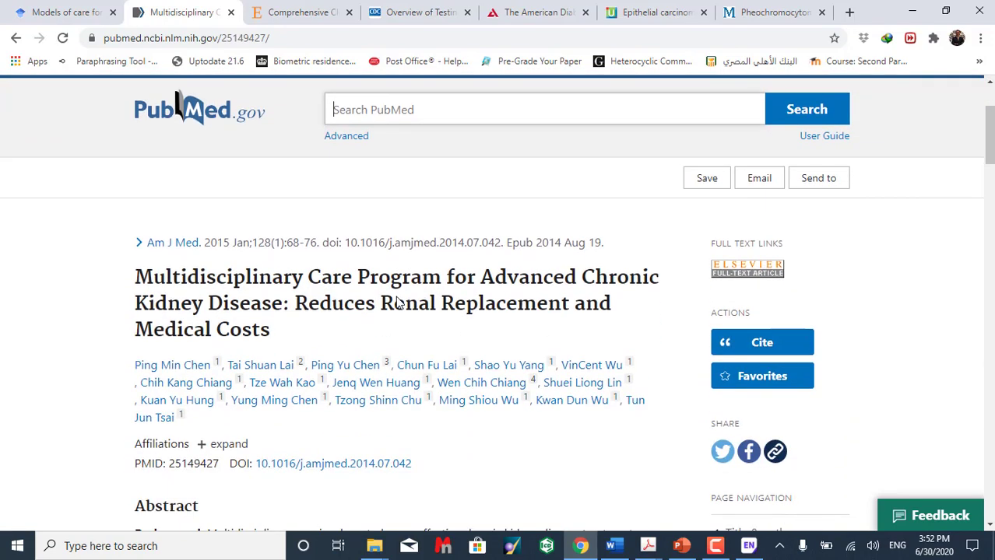
scroll(396, 301, "down", 1)
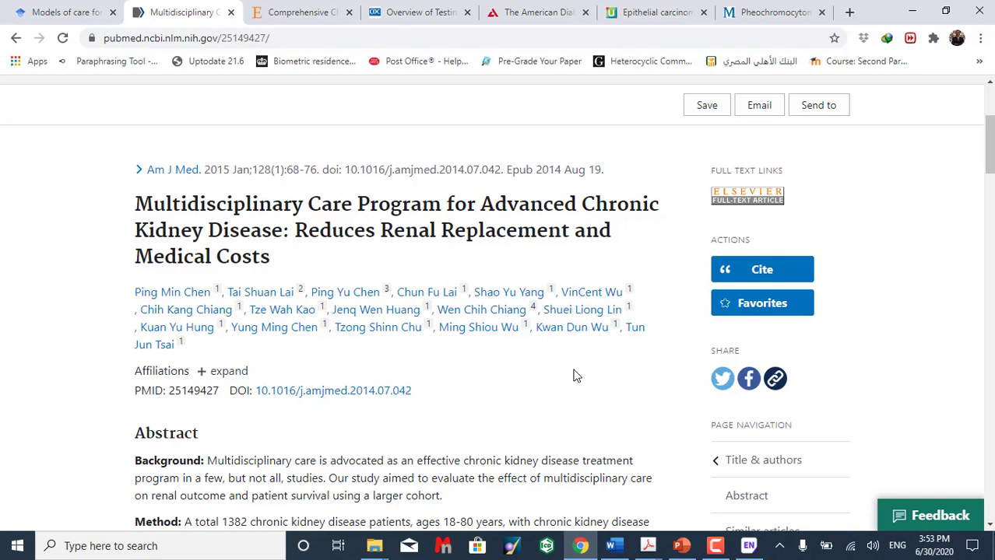
scroll(750, 269, "down", 3)
scroll(758, 281, "up", 3)
Download the article's citation as 25149427.nbib into the CKD Endnote library folder and import it into the Essay 2020 library
left_click(757, 272)
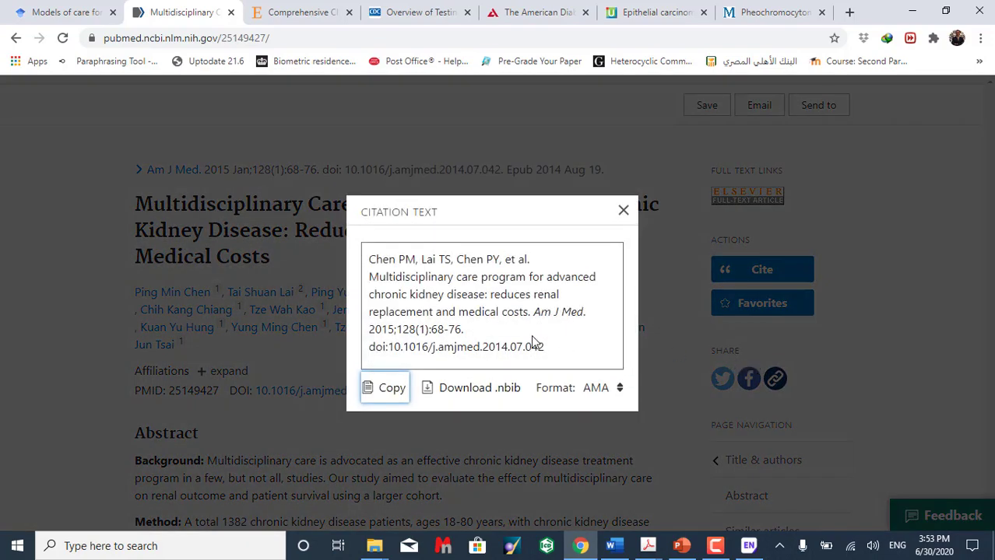
left_click(623, 393)
left_click(622, 389)
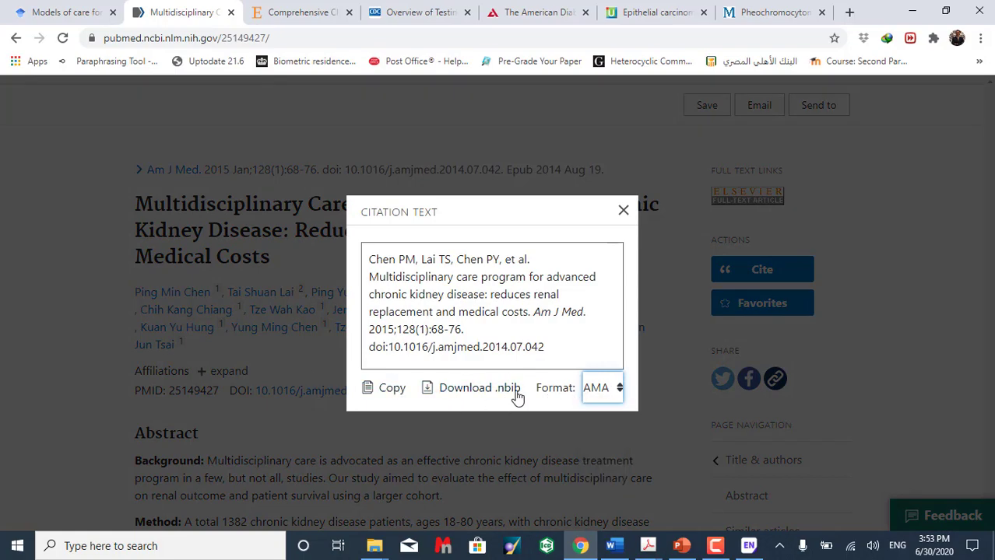
left_click(479, 388)
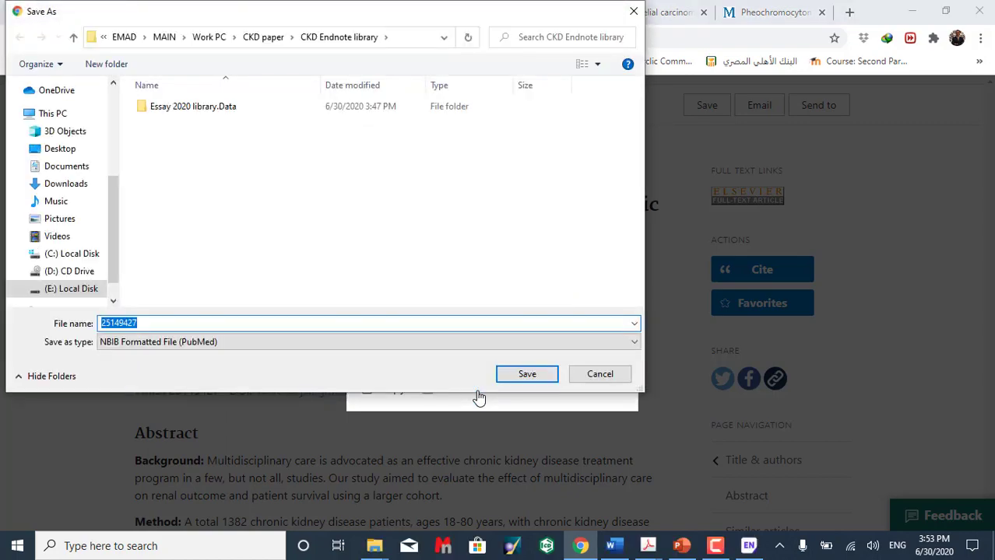
left_click(527, 374)
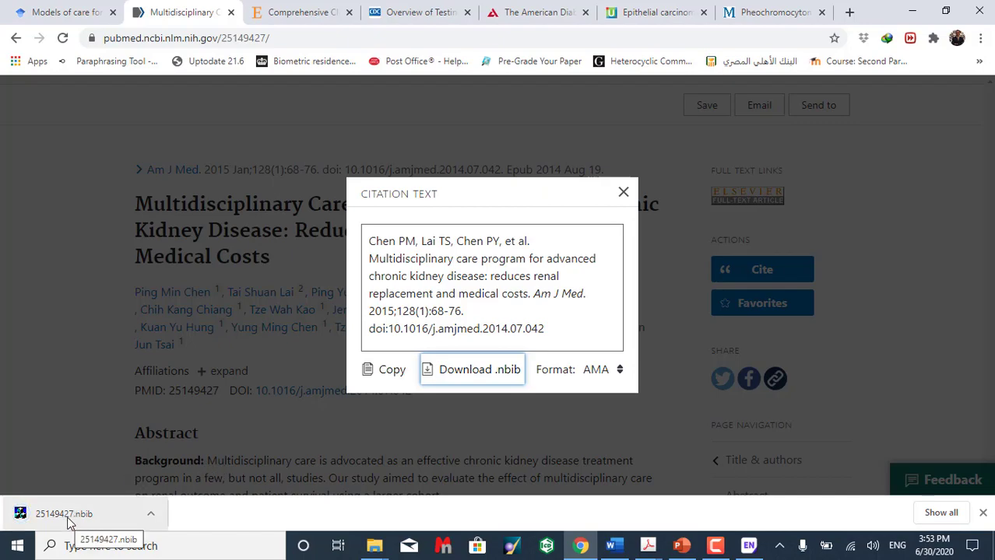
left_click(67, 517)
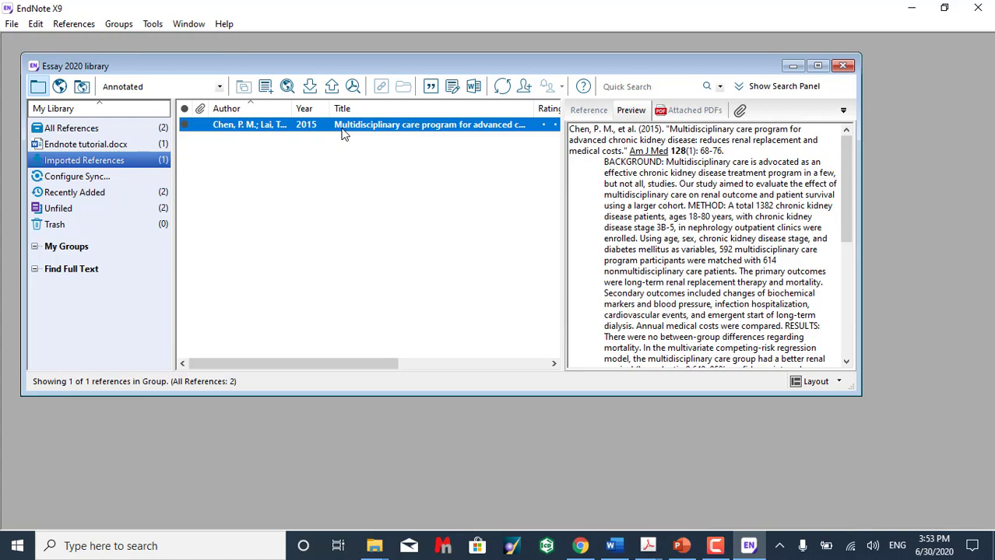
Switch to the Word manuscript and insert the selected EndNote reference as a citation after "population" in the Introduction
left_click(611, 545)
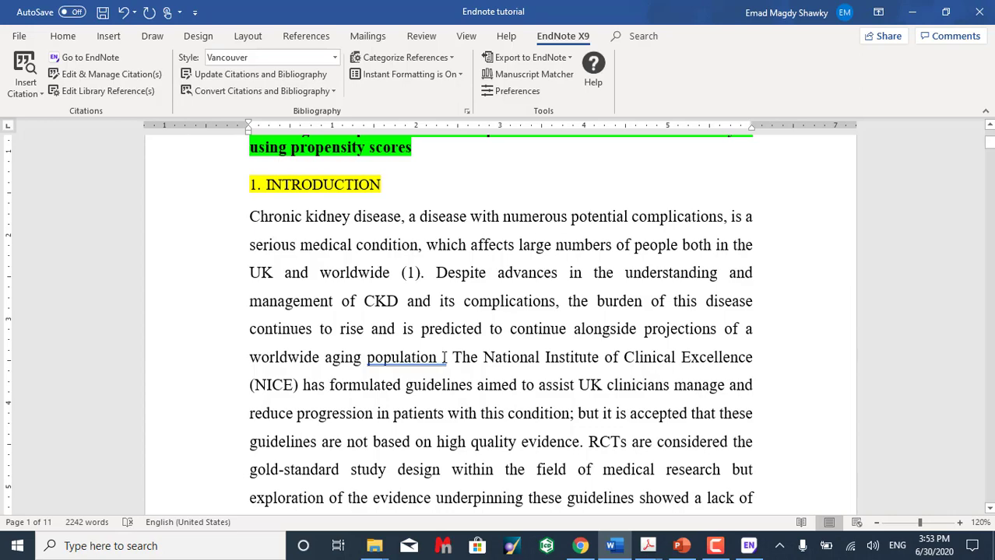
left_click(28, 96)
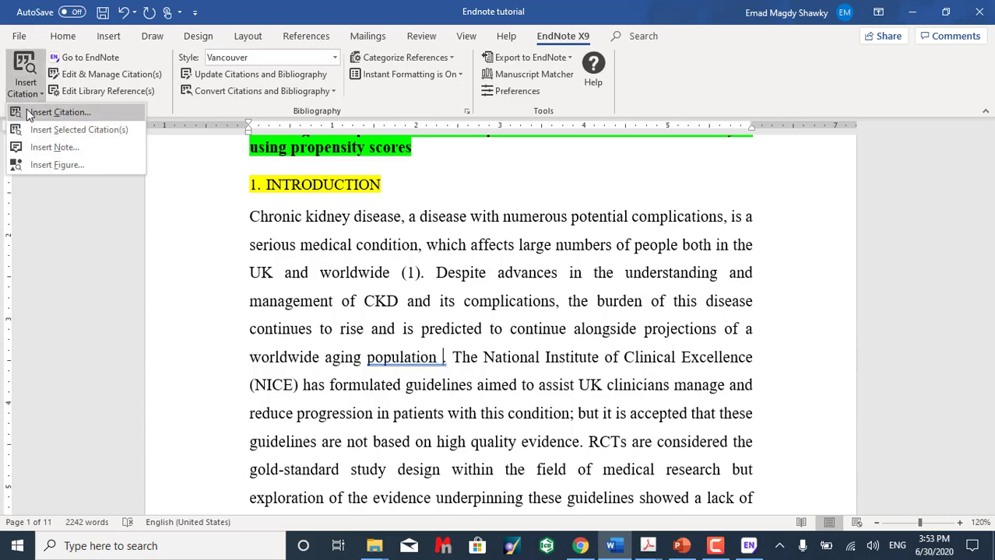
left_click(37, 128)
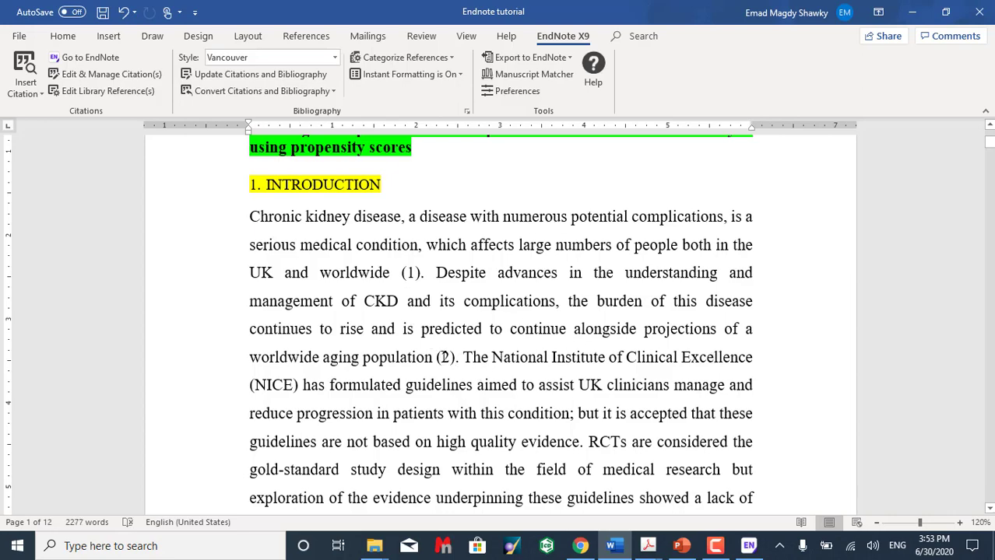
Check the entries in the References list at the end of the manuscript
scroll(442, 342, "down", 3)
scroll(443, 333, "down", 15)
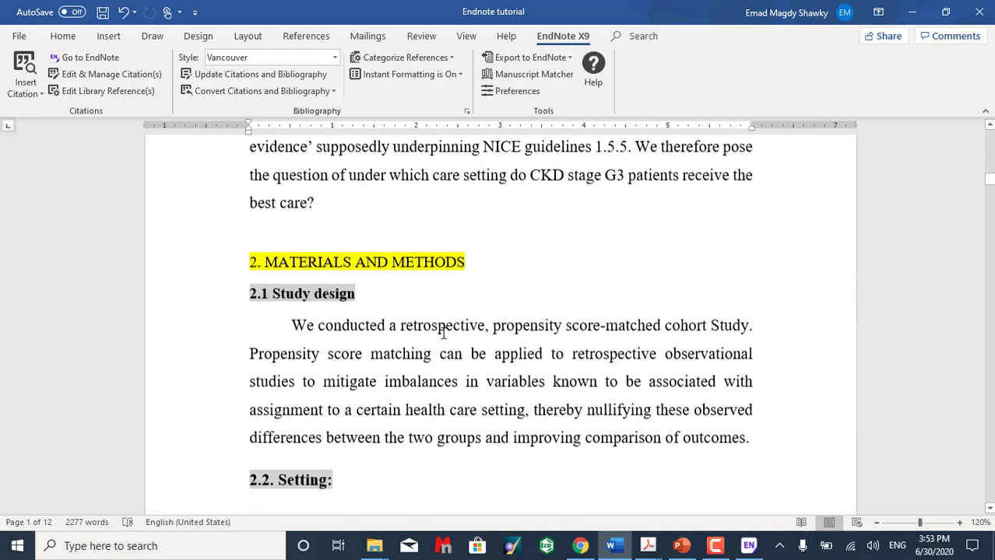
scroll(443, 333, "down", 20)
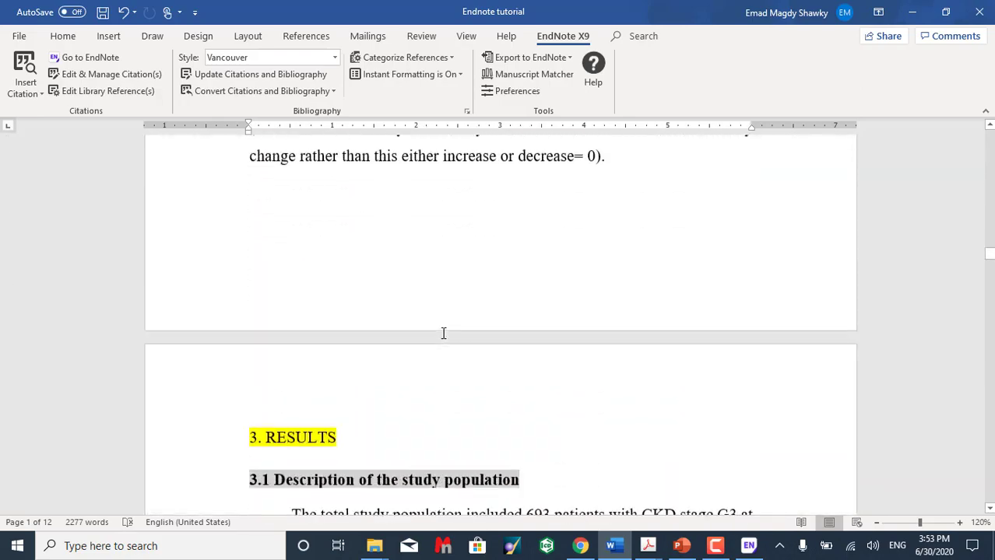
scroll(617, 334, "down", 4)
left_click_drag(989, 300, 991, 475)
scroll(691, 358, "up", 1)
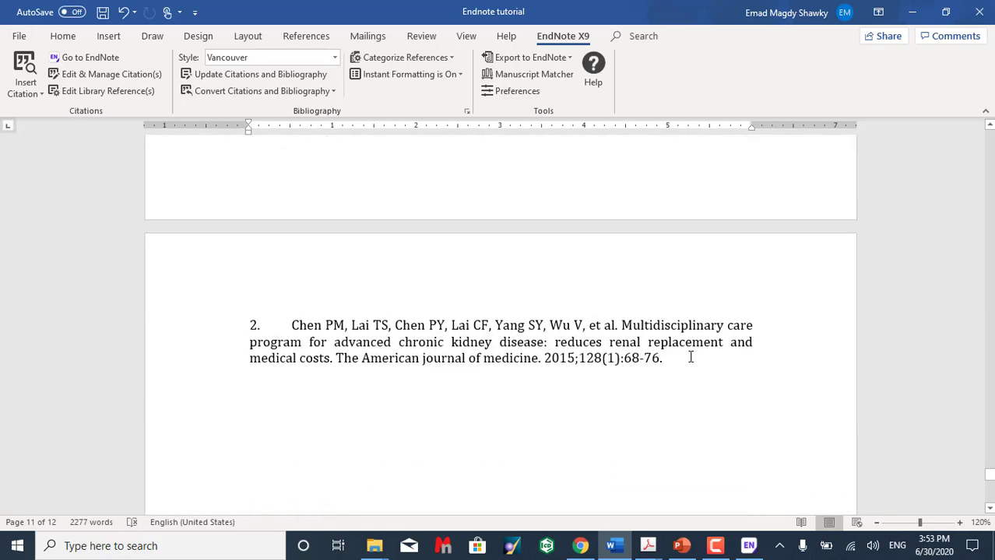
scroll(690, 357, "up", 6)
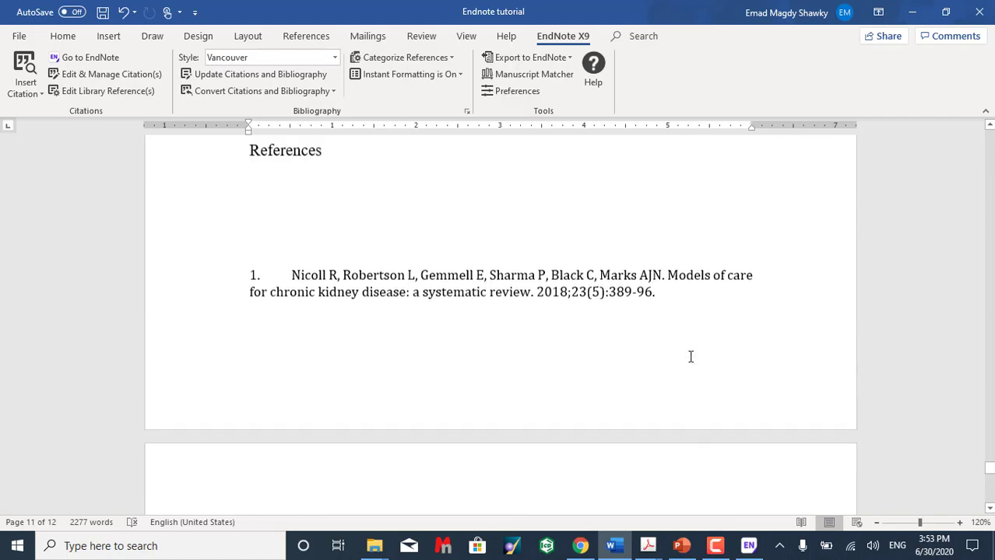
Return to the Introduction and delete the first in-text citation after "worldwide", leaving the period directly after the word
left_click_drag(990, 469, 927, 157)
scroll(485, 322, "down", 2)
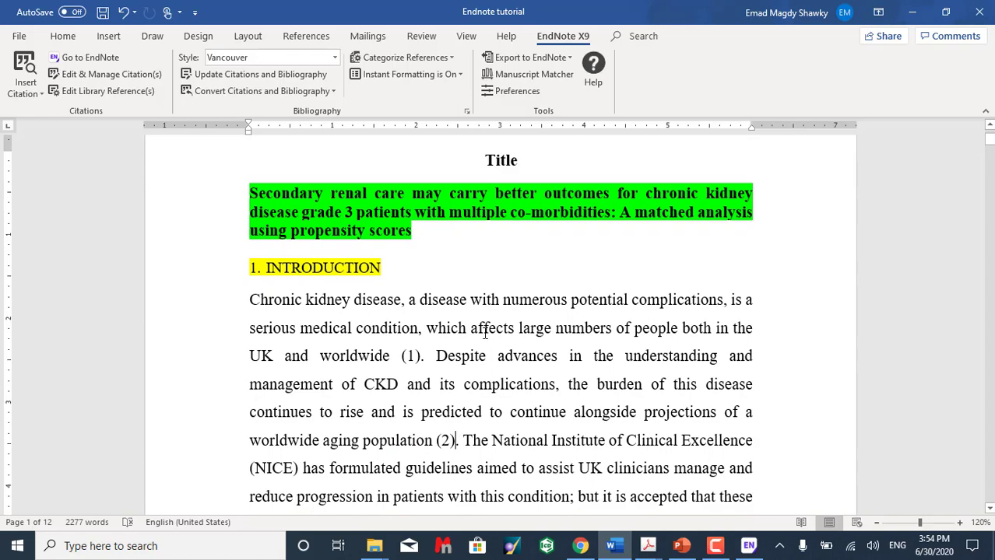
left_click(421, 359)
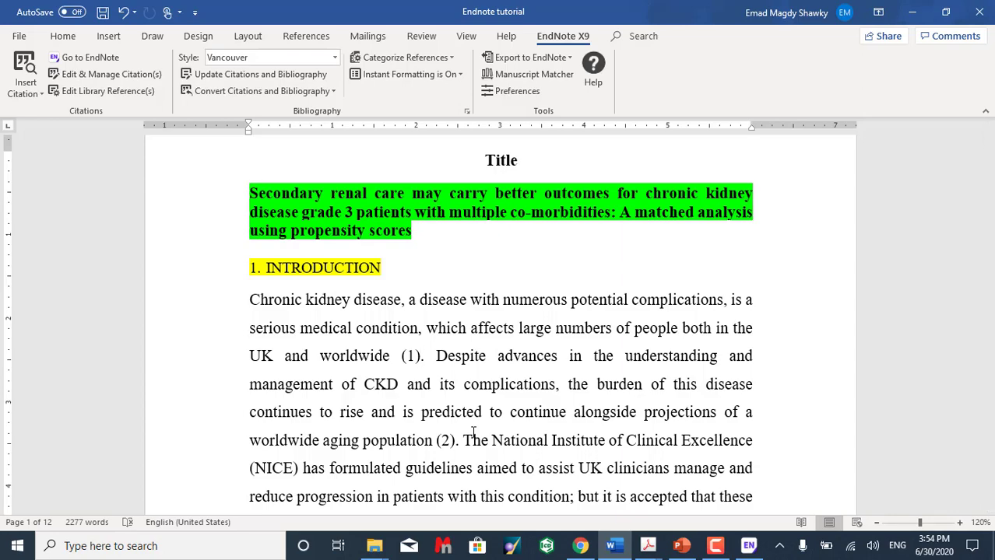
key("BackSpace")
key("BackSpace")
key("BackSpace")
key("BackSpace")
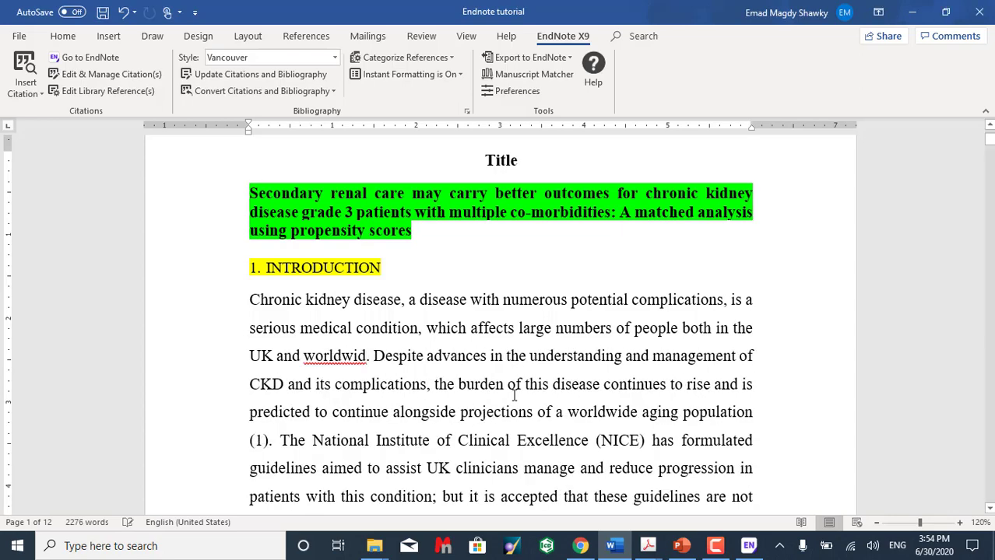
scroll(511, 393, "down", 1)
type("e")
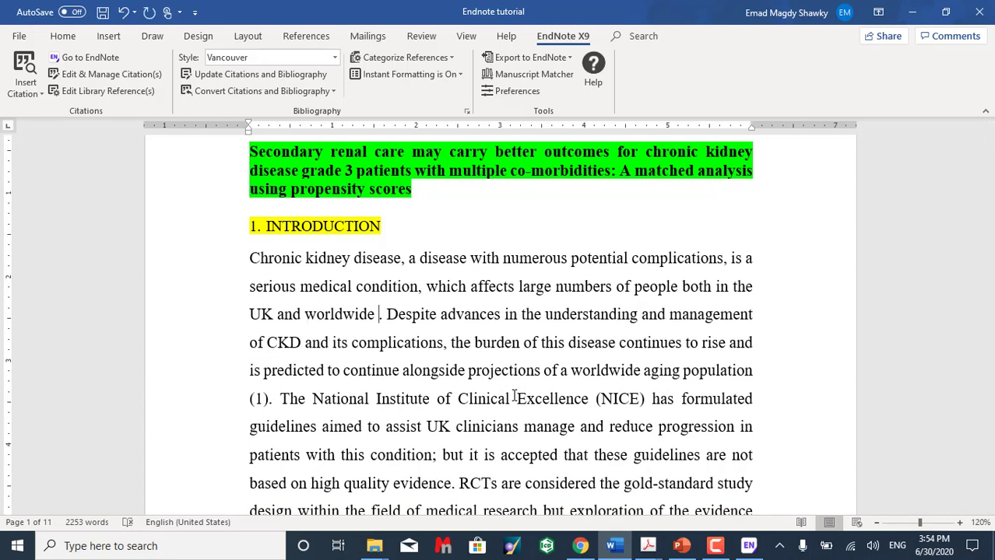
key("BackSpace")
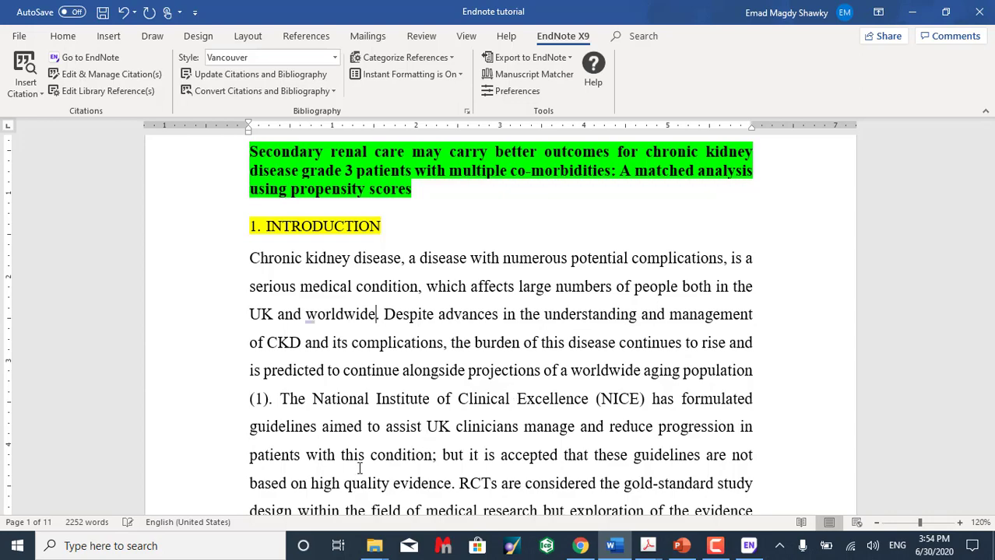
Check the numbering of the citation after "population" and the matching entry in the References list
double_click(260, 400)
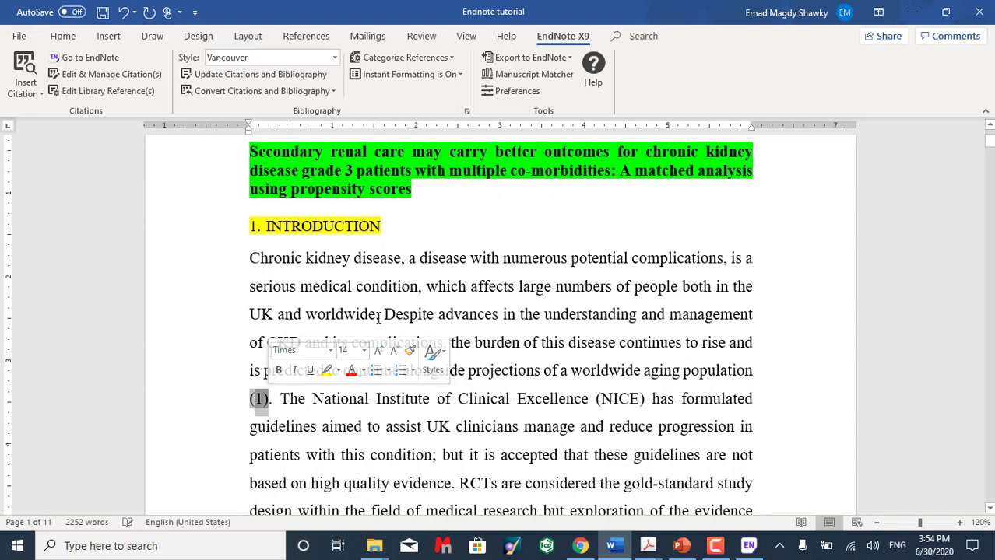
left_click_drag(987, 141, 988, 495)
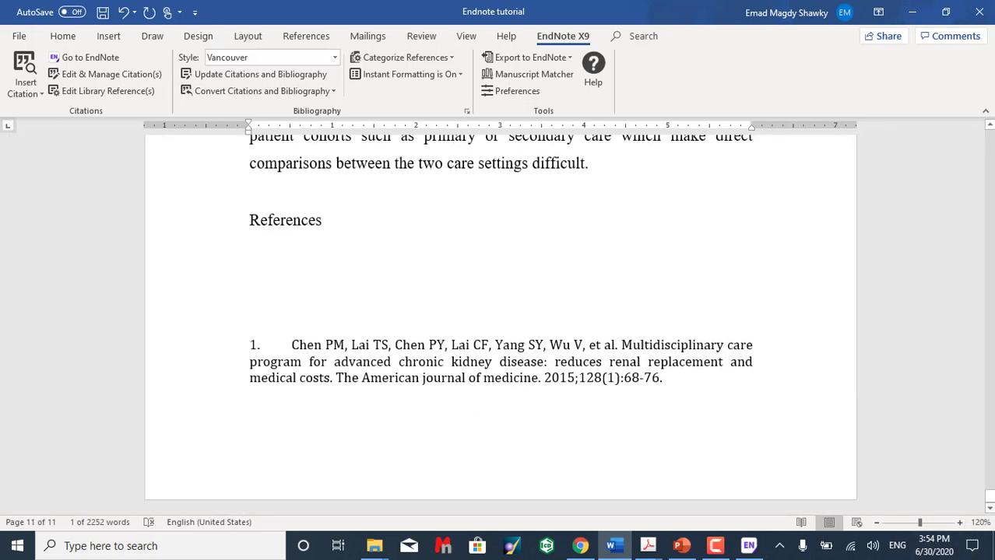
left_click_drag(987, 495, 987, 134)
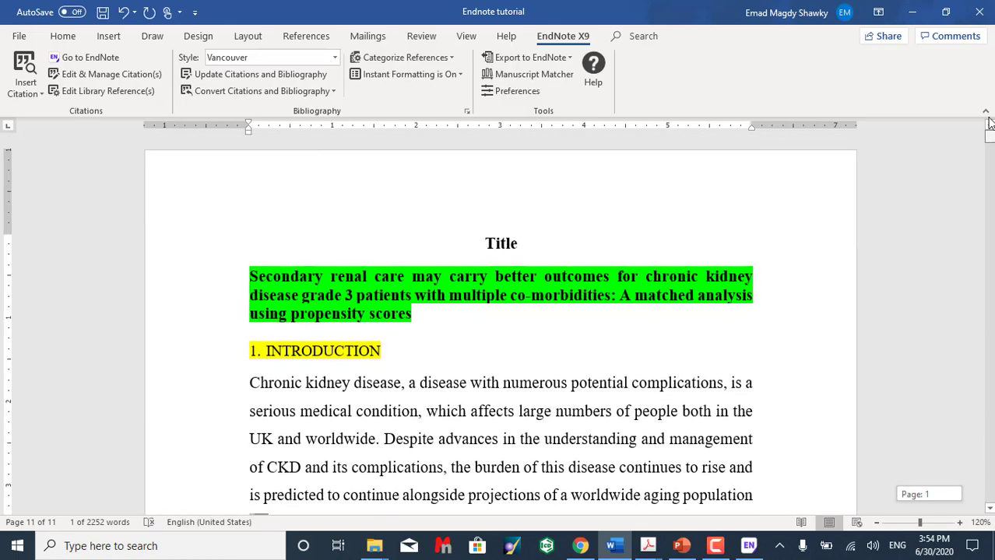
Retype the end of "worldwide" in the Introduction's first sentence and leave a space before the period as the citation point
left_click(369, 439)
key("BackSpace")
key("BackSpace")
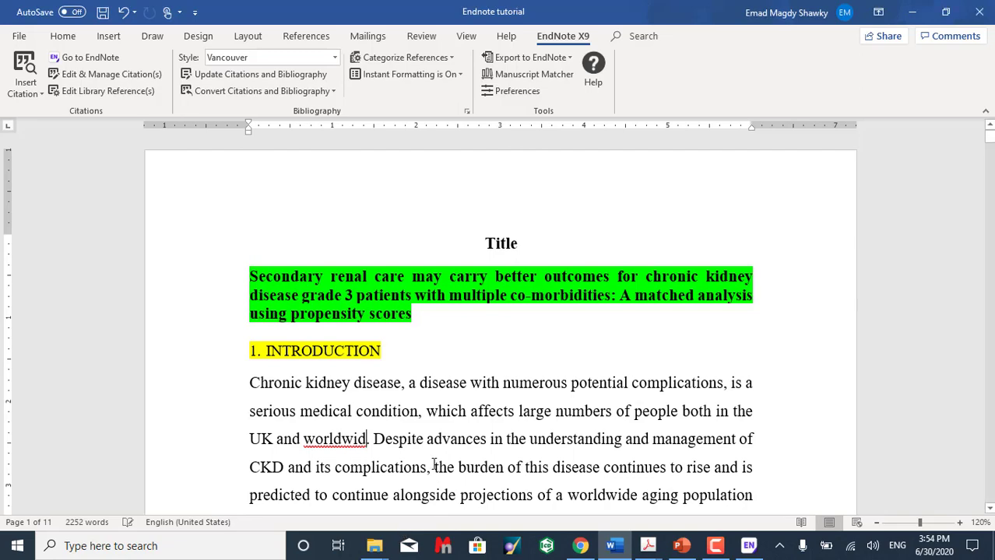
scroll(433, 465, "down", 2)
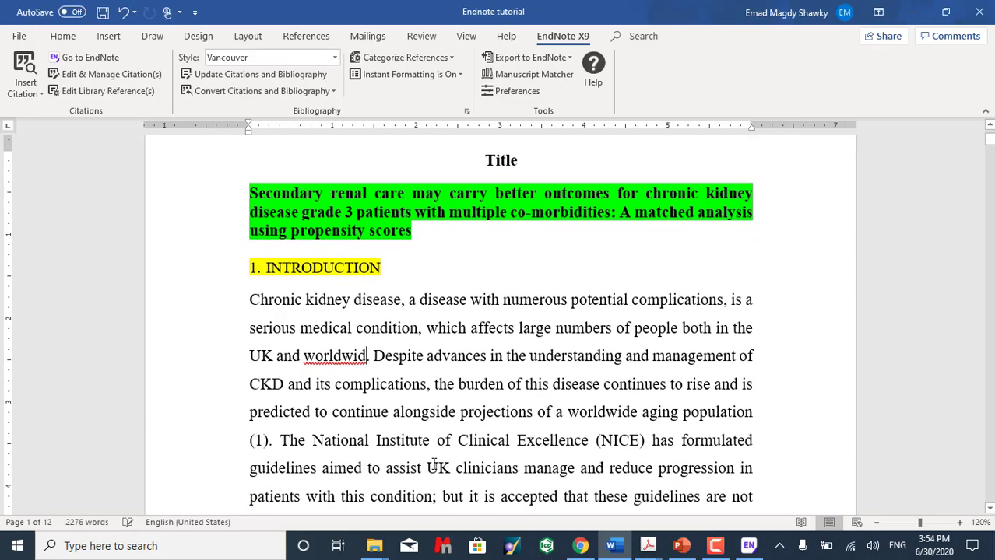
type("e")
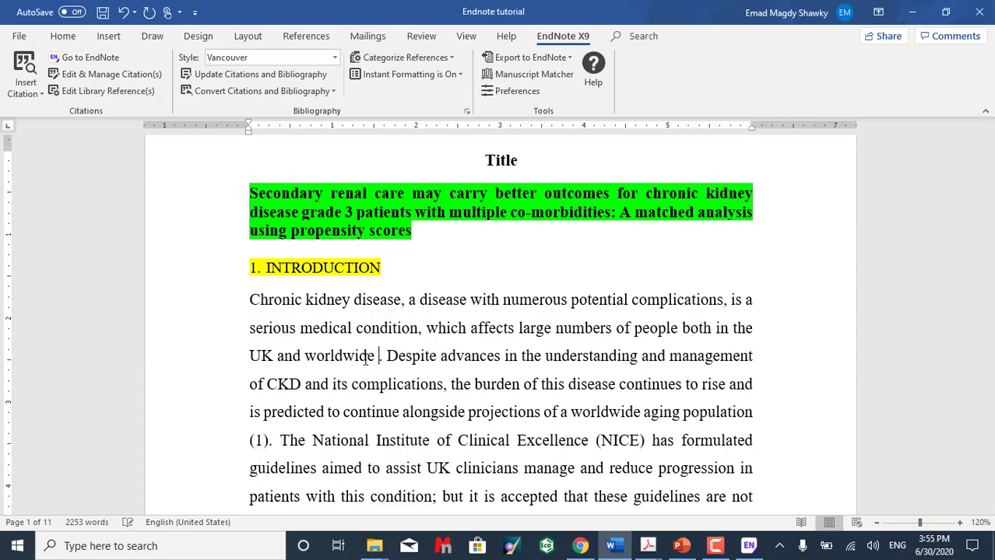
Search the EndNote libraries for 2018 and insert "Models of care for chronic kidney disease: a systematic review" as the citation after "worldwide"
left_click(21, 92)
left_click(35, 110)
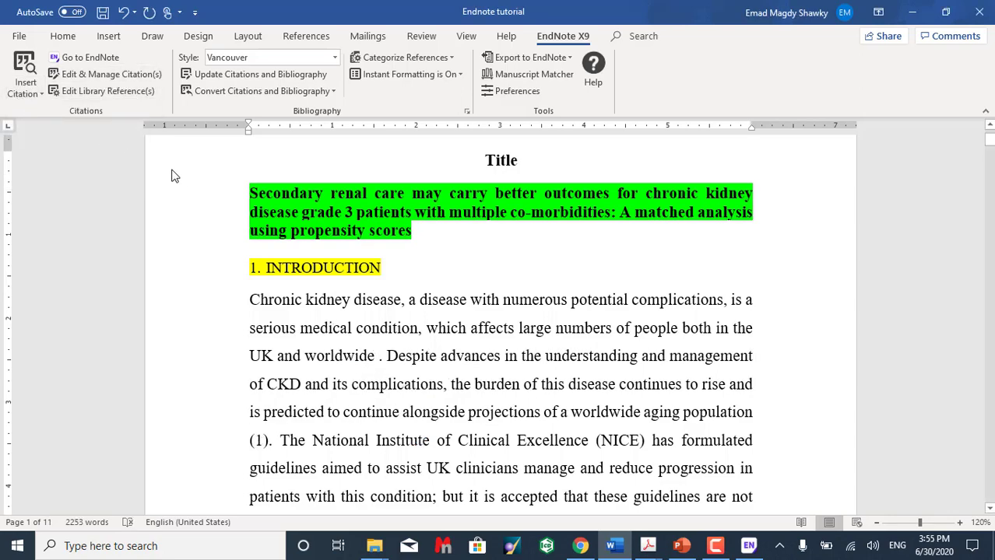
key("BackSpace")
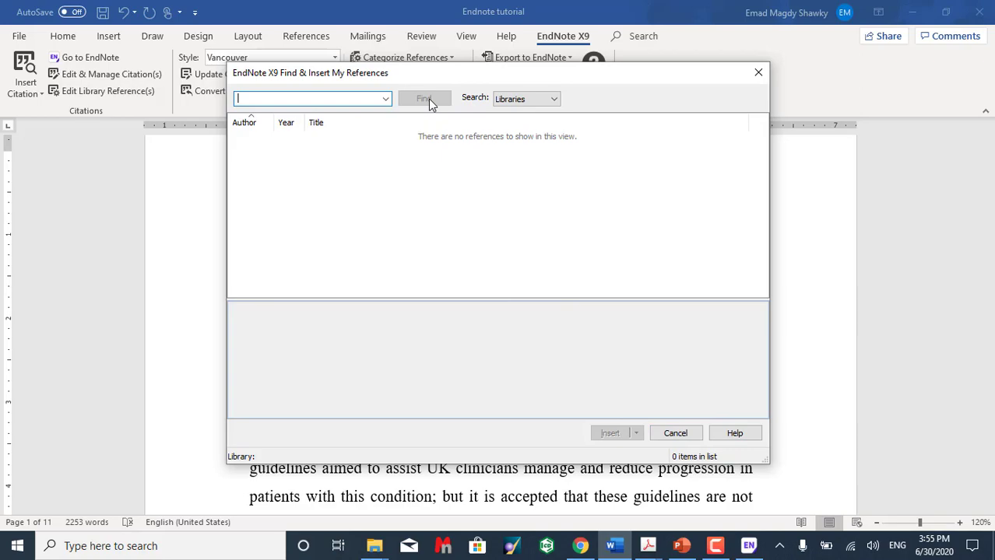
left_click(519, 101)
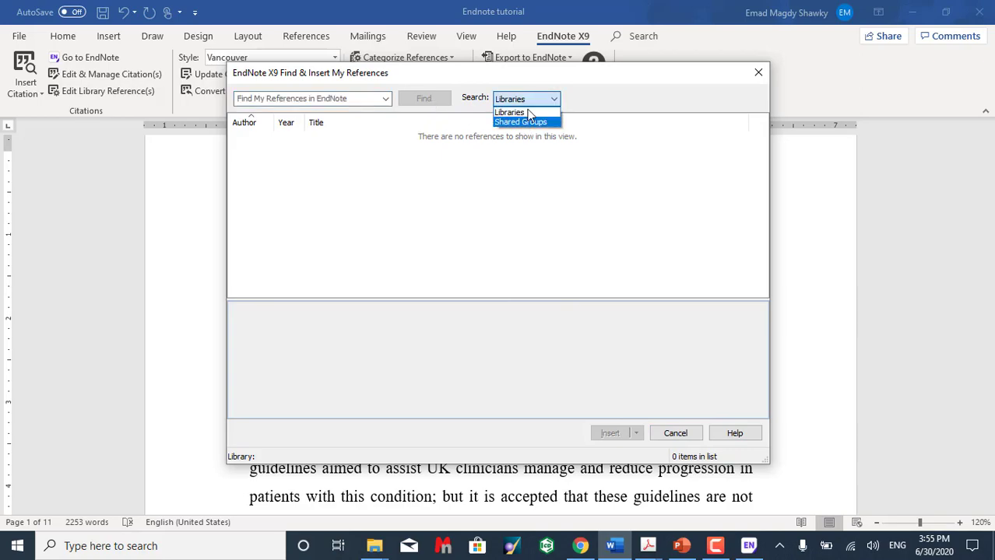
left_click(521, 113)
left_click(368, 96)
left_click(367, 96)
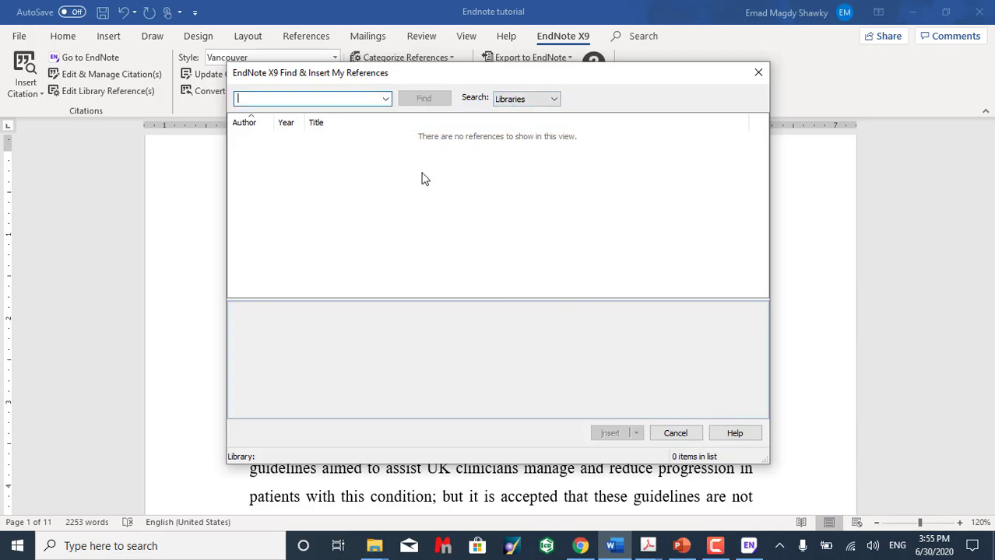
type("2018")
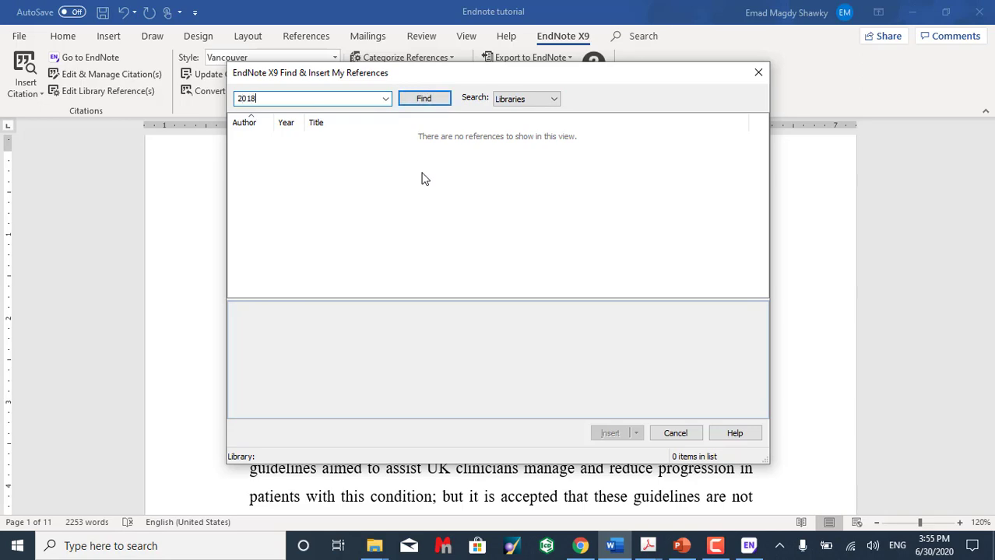
key("Return")
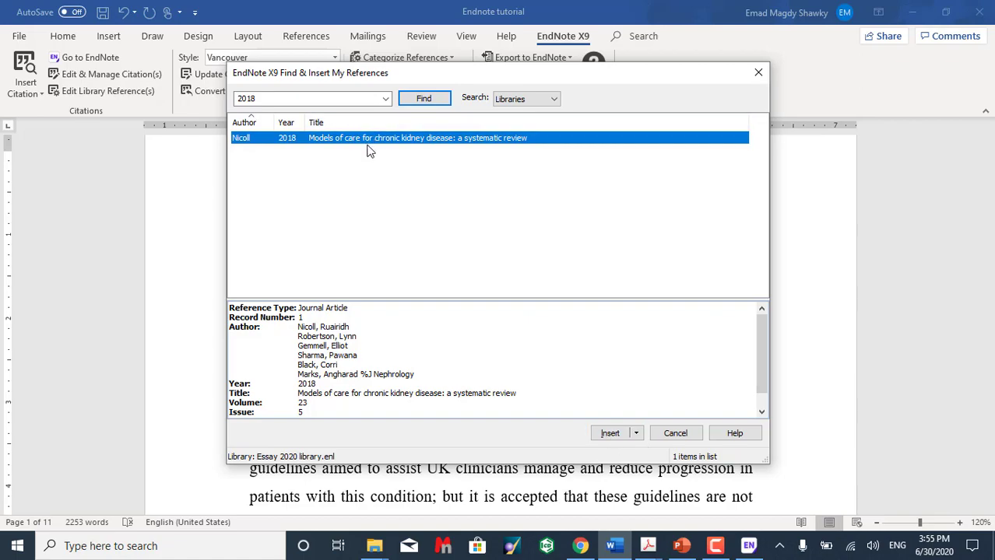
left_click(611, 435)
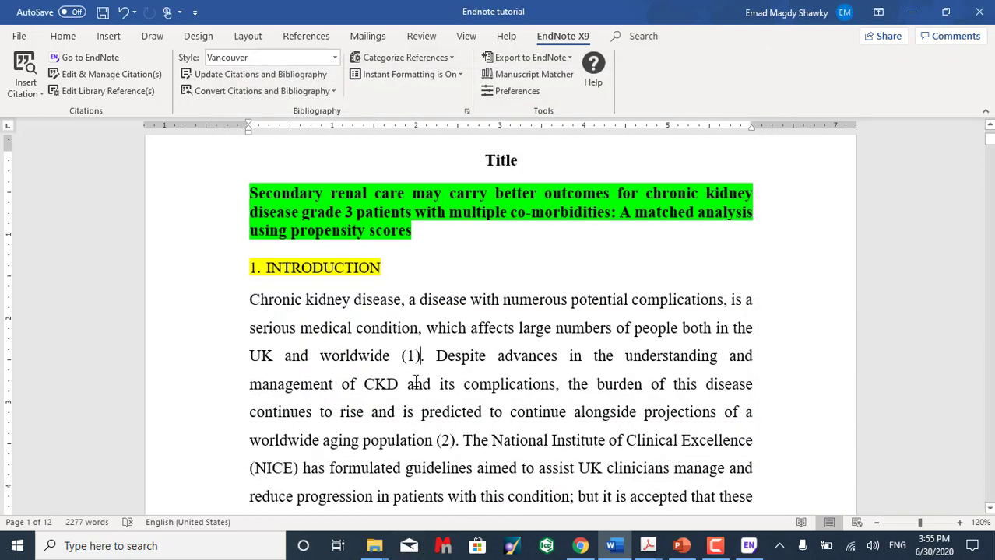
Check the numbering of the in-text citations after "worldwide" and "population" in the Introduction
left_click(407, 356)
left_click_drag(406, 357, 421, 357)
double_click(444, 441)
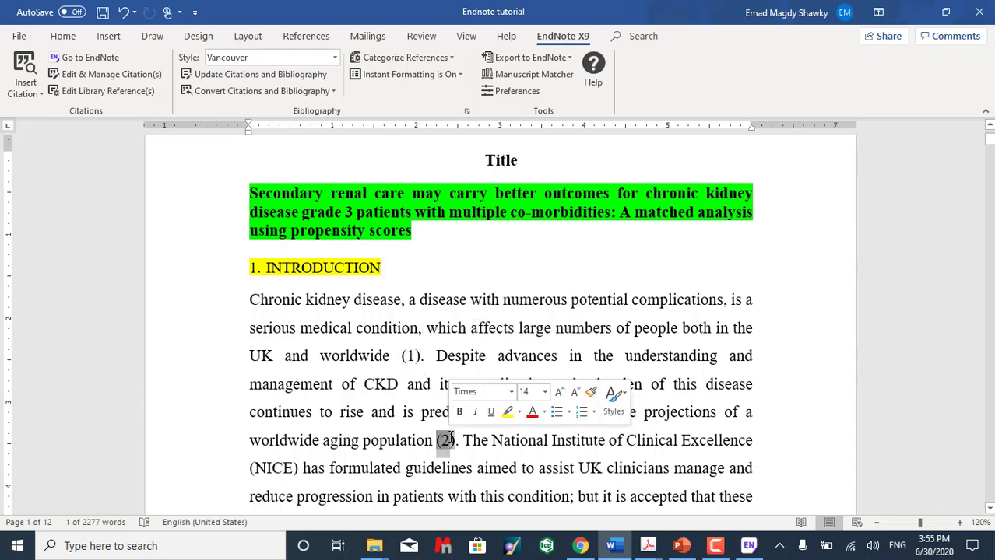
scroll(580, 296, "down", 4)
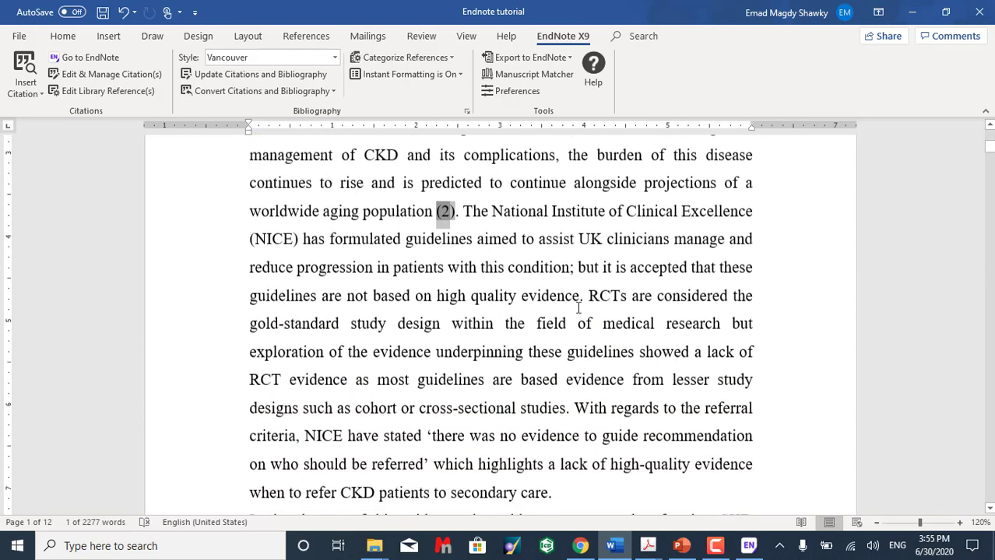
scroll(578, 308, "down", 6)
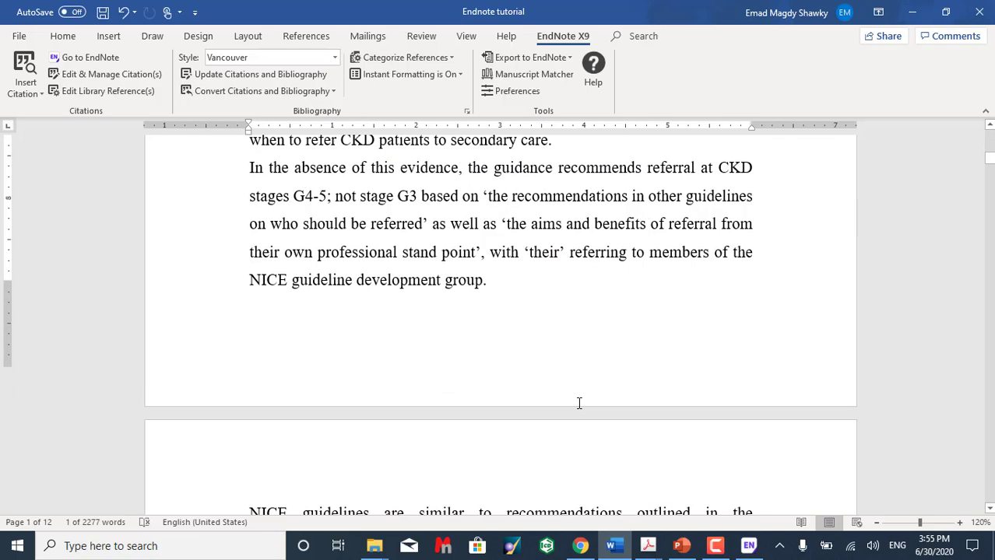
scroll(579, 403, "down", 1)
scroll(578, 403, "up", 1)
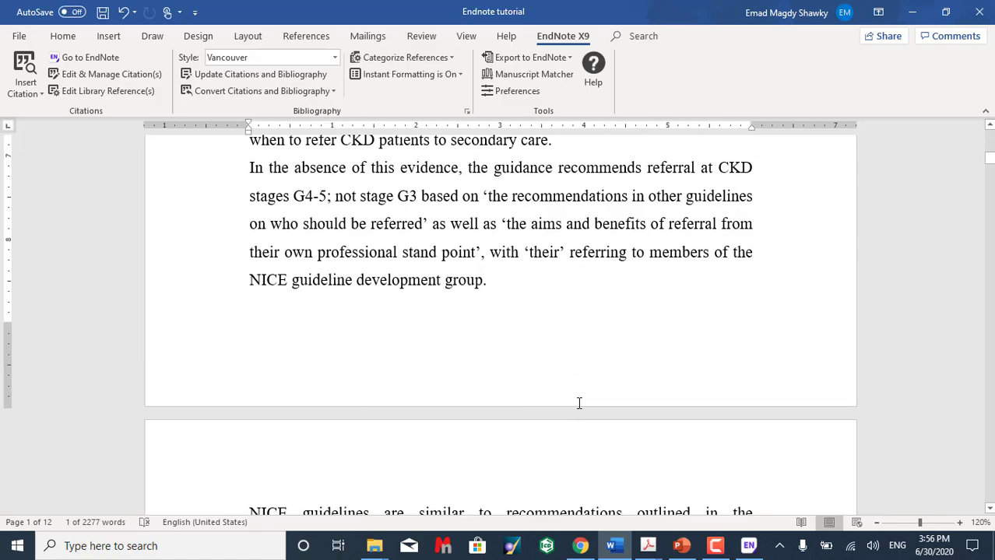
Close the PubMed citation window in Chrome, then switch to EndNote and open a maximized new reference in the Essay 2020 library
left_click(581, 548)
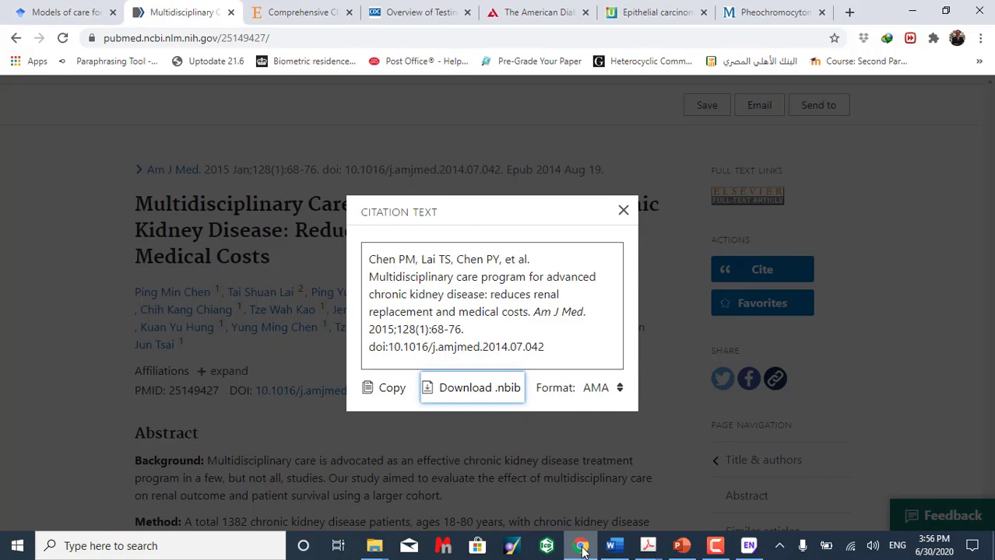
left_click(624, 211)
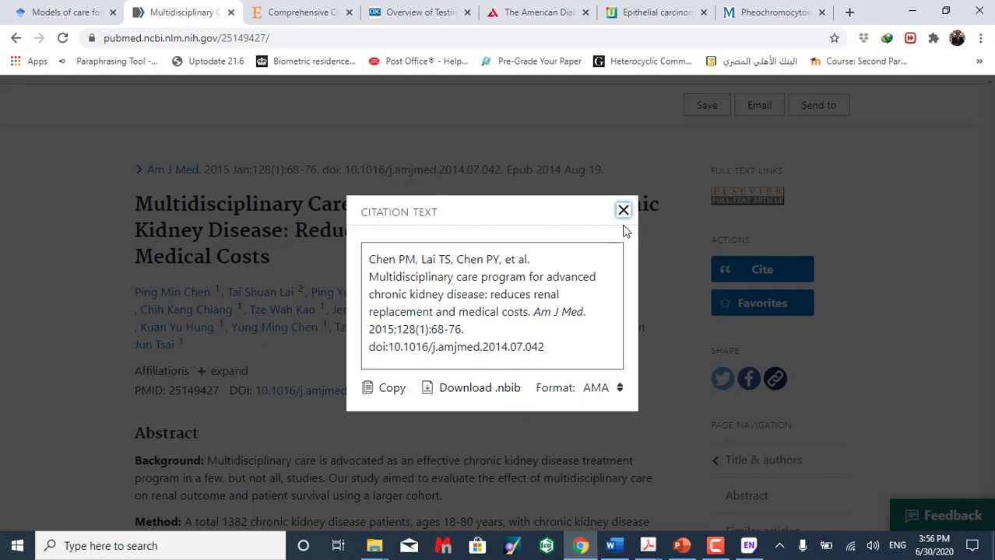
left_click(749, 546)
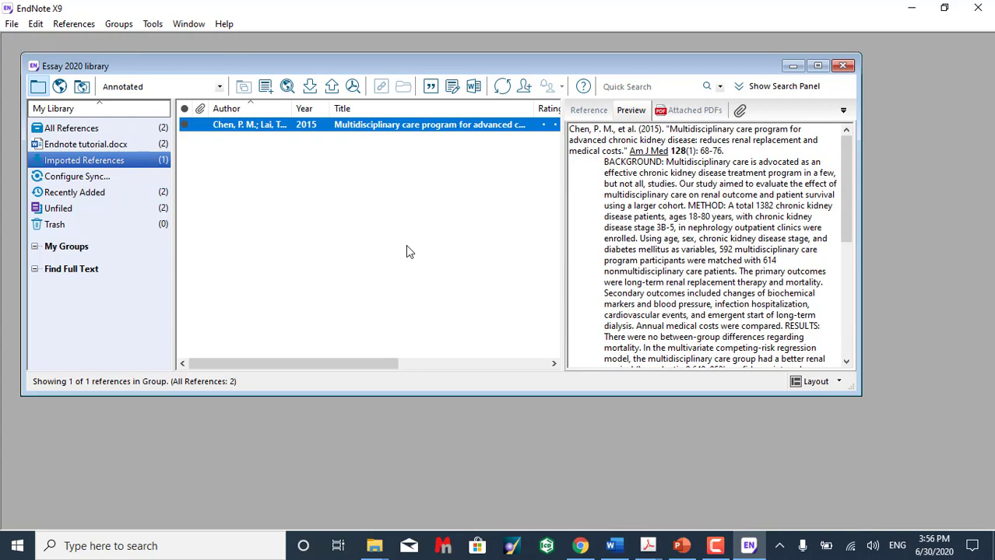
left_click(265, 91)
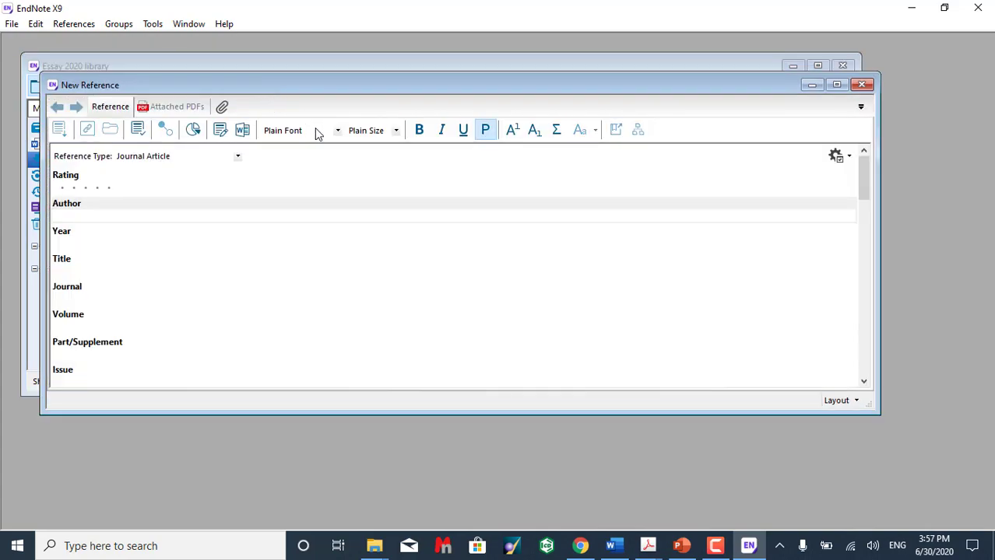
left_click(837, 86)
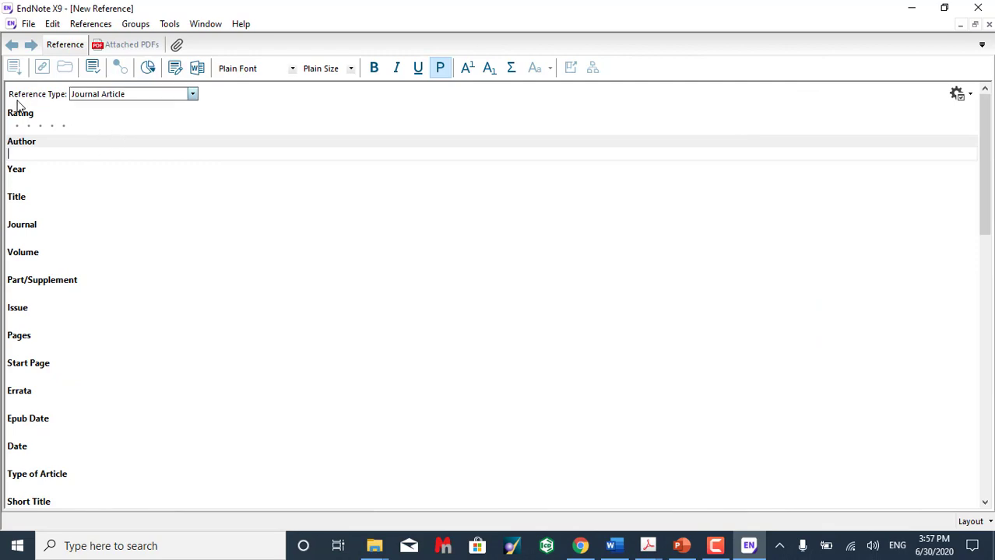
Set the new reference's type to Book
left_click(192, 94)
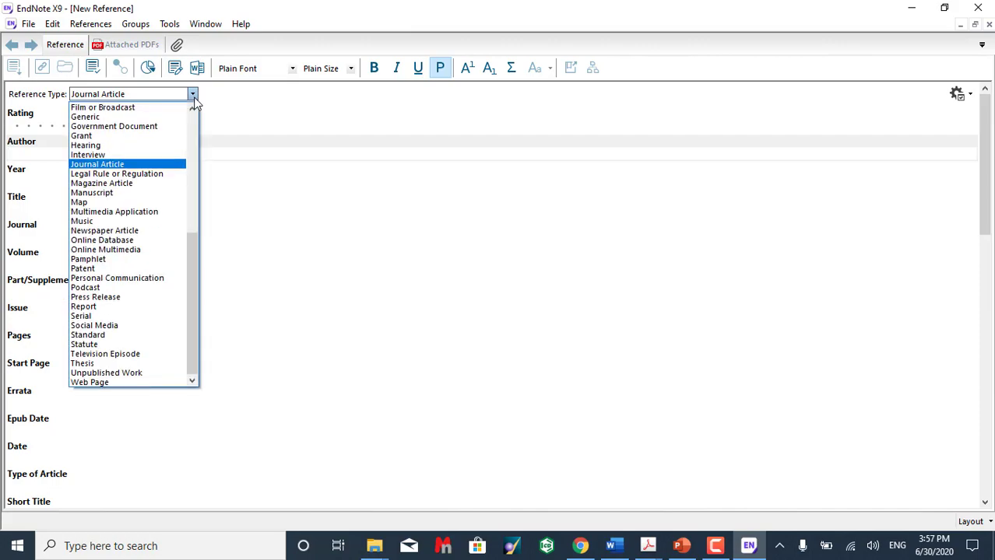
left_click_drag(191, 260, 206, 155)
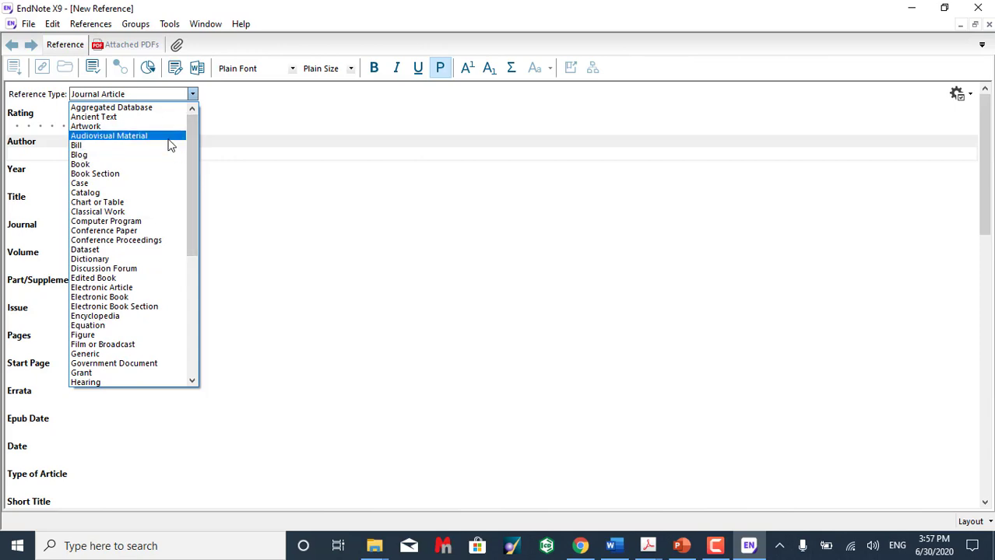
key("Down")
key("Down")
key("Down")
key("Down")
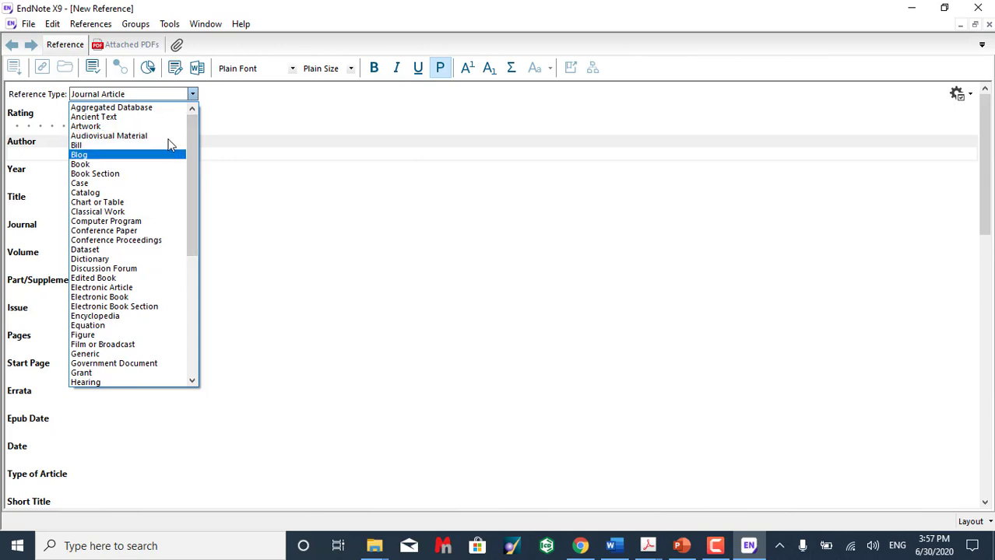
left_click(105, 165)
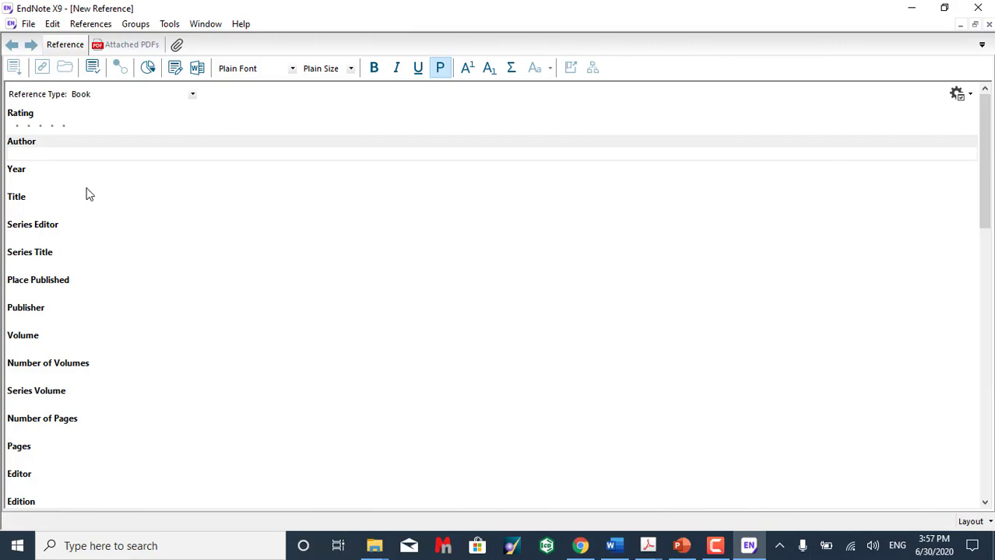
Switch to Chrome to view the Elsevier page of Comprehensive Clinical Nephrology, 6th Edition, and return to the new reference in EndNote
left_click(580, 545)
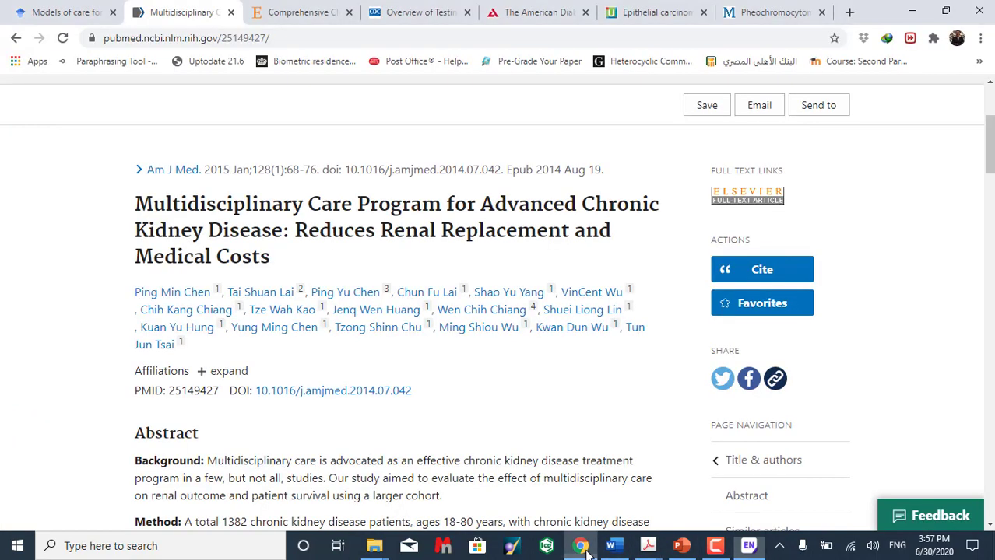
left_click(301, 10)
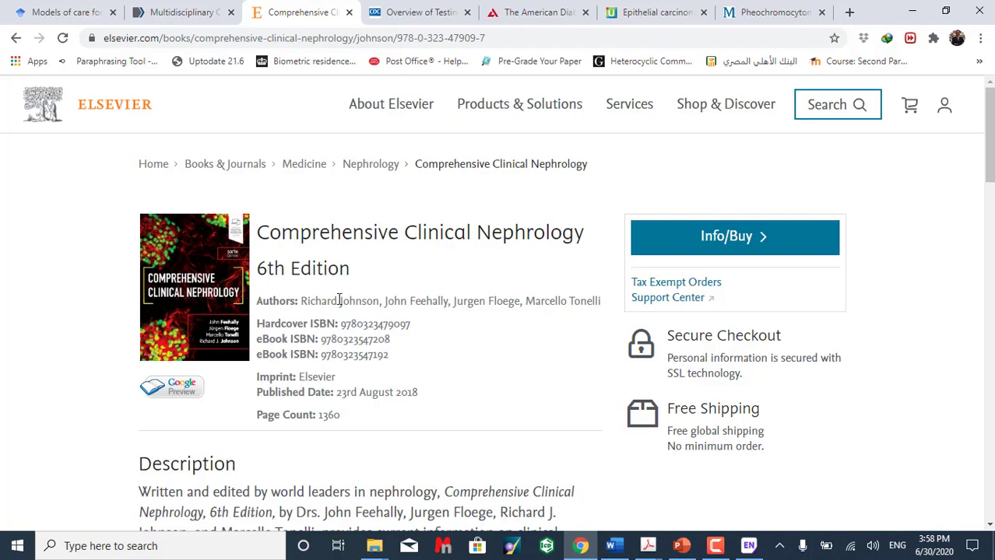
left_click(749, 546)
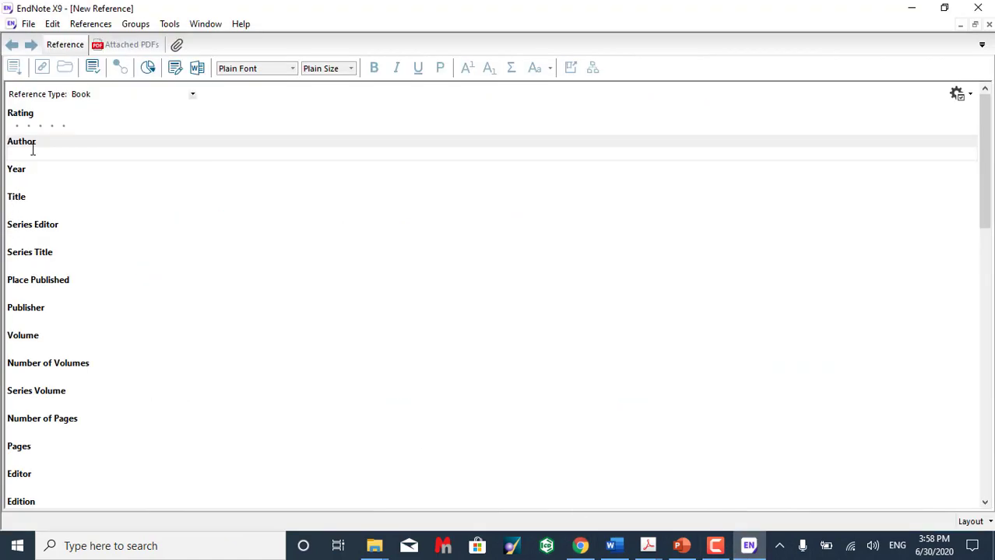
Locate the Year, Title, Publisher, Edition and Place Published fields of the new Book reference
left_click(23, 179)
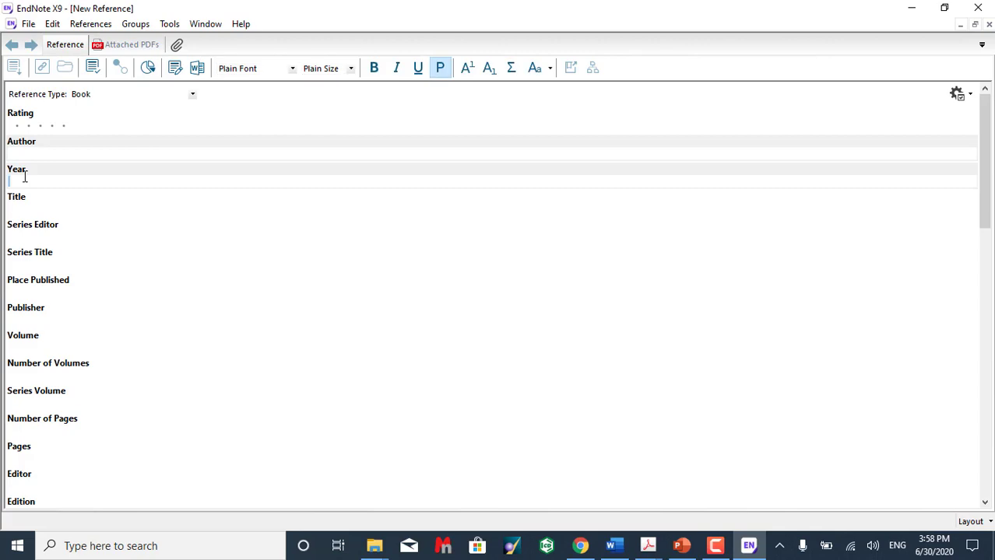
left_click(24, 208)
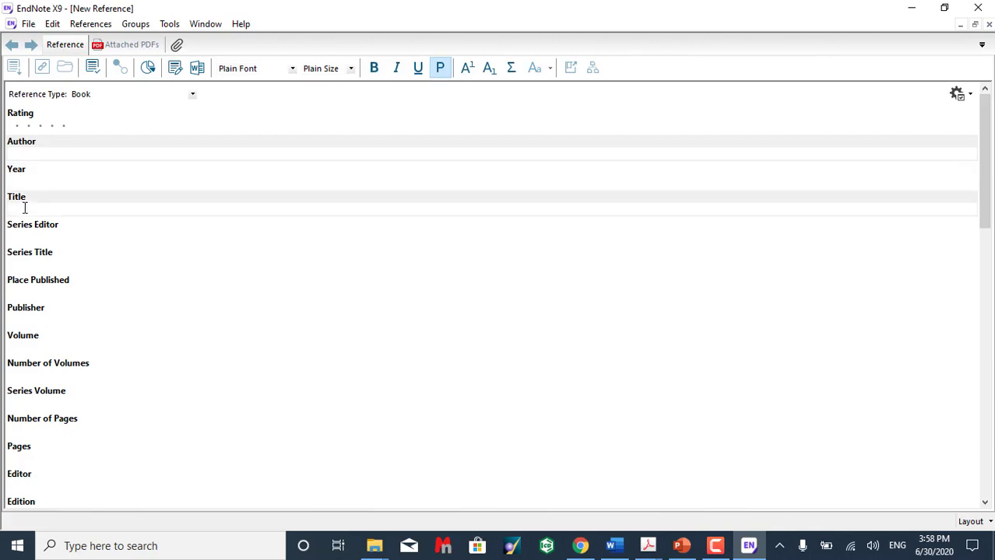
left_click(37, 320)
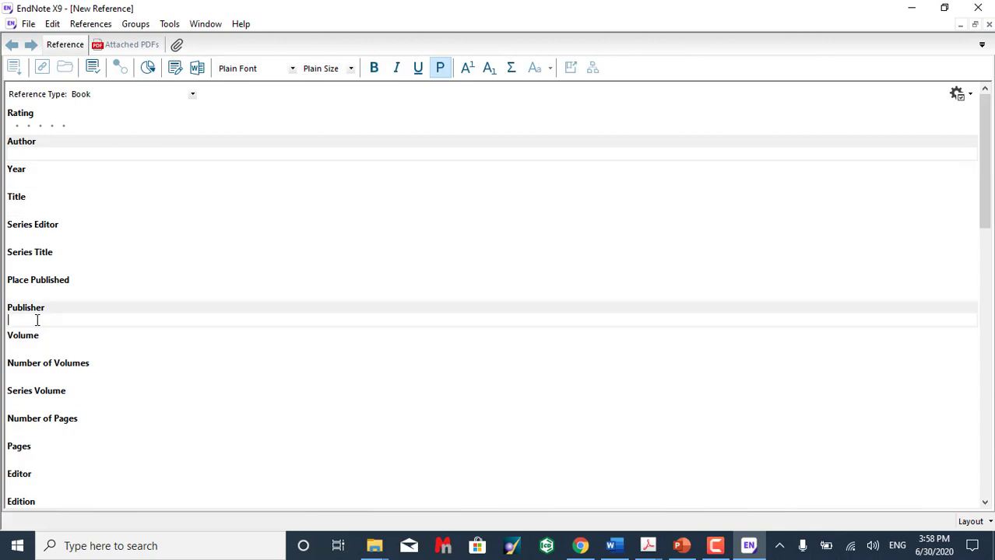
scroll(39, 327, "down", 1)
scroll(45, 402, "down", 1)
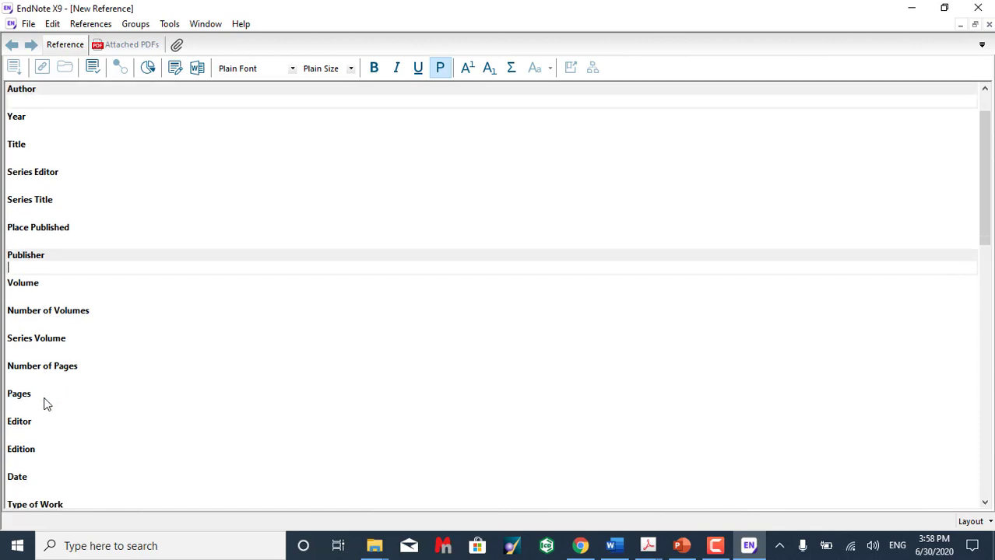
left_click(30, 461)
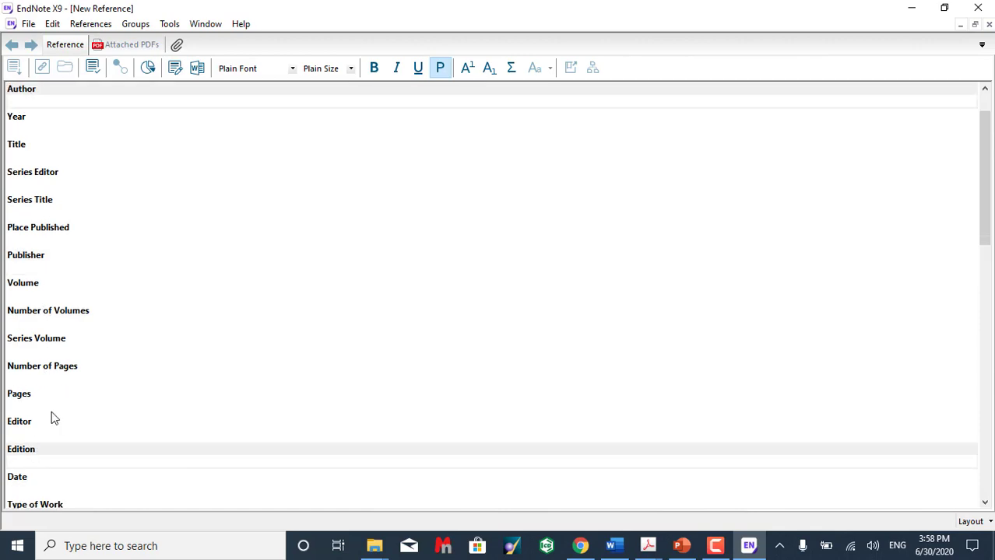
left_click(29, 236)
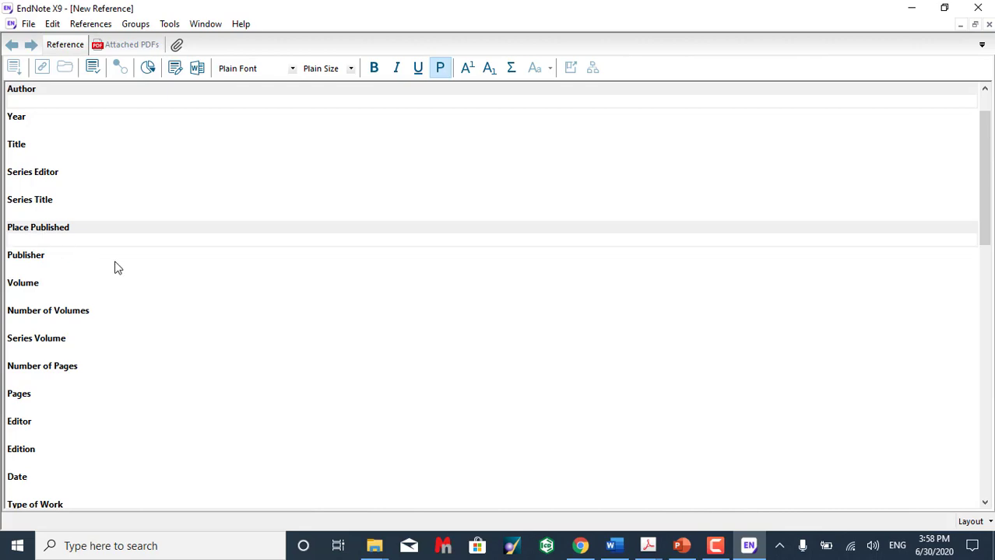
scroll(114, 268, "up", 2)
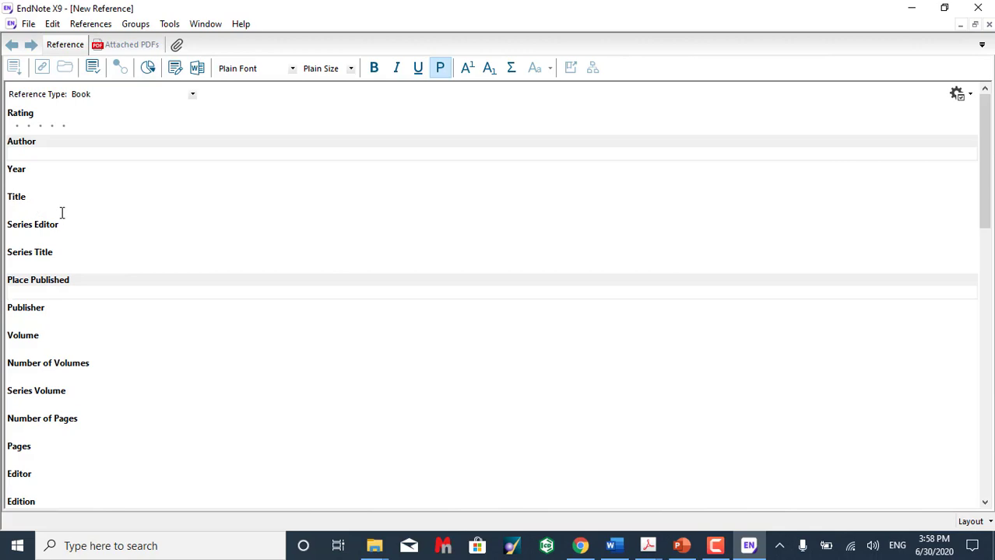
Look through the remaining fields of the Book reference and return to the Author field
scroll(62, 212, "down", 4)
scroll(62, 213, "down", 6)
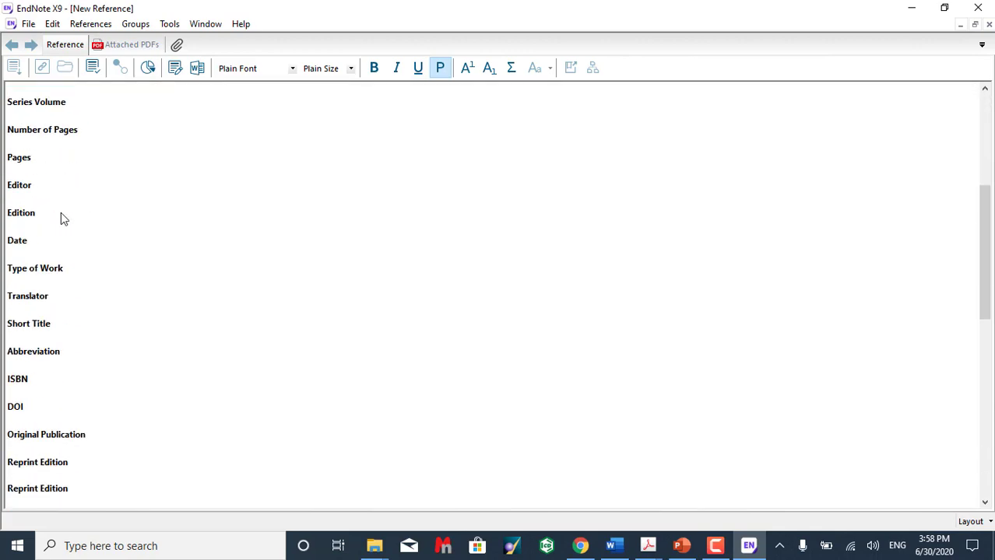
scroll(61, 213, "down", 10)
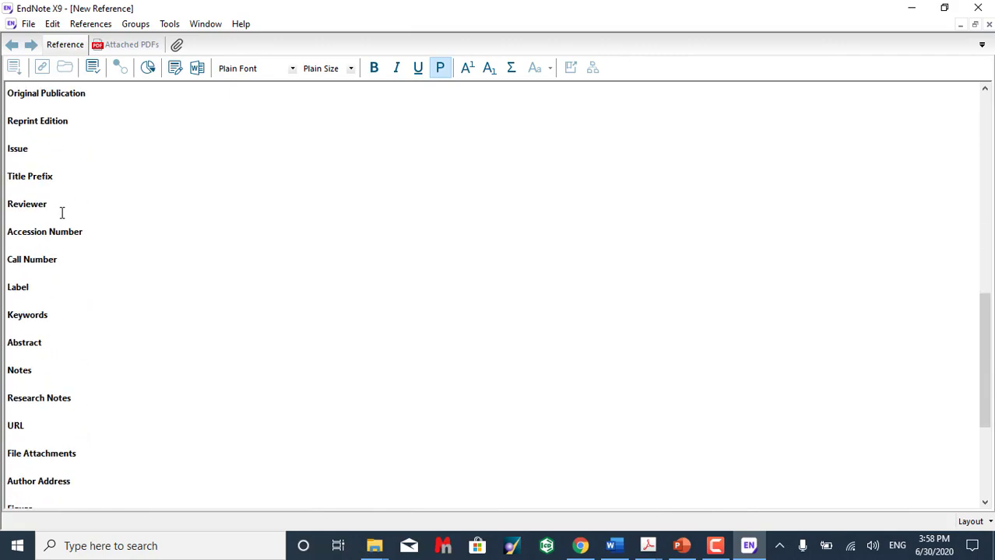
scroll(62, 212, "down", 3)
scroll(61, 212, "down", 5)
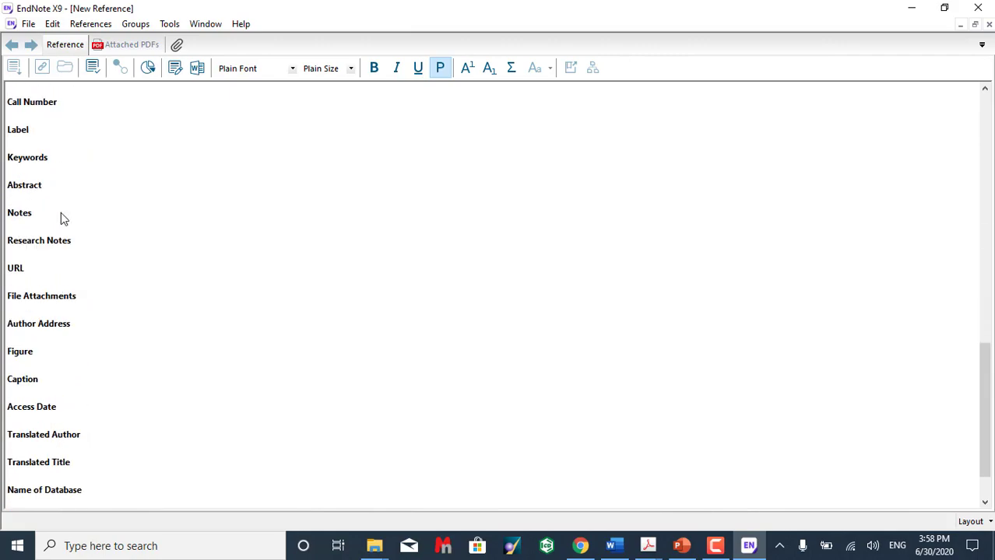
scroll(61, 212, "up", 20)
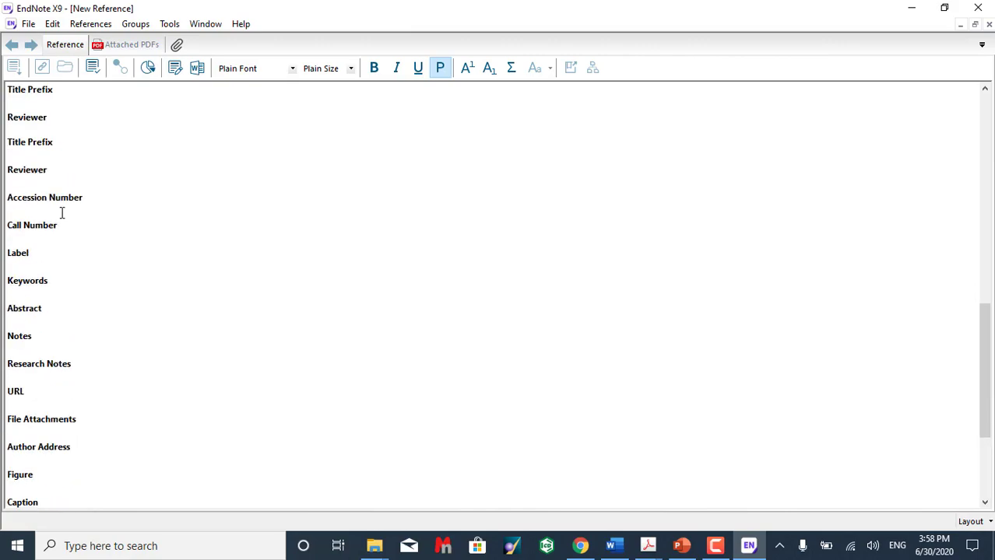
left_click(60, 213)
scroll(62, 212, "up", 3)
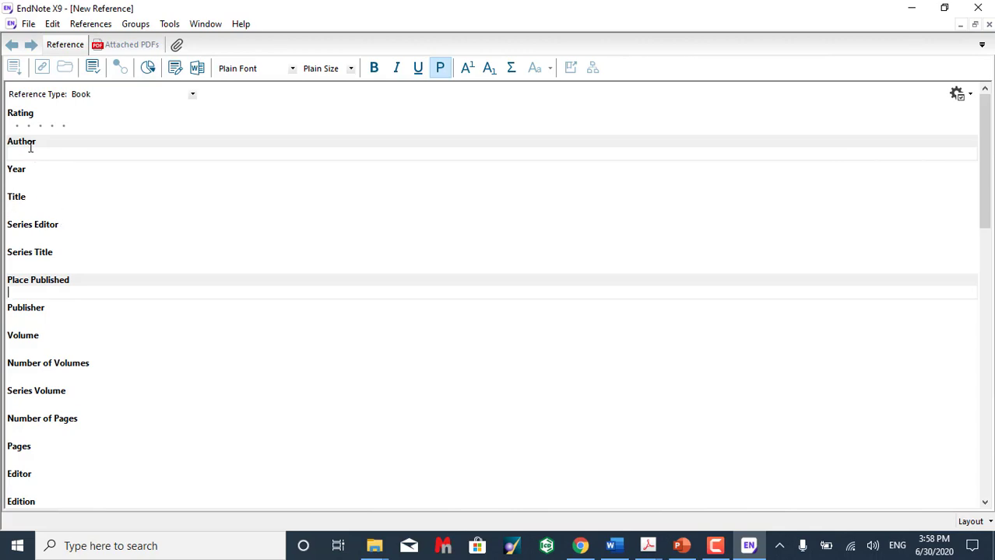
Copy the four authors' names from the Elsevier book page in Chrome into the Author field of the Book reference in EndNote
left_click(579, 547)
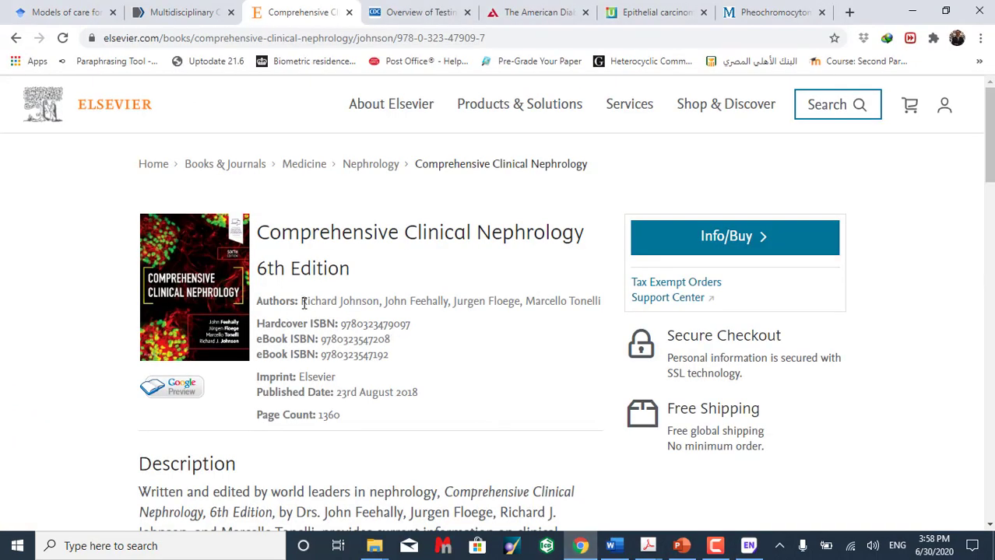
left_click_drag(303, 304, 592, 307)
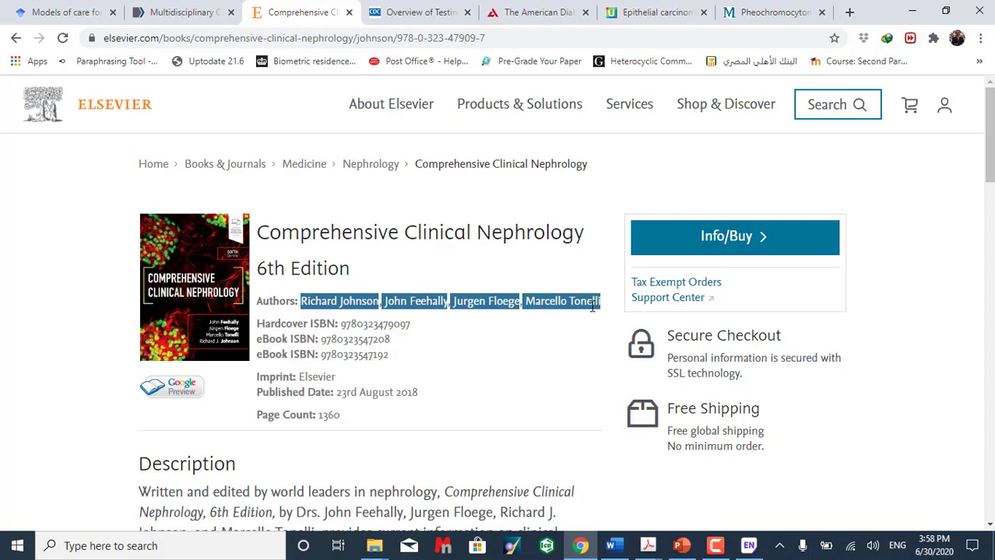
left_click(749, 545)
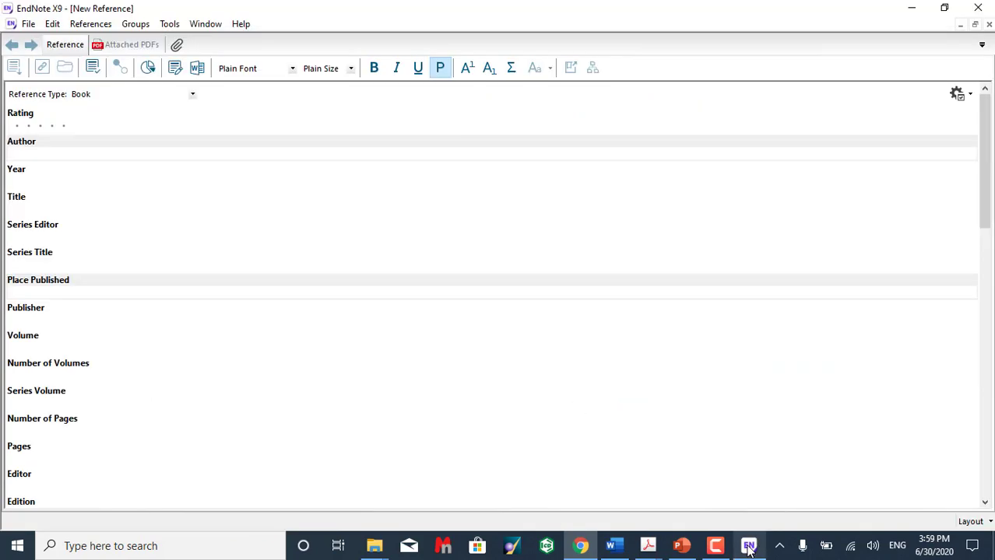
left_click(41, 154)
type("Richard Johnson John Feehally Jurgen Floege Marcello Tonelli")
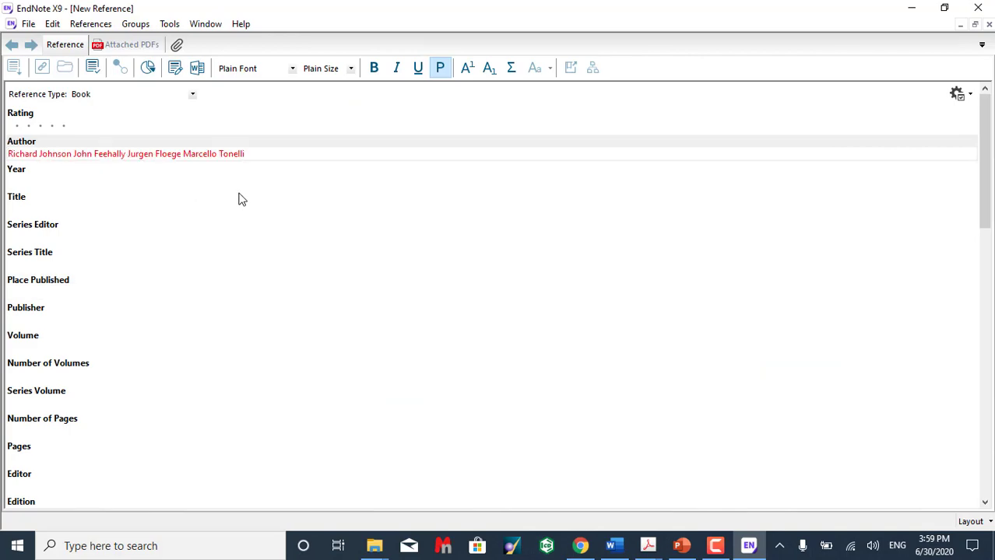
Remove the first author's given name from in front of the surname in the Author field
left_click(37, 153)
key("Right")
key("BackSpace")
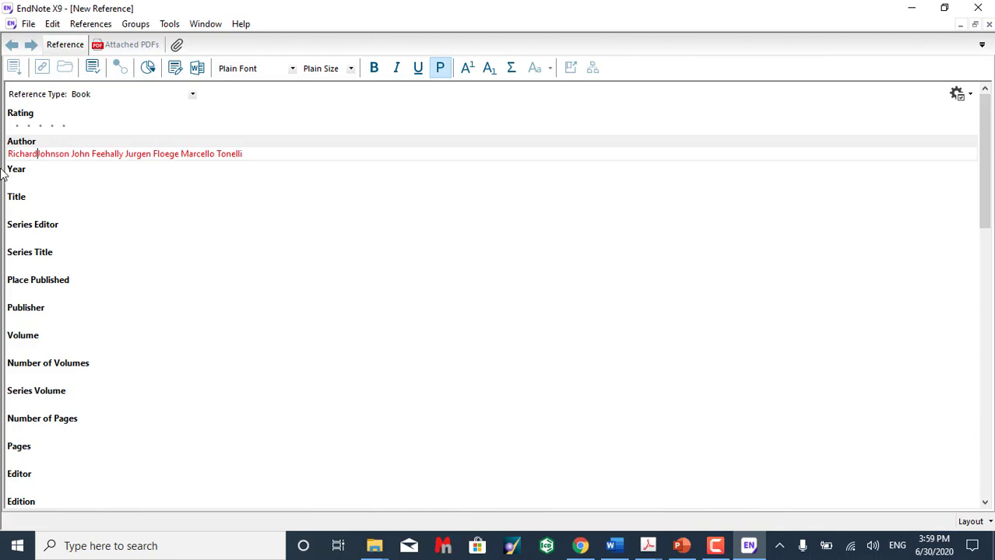
key("BackSpace")
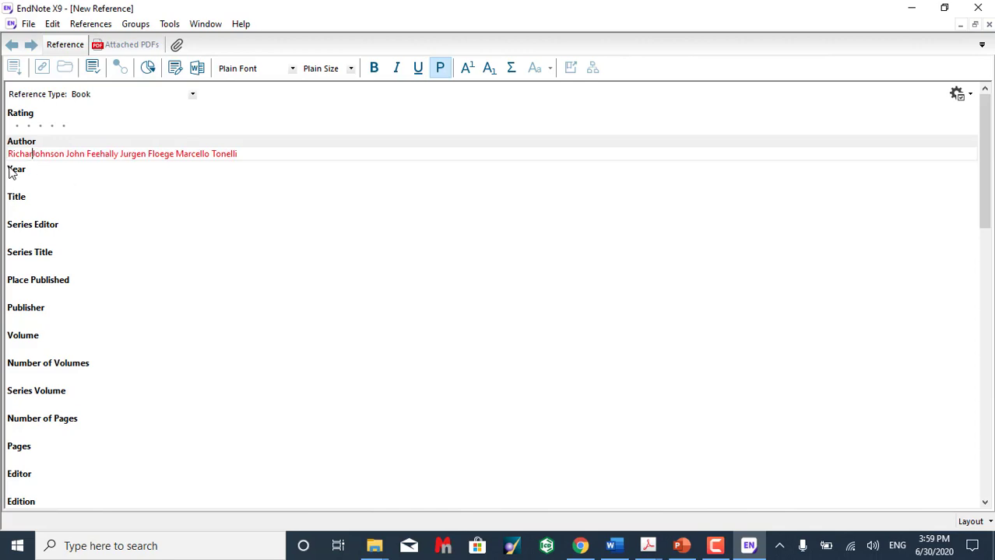
key("BackSpace")
key("BackSpace")
key("BackSpace")
key("BackSpace")
key("BackSpace")
key("BackSpace")
left_click(41, 155)
key("Delete")
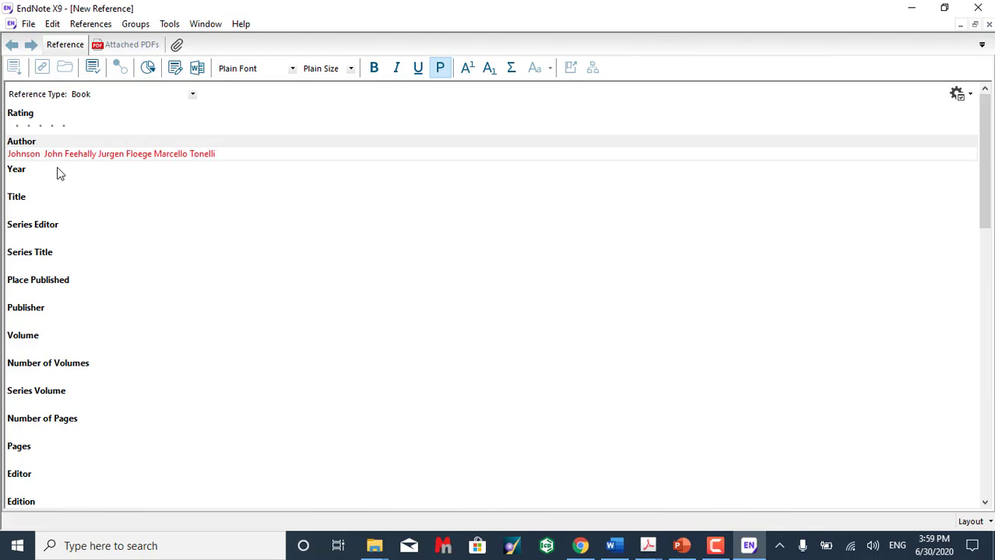
type("Johns")
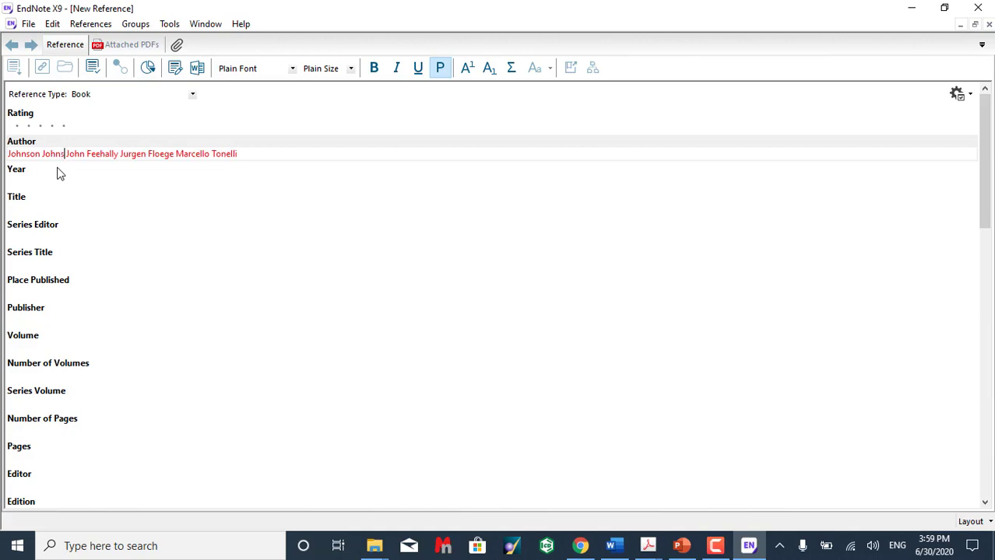
type("on ,")
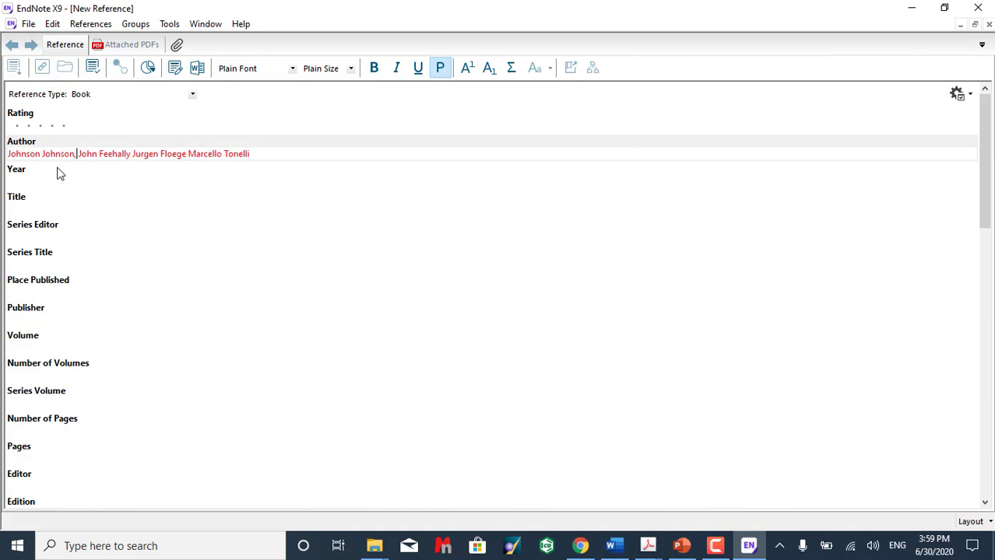
key("BackSpace")
key("BackSpace")
key("BackSpace")
key("BackSpace")
key("BackSpace")
key("BackSpace")
key("BackSpace")
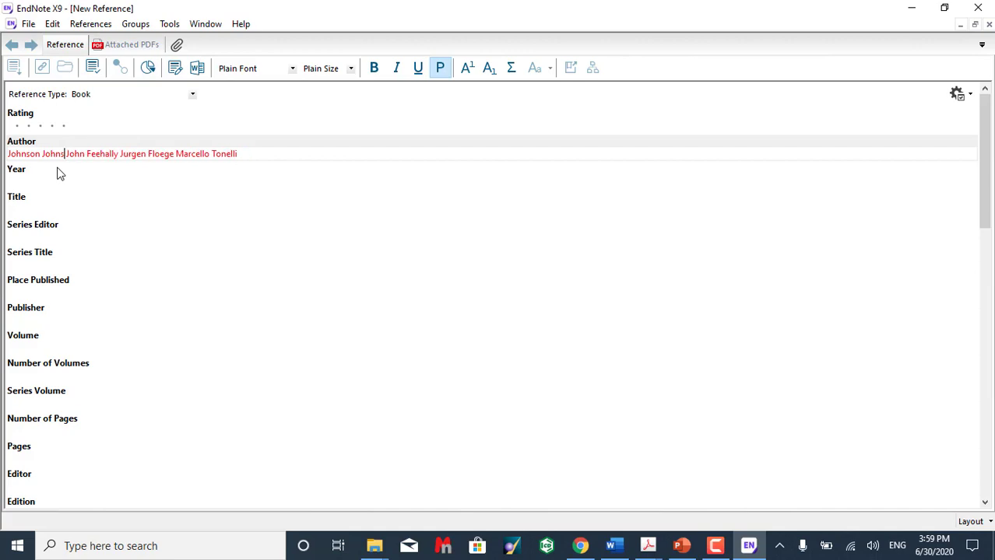
key("BackSpace")
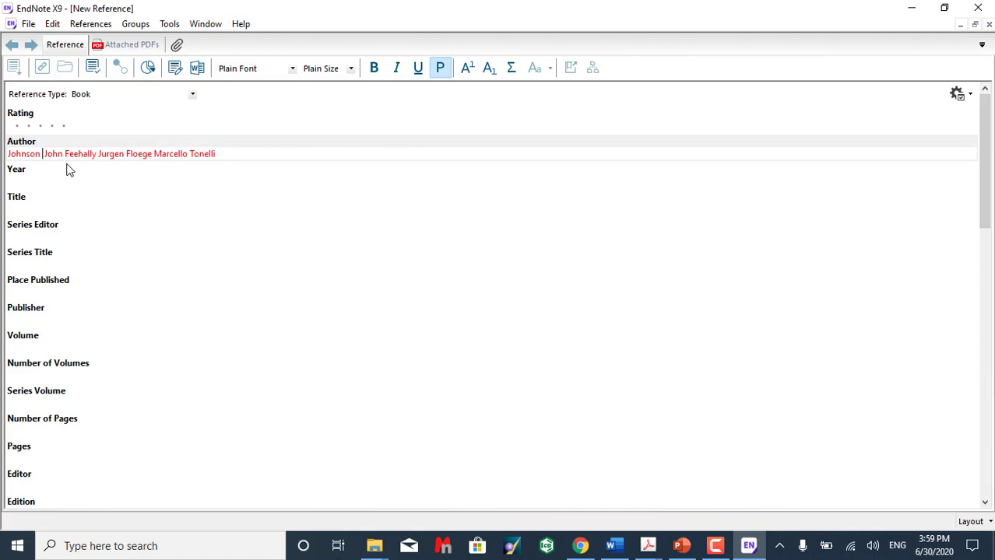
Add the first author's given name and a comma after the surname, and move the remaining authors to a new line
type("R ")
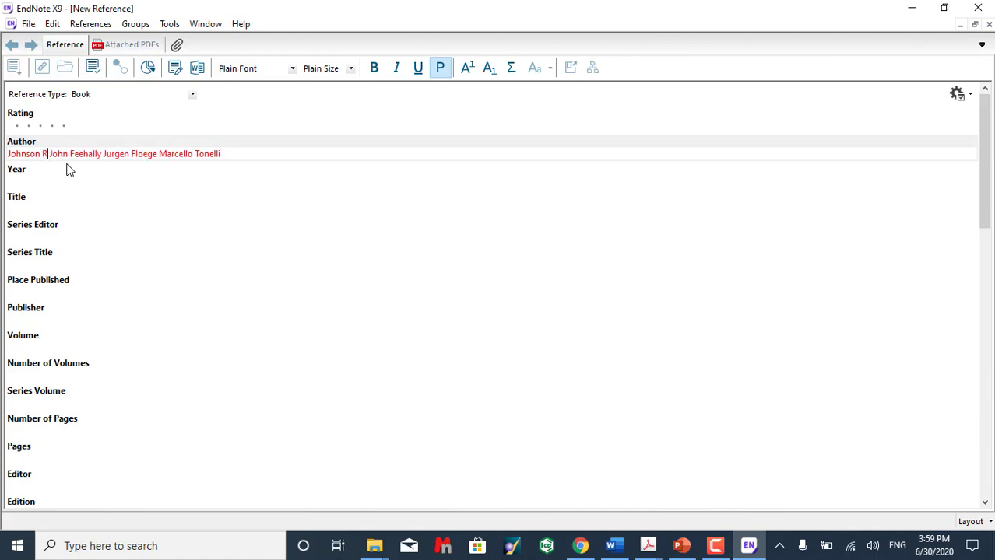
type("ichard")
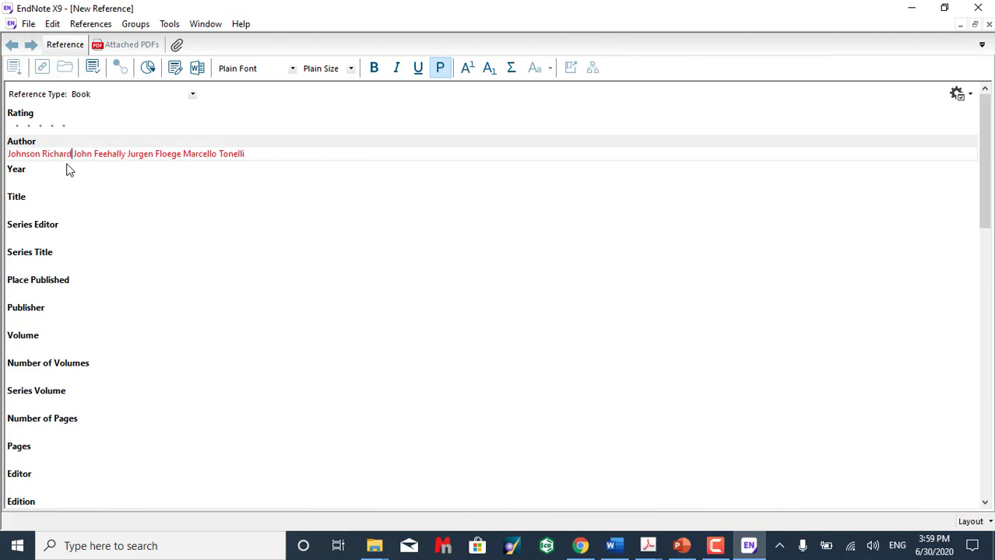
type(",")
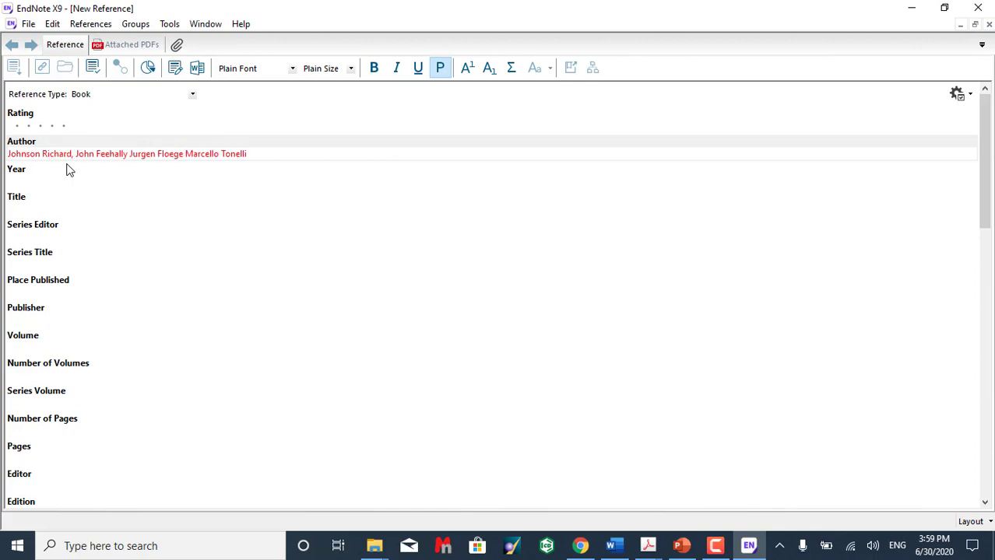
key("Right")
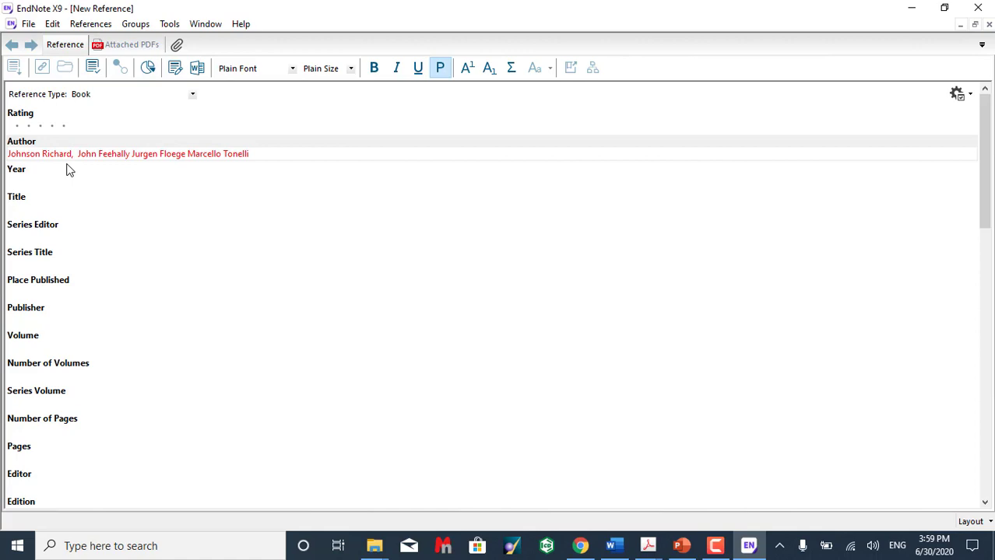
key("Return")
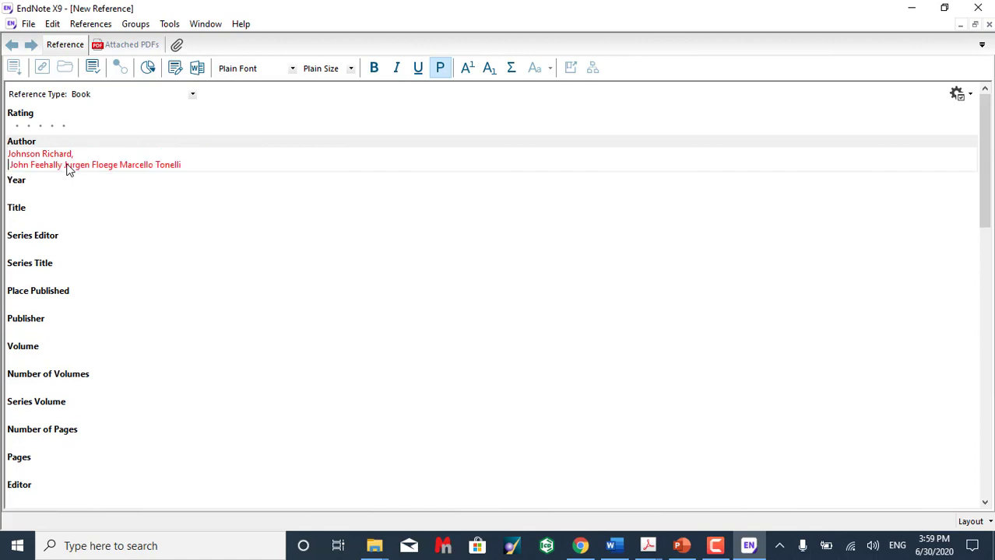
Rewrite the second author as surname then given name, ending with a comma on a separate line
key("Right")
key("Right")
key("Right")
key("Right")
key("Right")
key("BackSpace")
key("BackSpace")
key("BackSpace")
key("BackSpace")
key("BackSpace")
key("BackSpace")
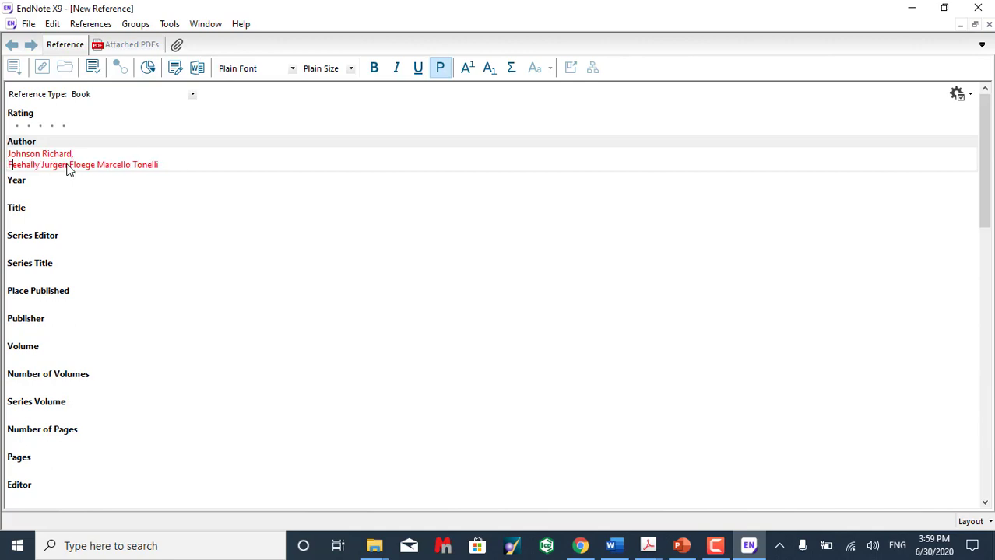
key("Right")
key("Right")
key("Right")
key("Right")
key("Right")
key("Right")
key("Right")
key("Right")
key("Right")
type("John ")
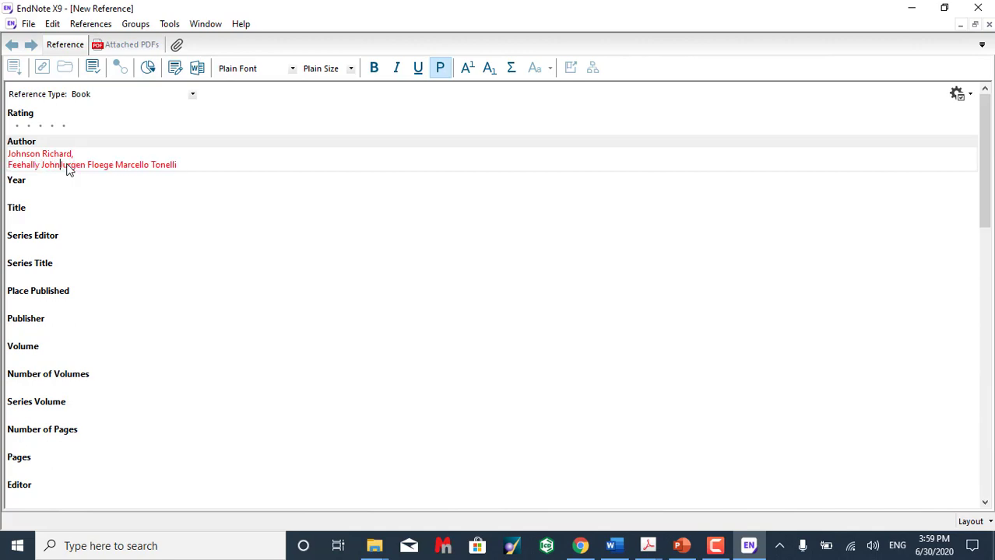
type(",")
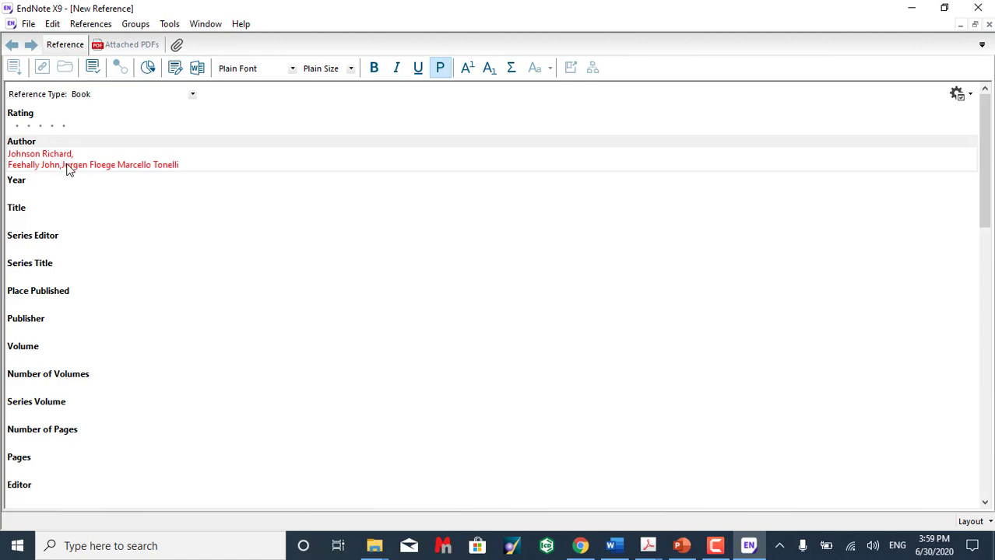
key("Return")
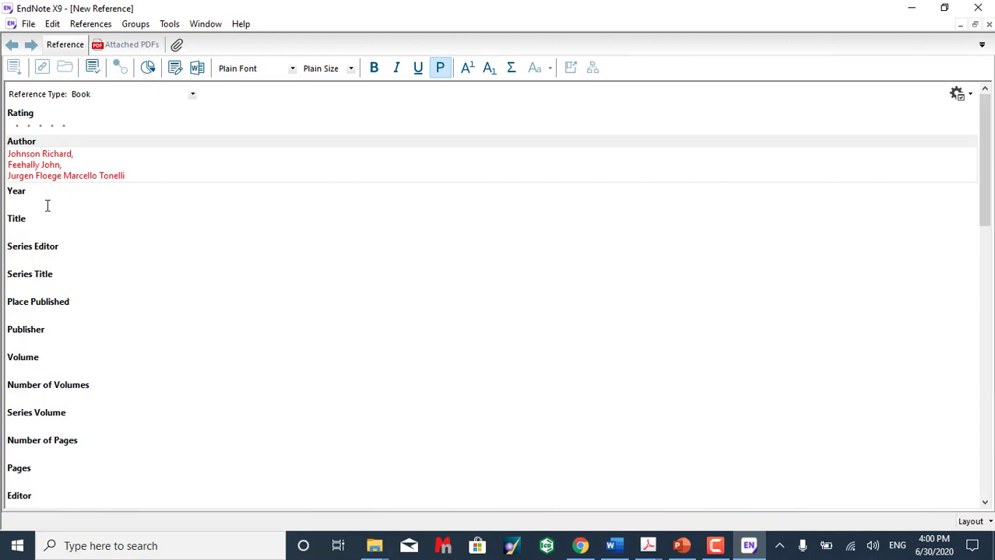
Put the third author's surname before the given name, add a comma, and break the line before the fourth author
key("BackSpace")
key("BackSpace")
key("BackSpace")
key("BackSpace")
key("BackSpace")
key("BackSpace")
key("BackSpace")
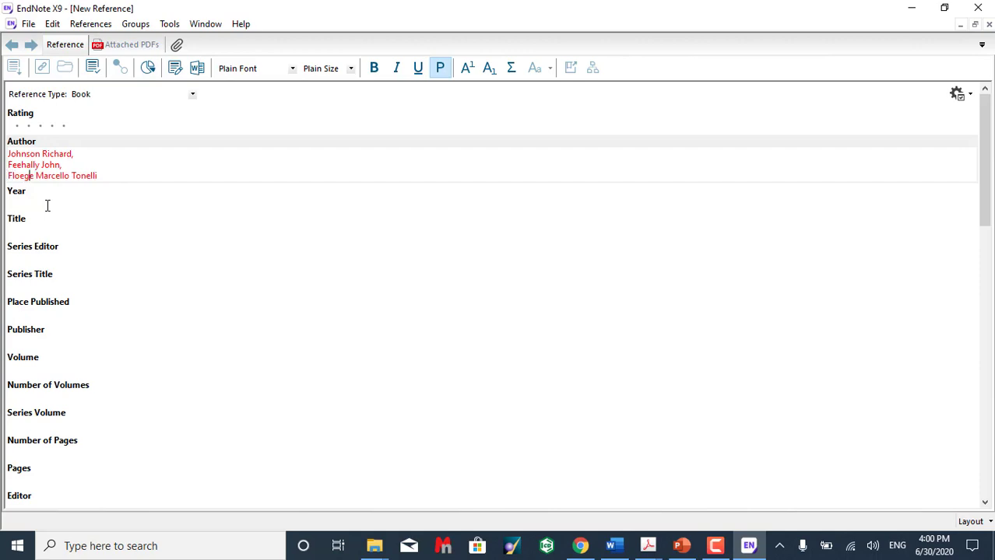
type("Jurgen")
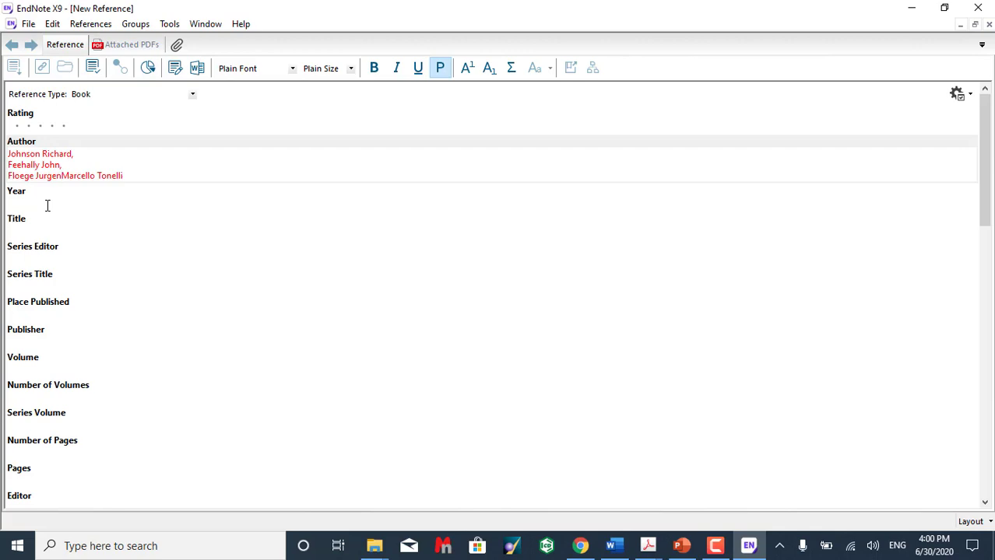
type(",")
key("Return")
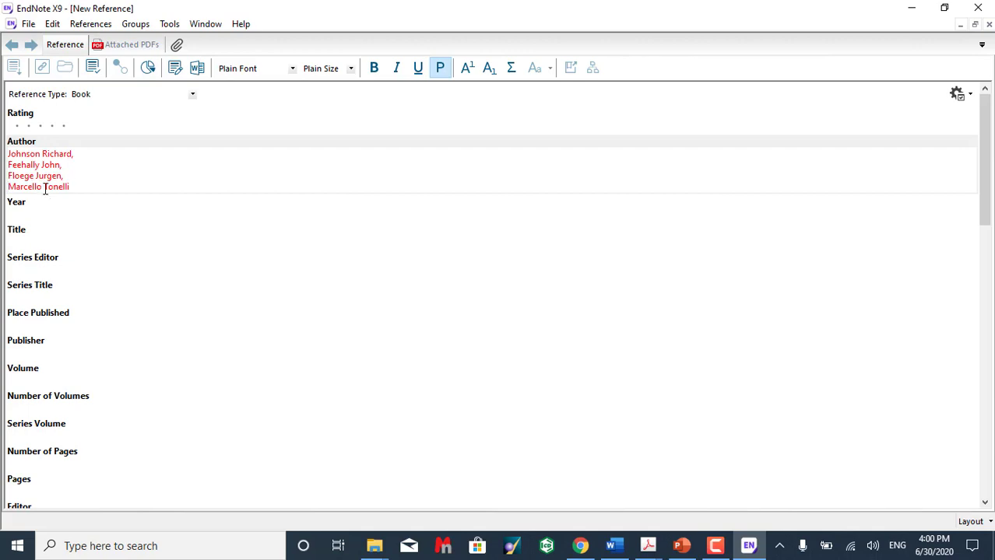
Reorder the fourth author's name to surname first, followed by the given name and a closing comma
key("BackSpace")
key("BackSpace")
key("BackSpace")
key("BackSpace")
key("BackSpace")
key("BackSpace")
key("BackSpace")
key("BackSpace")
key("BackSpace")
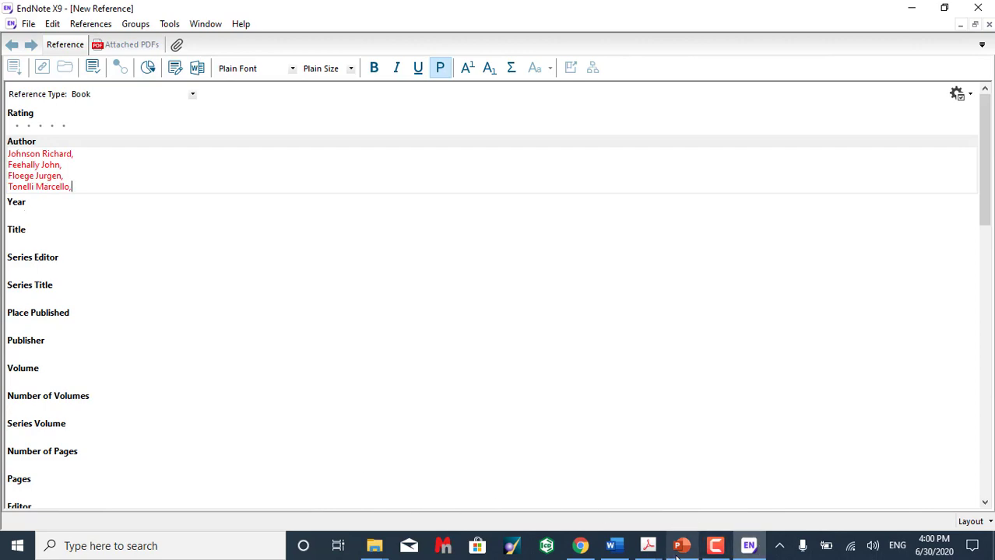
Check the publication date on the Elsevier page in Chrome and enter 2018 as the reference's Year in EndNote
mouse_move(679, 554)
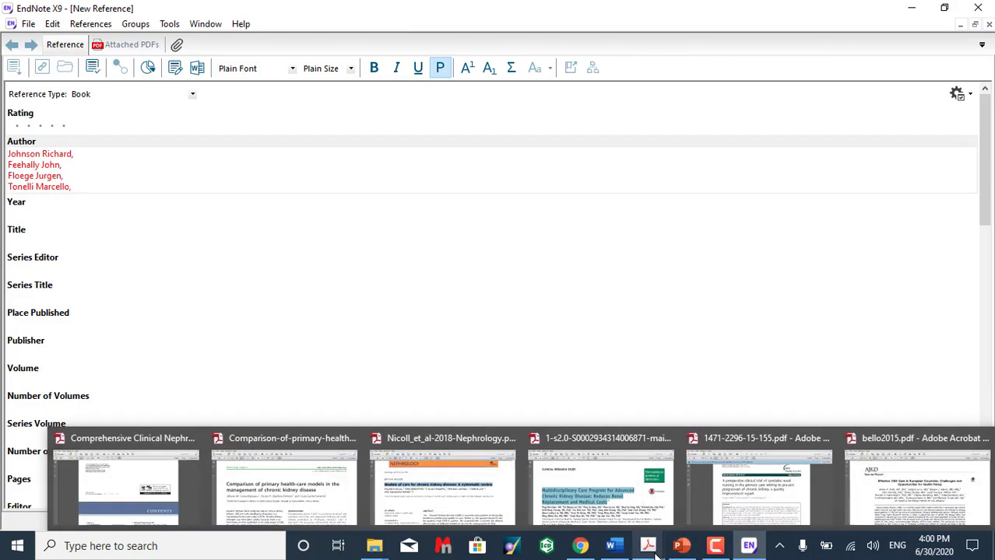
left_click(580, 546)
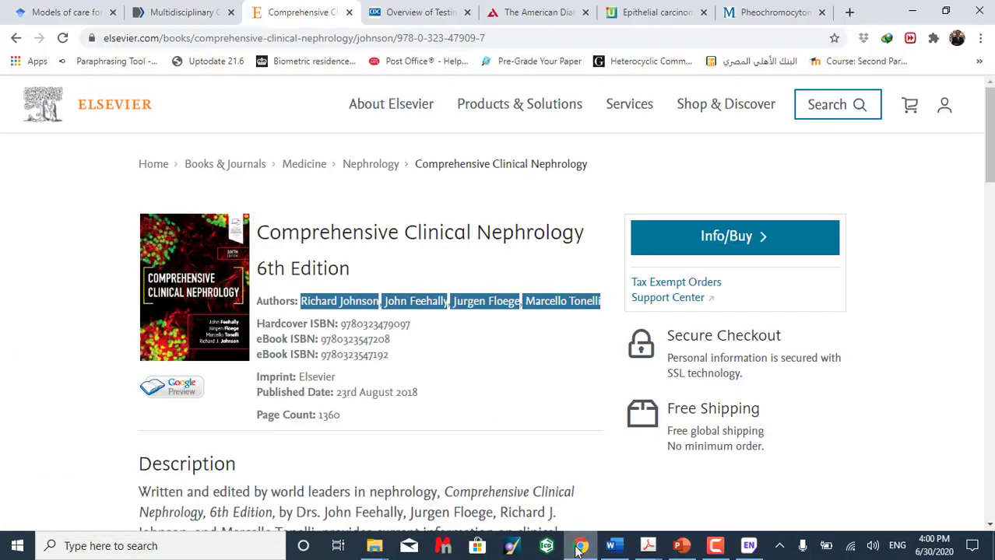
scroll(440, 380, "down", 1)
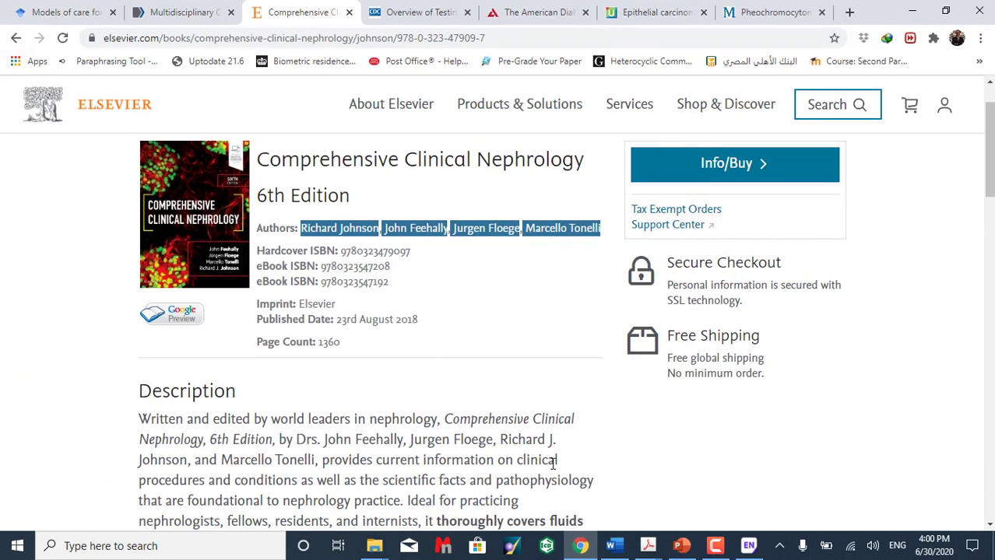
left_click(740, 551)
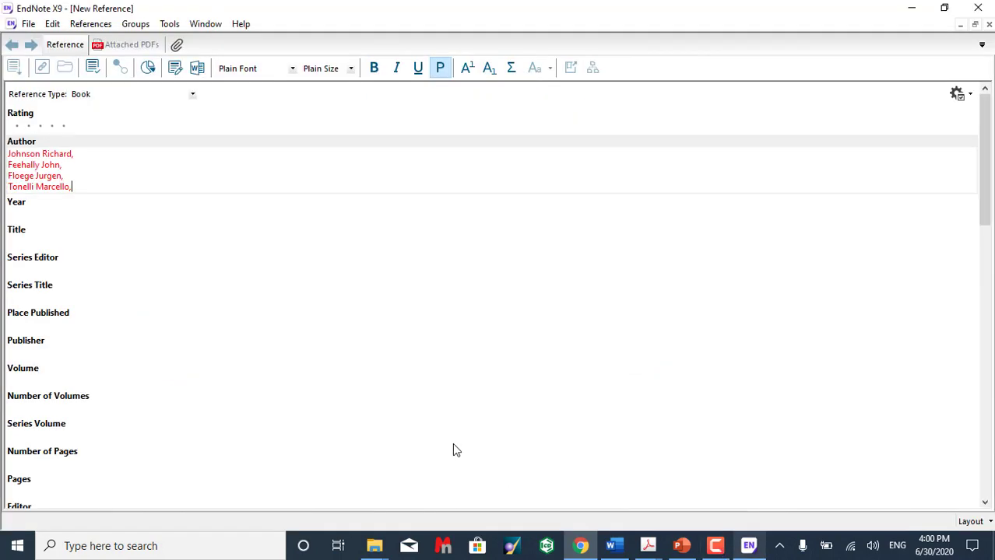
left_click(26, 216)
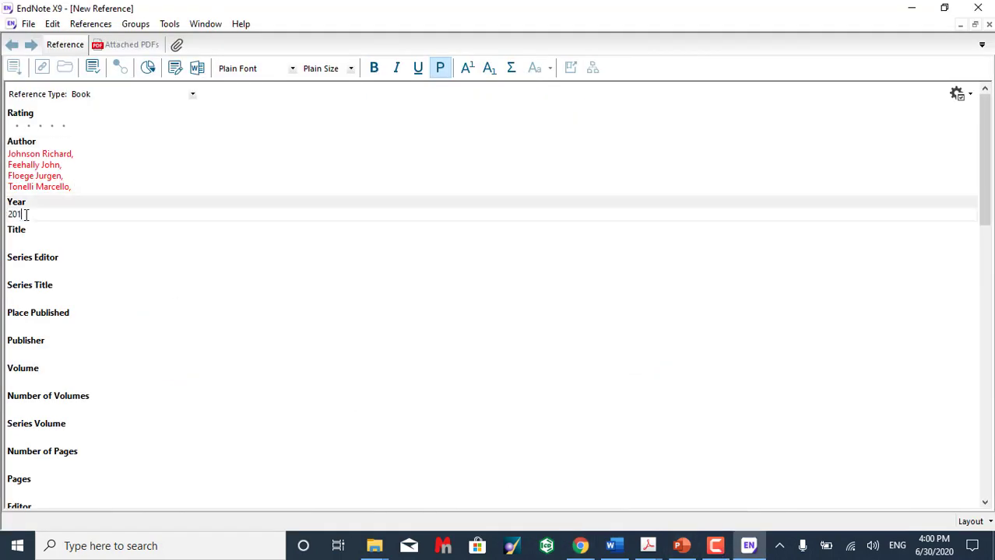
type("2018")
Copy the title "Comprehensive Clinical Nephrology" from the Elsevier page in Chrome into the reference's Title field in EndNote
left_click(19, 242)
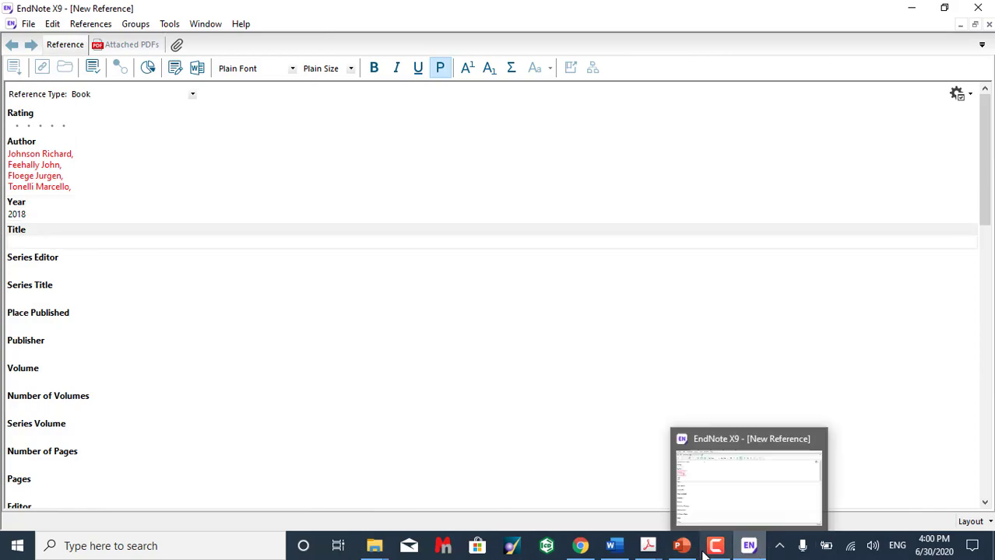
mouse_move(588, 550)
left_click(581, 502)
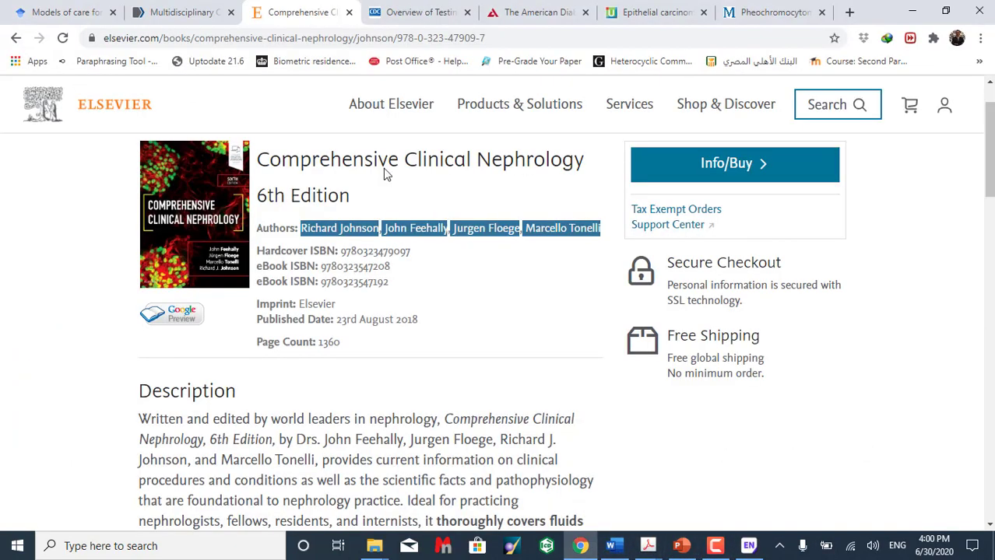
left_click_drag(258, 160, 588, 167)
key("ctrl+c")
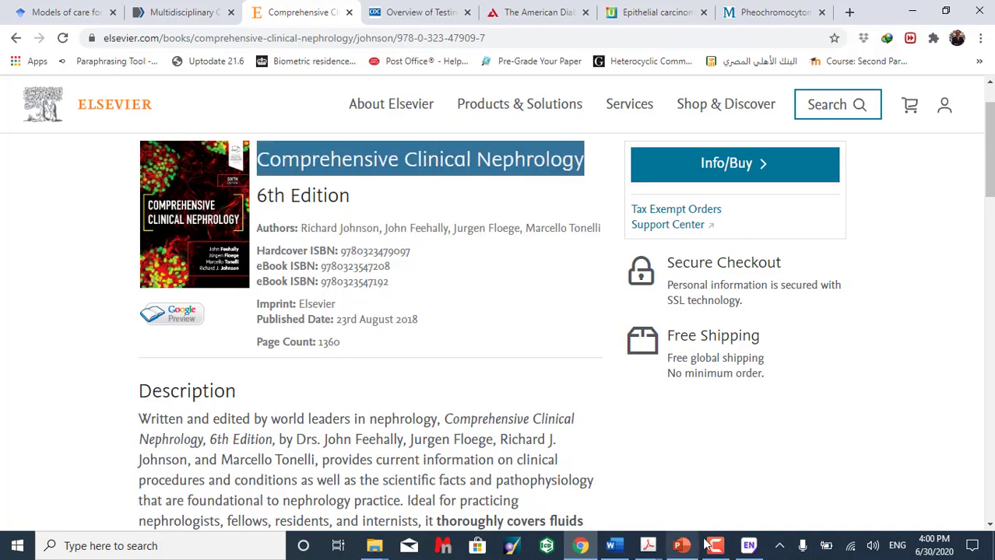
left_click(749, 546)
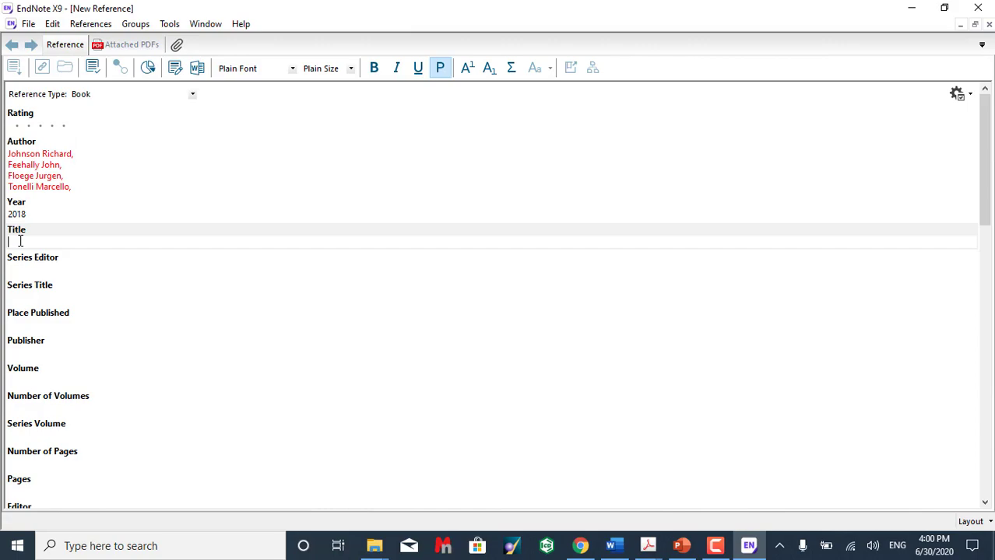
key("ctrl+v")
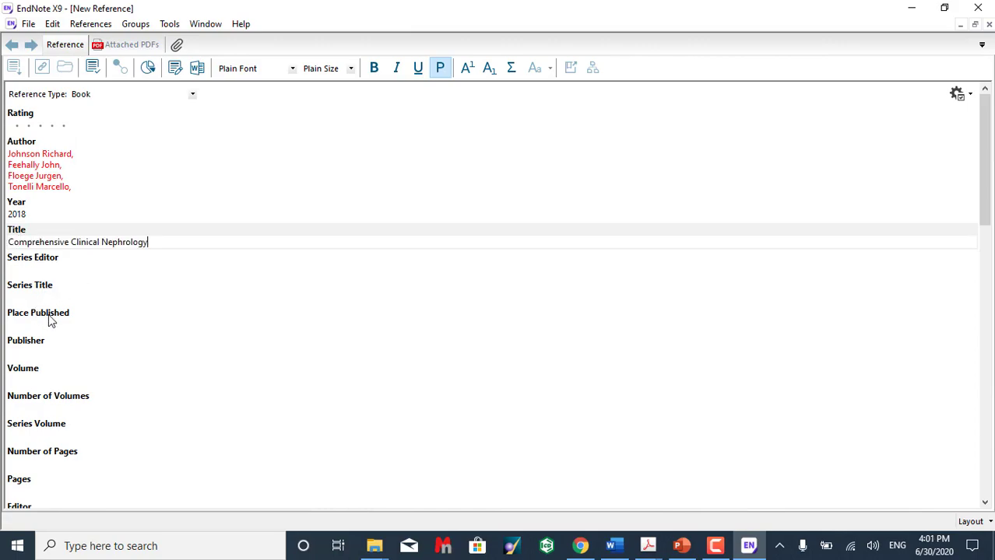
Check the book's imprint on the Elsevier page in Chrome and enter Elsevier as the reference's Publisher in EndNote
key("alt+Tab")
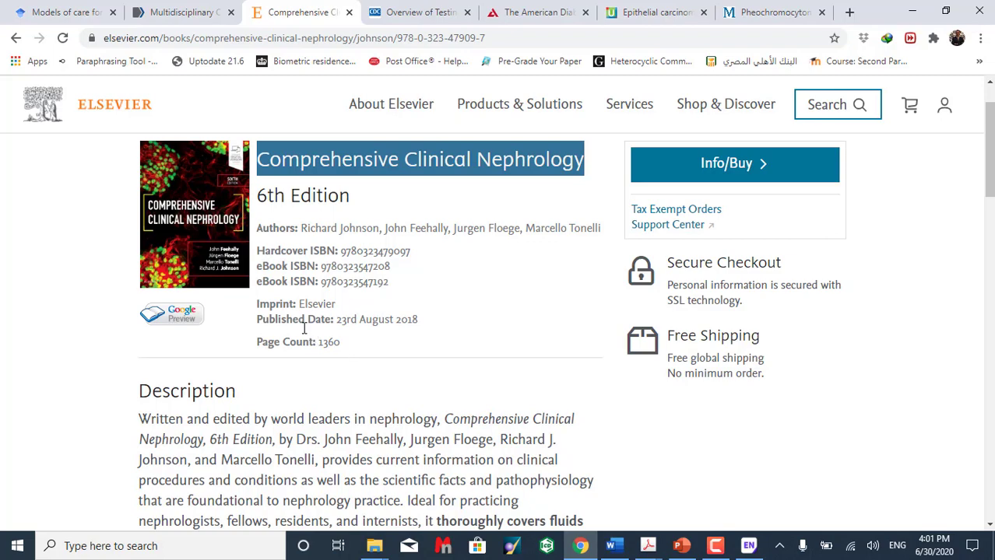
scroll(304, 328, "up", 1)
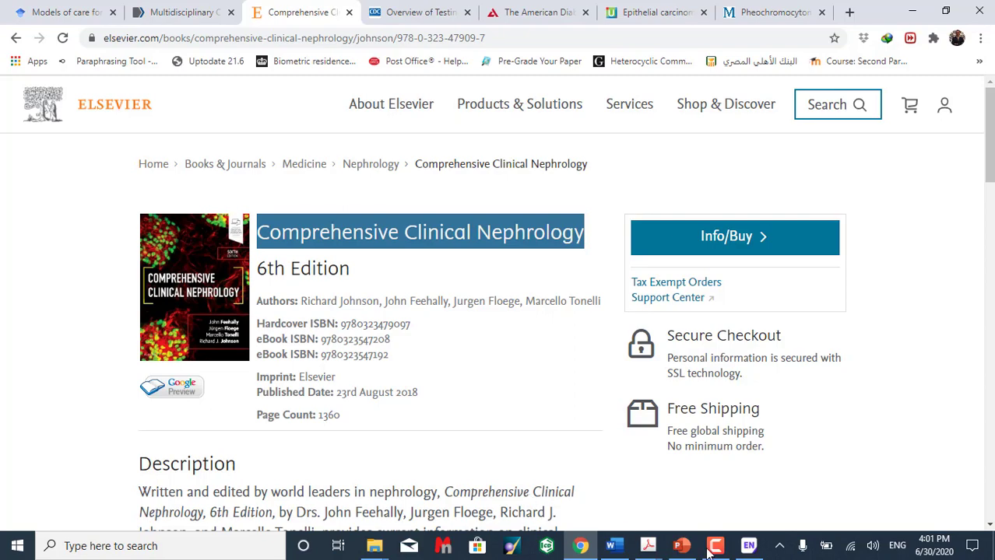
left_click(748, 476)
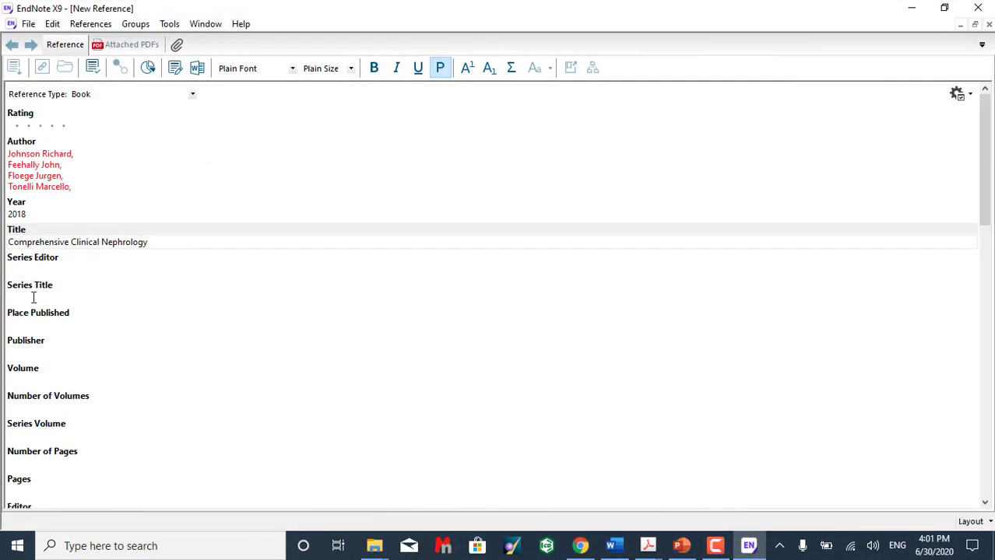
left_click(26, 355)
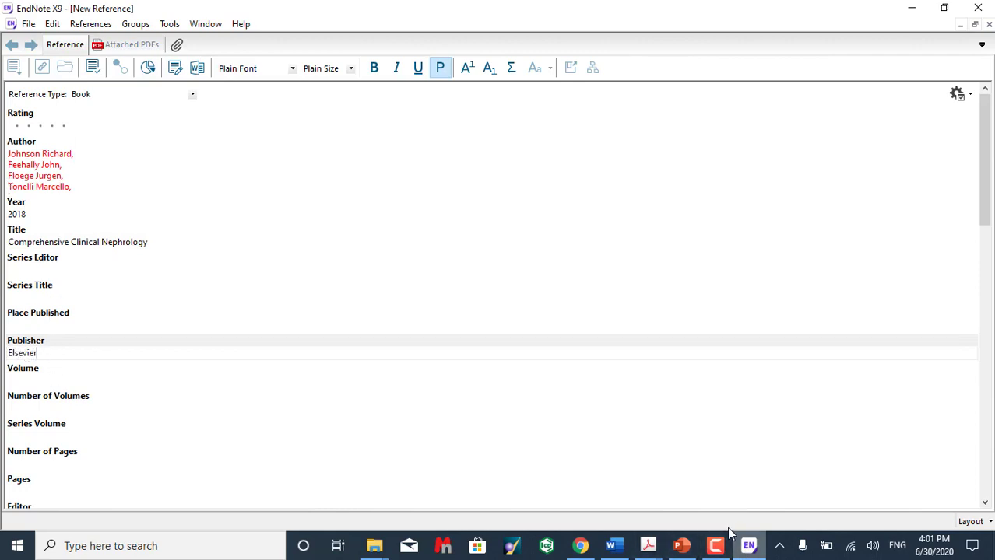
Look for the book's place of publication on the Elsevier page and in the Comprehensive Clinical Nephrology PDF in Acrobat
left_click(752, 547)
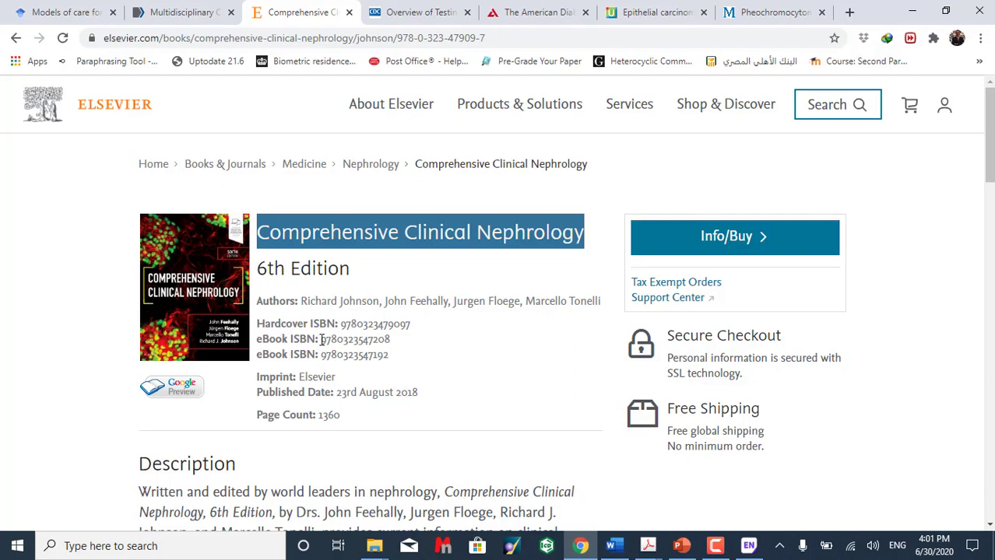
scroll(432, 339, "down", 4)
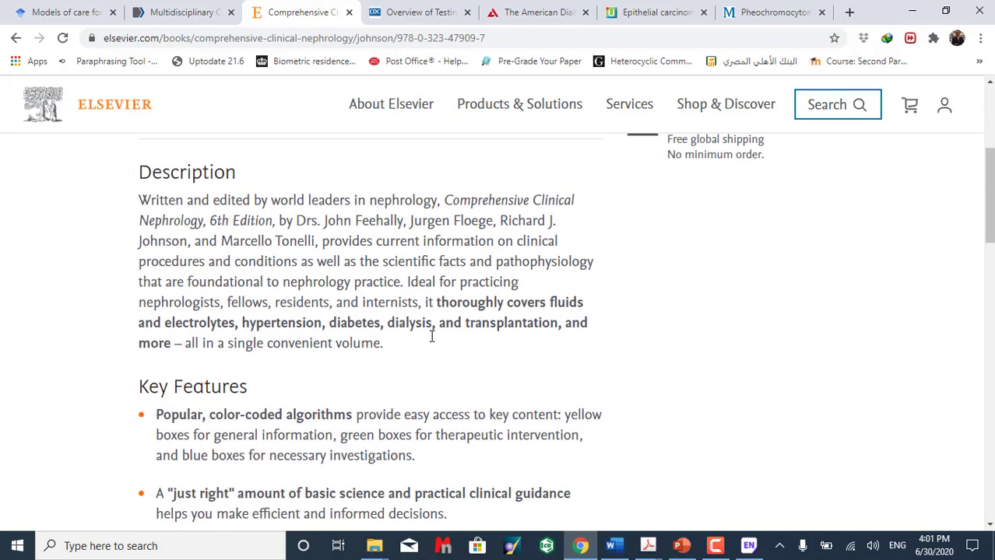
scroll(432, 336, "down", 2)
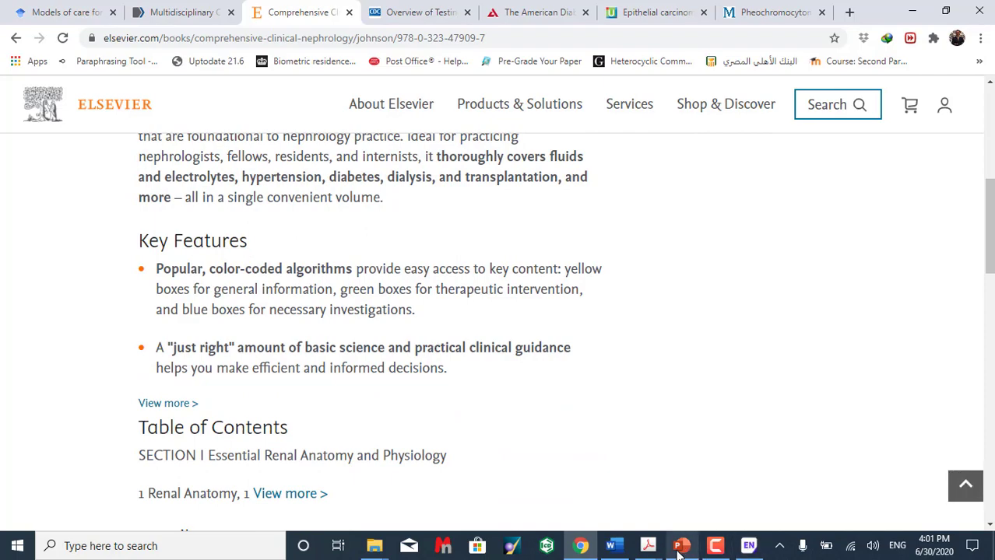
left_click(648, 548)
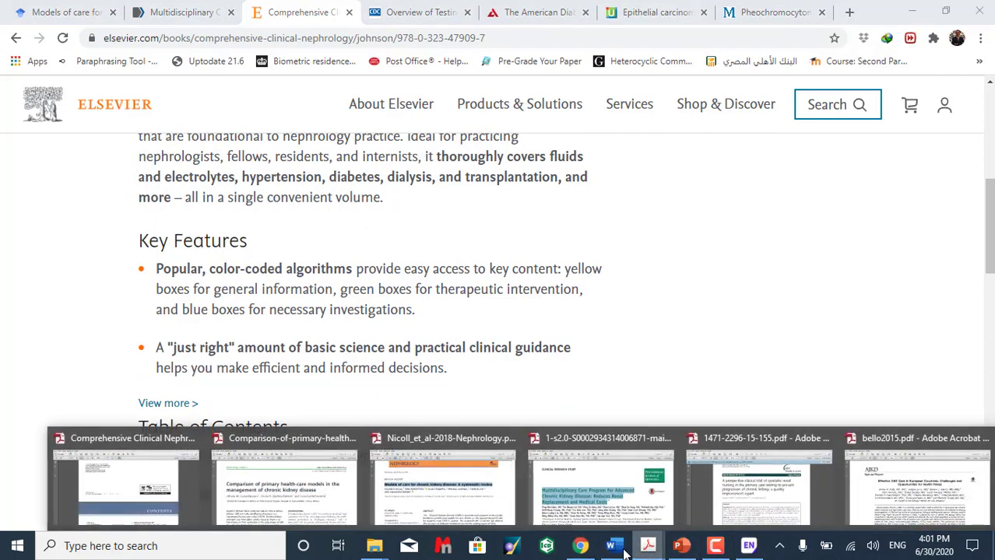
left_click(284, 487)
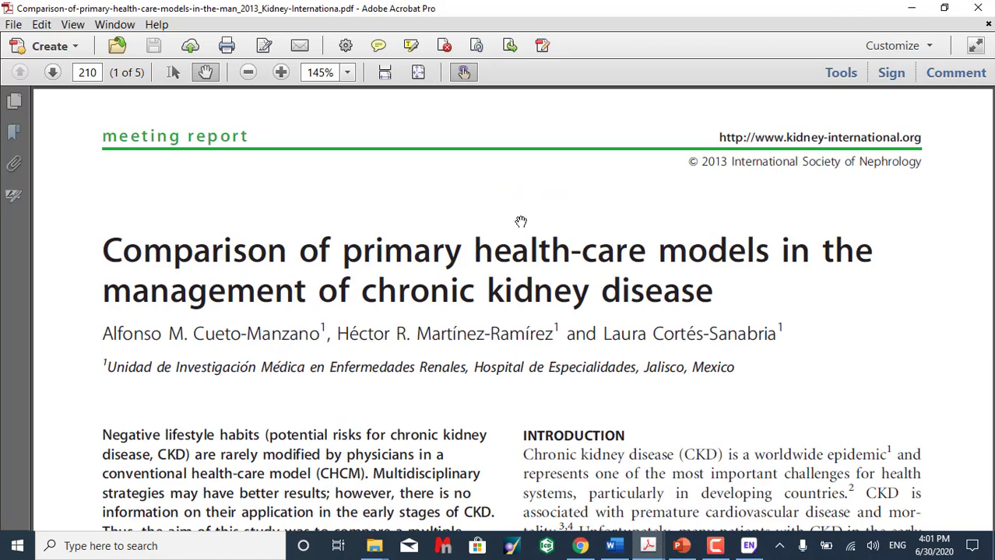
mouse_move(678, 549)
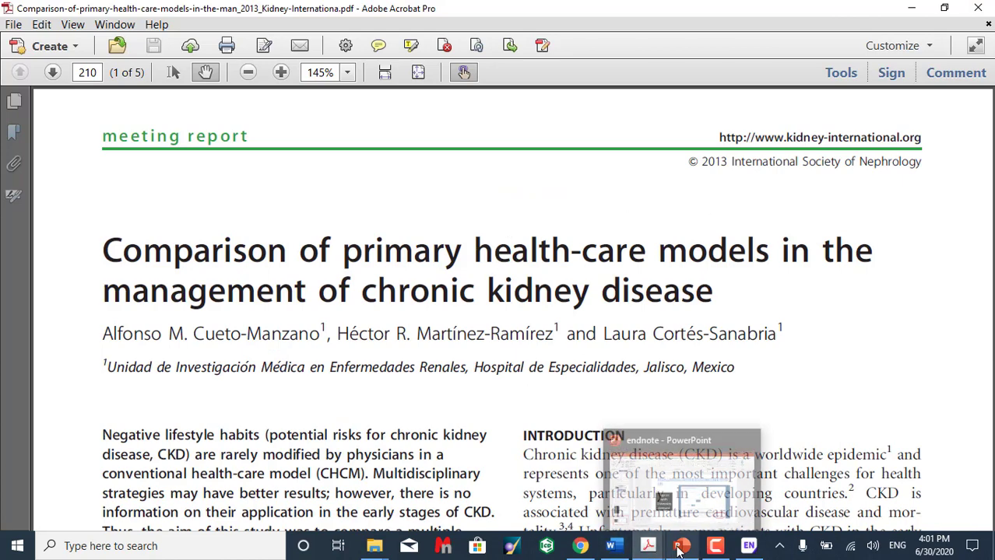
mouse_move(648, 548)
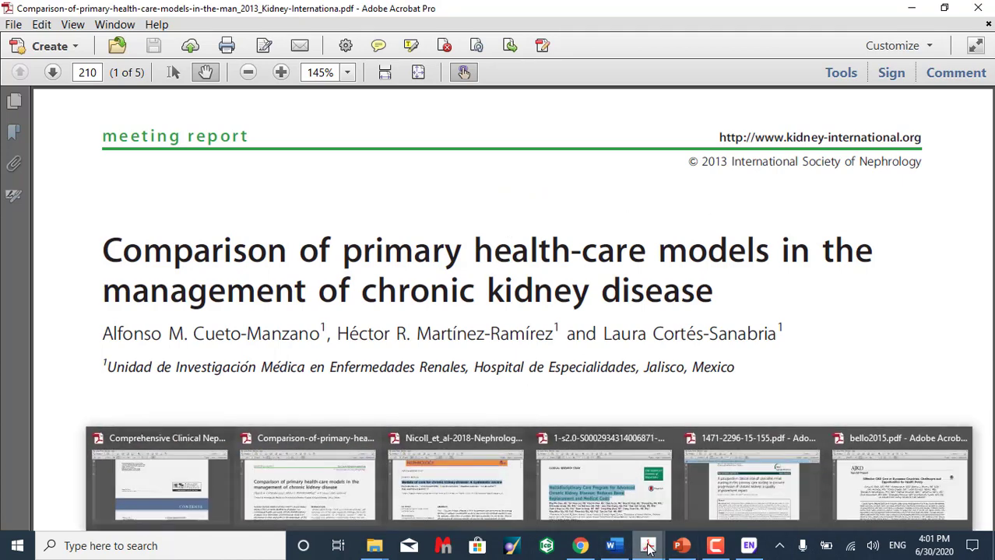
left_click(171, 443)
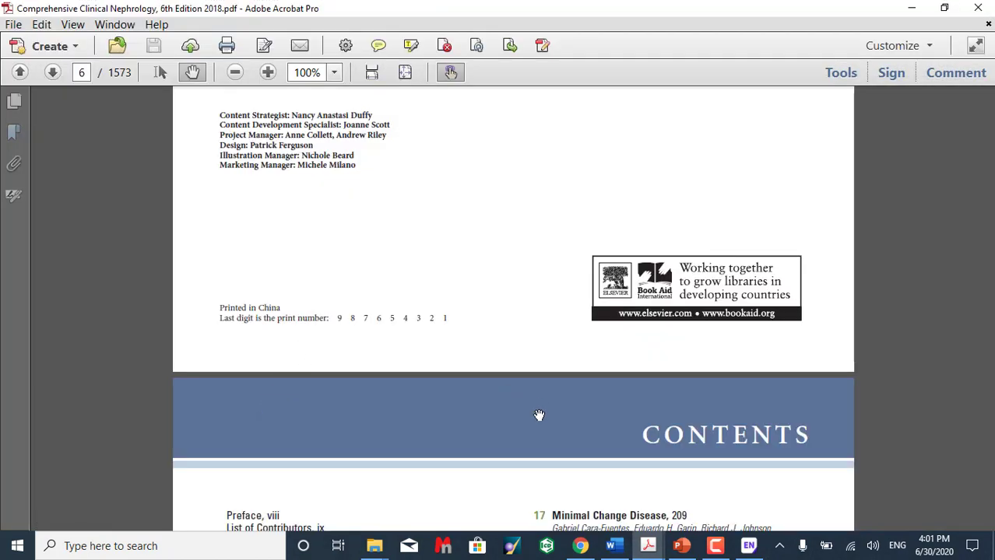
left_click(579, 546)
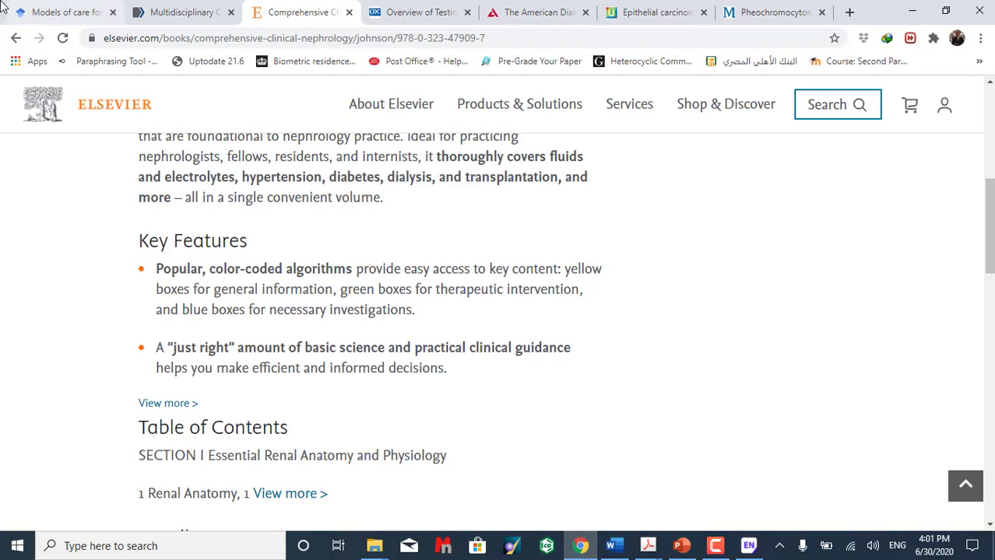
Switch to EndNote and enter China as the reference's Place Published and 6th as its Edition
left_click(749, 546)
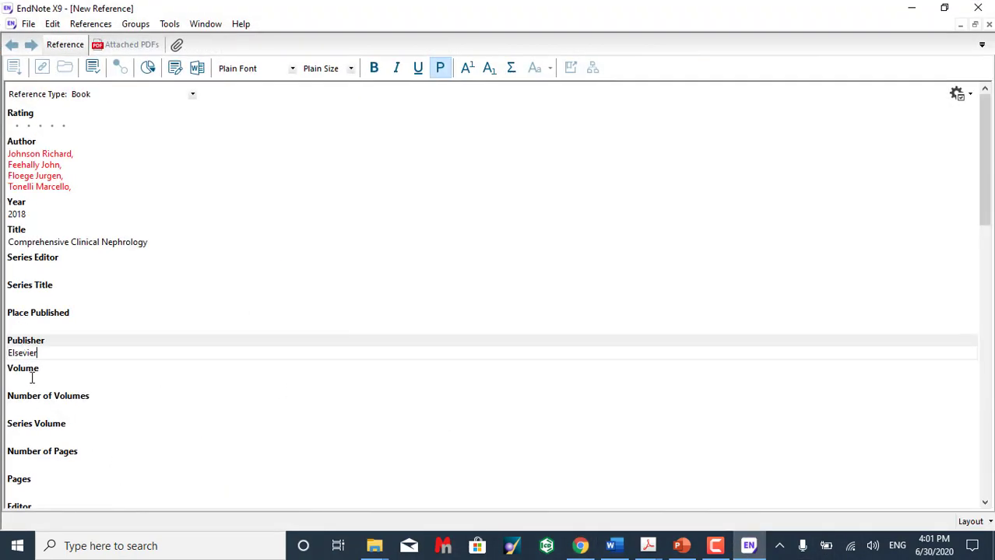
left_click(26, 326)
type("Chi")
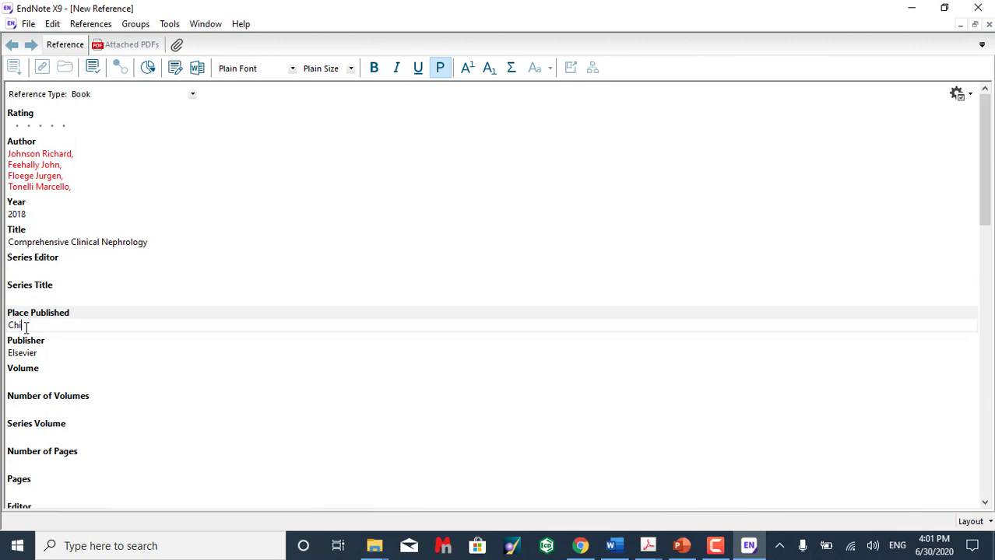
type("na")
scroll(14, 378, "down", 3)
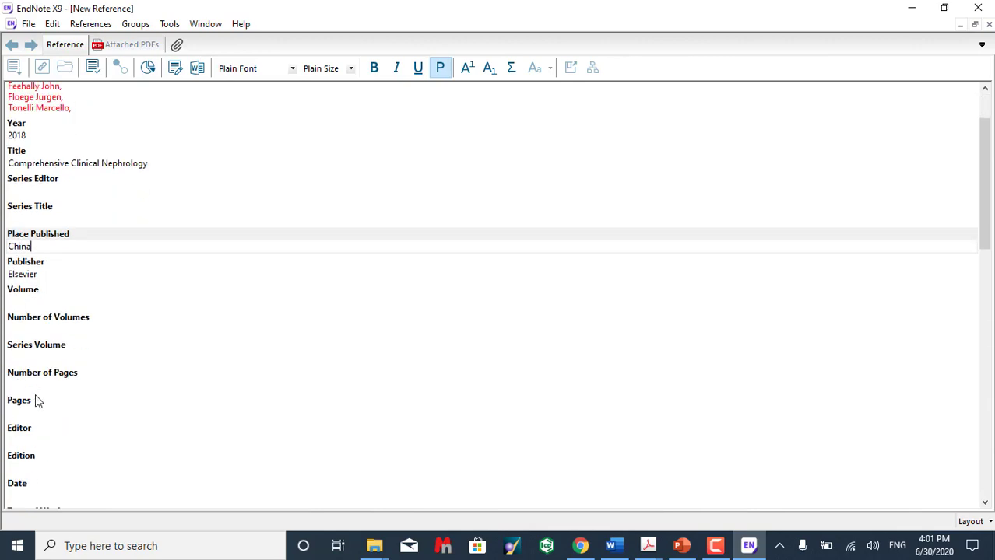
left_click(16, 468)
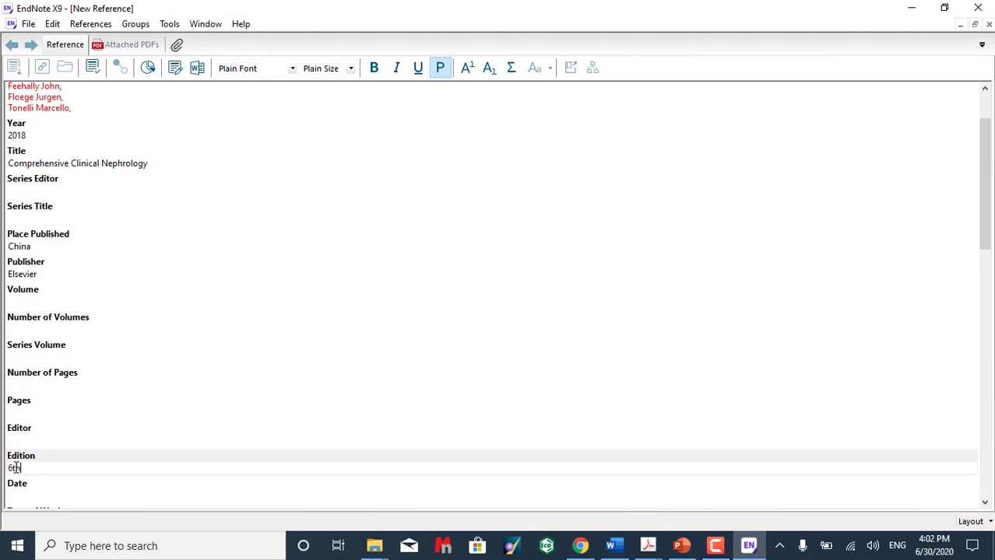
Close the new book reference and save its changes to the library
scroll(135, 410, "up", 3)
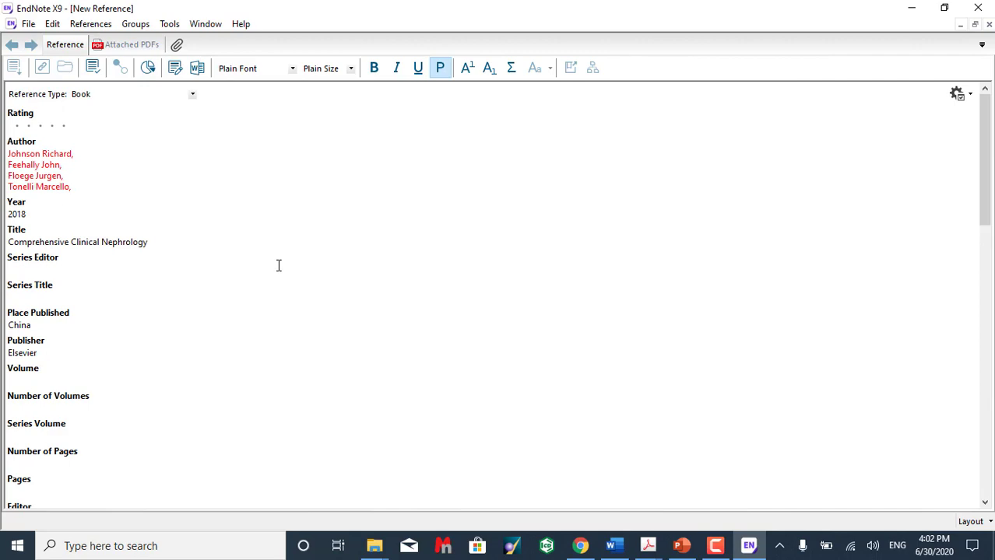
left_click(970, 94)
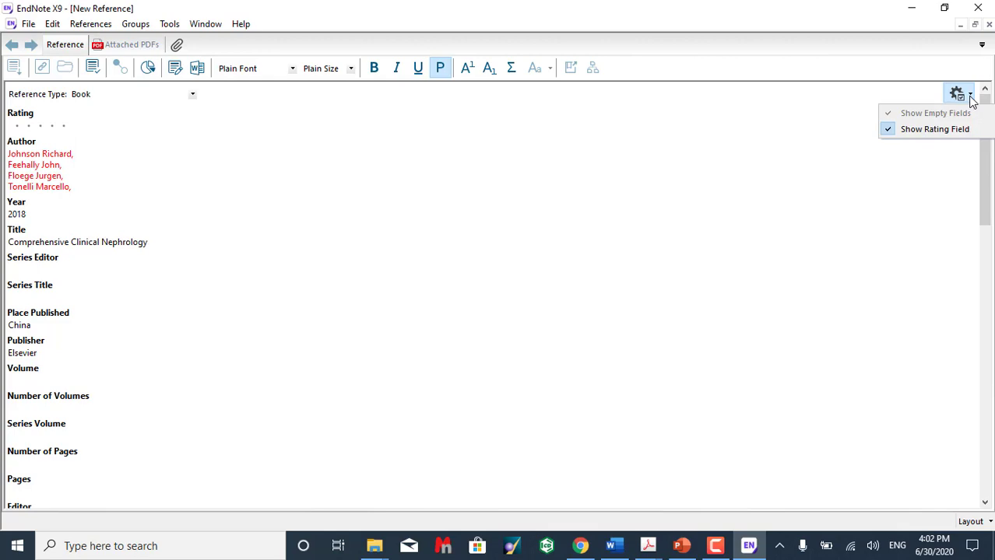
left_click(989, 25)
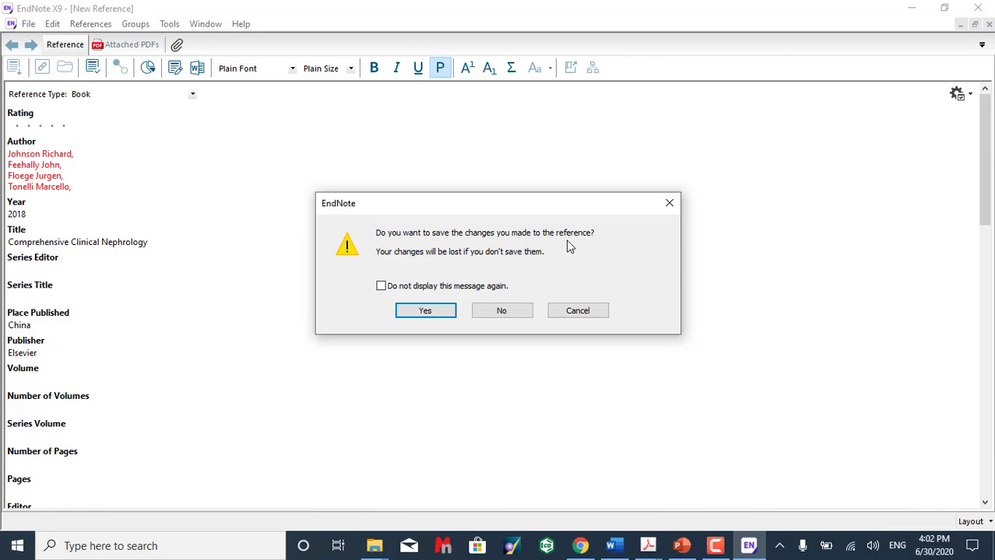
left_click(435, 311)
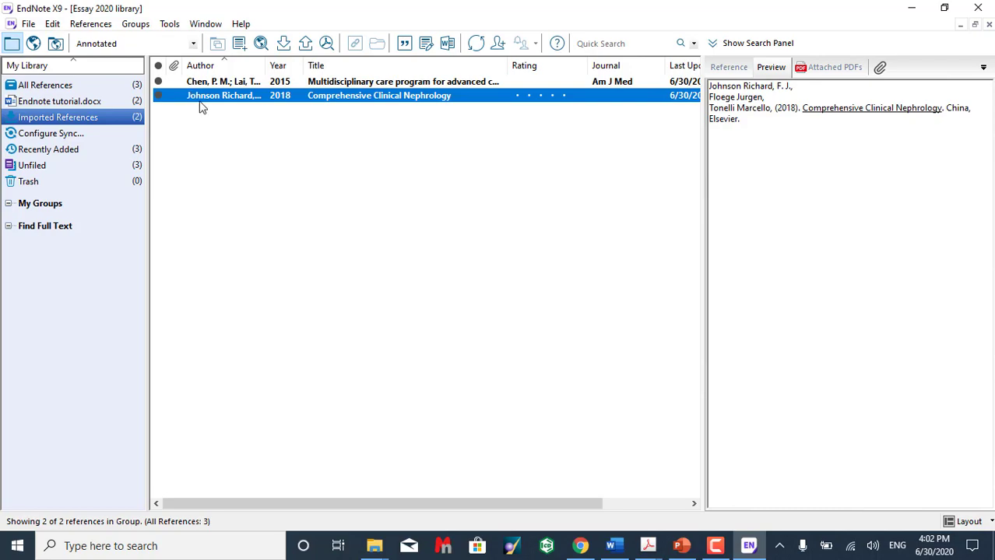
Switch to the Word manuscript and insert the selected book citation after "guidelines are not based on high quality evidence"
left_click(611, 545)
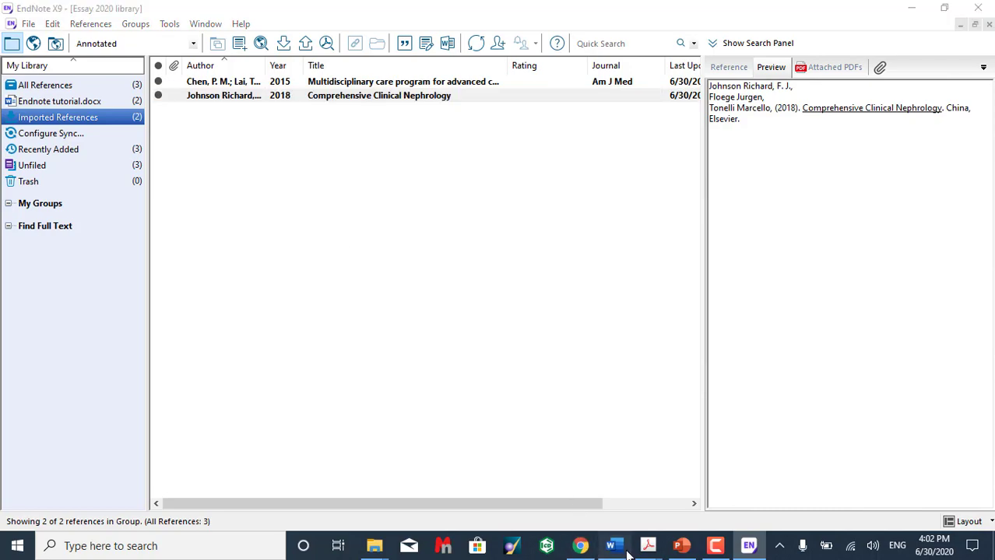
scroll(520, 312, "up", 2)
scroll(519, 311, "up", 4)
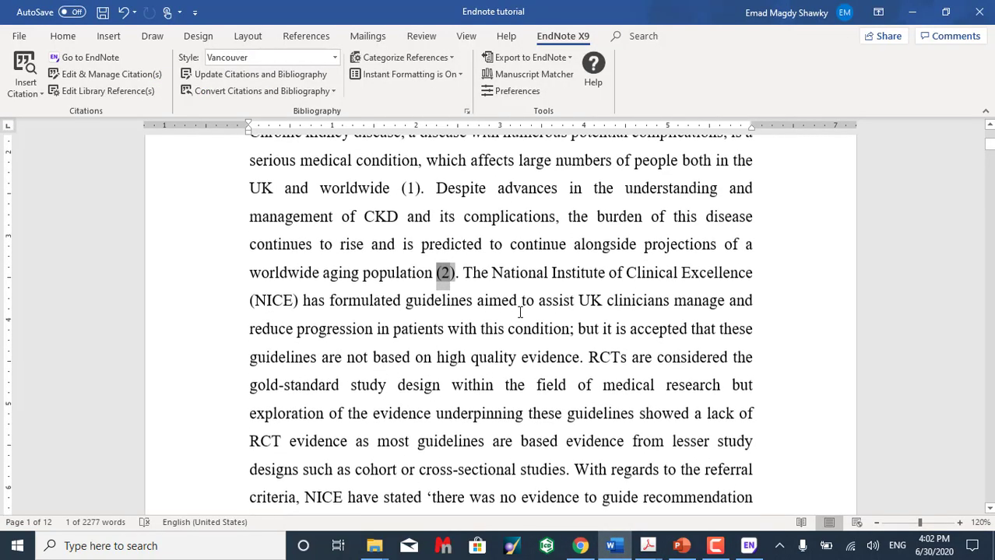
scroll(588, 295, "down", 2)
left_click(579, 275)
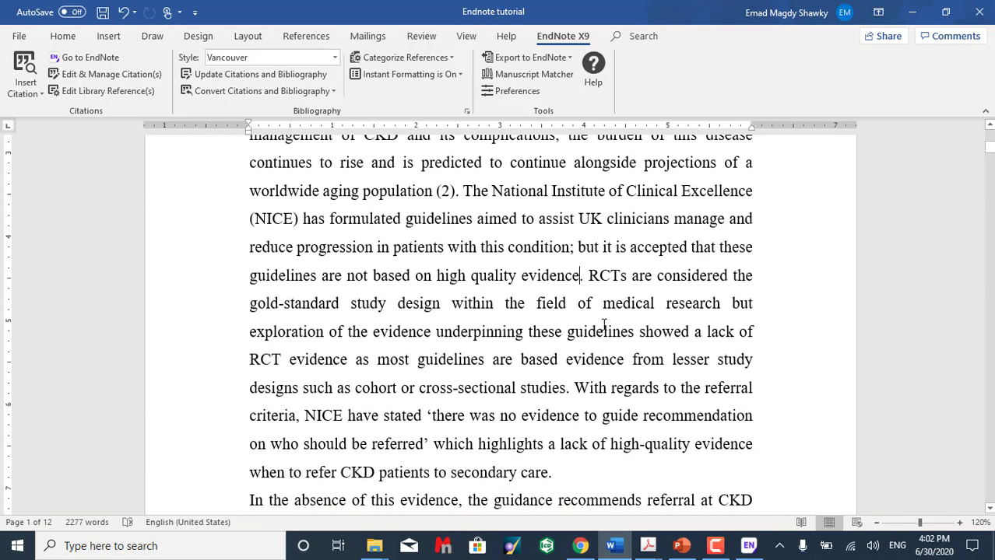
left_click(25, 92)
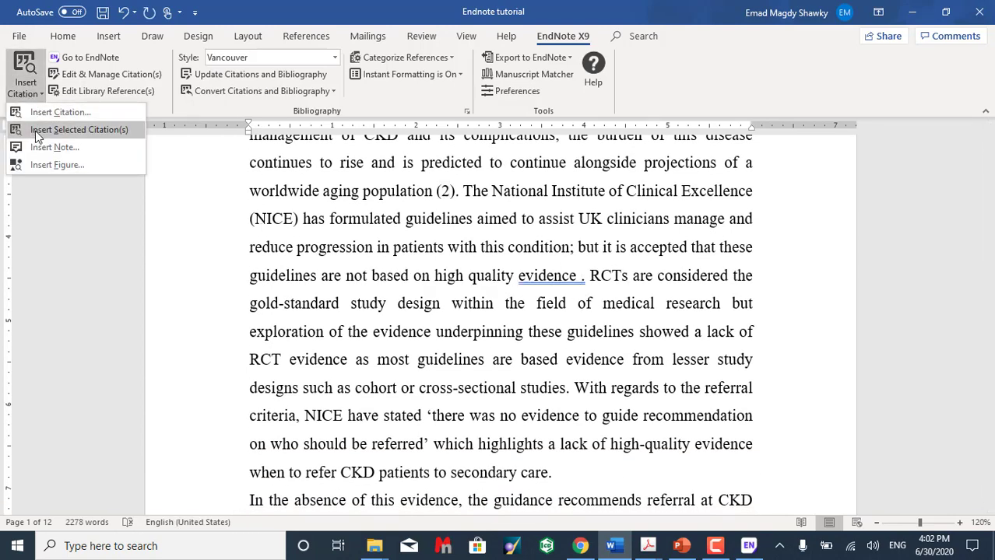
left_click(36, 131)
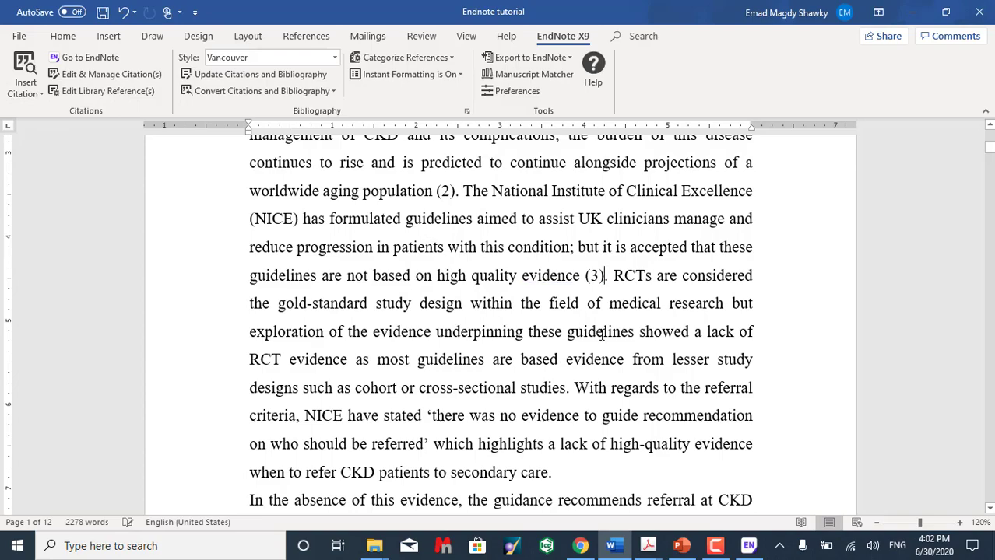
Examine the bibliography at the end of the manuscript for the newly cited Comprehensive Clinical Nephrology entry
scroll(589, 311, "down", 10)
scroll(958, 267, "down", 10)
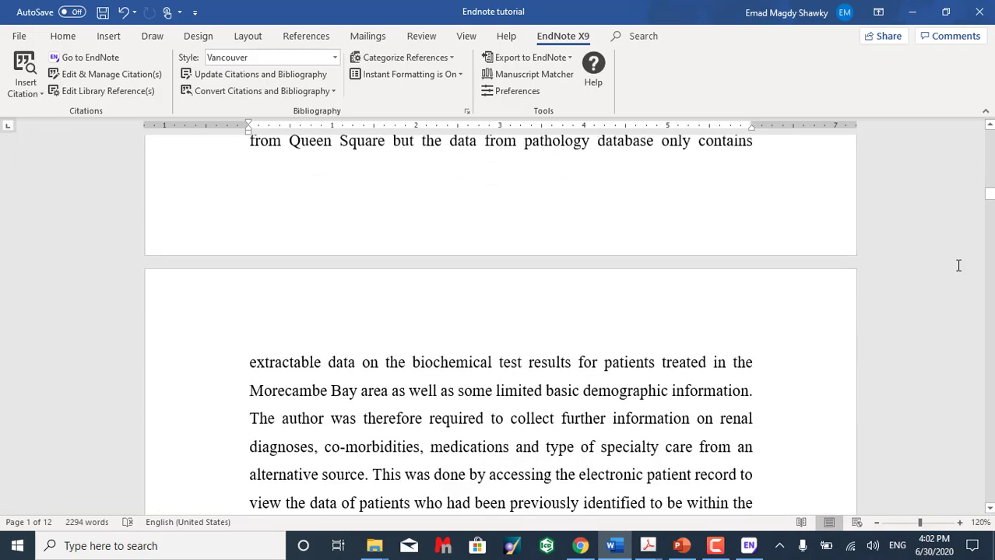
left_click_drag(989, 204, 988, 478)
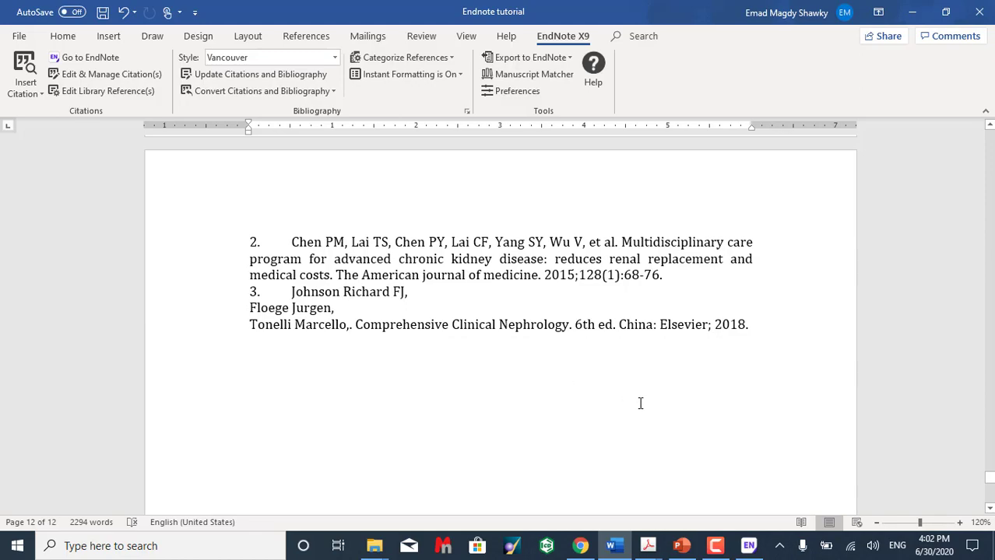
scroll(402, 358, "down", 5)
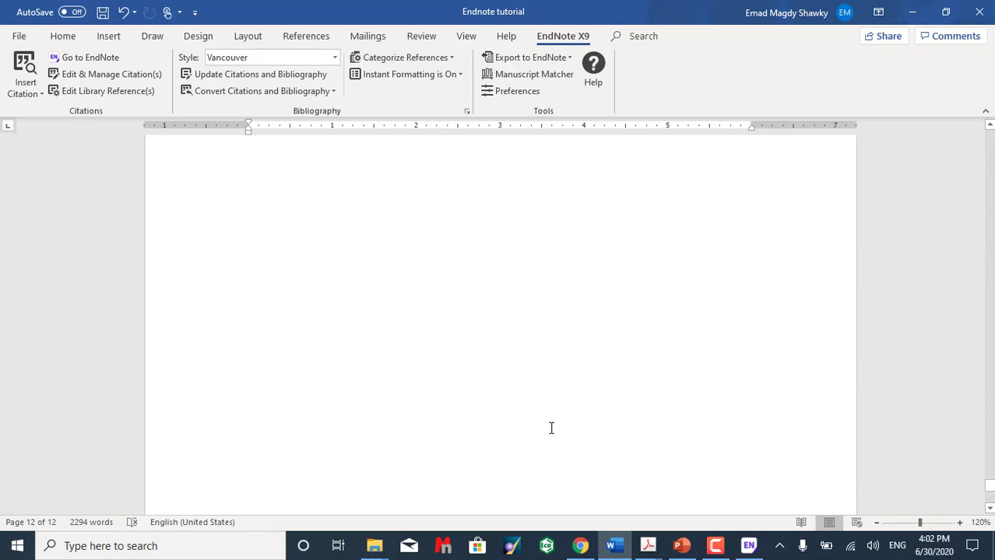
scroll(555, 509, "up", 5)
scroll(543, 502, "down", 2)
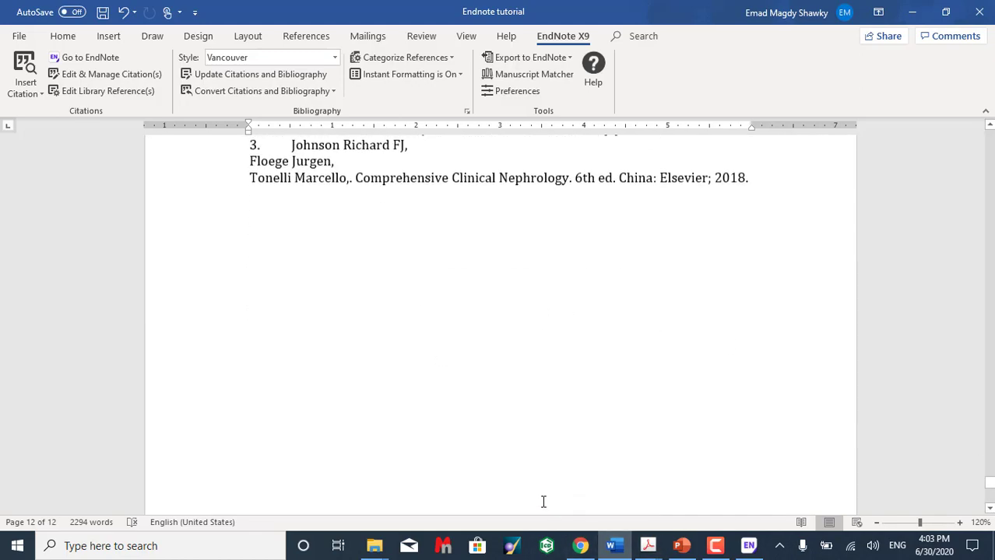
scroll(543, 502, "down", 2)
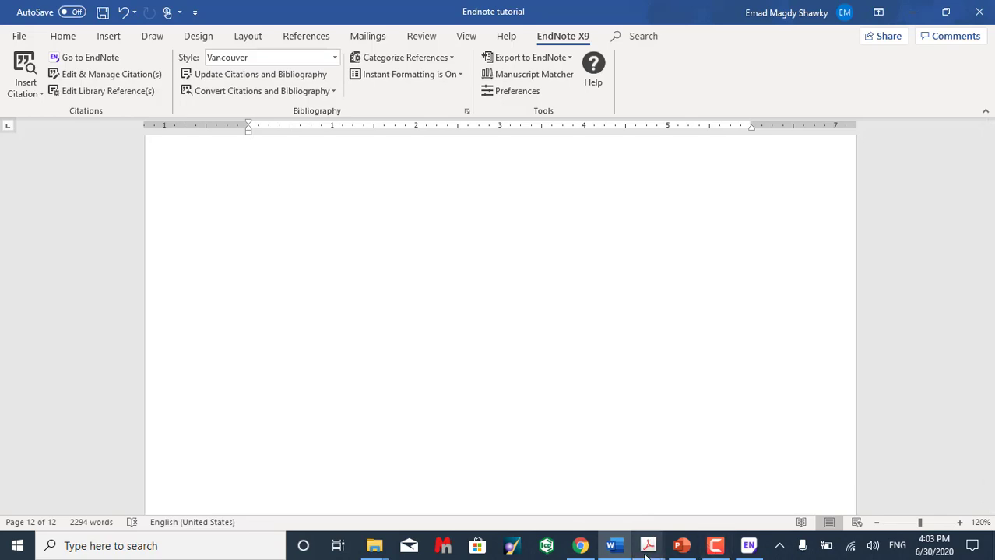
Switch to the Comprehensive Clinical Nephrology PDF in Acrobat and look through its table of contents
mouse_move(645, 554)
left_click(104, 494)
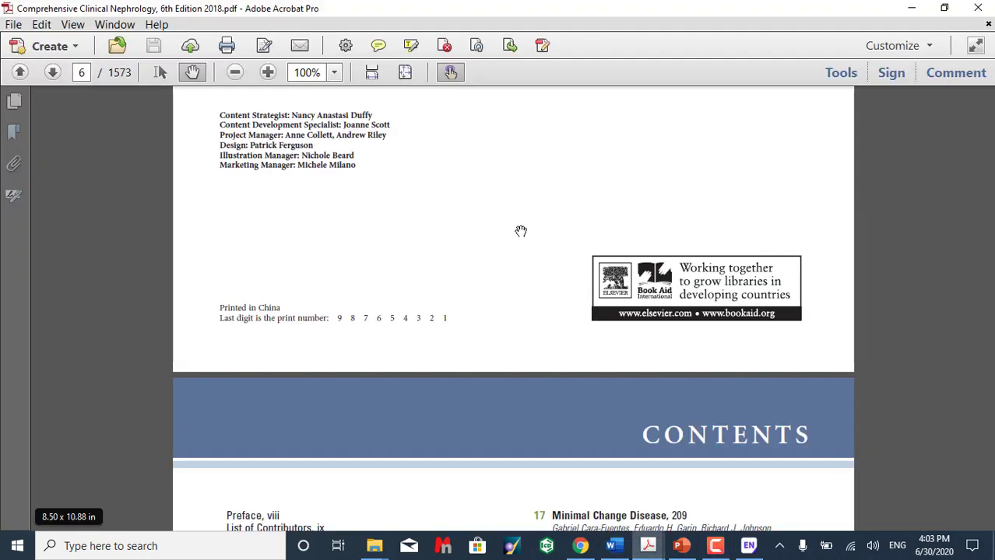
scroll(351, 195, "down", 10)
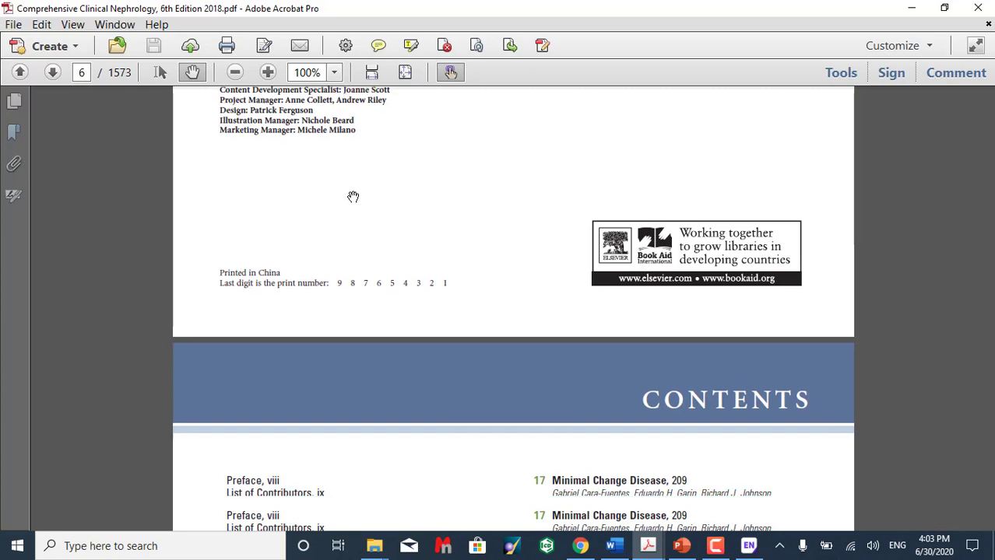
scroll(658, 233, "down", 5)
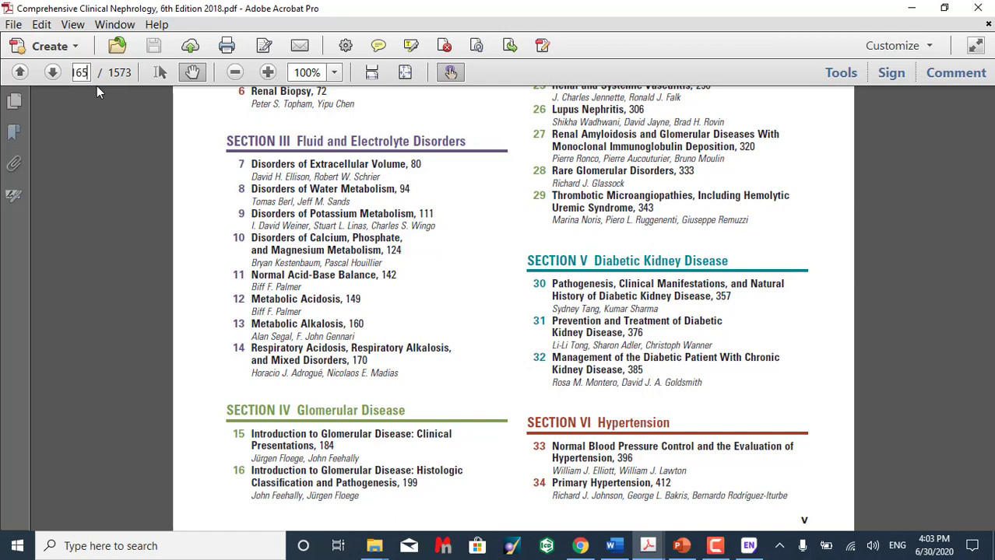
Try to go to page 1658 of the PDF
type("8")
key("Return")
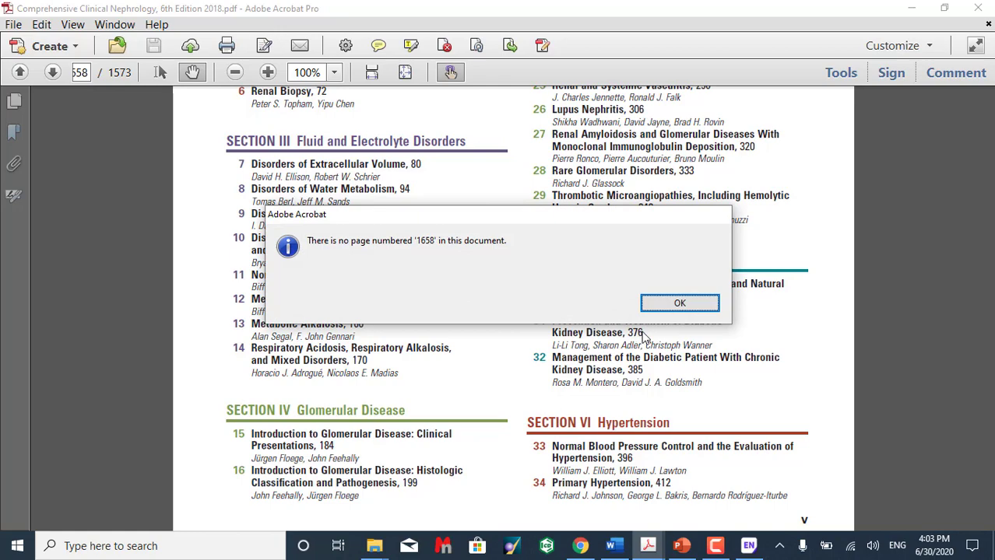
left_click(667, 300)
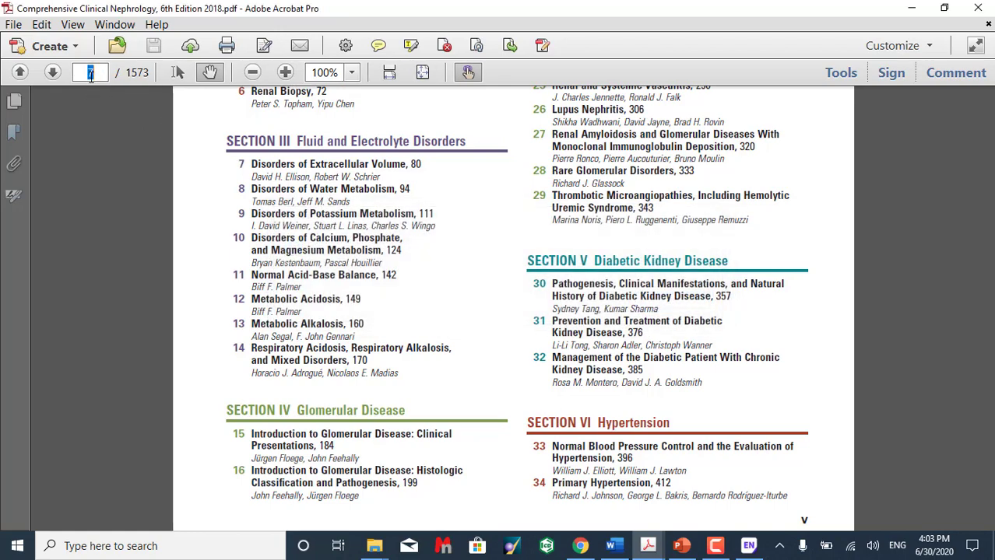
Go to page 356 of the PDF and browse back through the Lupus Nephritis chapter to its Epidemiology section
type("356")
key("Return")
scroll(660, 203, "up", 10)
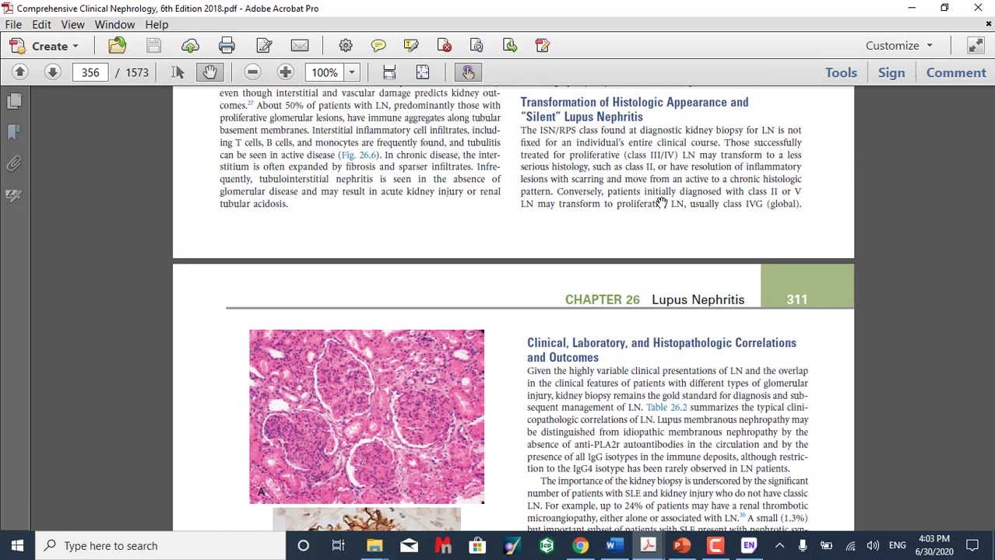
scroll(660, 202, "up", 20)
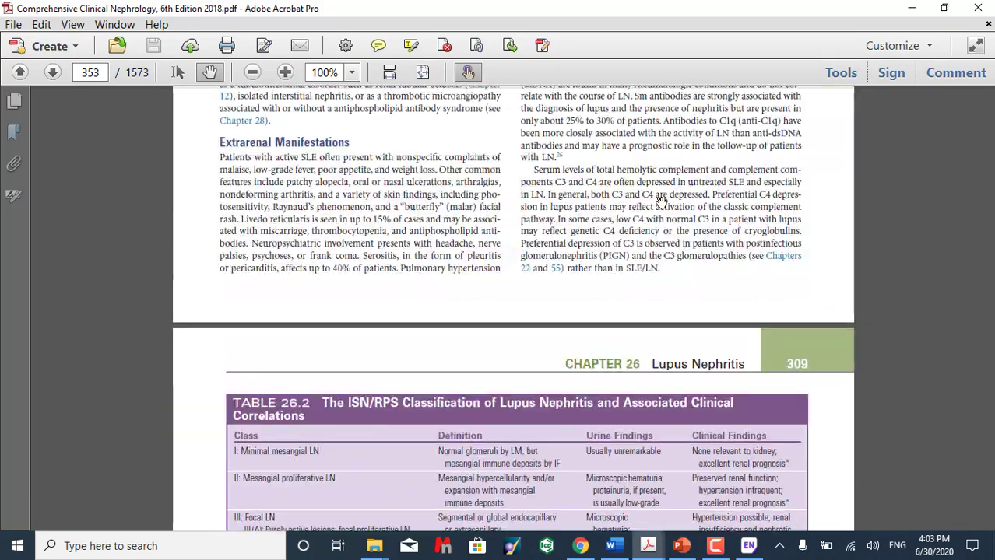
scroll(660, 202, "up", 20)
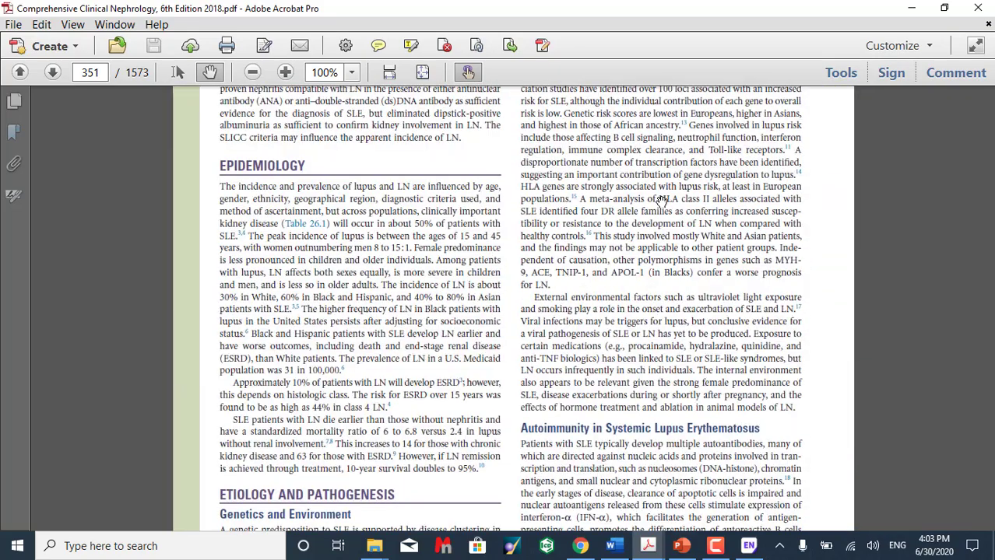
Locate the opening page of chapter 26, then switch to EndNote and create a new reference in the library
scroll(660, 201, "down", 4)
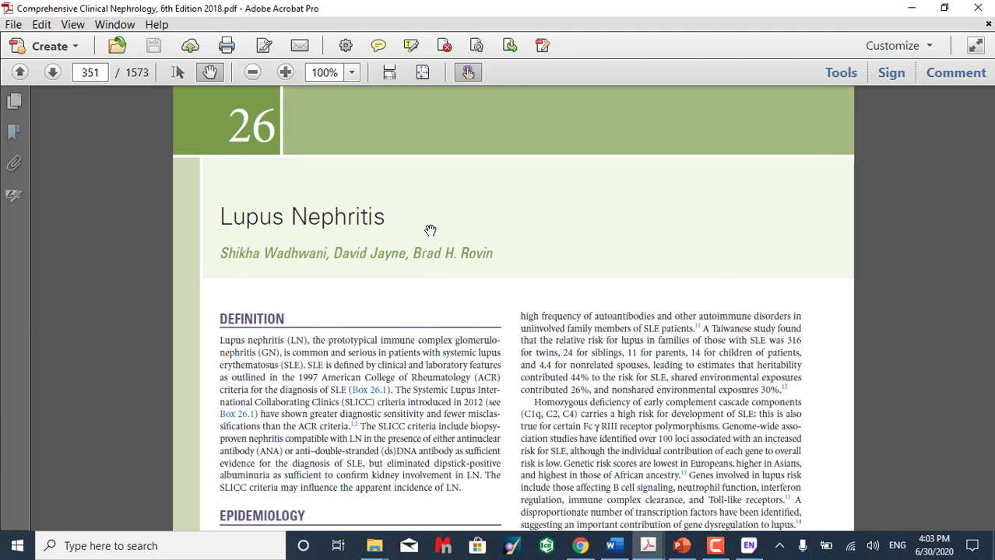
scroll(421, 225, "up", 1)
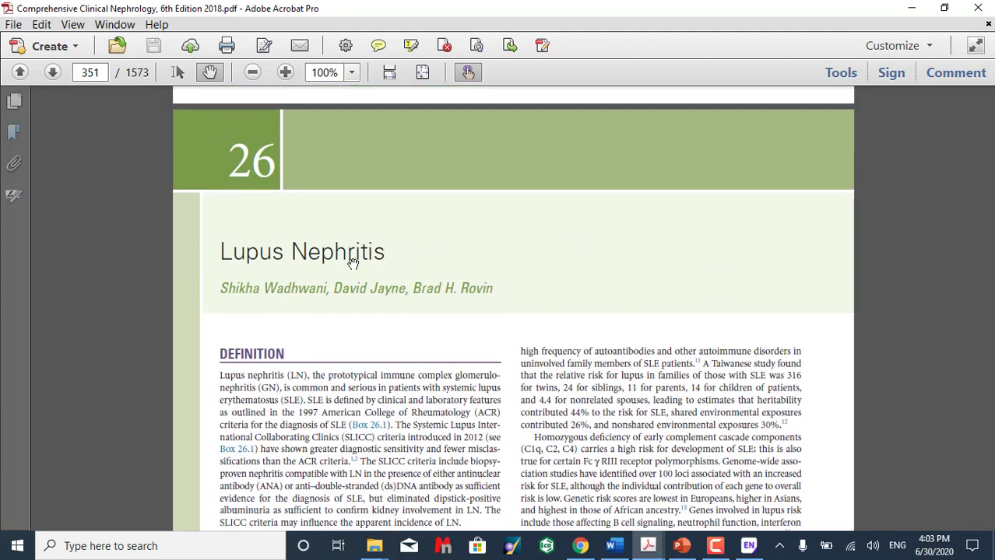
left_click(748, 546)
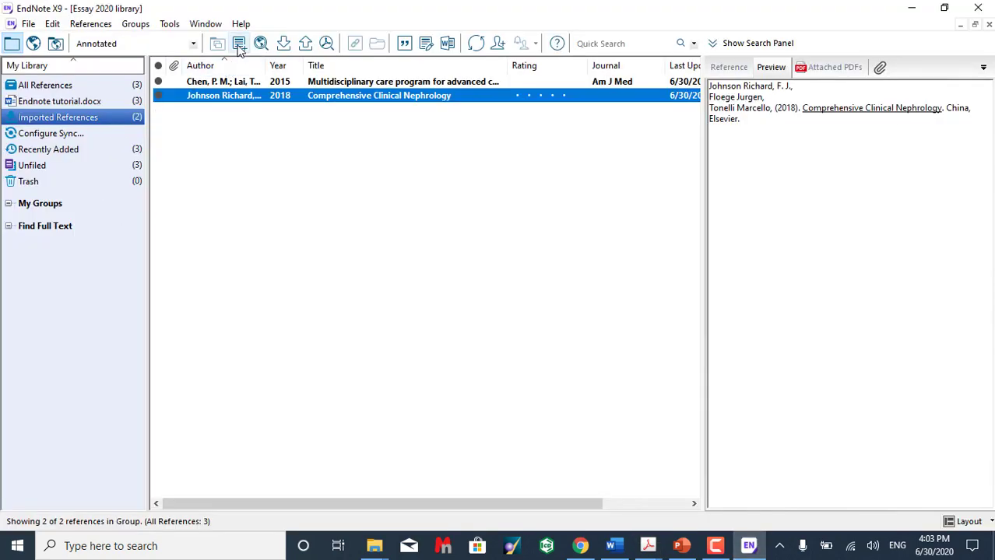
key("ctrl+n")
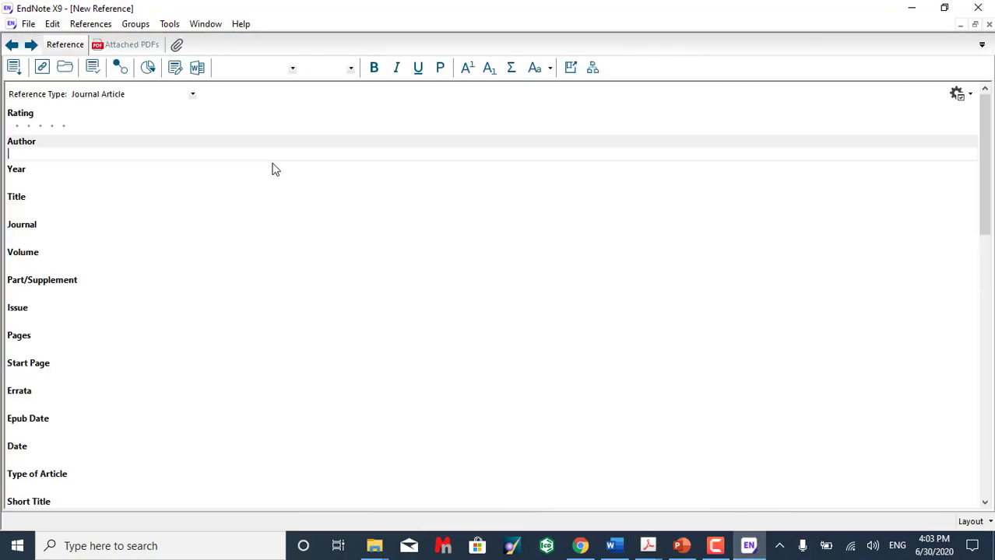
Set the new reference's type to Book Section
left_click(193, 96)
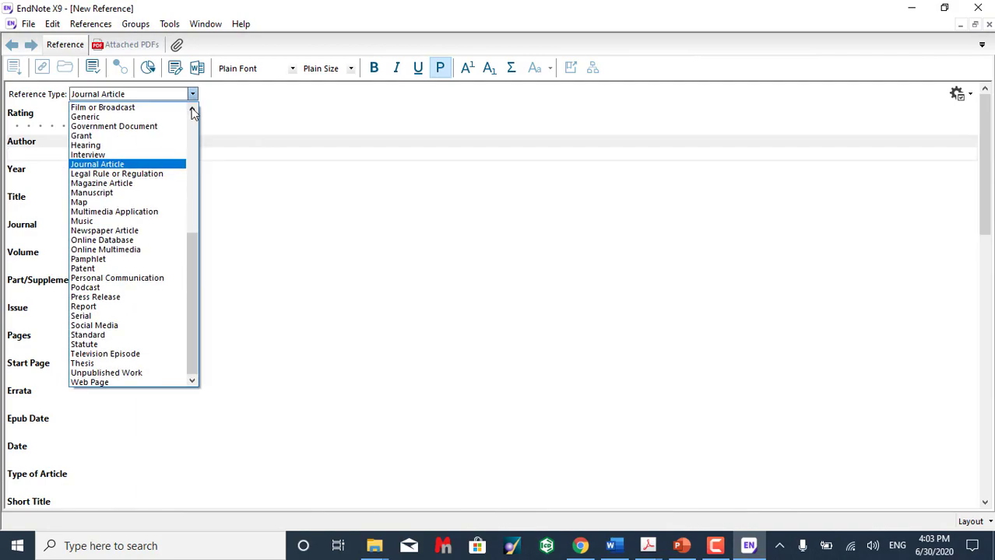
scroll(192, 112, "up", 9)
scroll(192, 112, "down", 4)
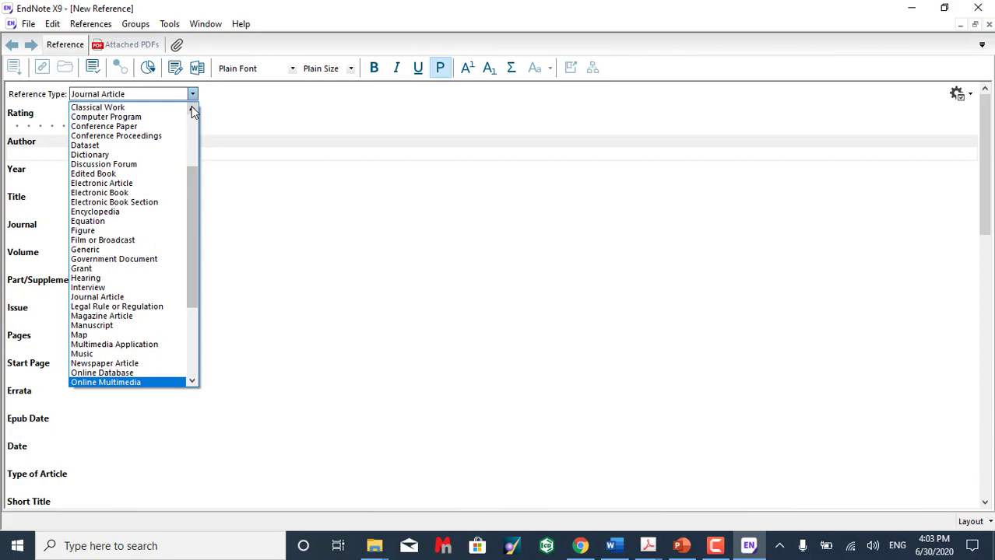
scroll(193, 112, "up", 3)
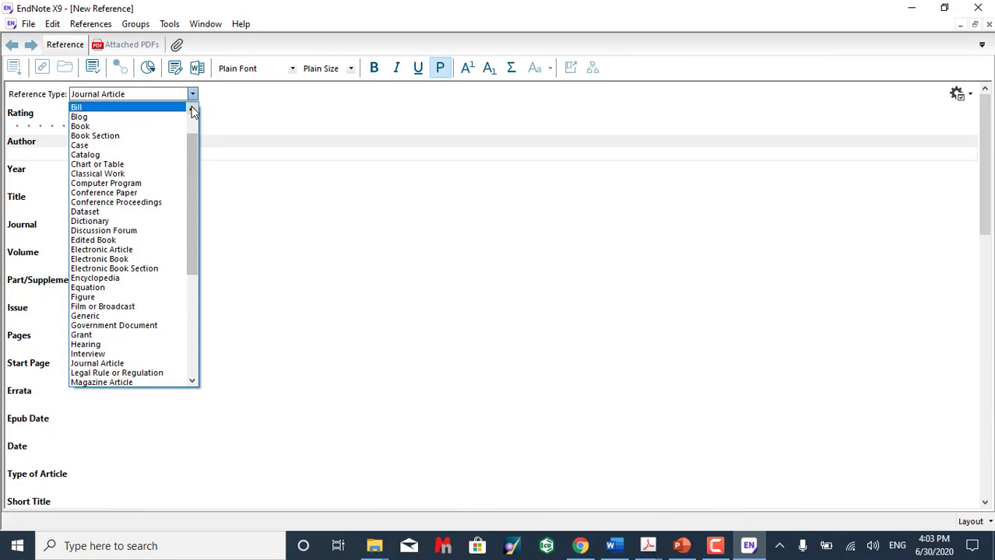
left_click(99, 145)
left_click(192, 94)
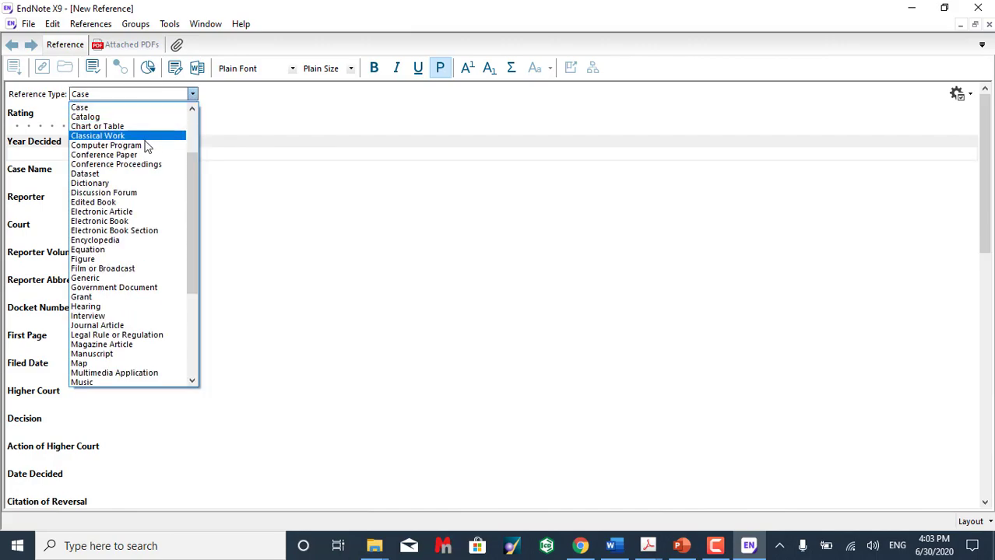
scroll(146, 146, "up", 2)
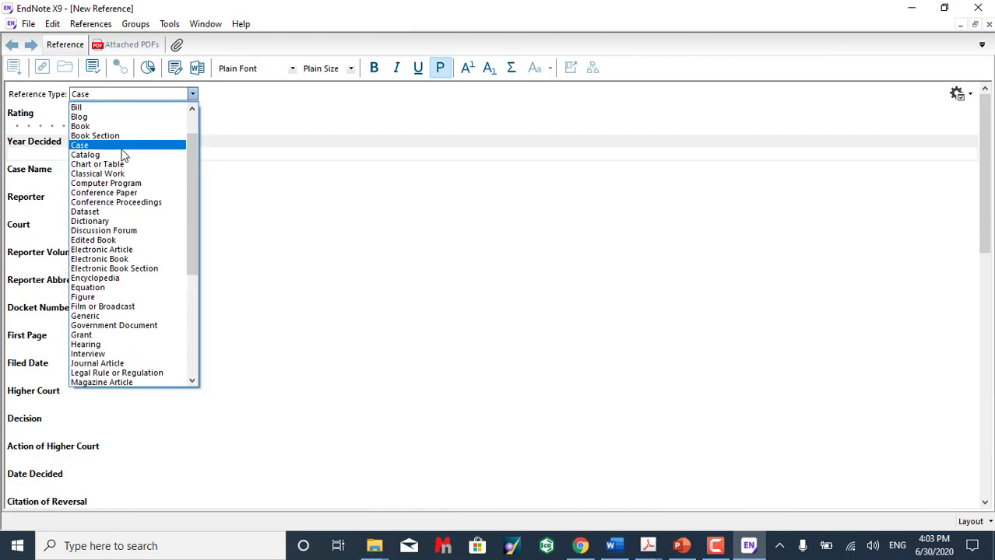
left_click(123, 135)
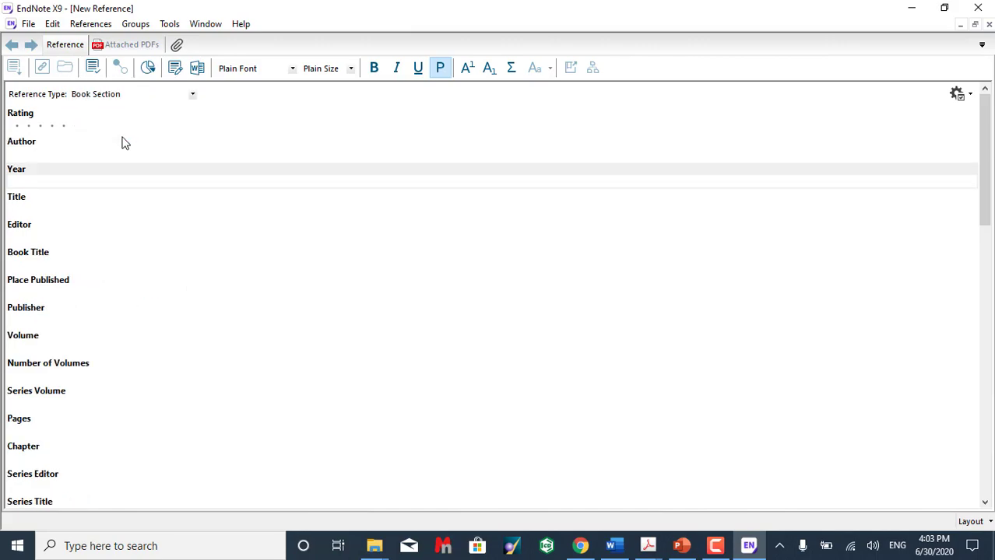
Copy the first author's name from the Lupus Nephritis chapter in Acrobat into the Author field of the EndNote reference
left_click(24, 153)
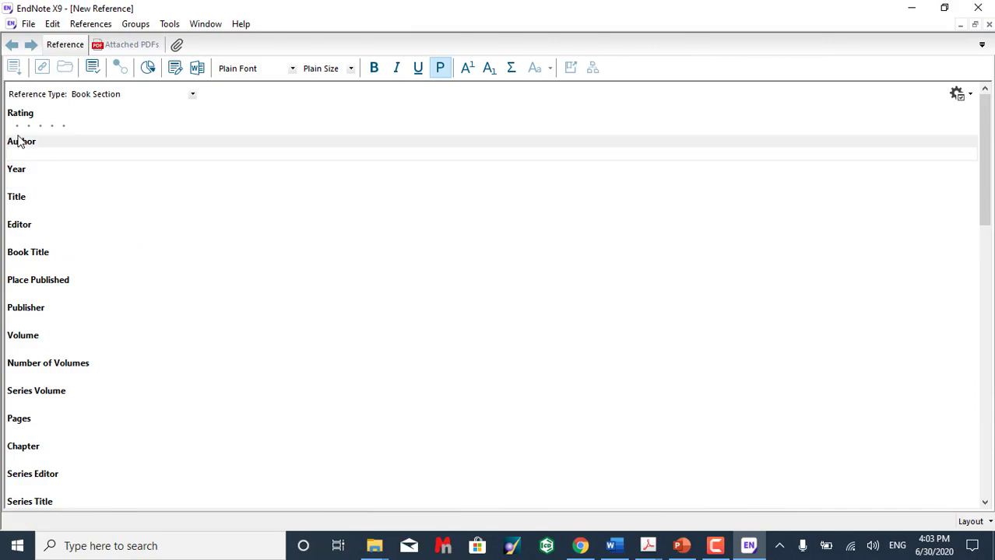
mouse_move(646, 546)
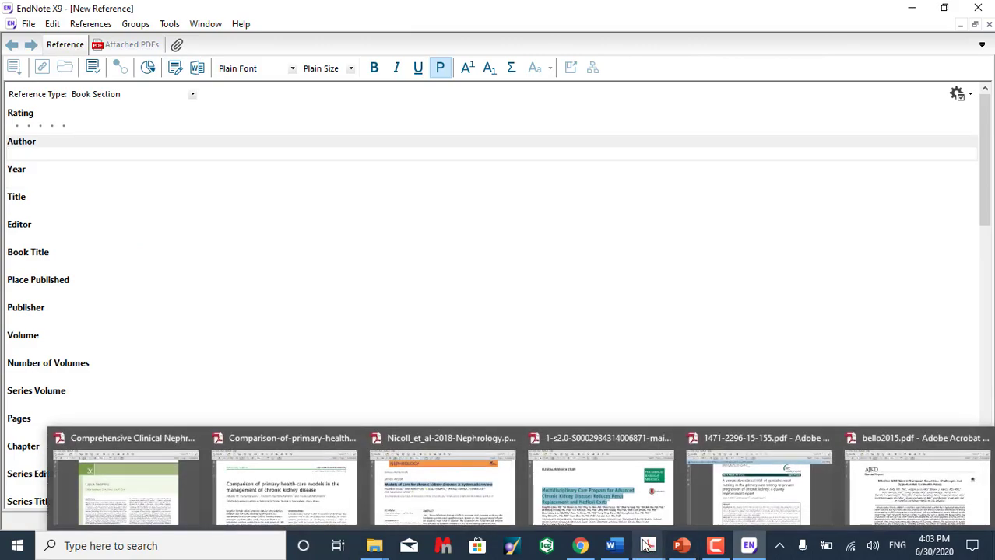
left_click(135, 492)
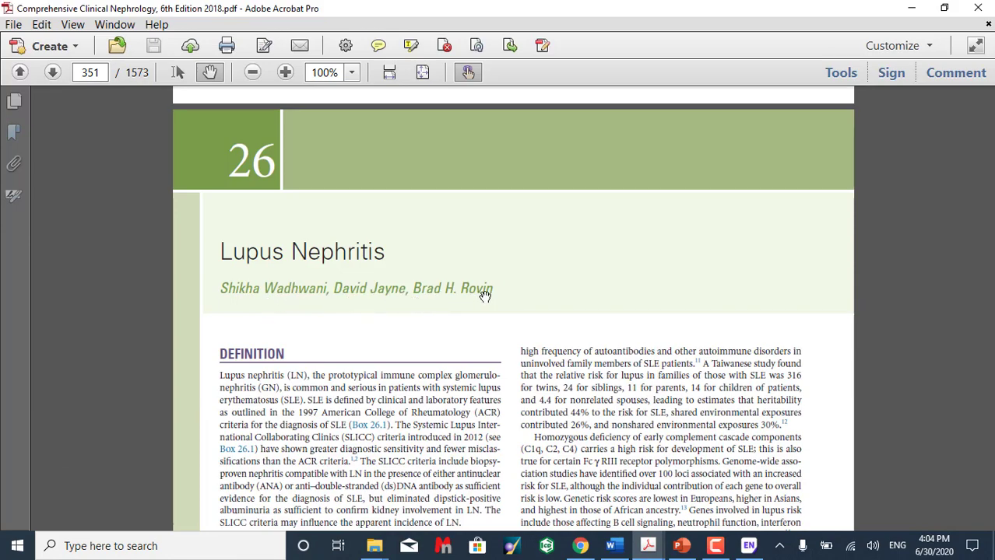
left_click(178, 72)
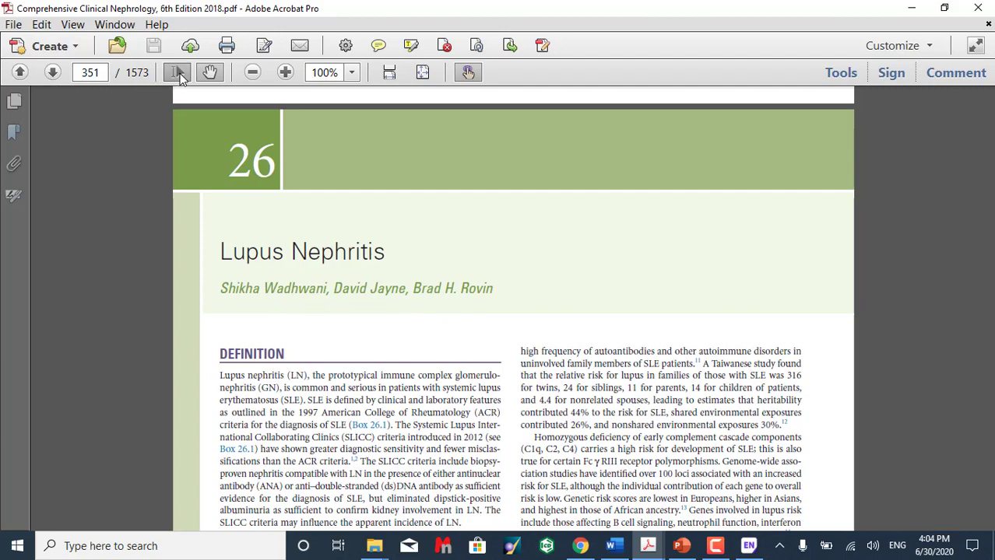
left_click_drag(218, 288, 334, 291)
key("ctrl+c")
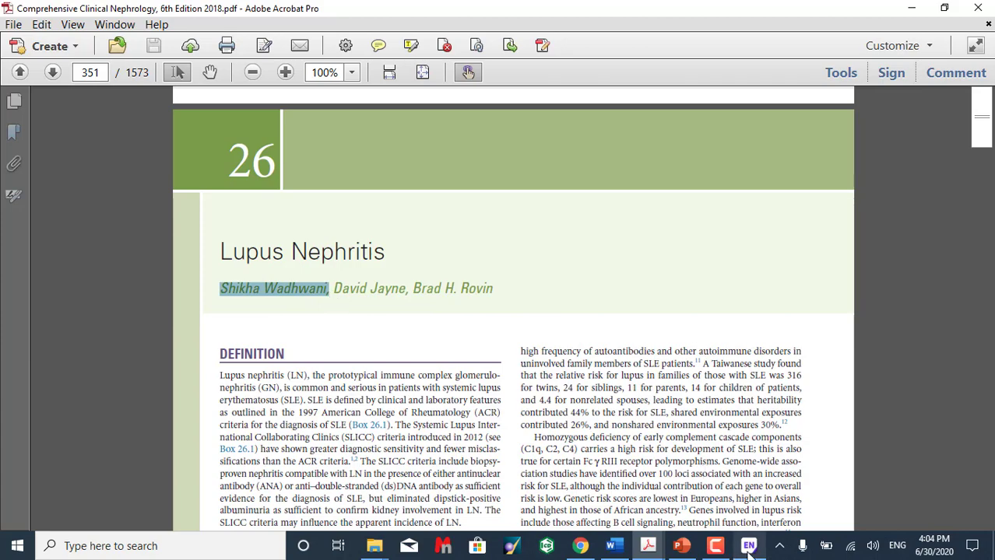
mouse_move(748, 546)
left_click(748, 491)
left_click(28, 152)
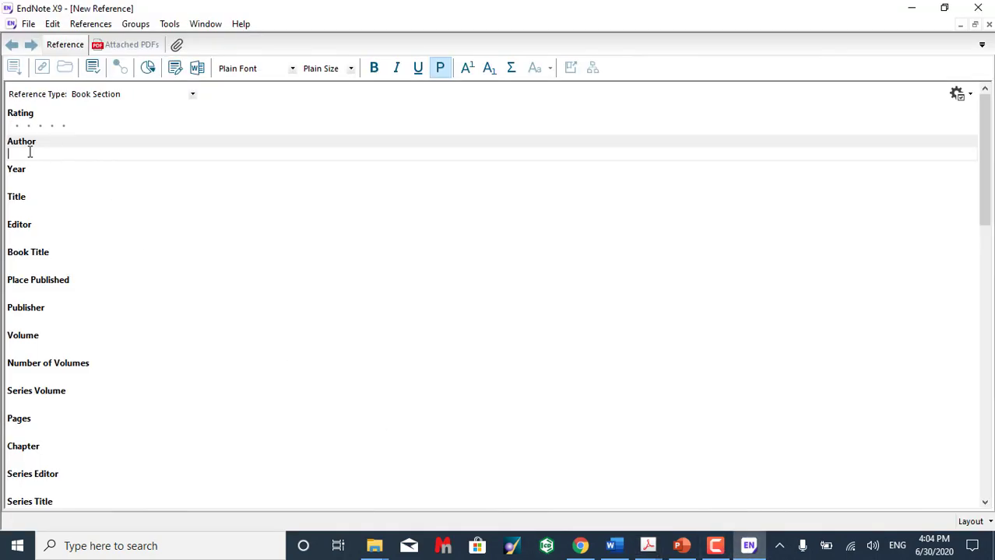
key("ctrl+v")
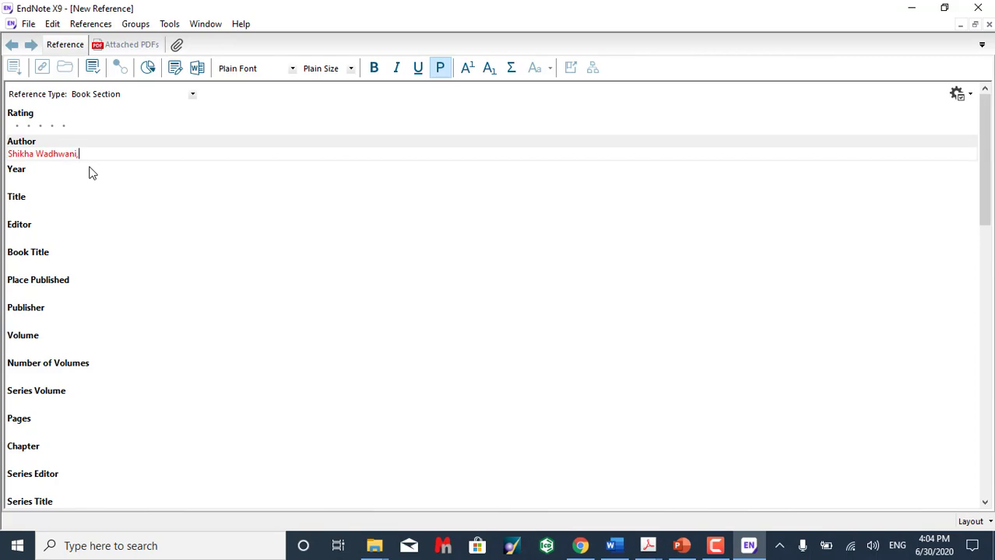
Reformat the first author's entry as surname followed by the first initial and a comma
left_click(36, 153)
key("BackSpace")
key("BackSpace")
key("BackSpace")
key("BackSpace")
key("BackSpace")
key("BackSpace")
key("BackSpace")
Copy the second chapter author's name from the Acrobat PDF into EndNote's Author field and shorten it to surname and initial
left_click(745, 548)
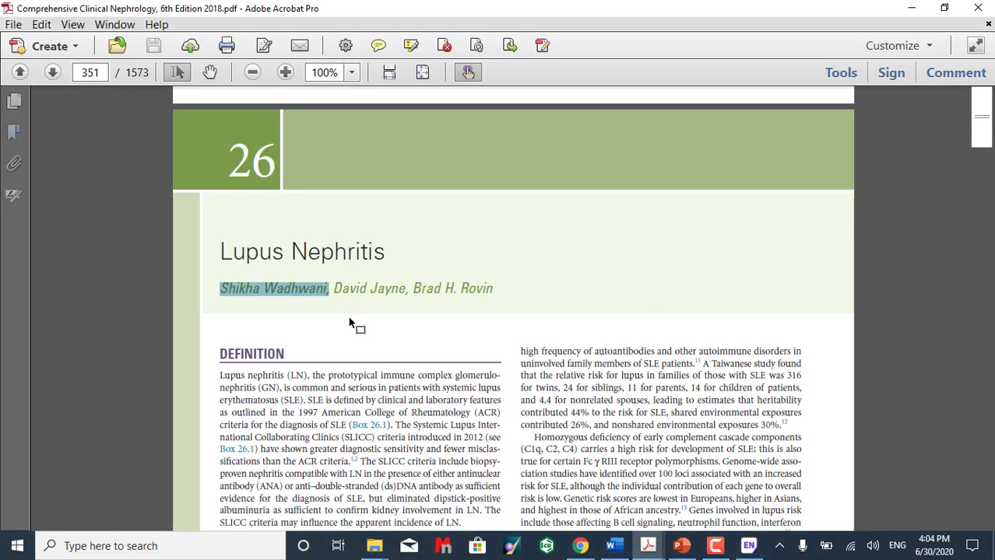
left_click_drag(334, 288, 385, 285)
key("ctrl+c")
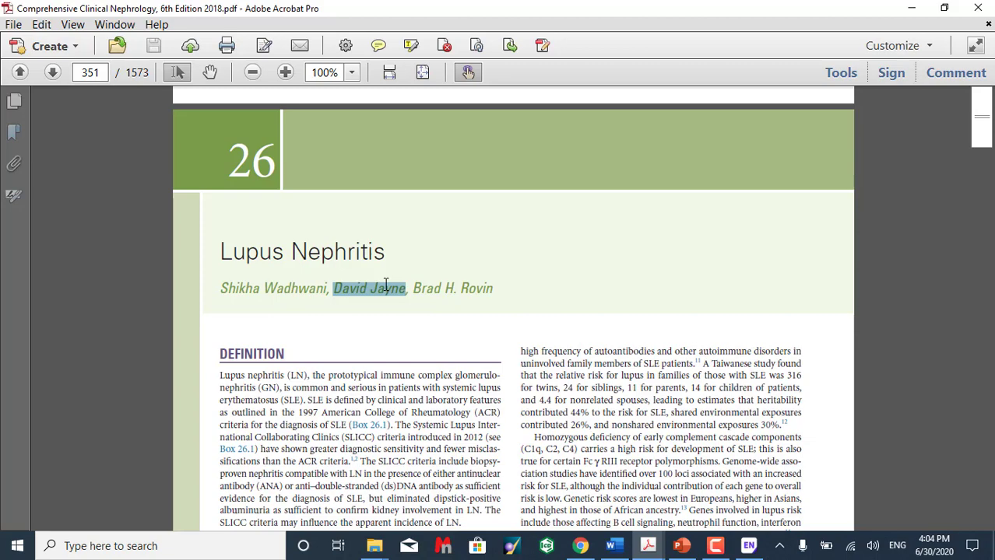
left_click(749, 546)
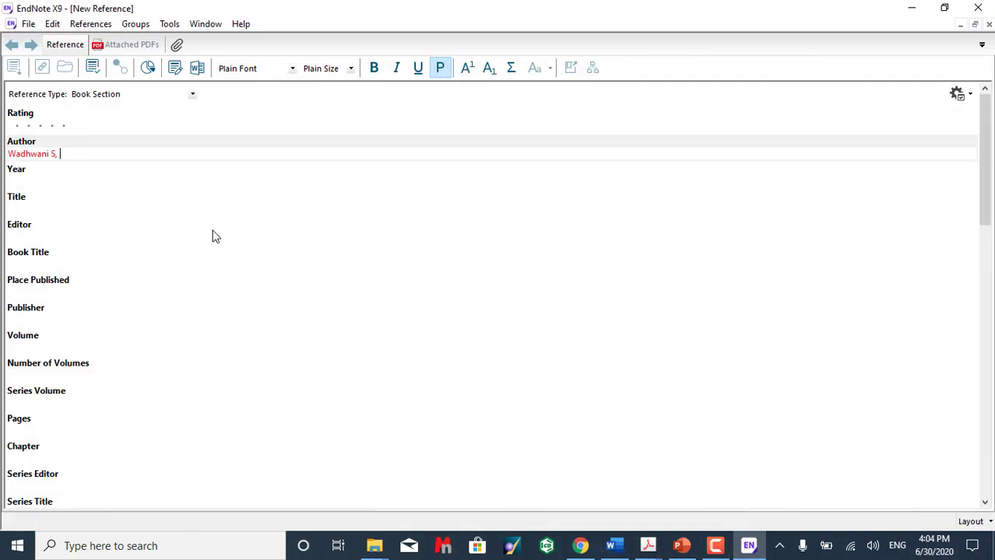
key("ctrl+v")
key("BackSpace")
key("BackSpace")
key("BackSpace")
key("BackSpace")
key("BackSpace")
key("BackSpace")
Add the third chapter author from the Acrobat PDF to EndNote's Author field, reduced to surname and first initial with a closing comma
left_click(749, 546)
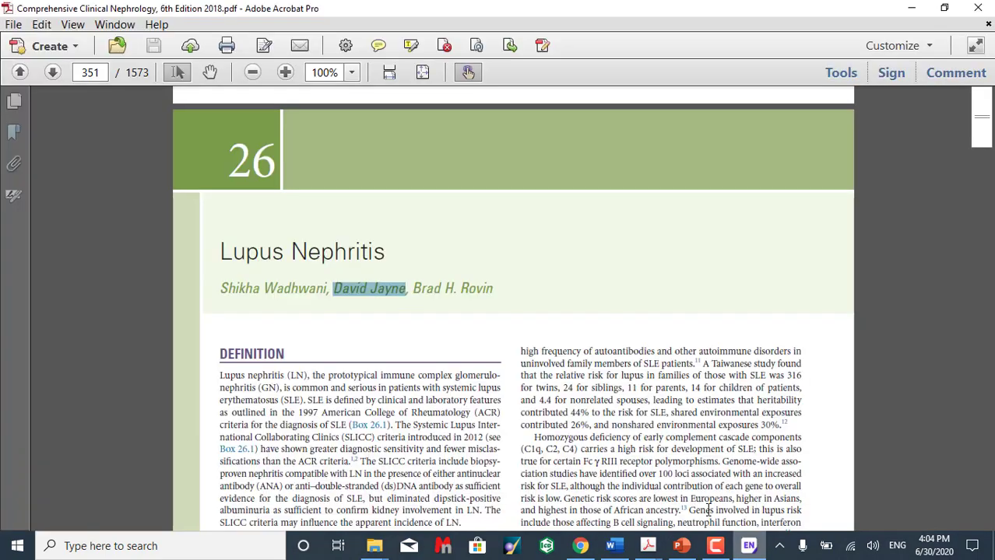
left_click_drag(413, 289, 488, 289)
key("ctrl+c")
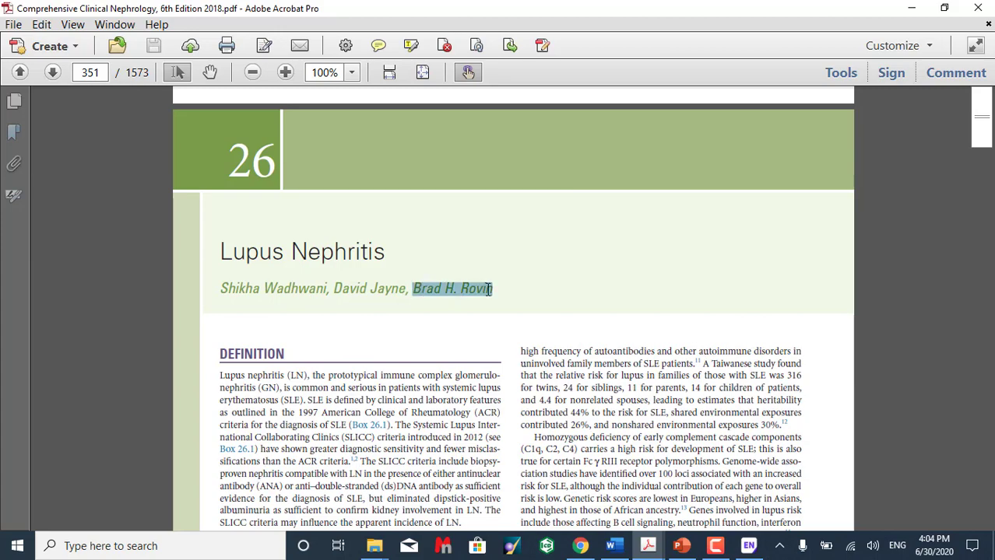
left_click(749, 546)
key("ctrl+v")
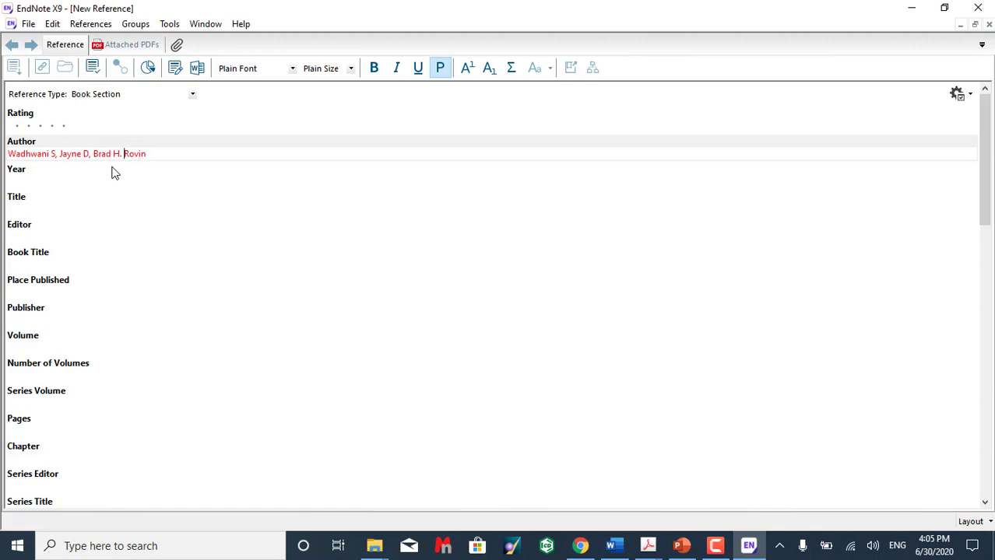
key("BackSpace")
key("BackSpace")
key("BackSpace")
key("BackSpace")
key("BackSpace")
key("BackSpace")
key("BackSpace")
Set the year to 2018 and copy the chapter title "Lupus Nephritis" from the Acrobat PDF into EndNote's Title field
left_click(19, 190)
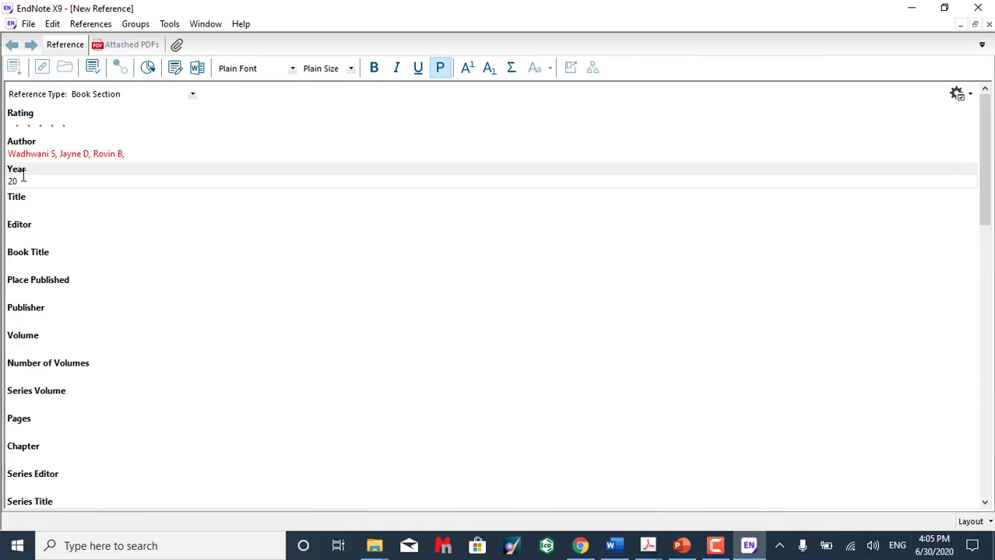
left_click(15, 204)
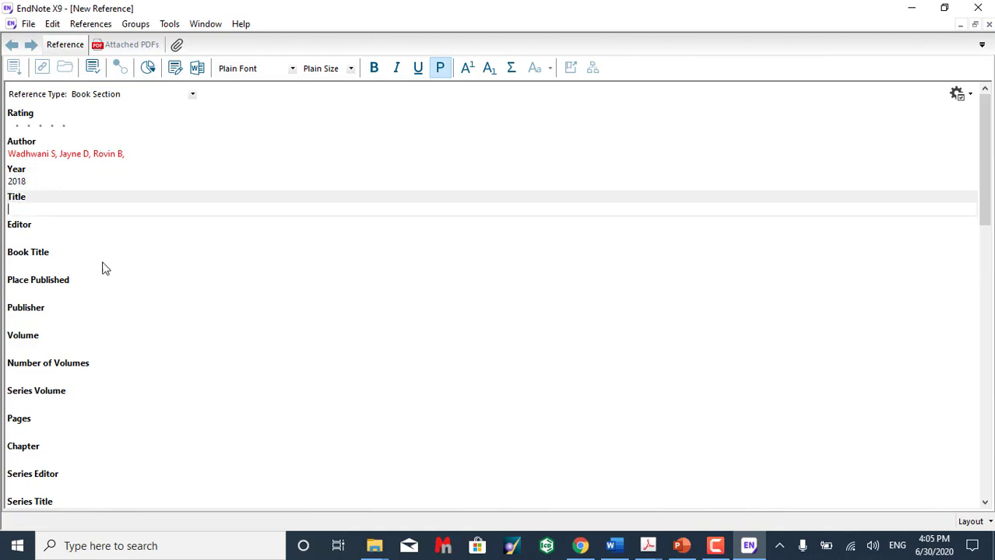
left_click(647, 545)
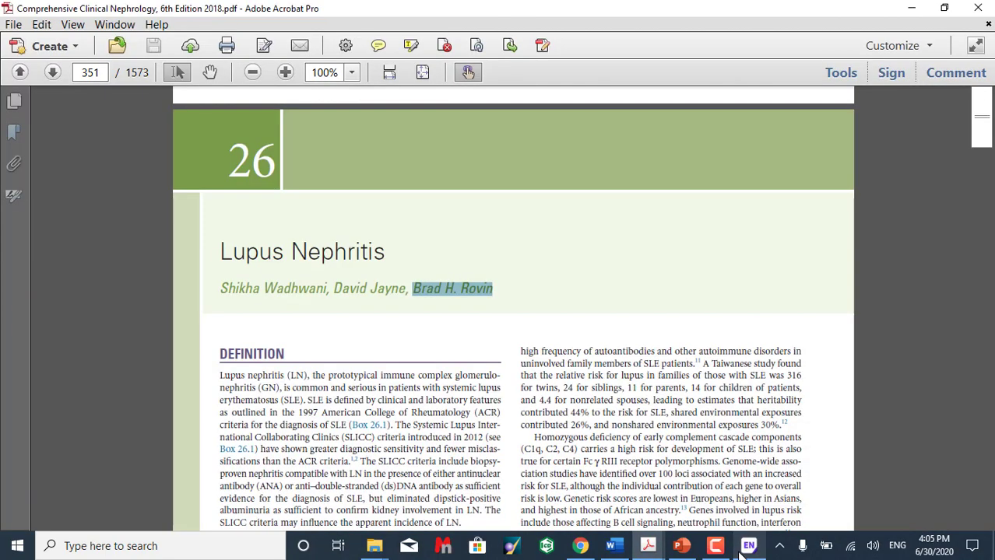
left_click(278, 255)
triple_click(277, 255)
key("ctrl+c")
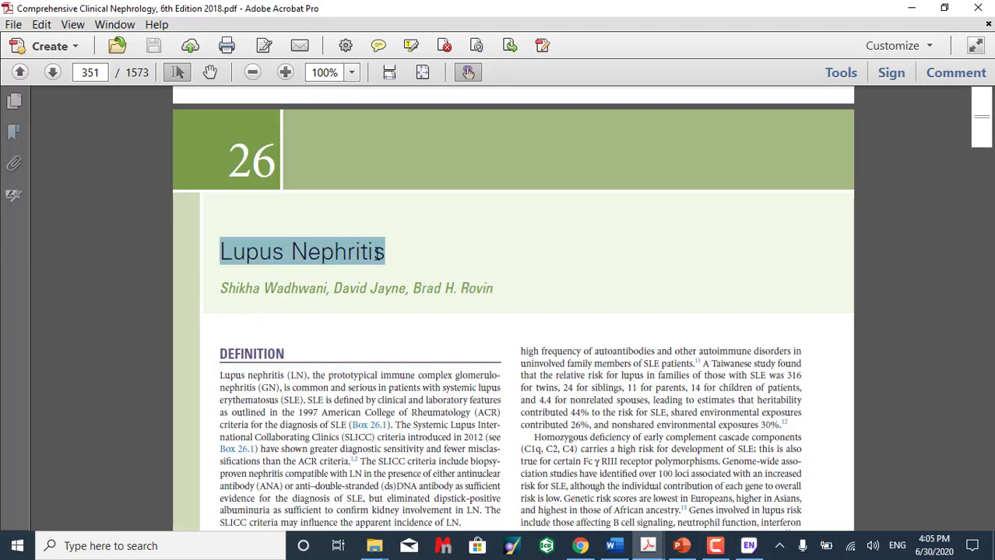
left_click(749, 545)
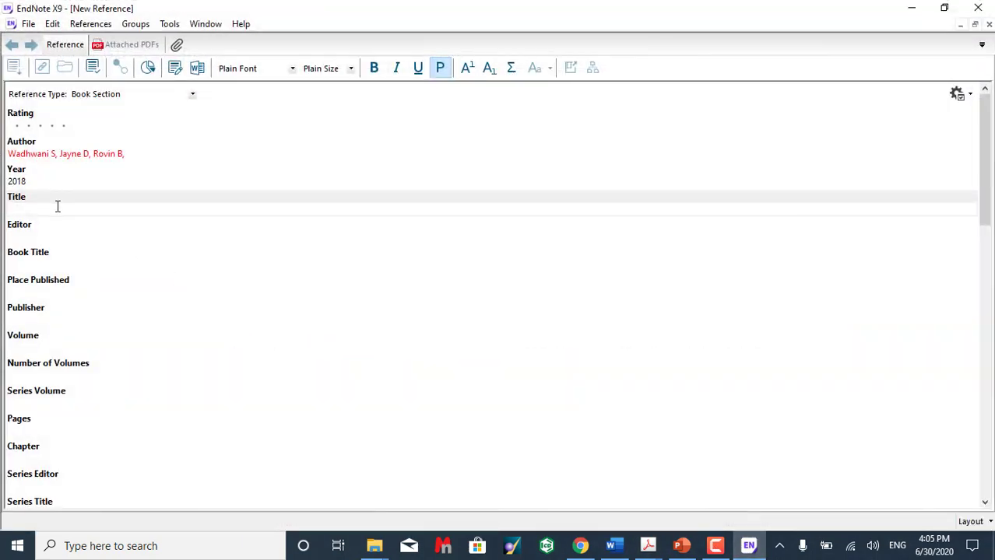
left_click(56, 206)
key("ctrl+v")
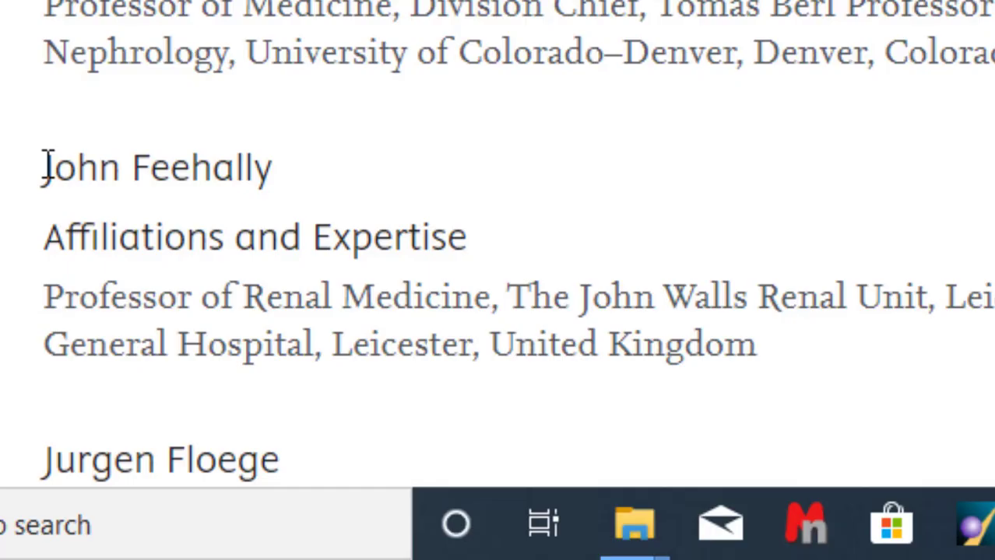
Copy the second listed book author's name from the Elsevier page into EndNote's Editor field and rewrite it as surname and initial
left_click_drag(47, 167, 280, 150)
key("ctrl+c")
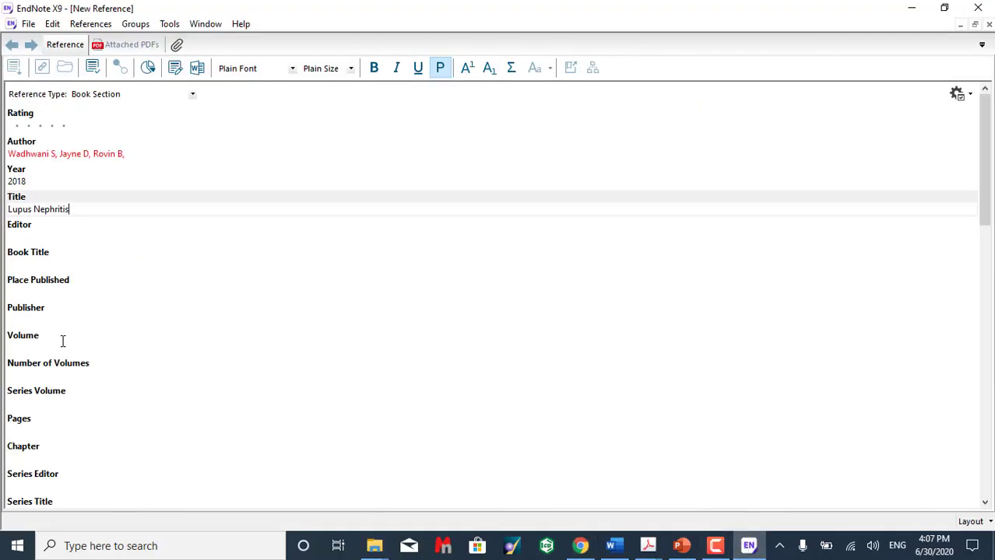
left_click(43, 239)
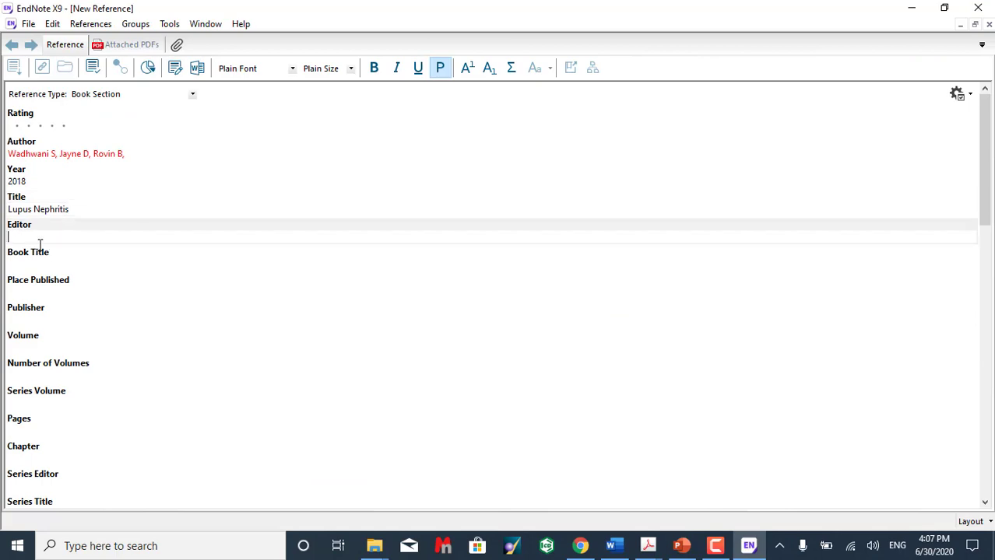
key("ctrl+v")
left_click(27, 237)
left_click(21, 236)
key("BackSpace")
key("BackSpace")
key("BackSpace")
key("BackSpace")
key("BackSpace")
Copy the book title "Comprehensive Clinical Nephrology 6th Edition" from the Elsevier page in Chrome into EndNote's Book Title field
left_click(18, 262)
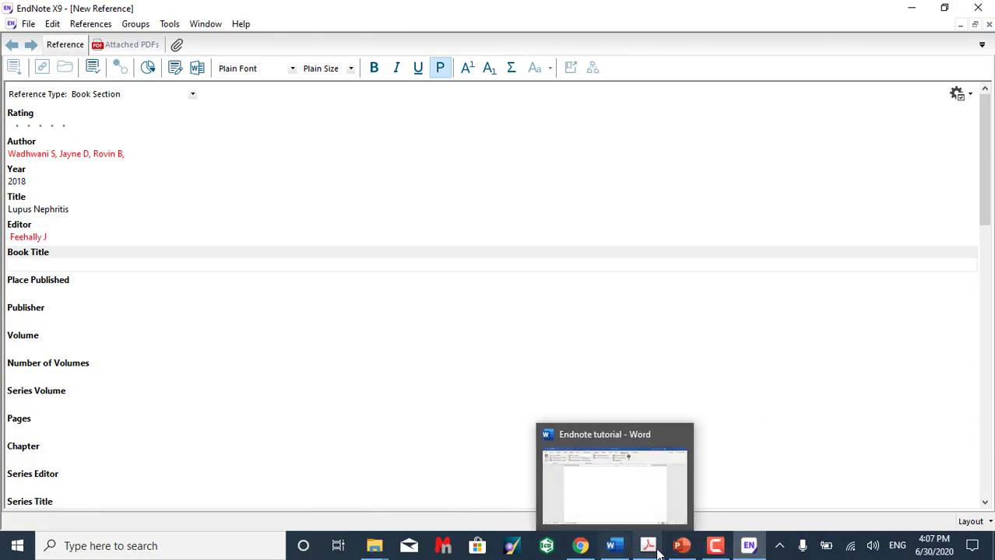
mouse_move(580, 546)
left_click(472, 437)
scroll(362, 268, "up", 10)
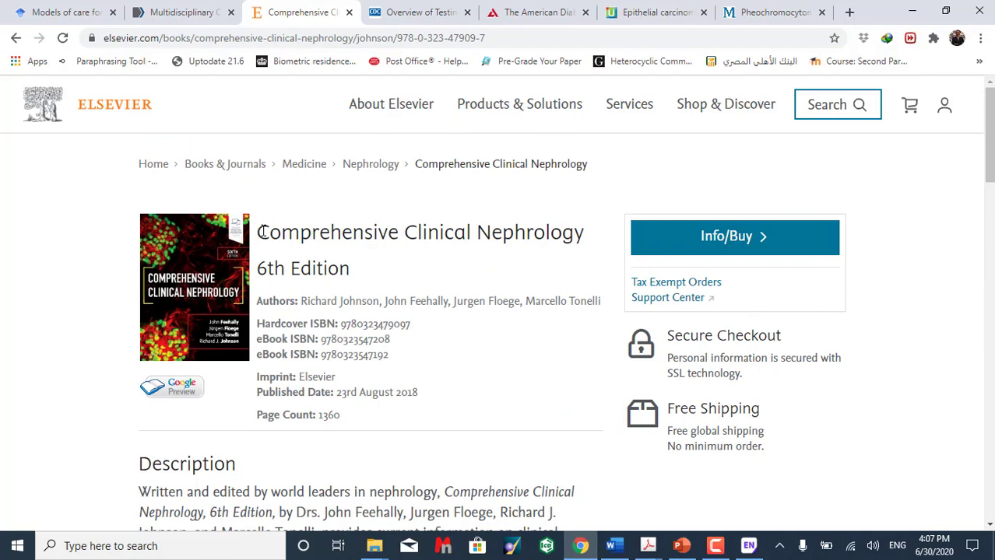
left_click_drag(260, 232, 352, 270)
key("ctrl+c")
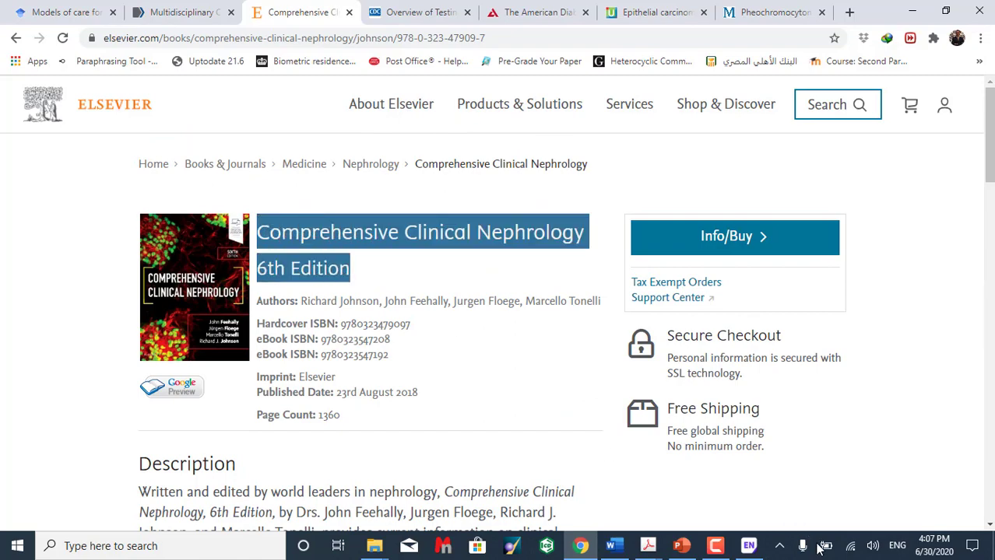
left_click(749, 545)
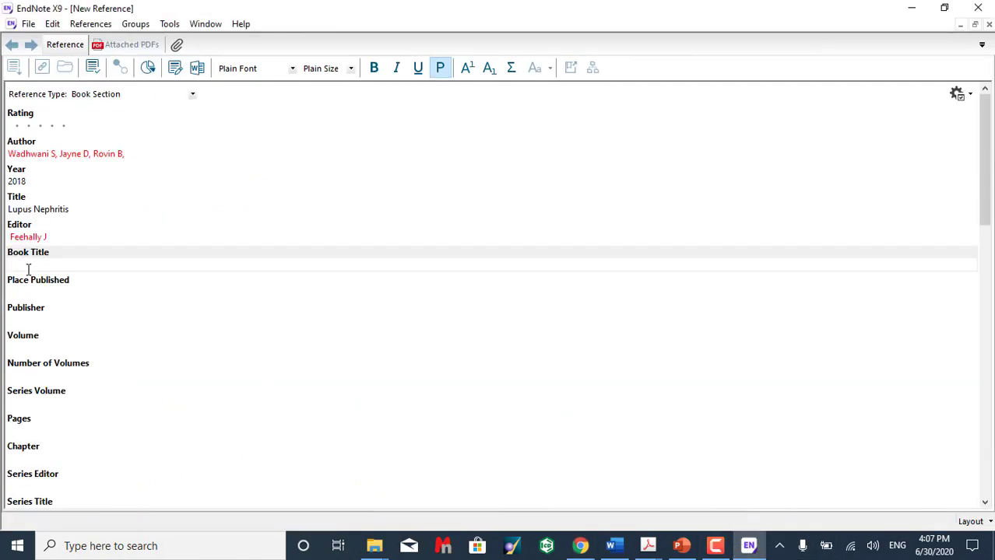
key("ctrl+v")
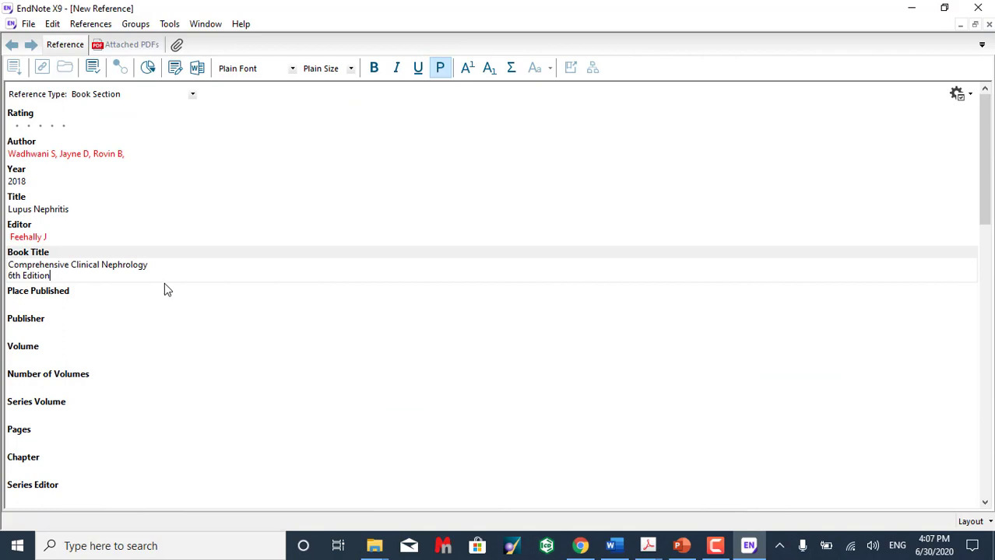
Fill in "china" as the place published, "Elsevier" as the publisher and "6th" as the edition of the reference
left_click(42, 304)
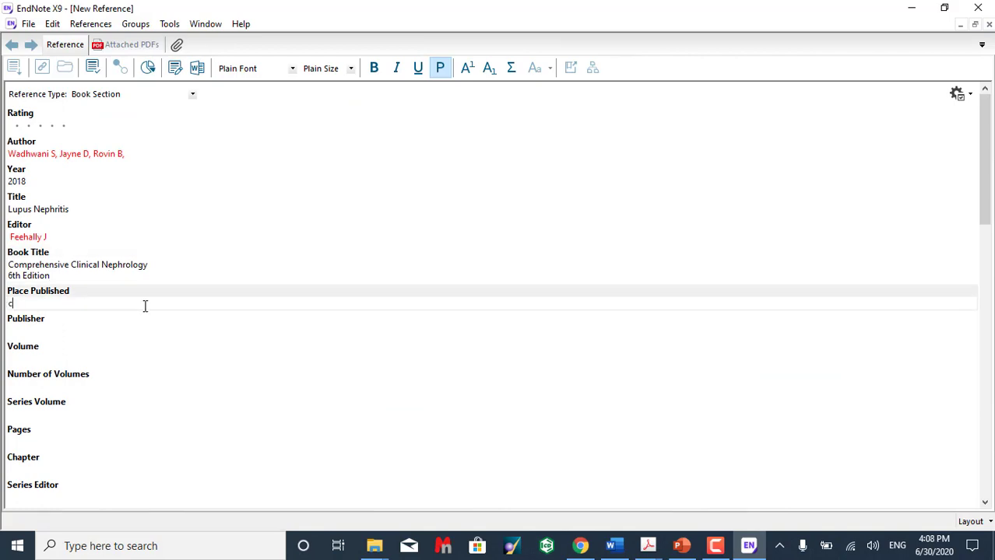
type("china")
left_click(38, 333)
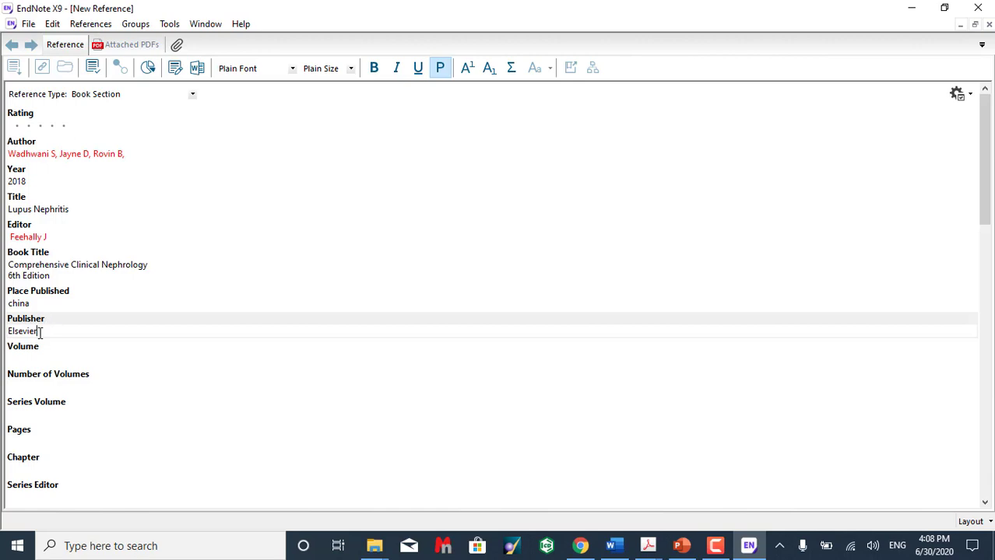
scroll(67, 378, "down", 4)
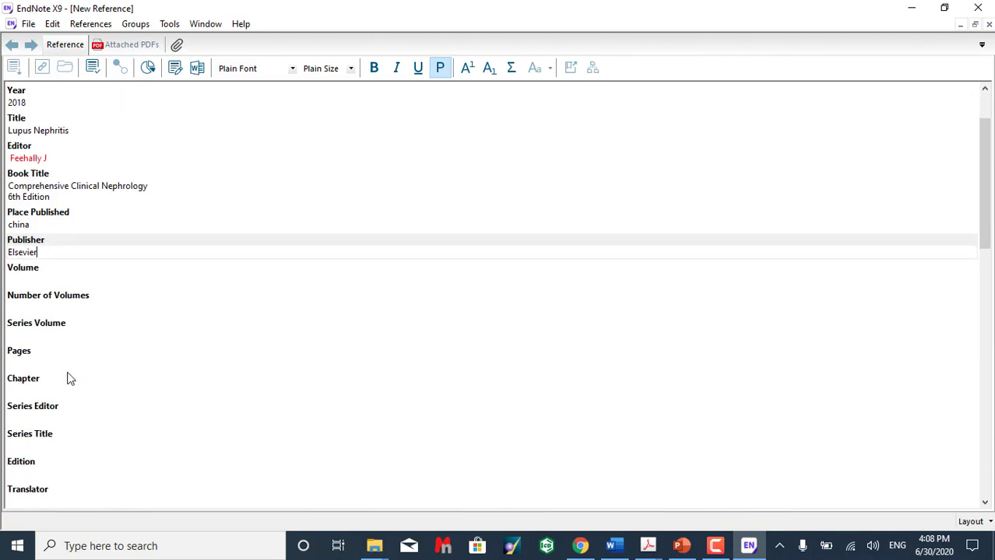
left_click(28, 418)
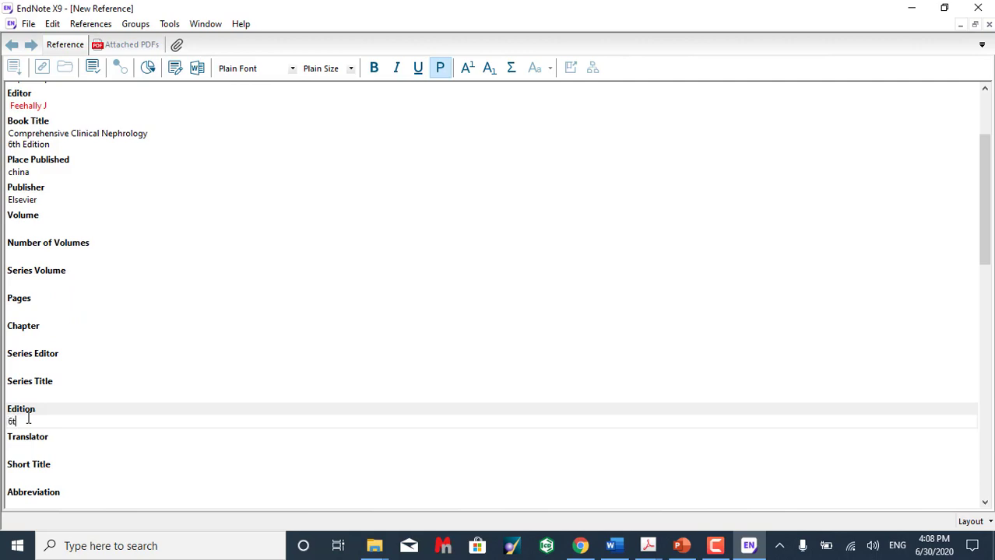
Close the new Lupus Nephritis reference and save it to the Essay 2020 library
scroll(27, 415, "up", 4)
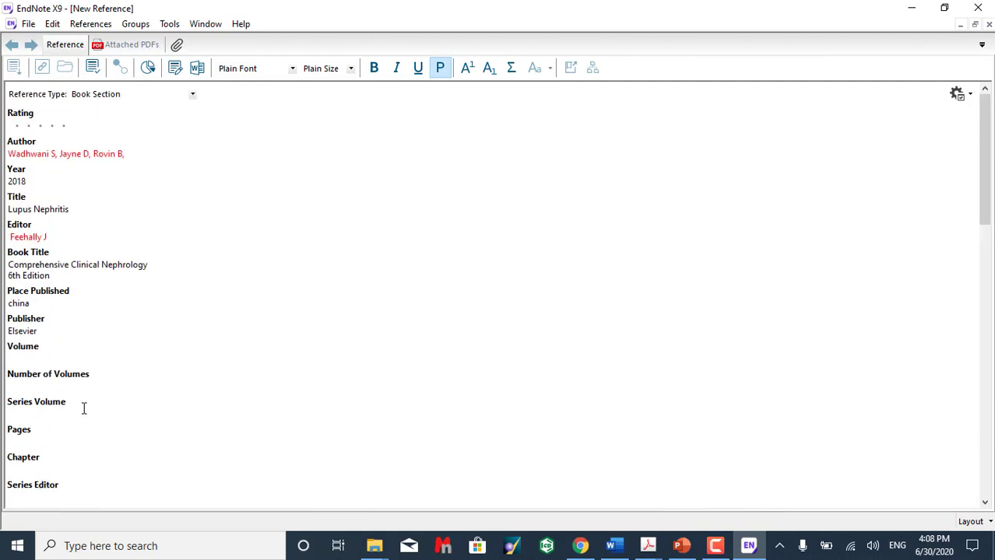
left_click(988, 24)
left_click(424, 311)
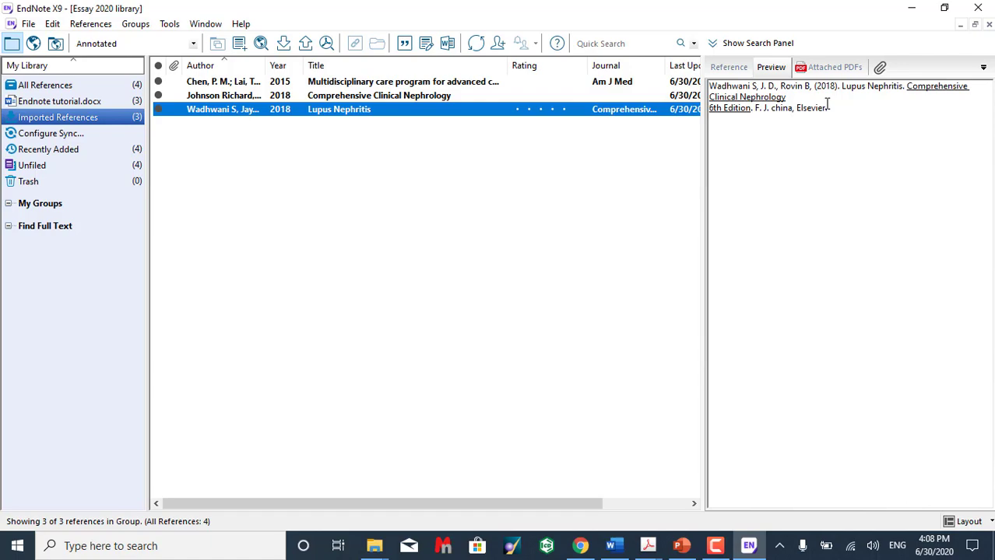
Switch to the Word document and insert the selected EndNote citation after "cohort or cross-sectional studies", preceded by a space
mouse_move(682, 549)
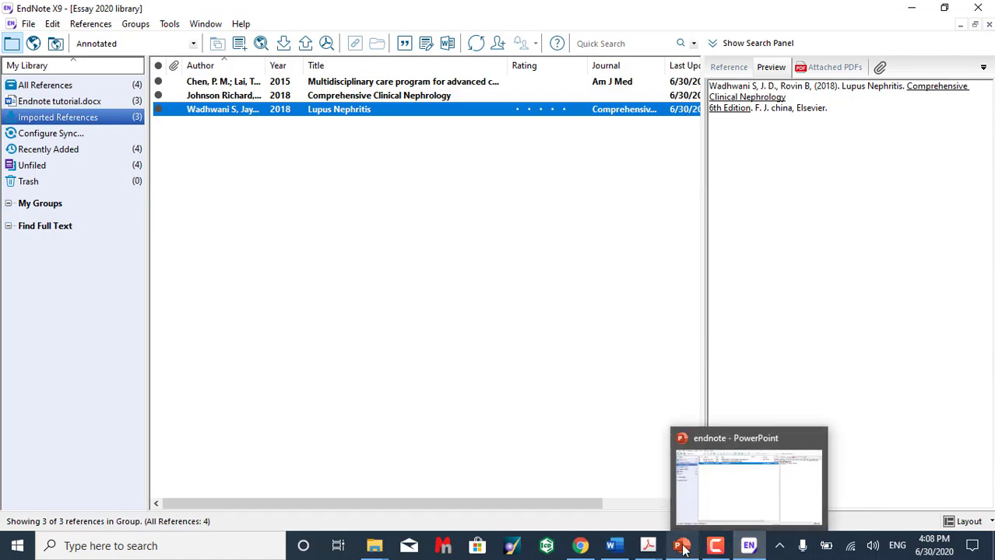
left_click(613, 517)
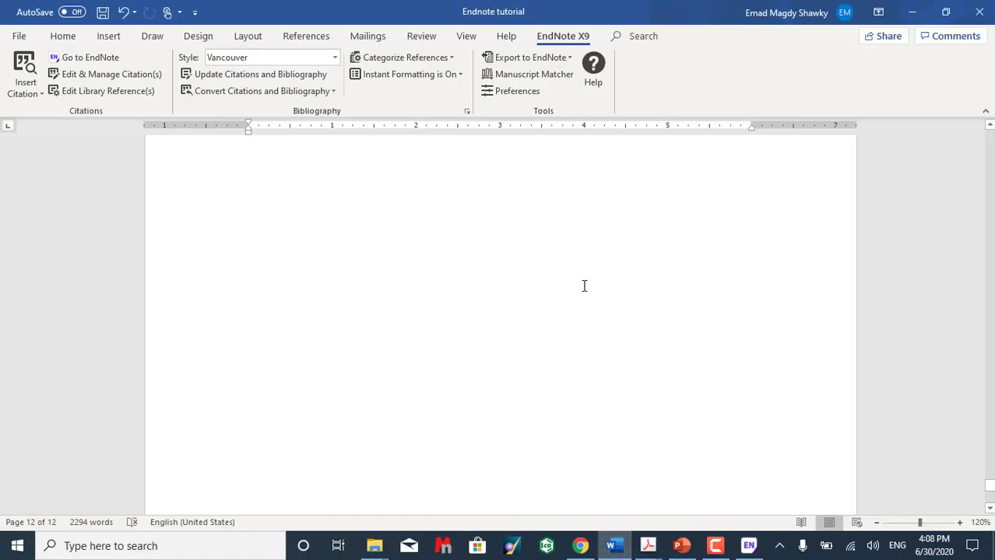
scroll(605, 223, "up", 5)
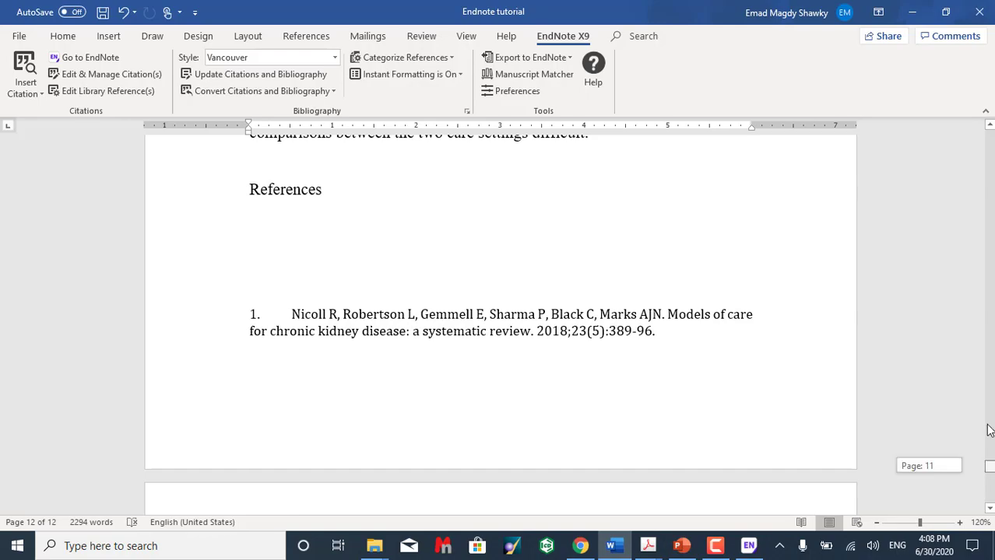
left_click_drag(989, 430, 987, 136)
scroll(384, 390, "down", 3)
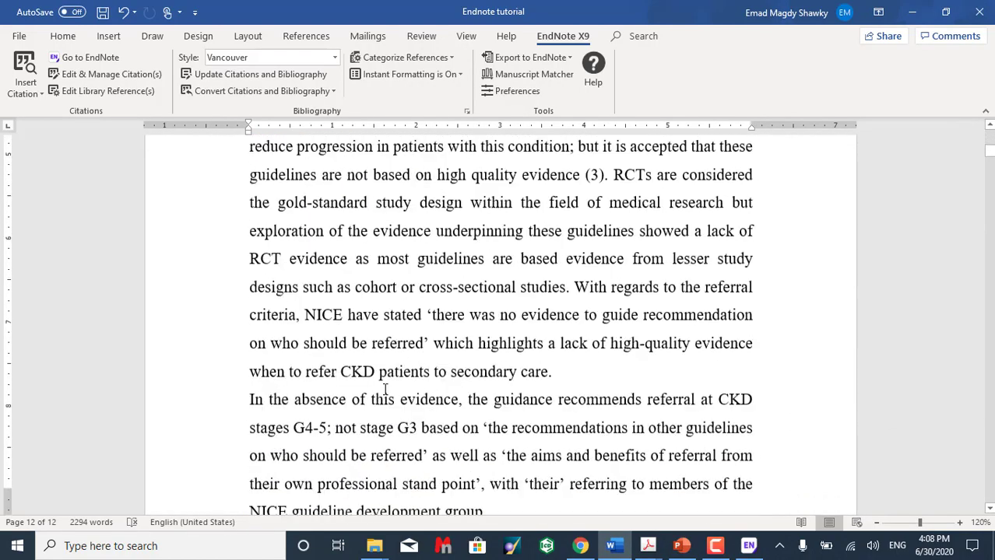
scroll(385, 390, "down", 8)
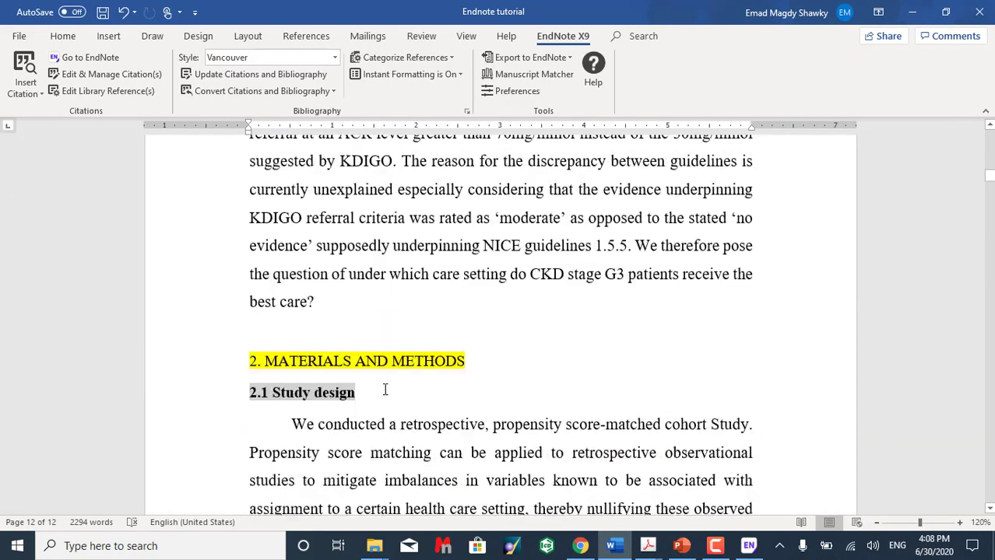
scroll(385, 389, "up", 6)
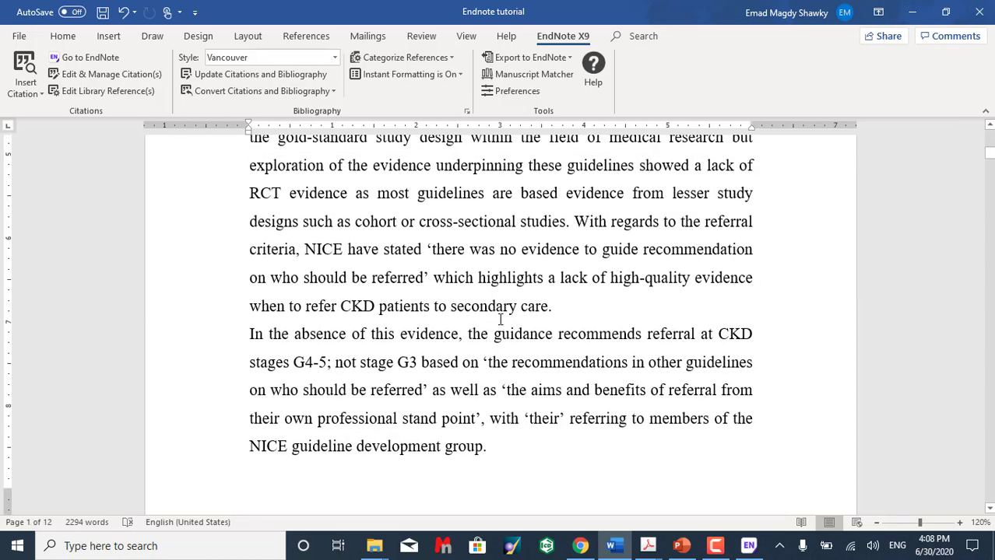
scroll(500, 320, "up", 2)
left_click(566, 348)
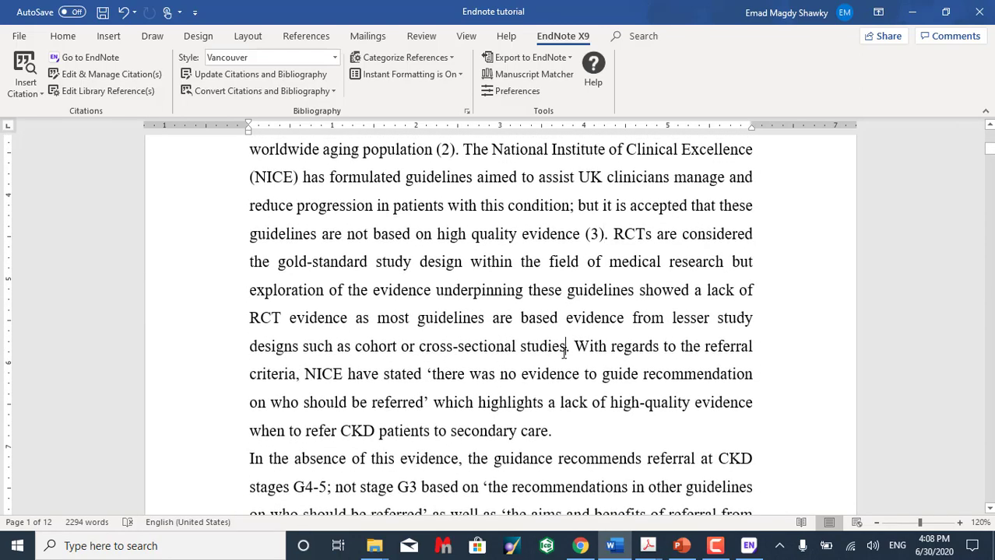
left_click(28, 90)
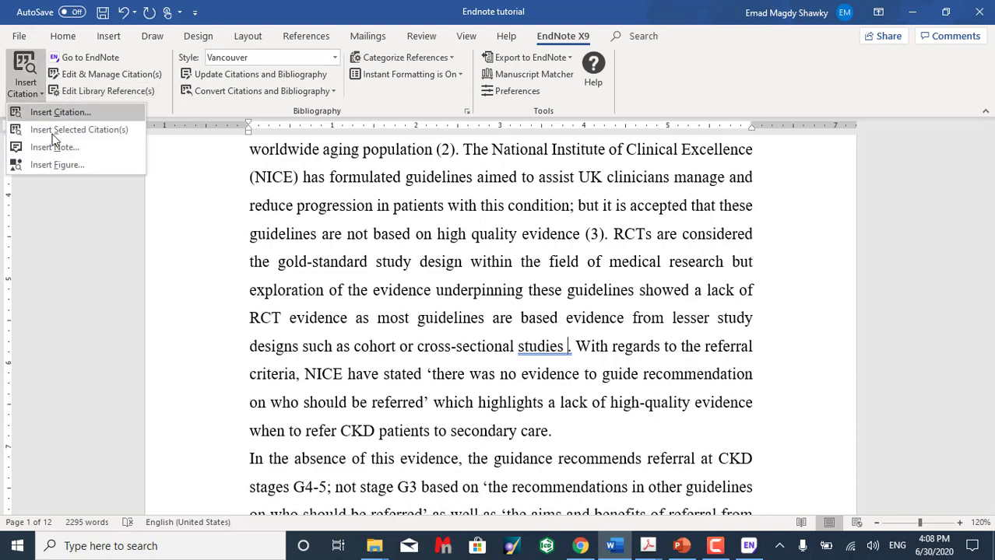
left_click(56, 131)
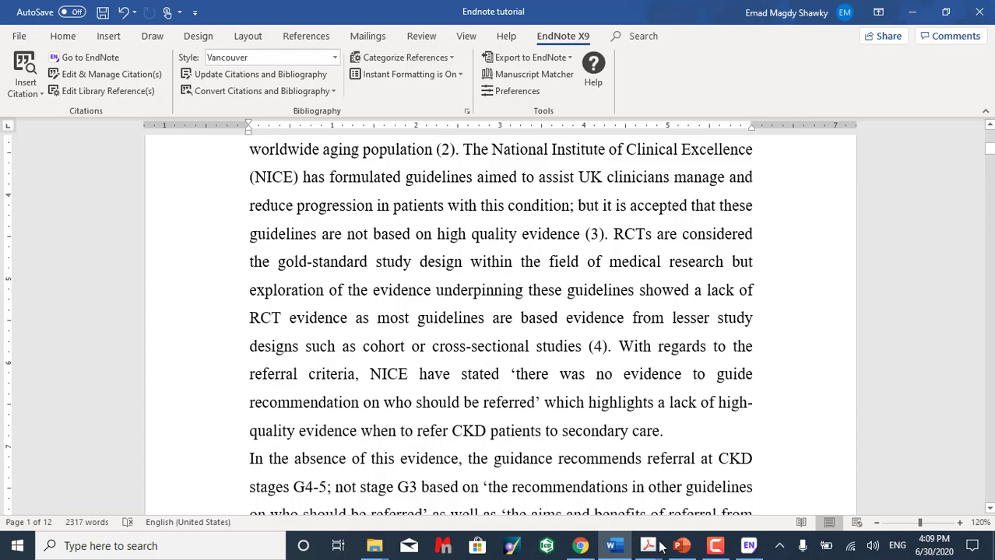
Return to the EndNote library and create a new reference with the reference type Book Section
mouse_move(746, 549)
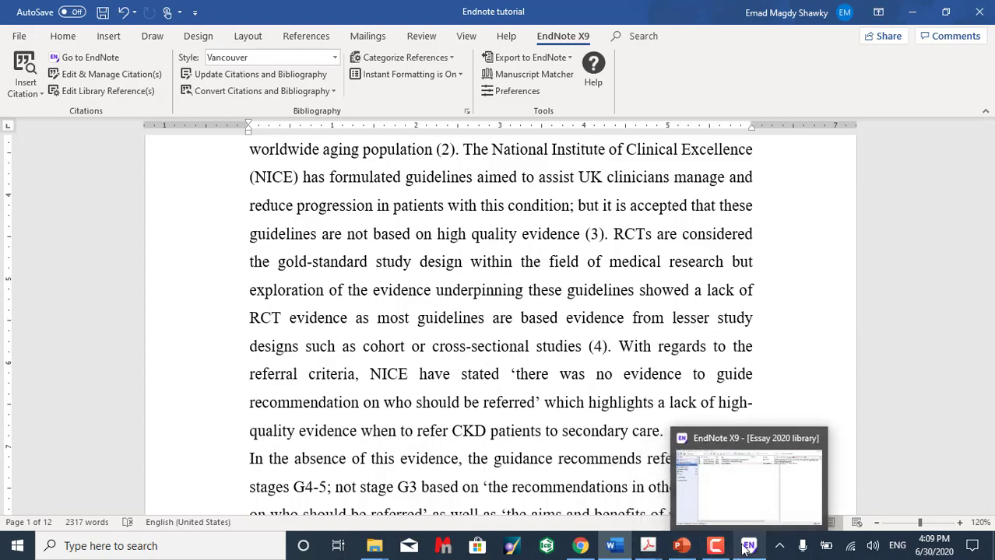
left_click(741, 502)
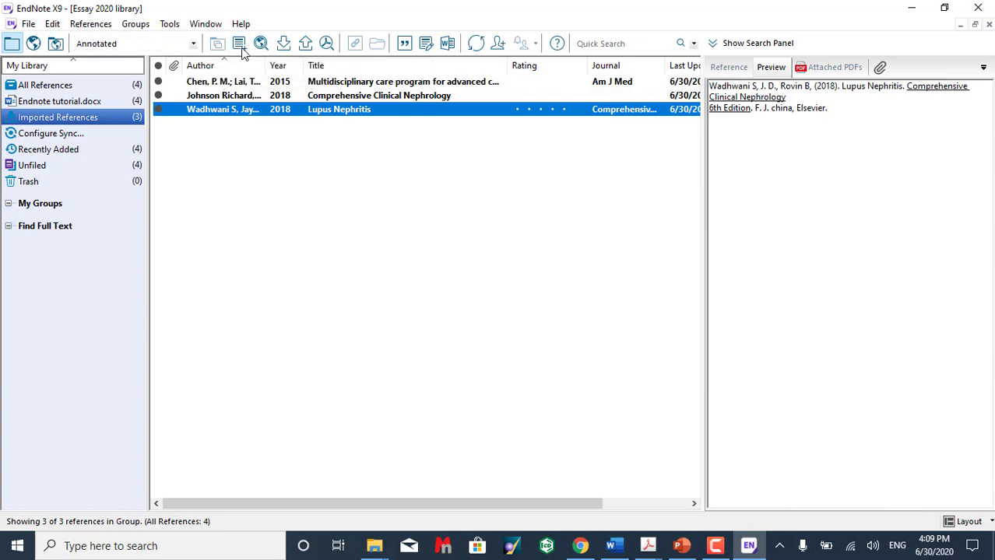
key("ctrl+n")
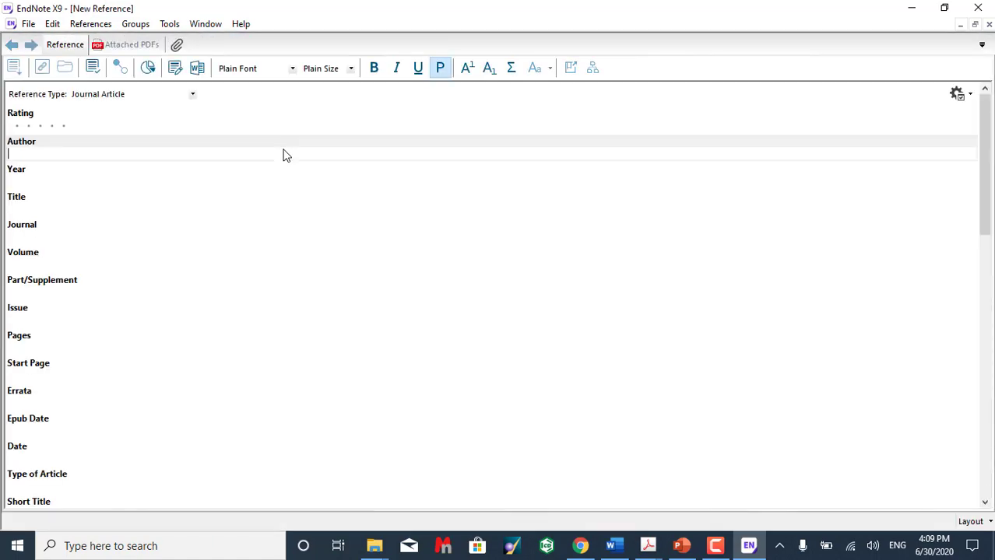
left_click(192, 95)
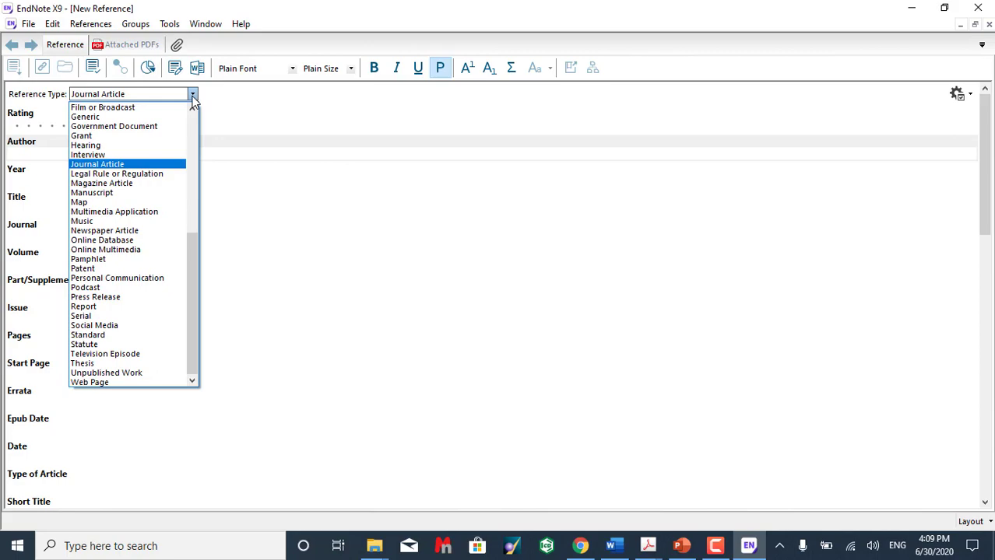
scroll(192, 100, "up", 7)
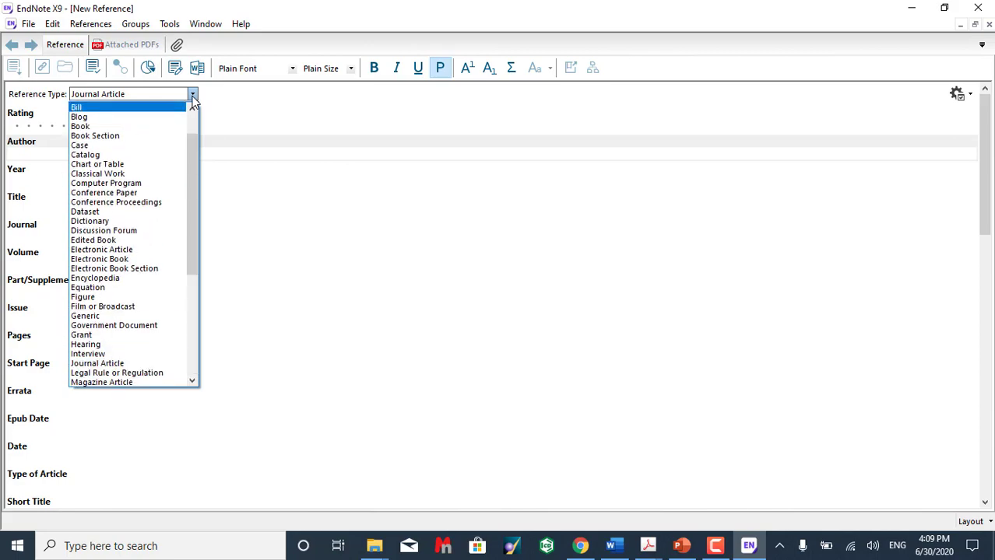
key("Down")
key("Down")
key("Down")
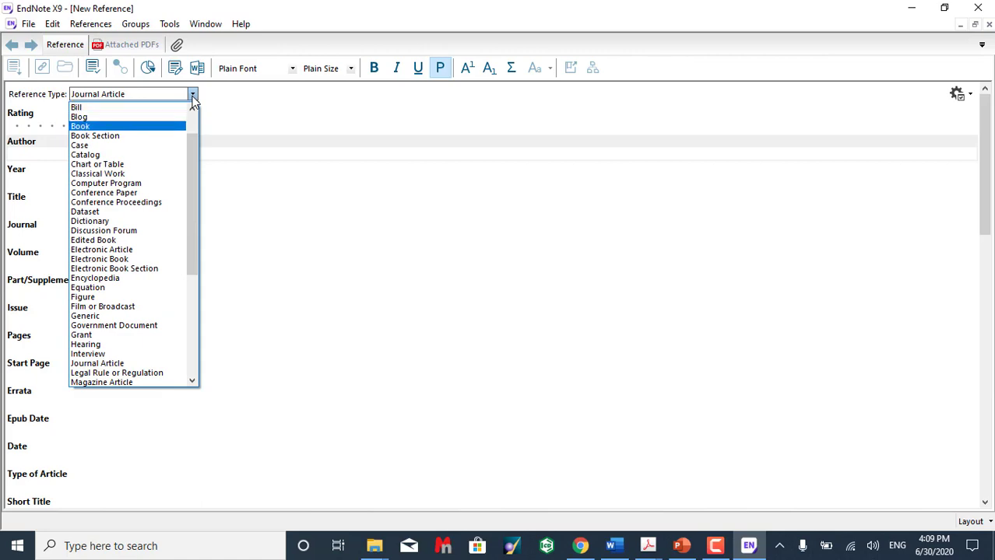
key("Return")
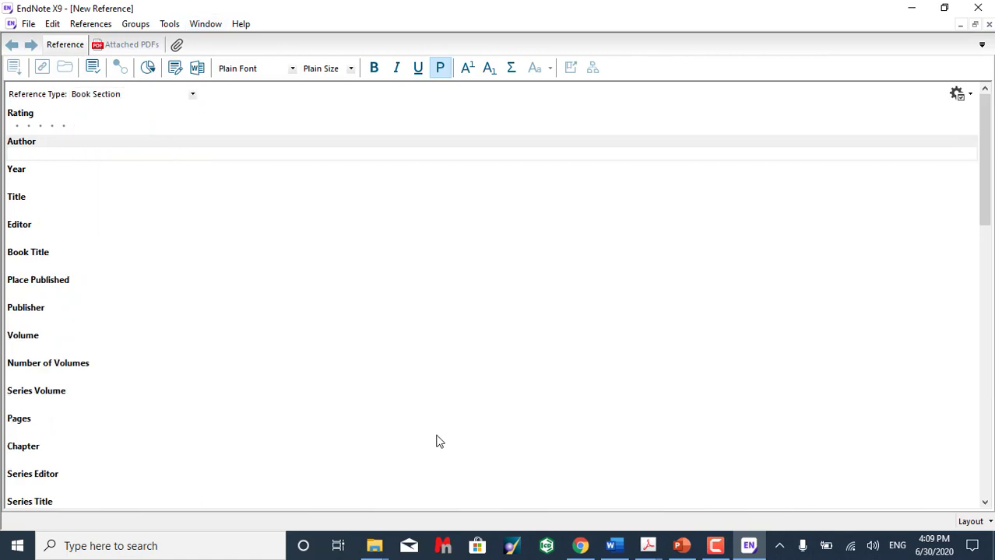
Switch to the UpToDate topic on epithelial carcinoma of the ovary in Chrome and check its last-updated date
left_click(580, 548)
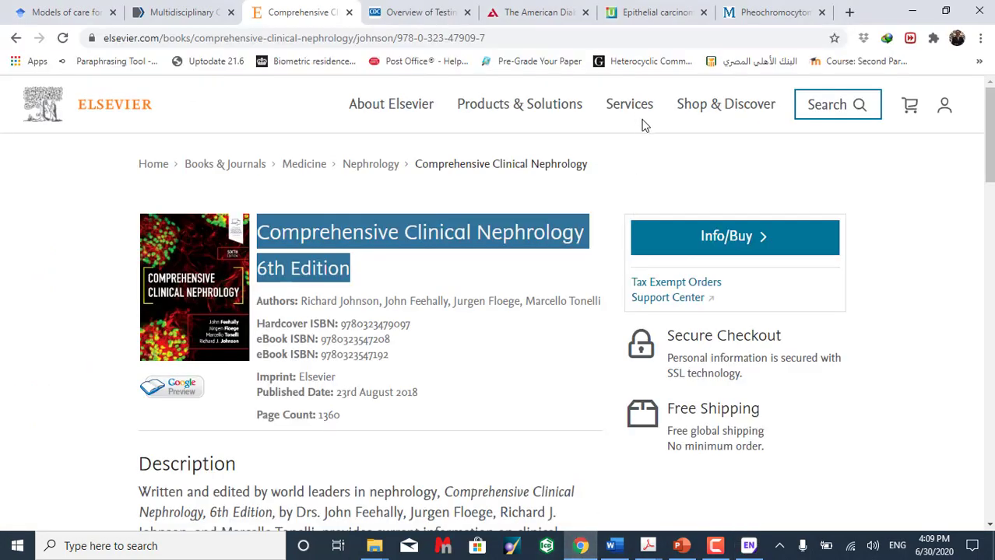
left_click(658, 12)
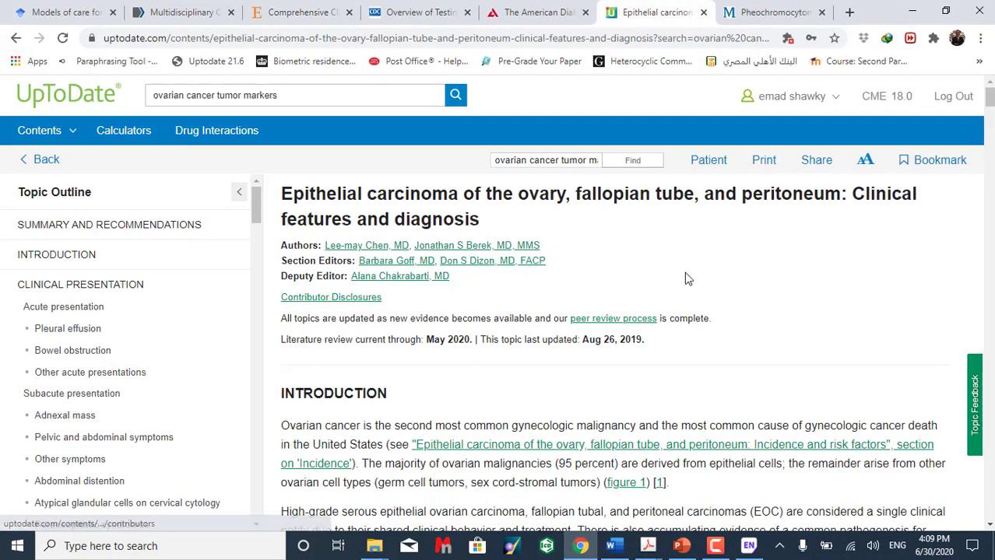
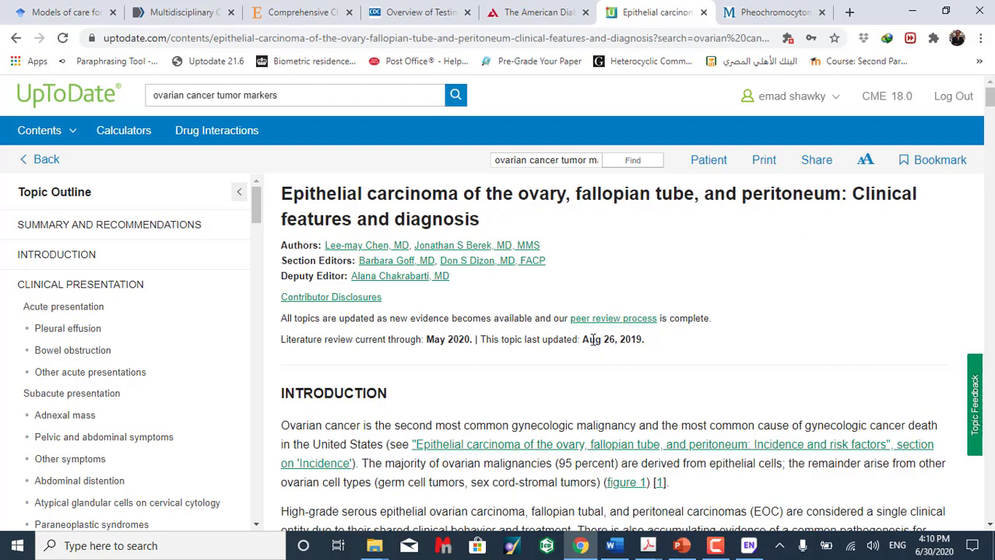
left_click_drag(581, 340, 638, 340)
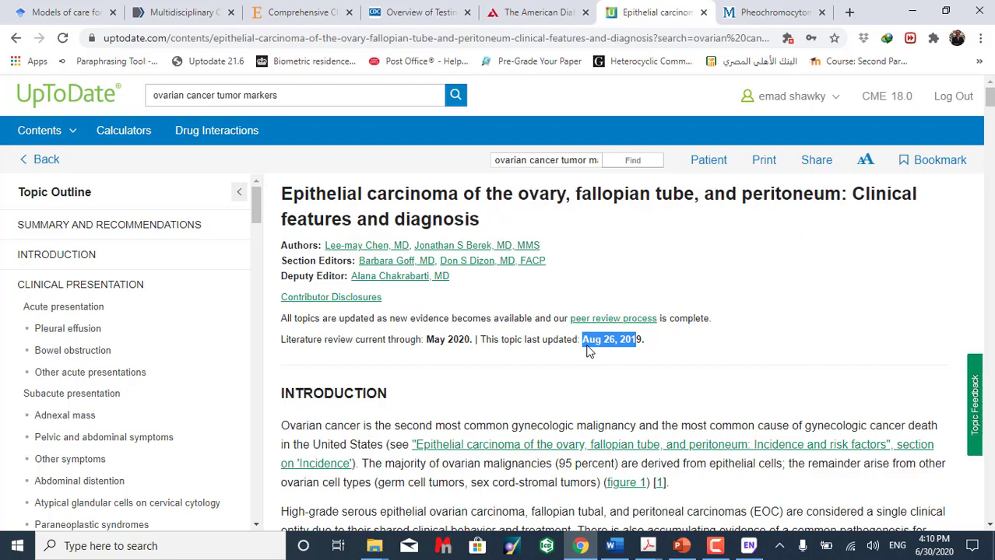
left_click(623, 355)
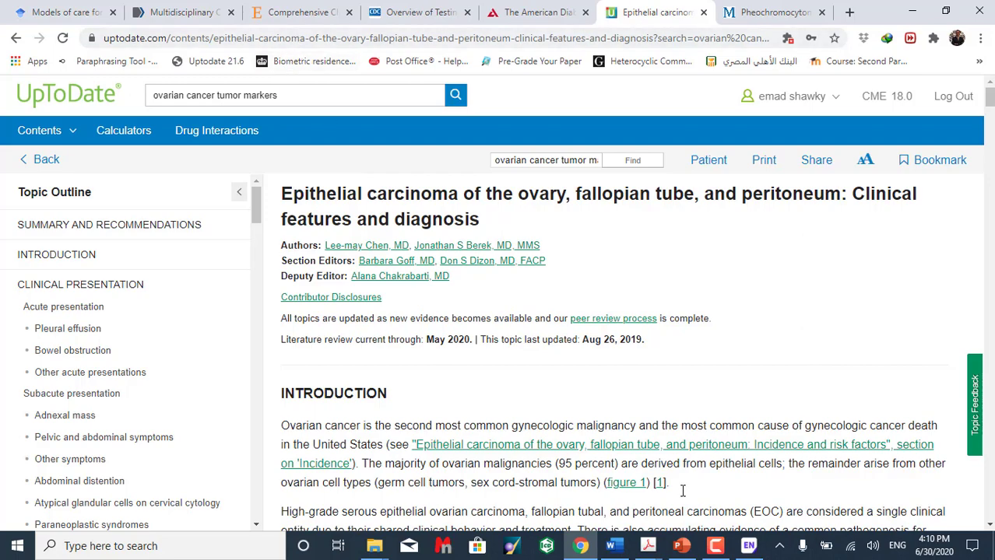
Copy both author names from the UpToDate topic in Chrome into the Author field of the new EndNote reference
left_click(749, 546)
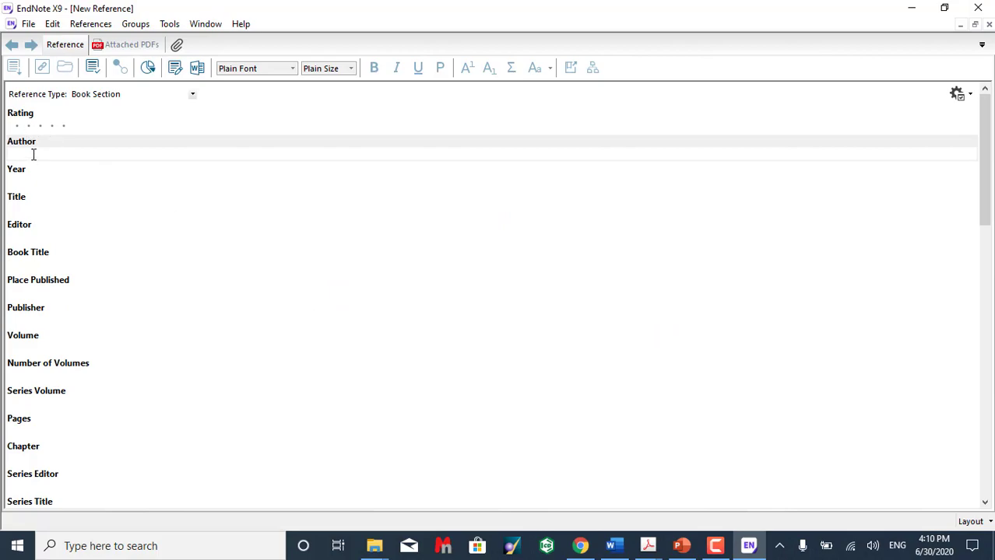
left_click(749, 546)
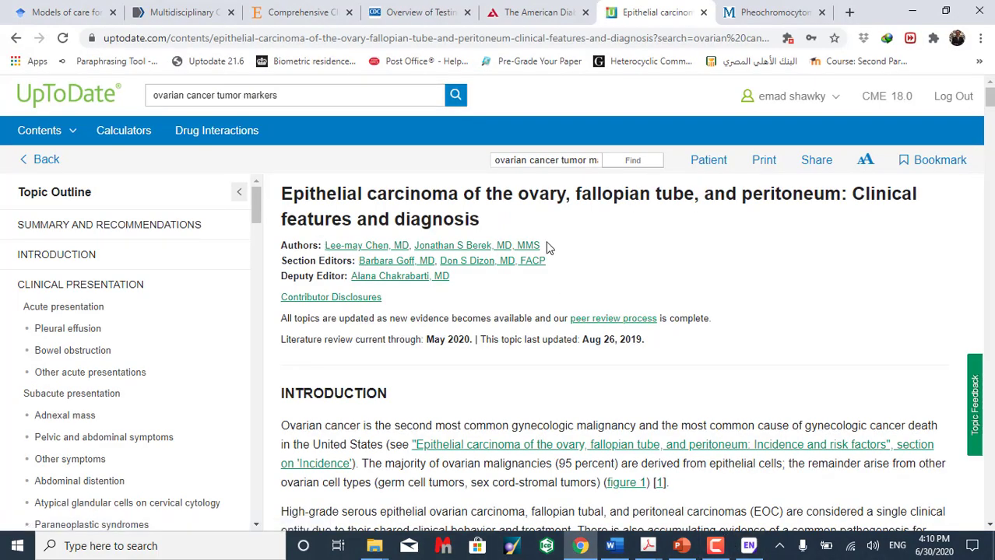
left_click_drag(550, 247, 323, 246)
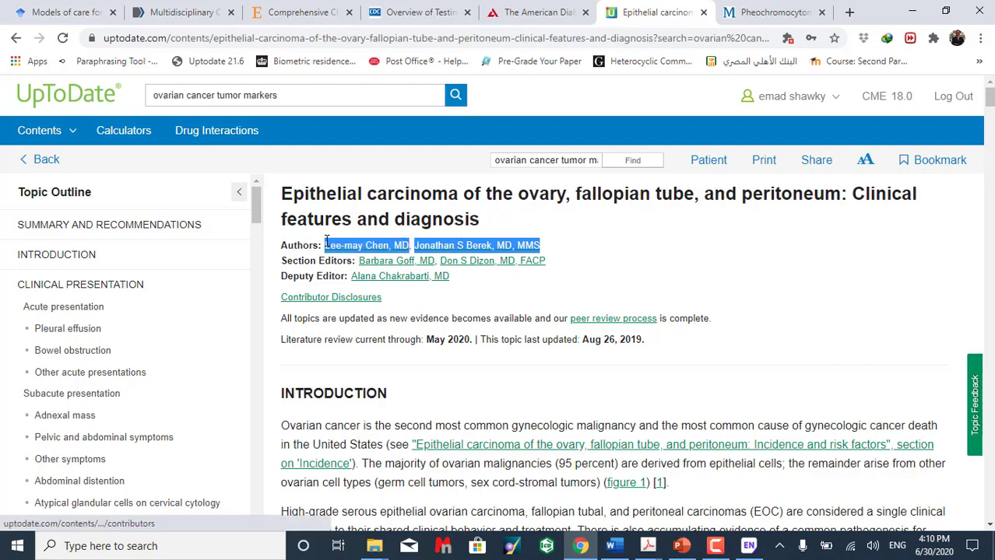
left_click(749, 546)
left_click(56, 151)
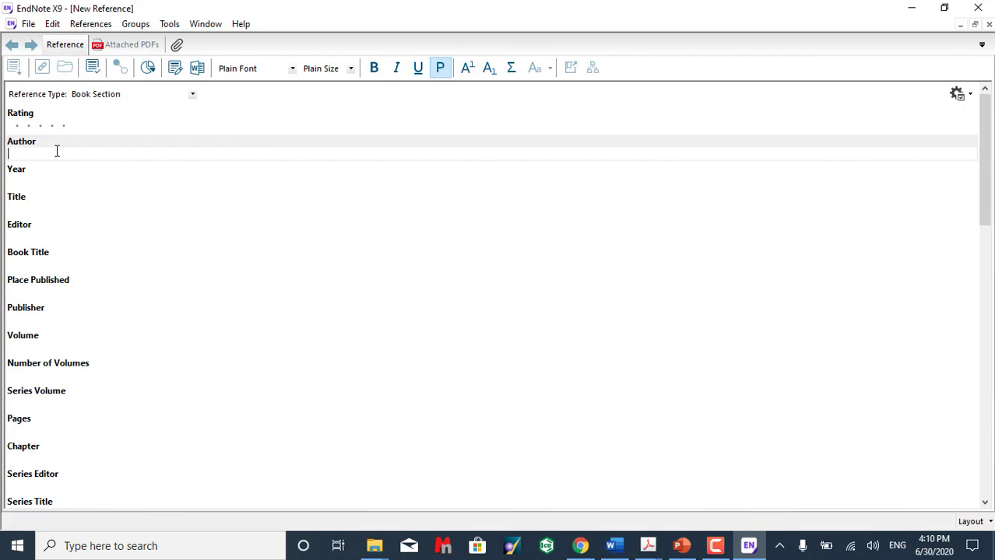
type("Lee-may Chen, MDJonathan S Berek, MD, MMS")
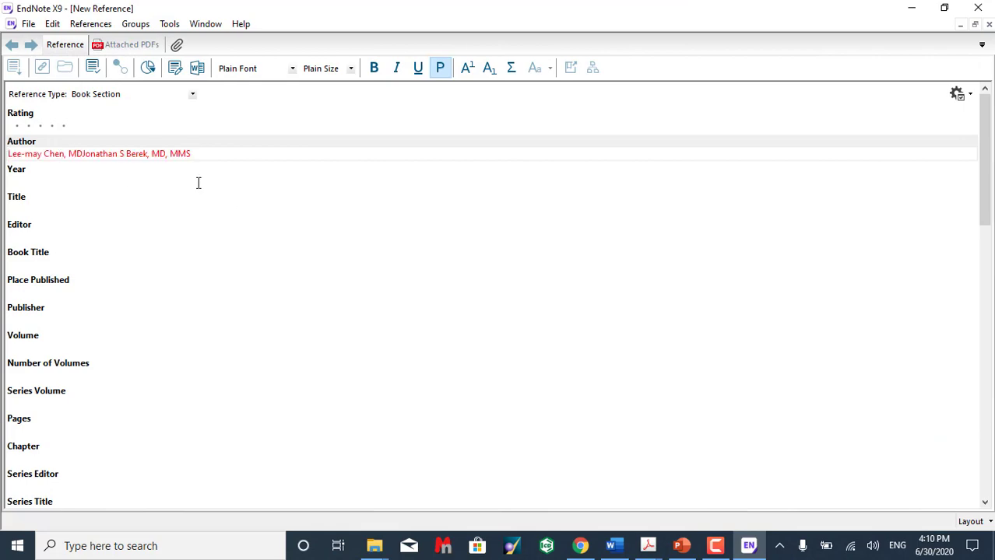
Shorten the pasted Author entry to the first author's surname and initial, followed by a comma
key("BackSpace")
key("BackSpace")
key("BackSpace")
key("BackSpace")
key("BackSpace")
key("BackSpace")
key("BackSpace")
key("BackSpace")
key("BackSpace")
key("BackSpace")
key("BackSpace")
key("BackSpace")
key("BackSpace")
key("BackSpace")
key("BackSpace")
key("BackSpace")
key("BackSpace")
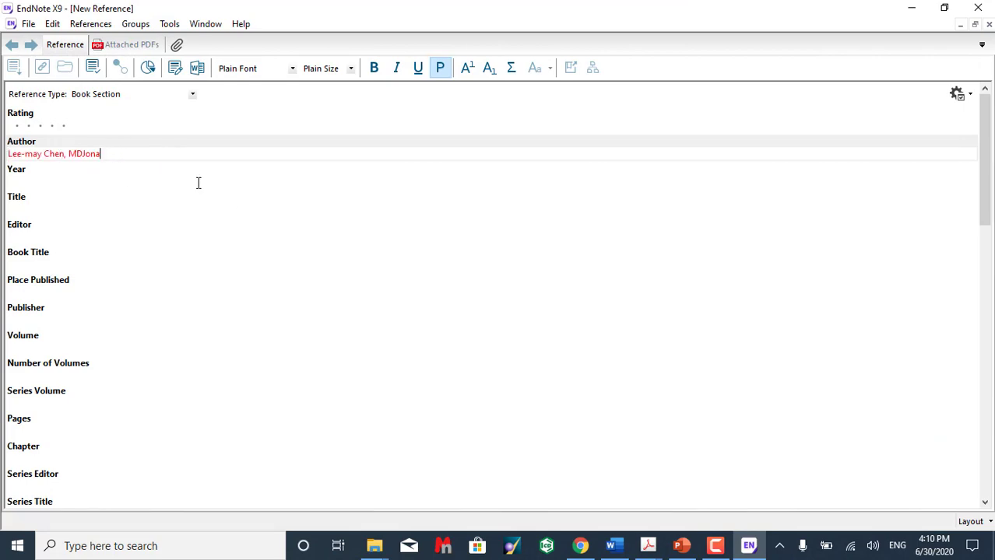
key("BackSpace")
key("BackSpace")
key("BackSpace")
key("BackSpace")
key("BackSpace")
key("BackSpace")
key("BackSpace")
key("BackSpace")
key("BackSpace")
key("BackSpace")
key("BackSpace")
key("BackSpace")
key("BackSpace")
key("BackSpace")
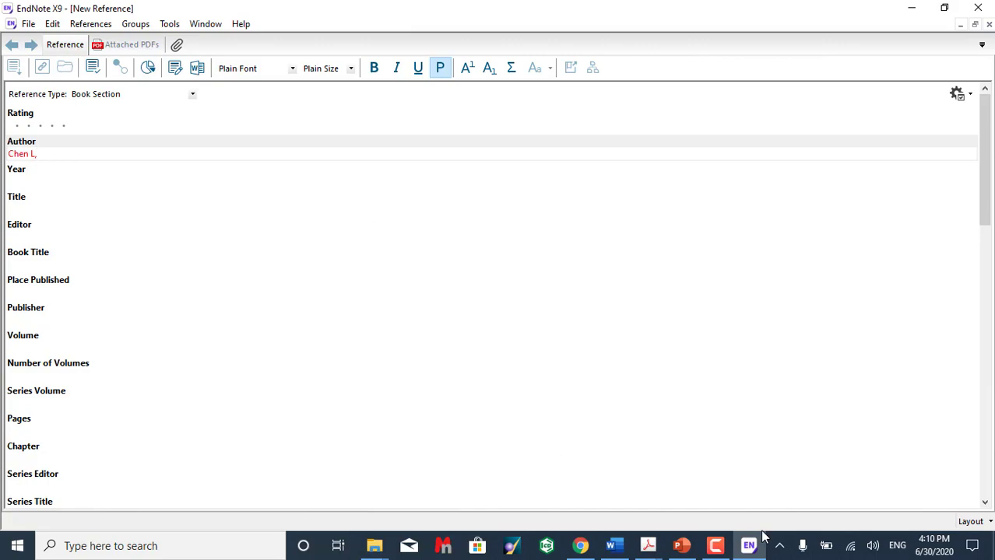
Copy the second author's name from the UpToDate topic in Chrome and append it to the EndNote Author field
key("alt+Tab")
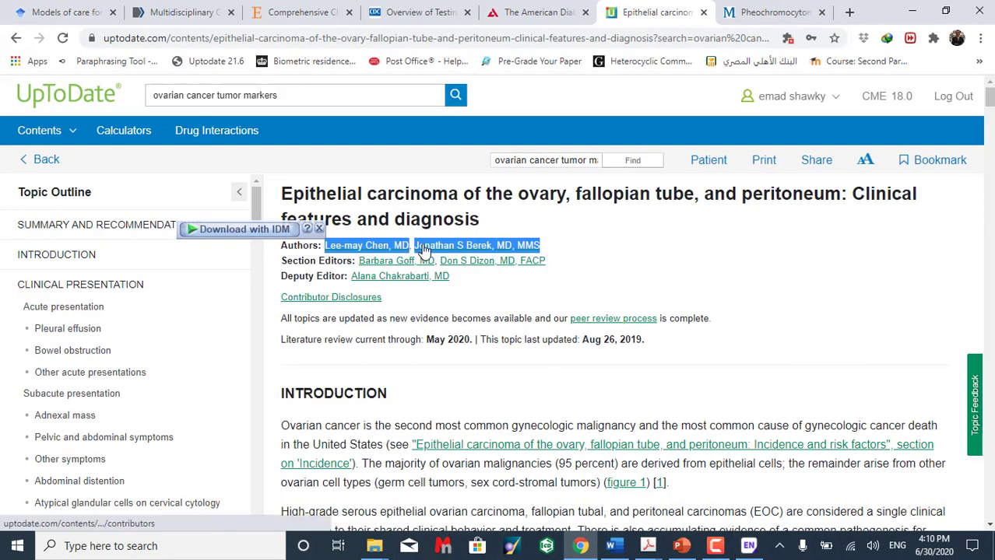
left_click(624, 248)
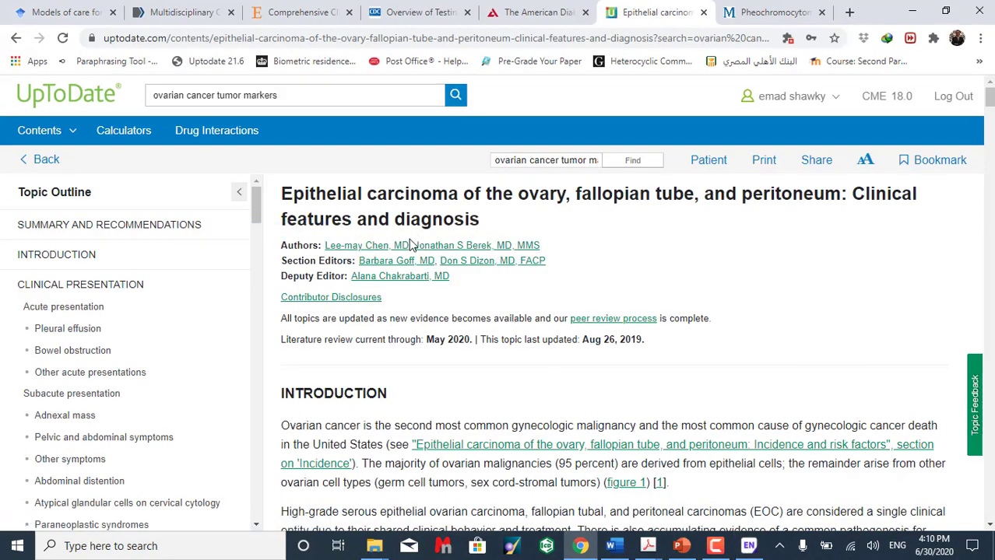
left_click_drag(576, 246, 412, 245)
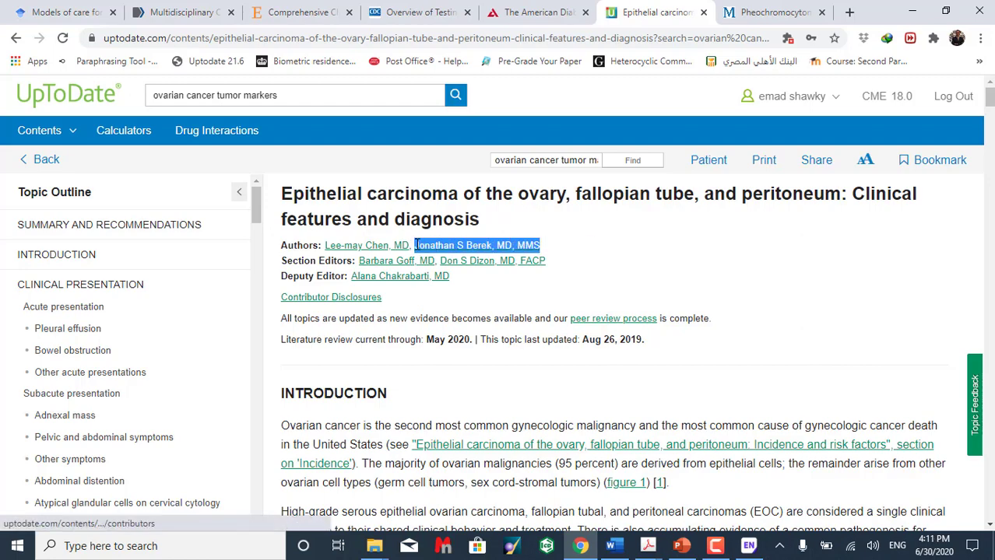
key("ctrl+c")
key("alt+Tab")
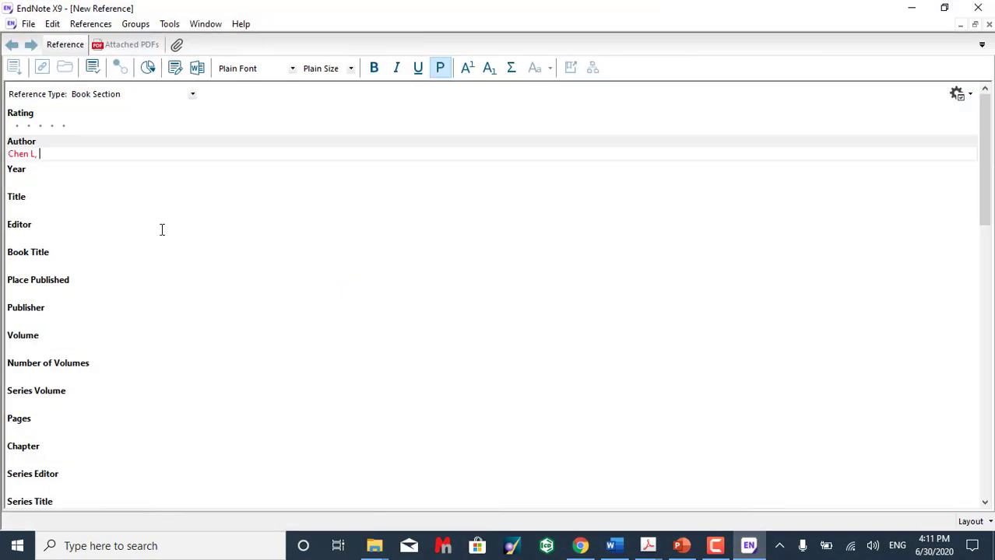
key("ctrl+v")
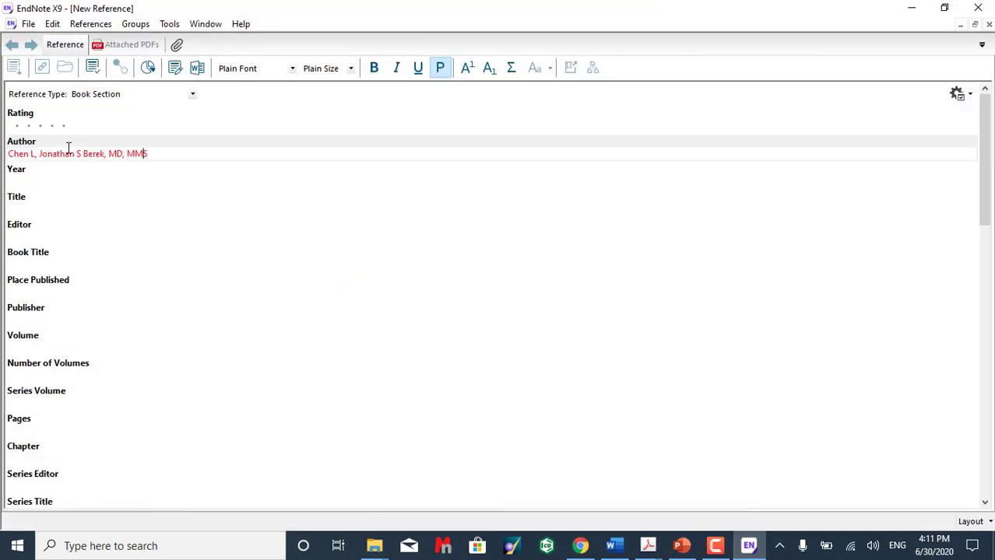
Reduce the second author's entry in the Author field to surname and initial, ending with a comma
key("BackSpace")
key("BackSpace")
key("BackSpace")
key("BackSpace")
key("BackSpace")
key("BackSpace")
key("BackSpace")
key("BackSpace")
key("BackSpace")
key("BackSpace")
key("BackSpace")
key("BackSpace")
key("BackSpace")
key("BackSpace")
key("BackSpace")
key("BackSpace")
key("BackSpace")
key("BackSpace")
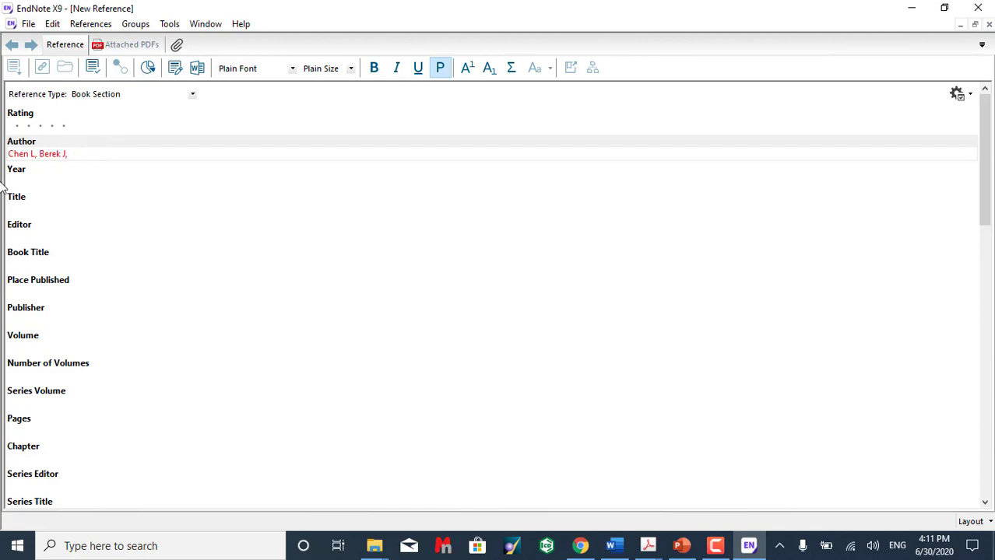
Set the Year to 2019 and copy the UpToDate topic's title from Chrome into the reference's Title field
left_click(27, 181)
type("2019")
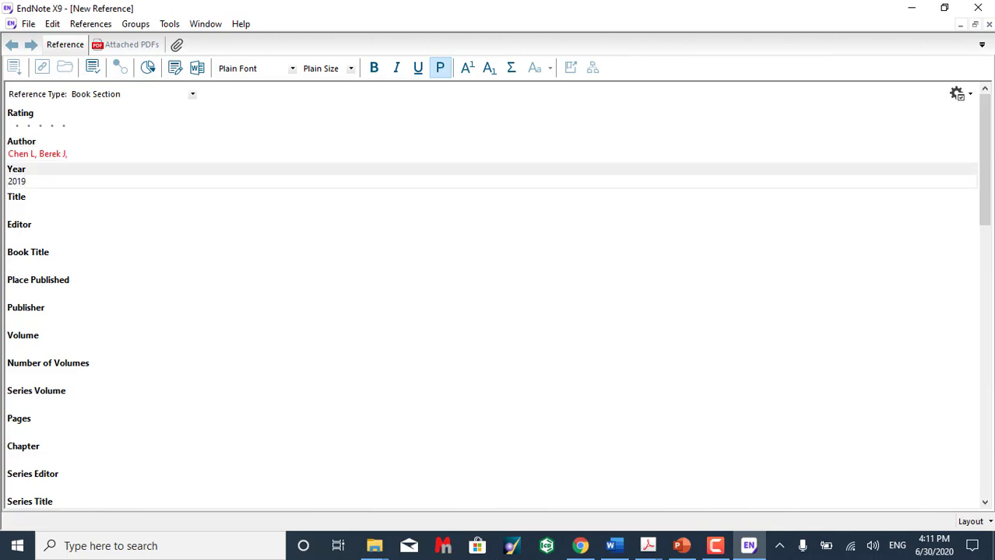
left_click(24, 206)
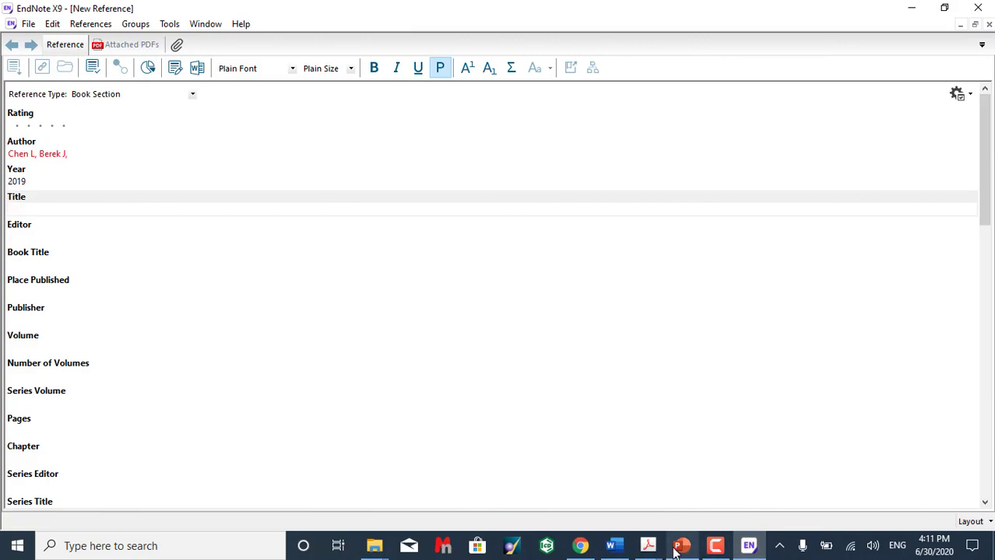
mouse_move(648, 550)
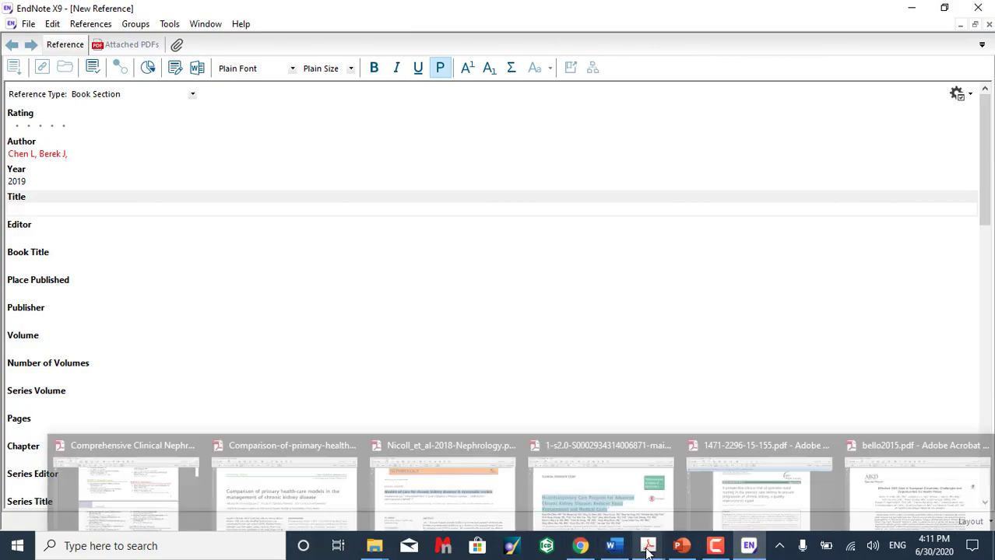
left_click(580, 546)
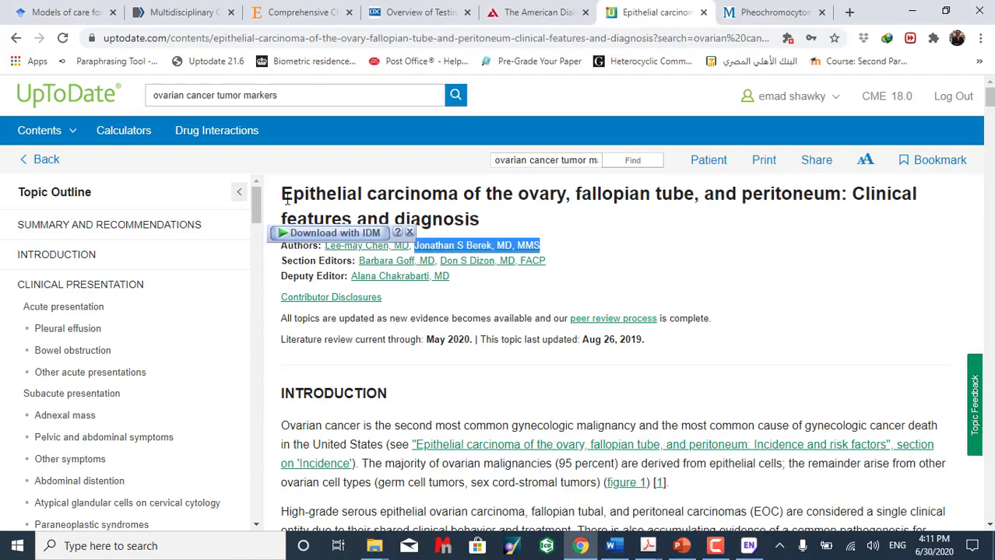
left_click_drag(287, 200, 505, 236)
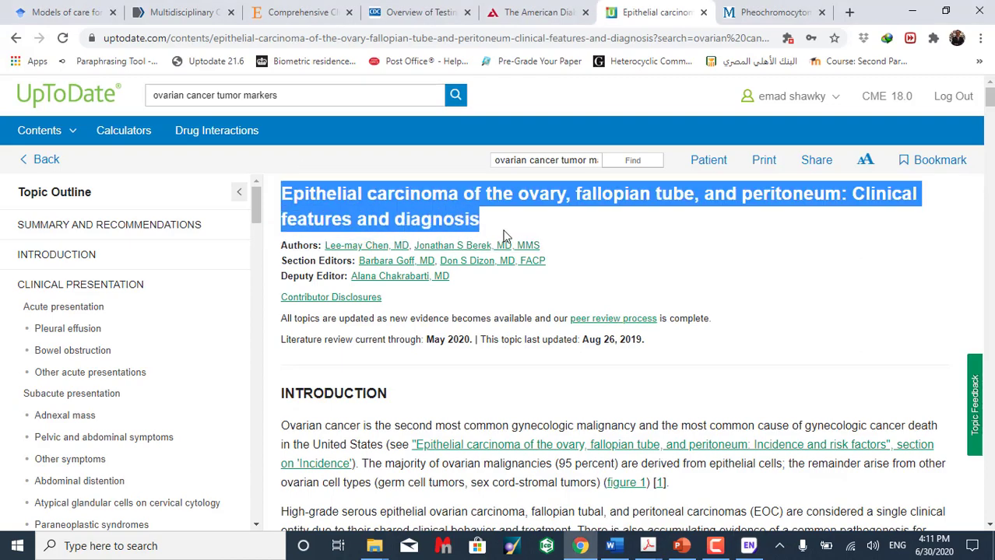
left_click(748, 546)
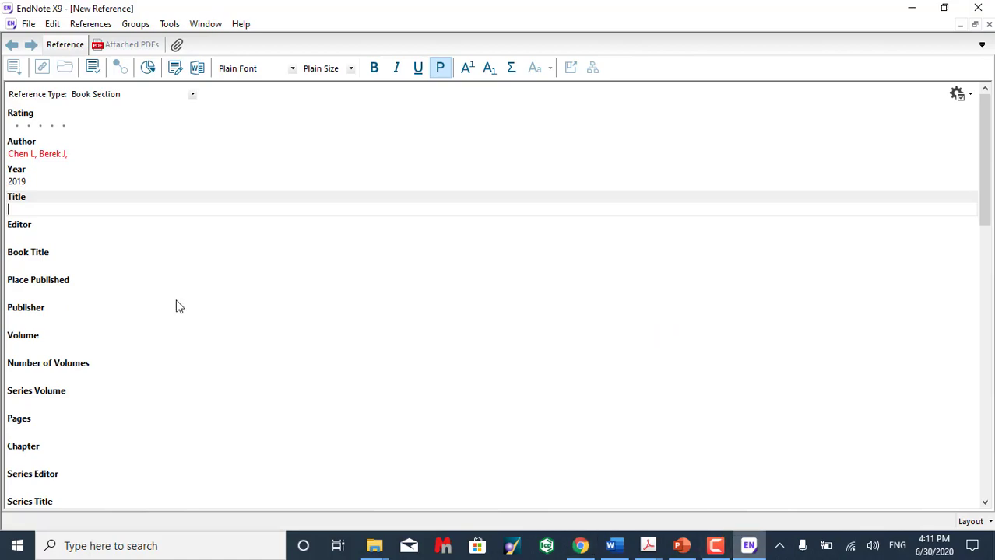
key("ctrl+v")
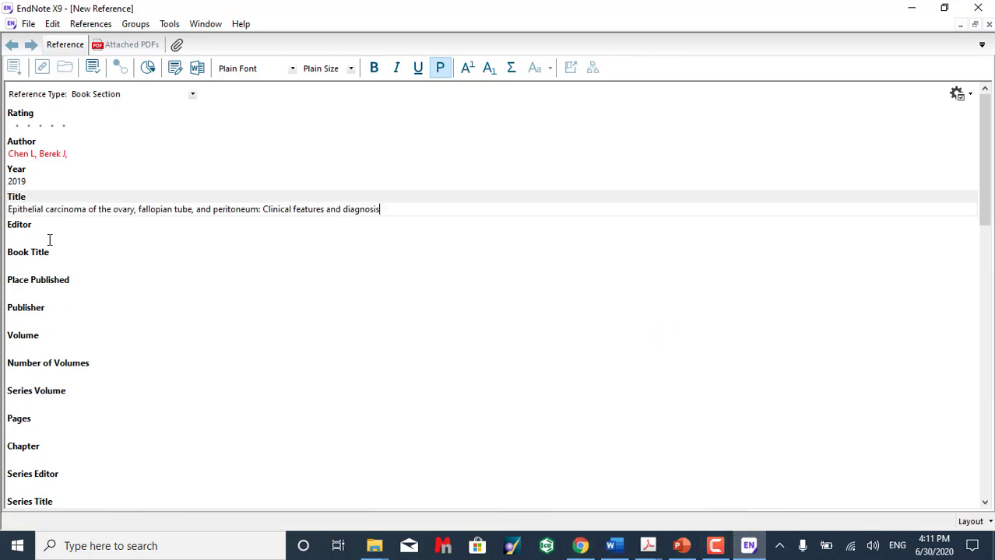
Copy the deputy editor's name from the UpToDate topic into the EndNote Editor field and rewrite it as surname and initial
left_click(749, 545)
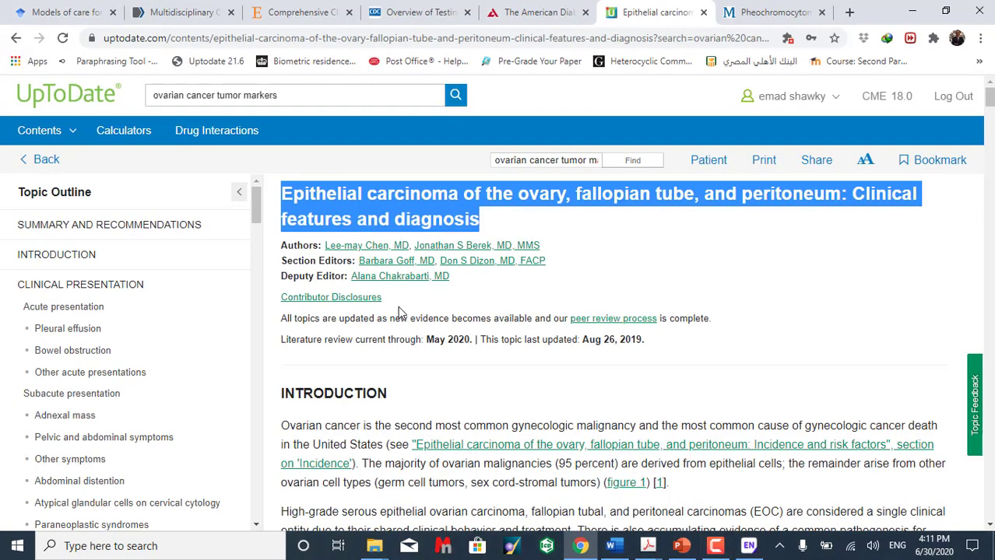
left_click_drag(451, 276, 353, 275)
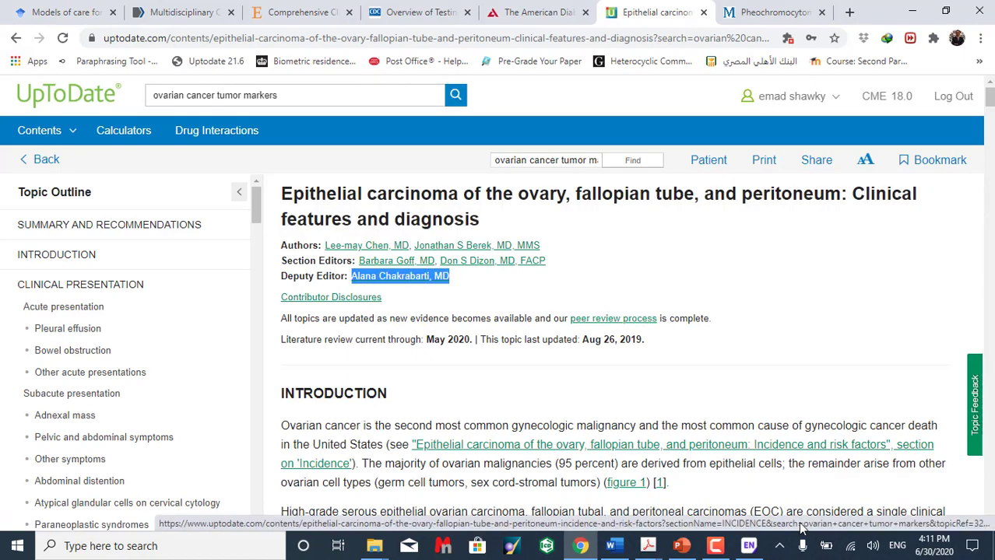
key("alt+Tab")
left_click(43, 233)
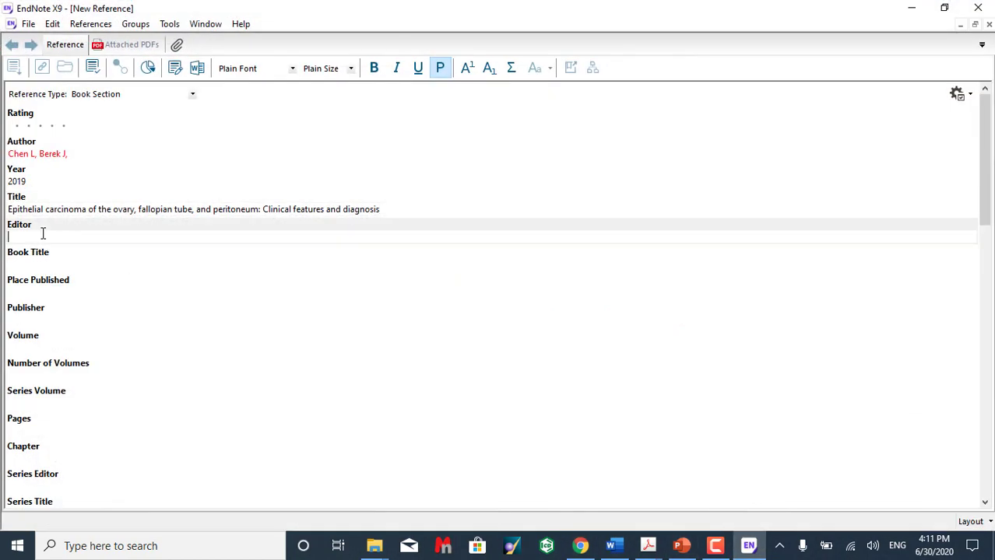
key("ctrl+v")
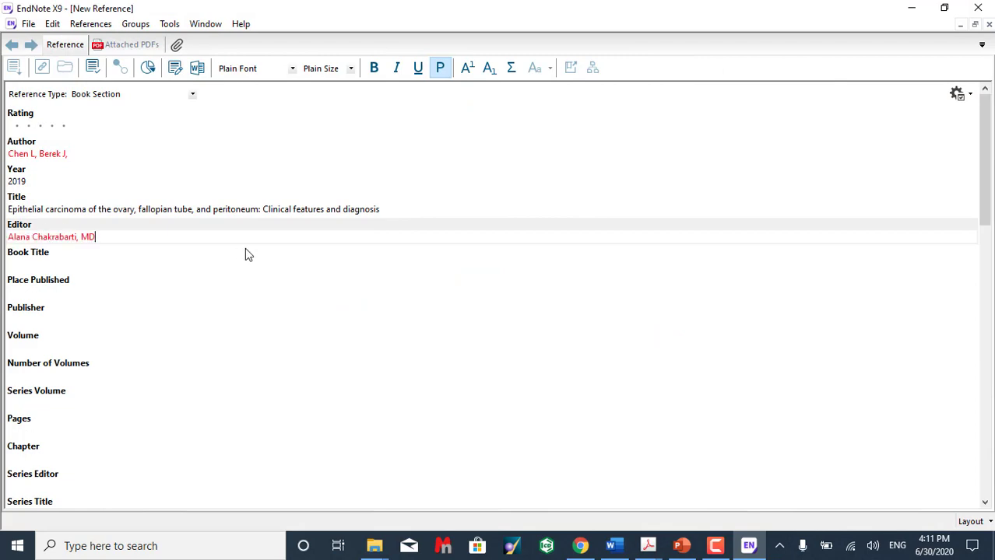
key("BackSpace")
key("BackSpace")
key("BackSpace")
key("BackSpace")
key("BackSpace")
key("BackSpace")
key("BackSpace")
key("BackSpace")
key("BackSpace")
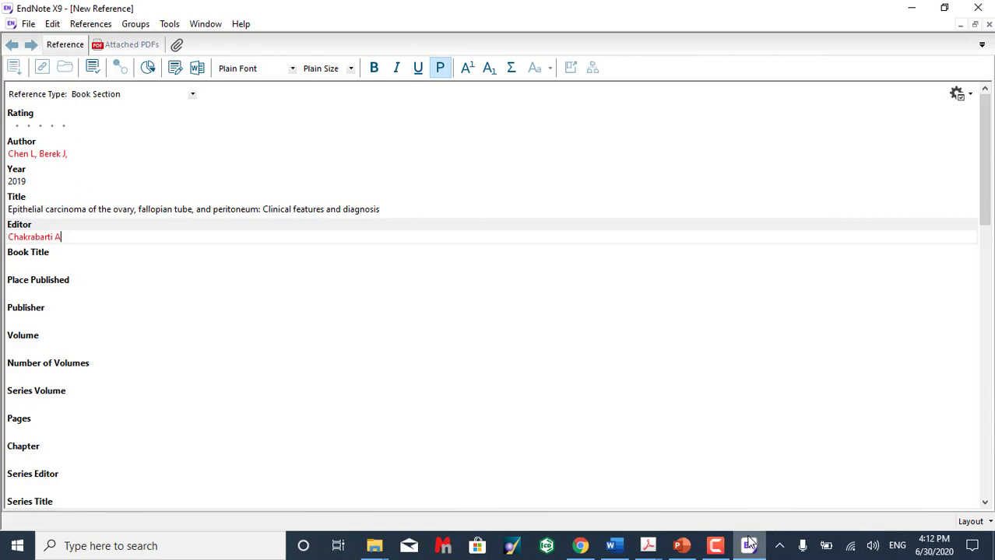
Enter "Uptodate" as the Publisher of the new Book Section reference
left_click(17, 317)
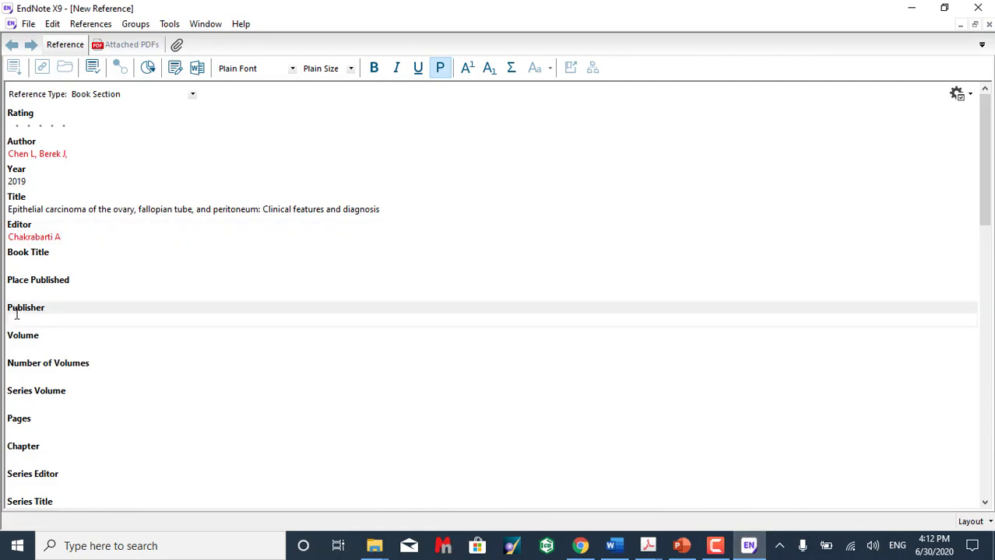
type("Uptodate")
scroll(44, 403, "down", 1)
scroll(44, 404, "down", 2)
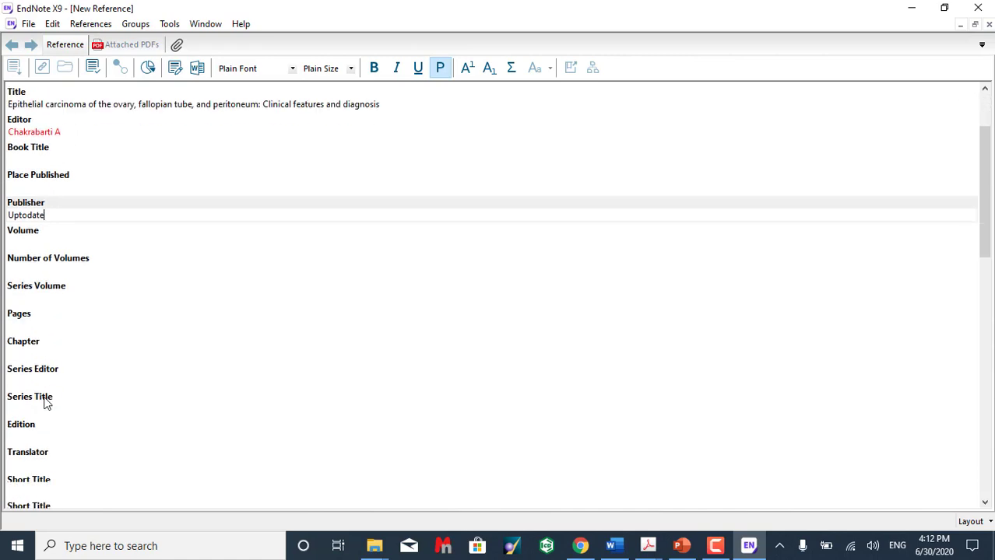
scroll(44, 403, "down", 1)
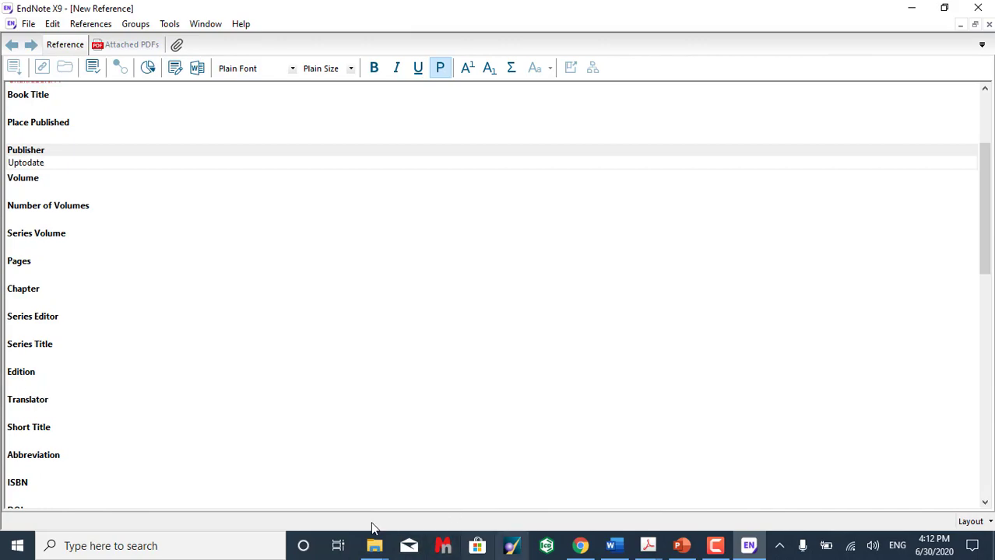
scroll(56, 386, "down", 3)
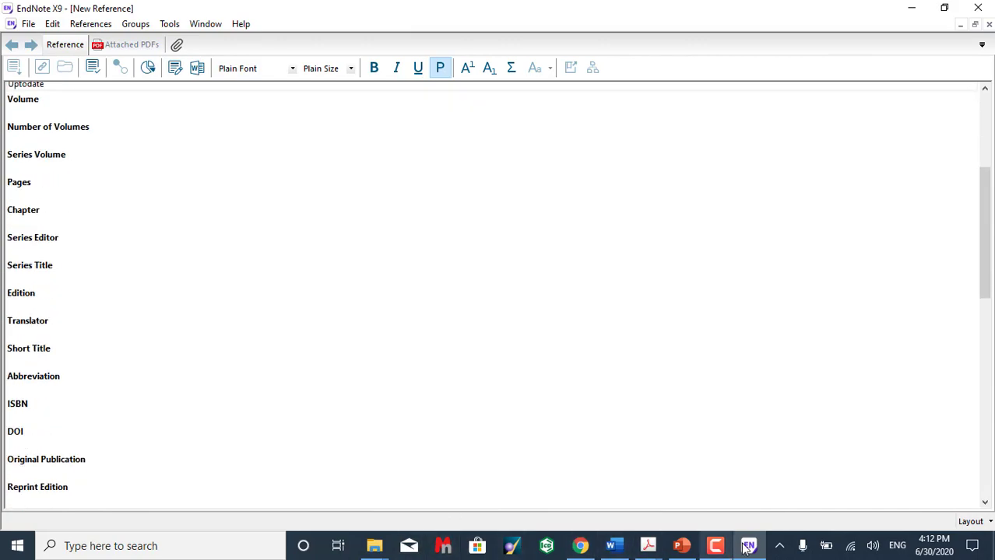
Copy the UpToDate topic's web address from Chrome and paste it into the URL field of the EndNote reference
left_click(580, 545)
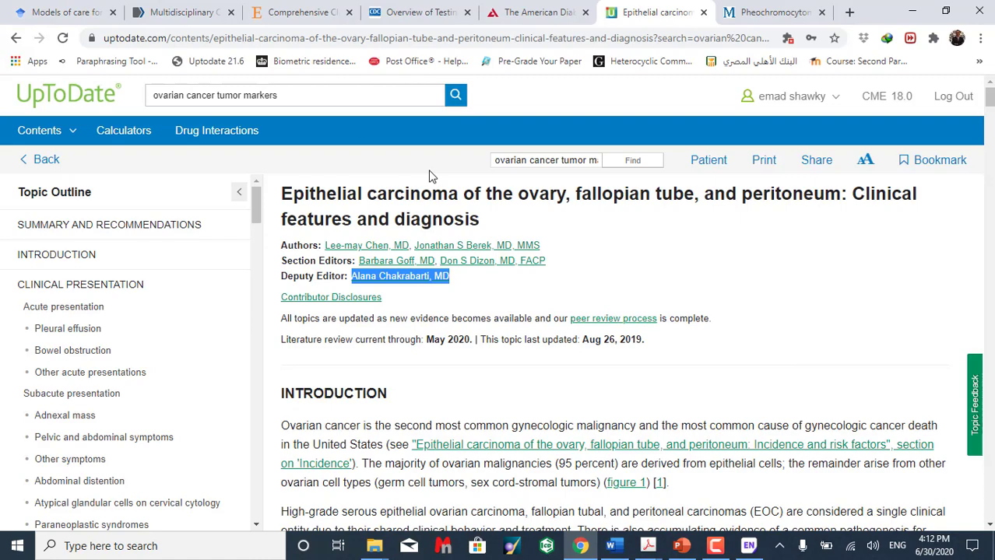
left_click(151, 38)
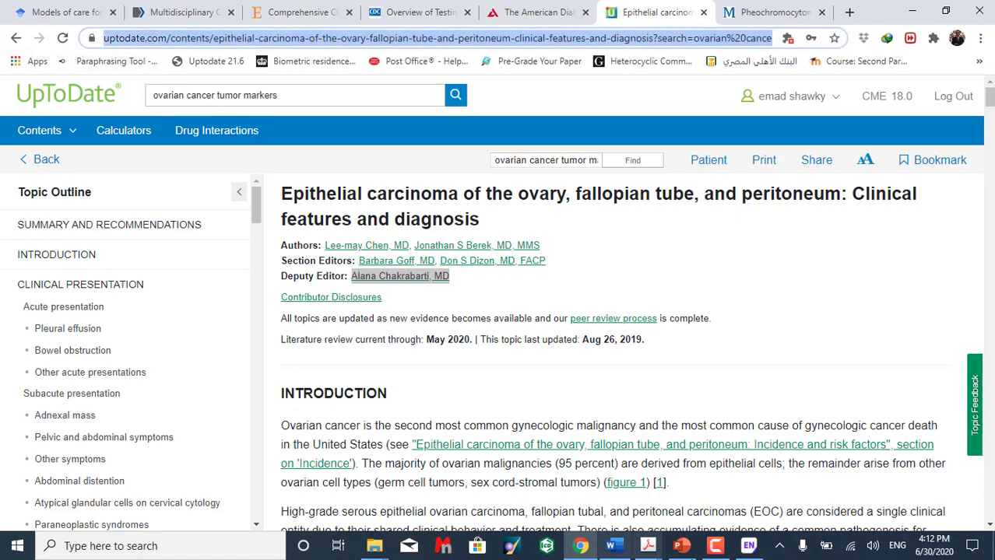
left_click(749, 545)
scroll(68, 289, "down", 3)
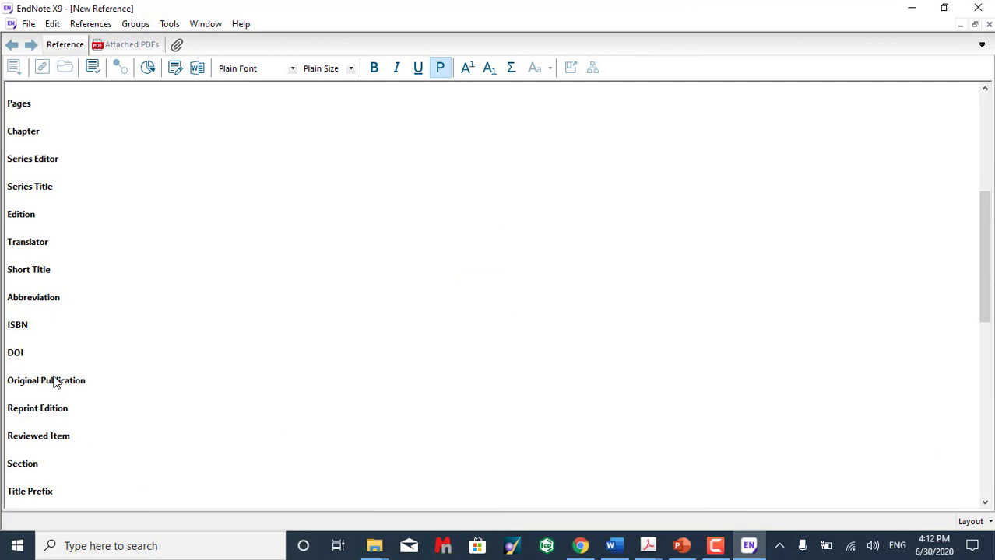
scroll(55, 381, "down", 2)
scroll(54, 382, "down", 10)
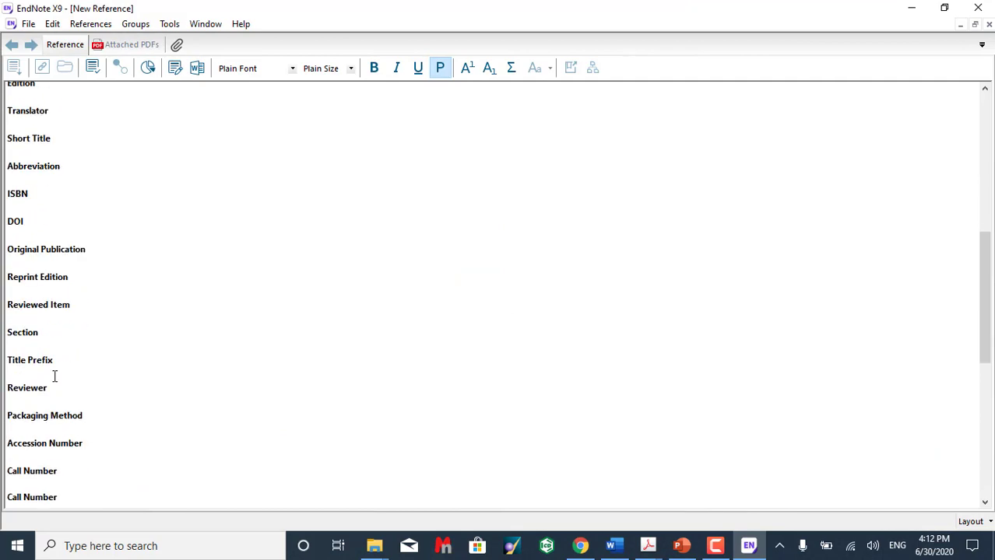
scroll(55, 377, "down", 1)
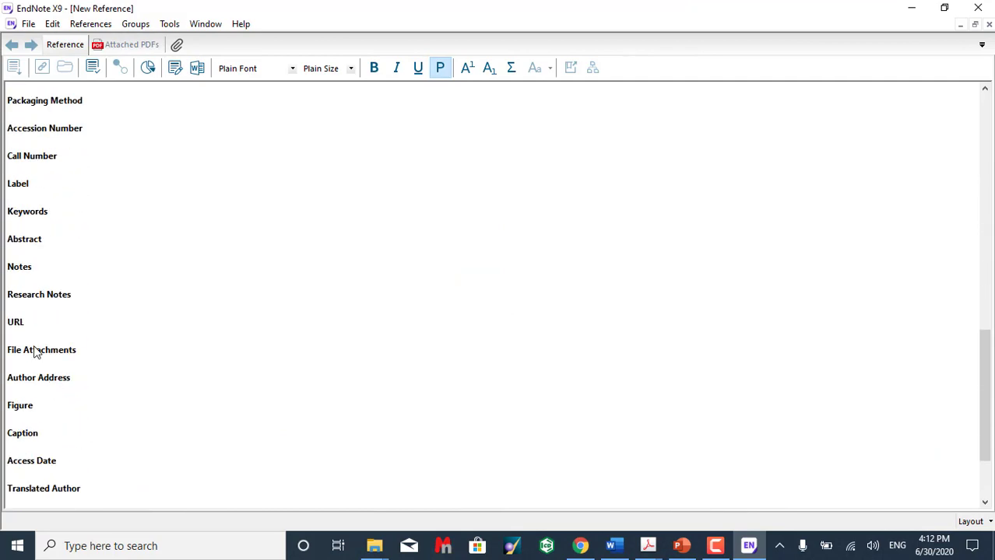
left_click(35, 325)
type("https://www.uptodate.com/contents/epithelial-carcinoma-of-the-ovary-fallopian-tube-and-peritoneum-clinical-features-and-diagnosis?search=ovarian%20cancer%20tumor%20markers&source=search_result&selectedTitle=5~22&usage_type=default&display_rank=5")
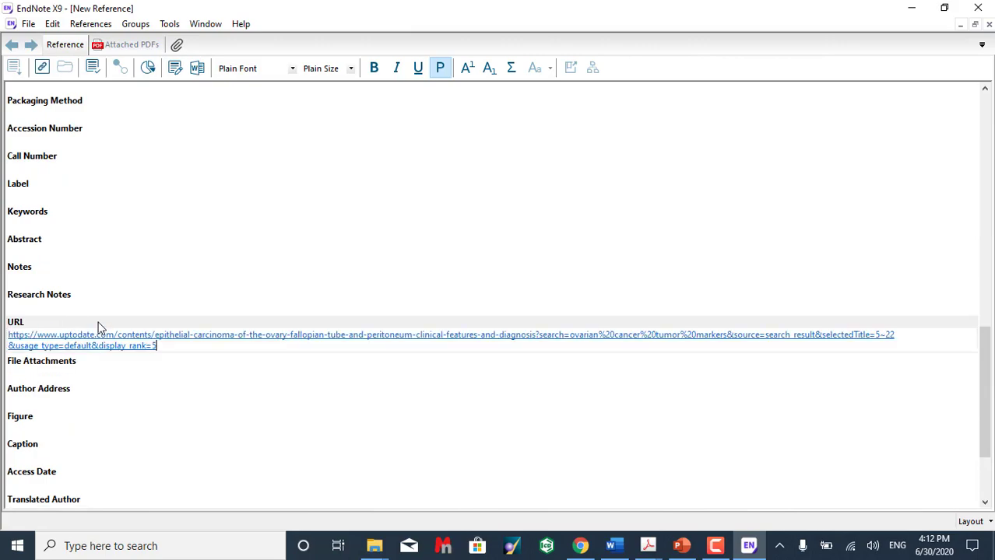
Close the UpToDate Book Section reference and save its changes to the library
scroll(138, 337, "up", 3)
scroll(138, 337, "up", 1)
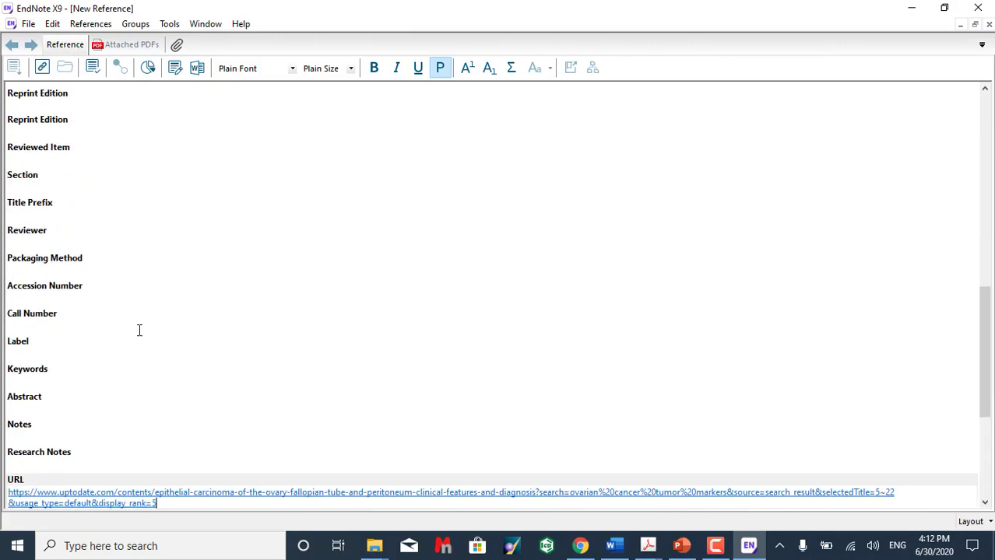
scroll(139, 331, "up", 5)
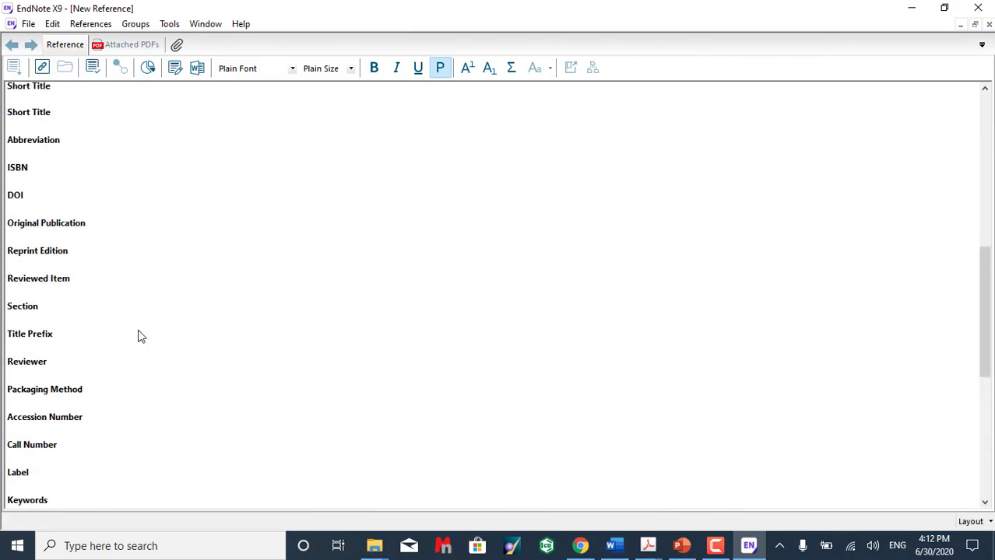
scroll(138, 337, "up", 10)
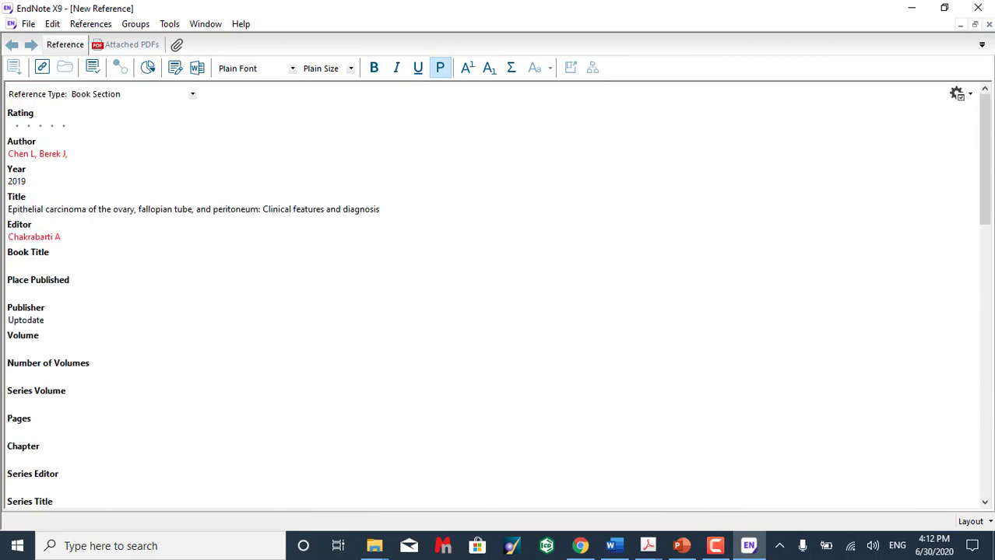
left_click(989, 29)
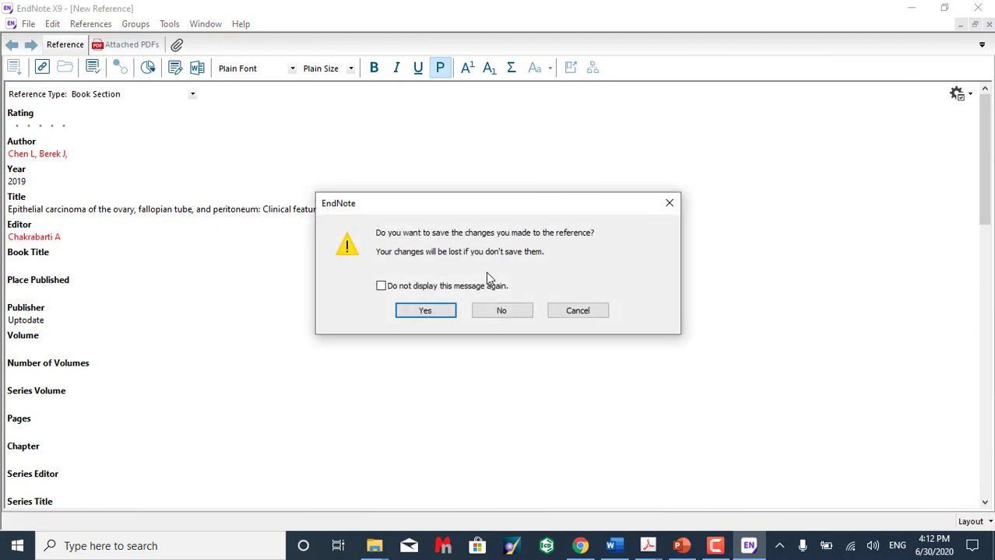
left_click(427, 312)
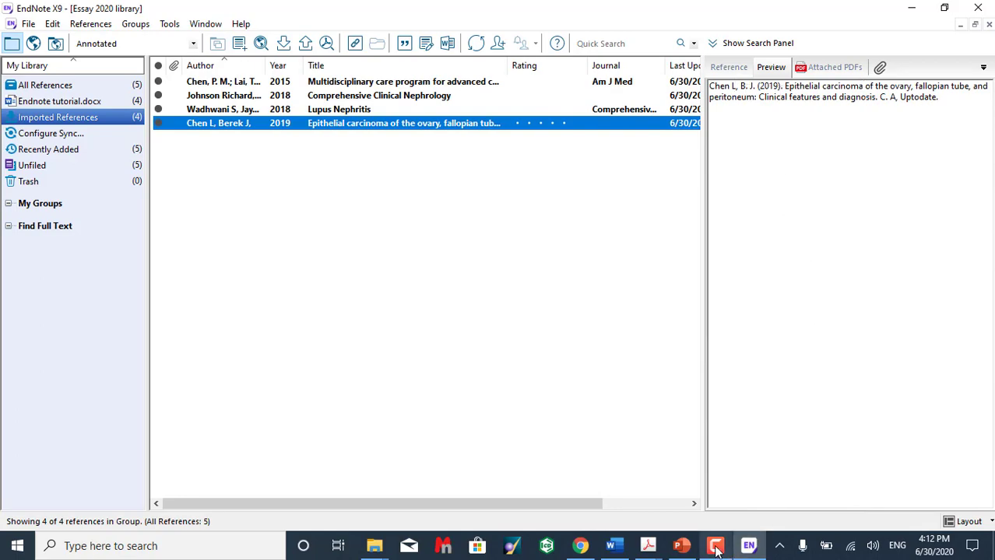
Switch to Word, insert the selected UpToDate reference as a citation after "NICE guideline development group" and check its bibliography entry
mouse_move(716, 549)
mouse_move(614, 546)
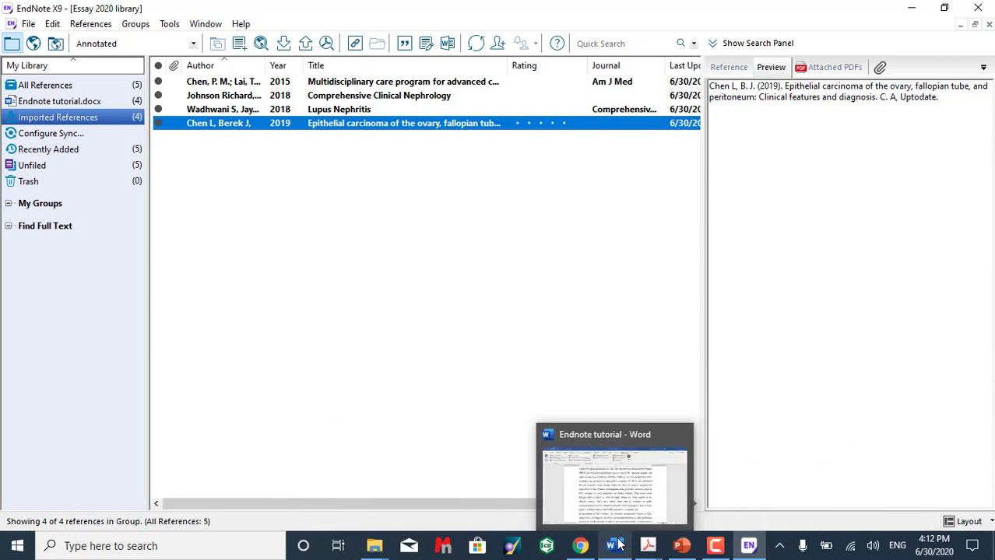
left_click(623, 471)
scroll(545, 311, "down", 3)
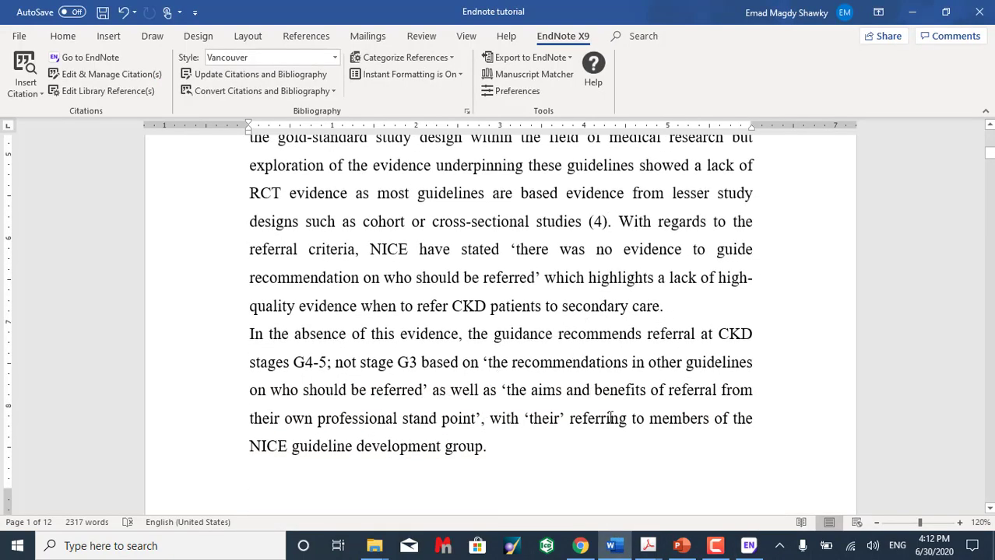
left_click(483, 445)
left_click(25, 89)
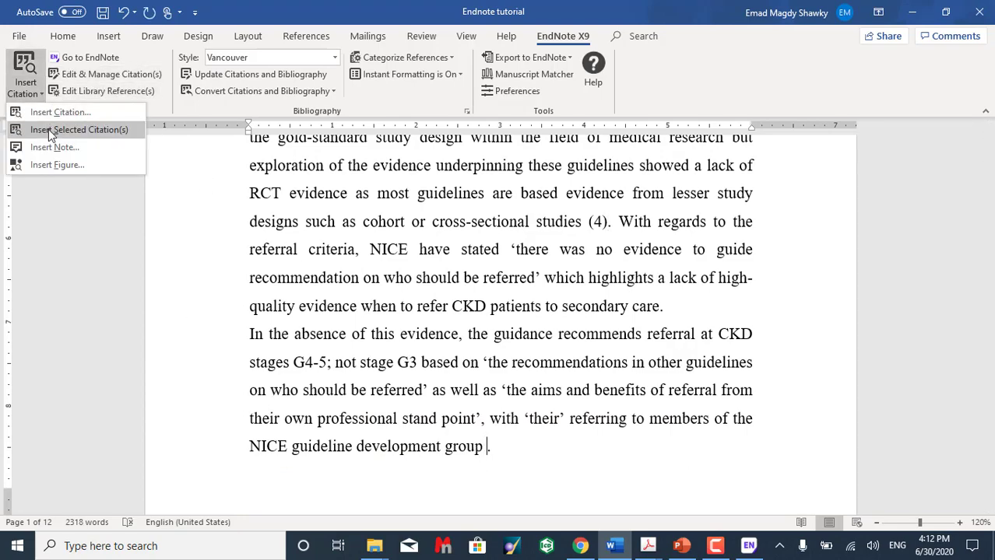
left_click(51, 131)
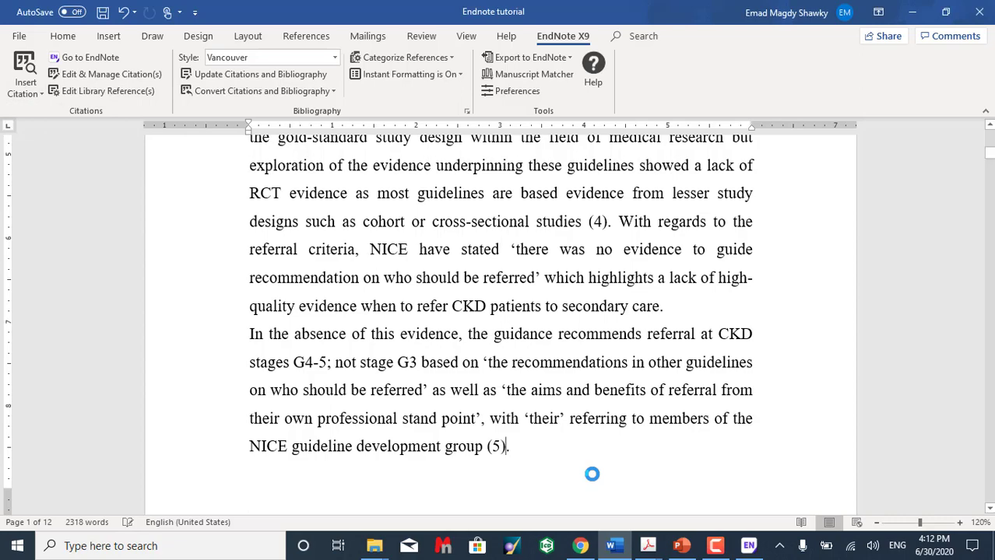
scroll(449, 433, "down", 12)
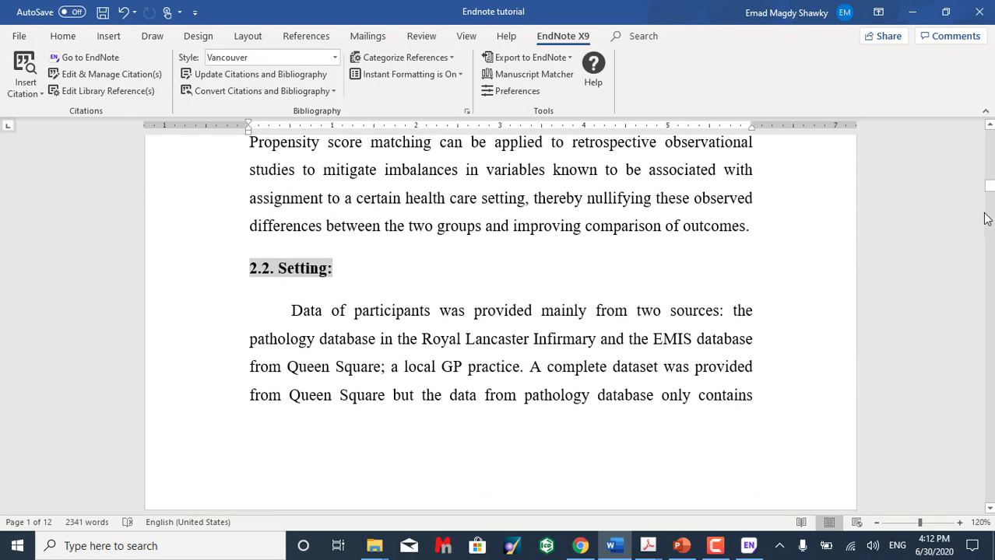
left_click_drag(989, 185, 988, 490)
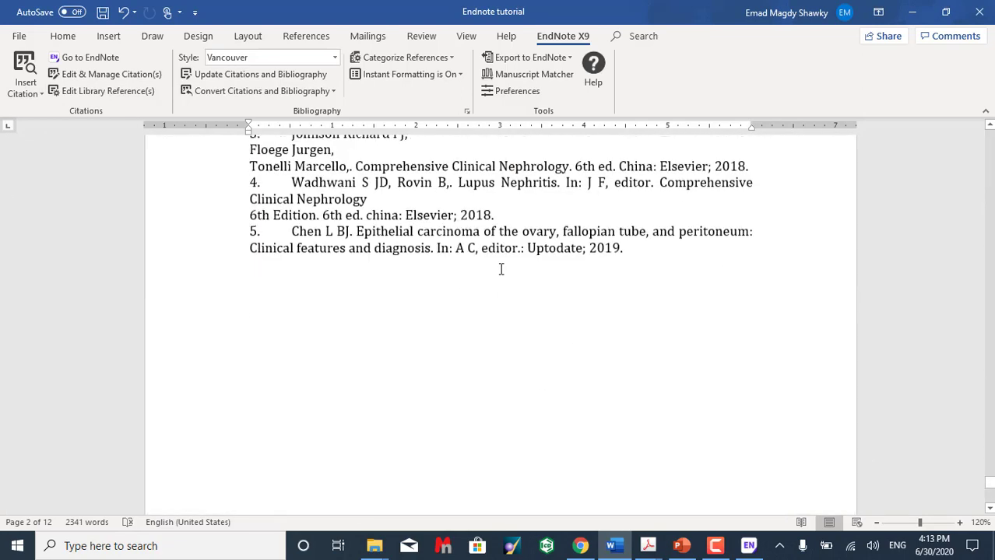
scroll(502, 268, "up", 3)
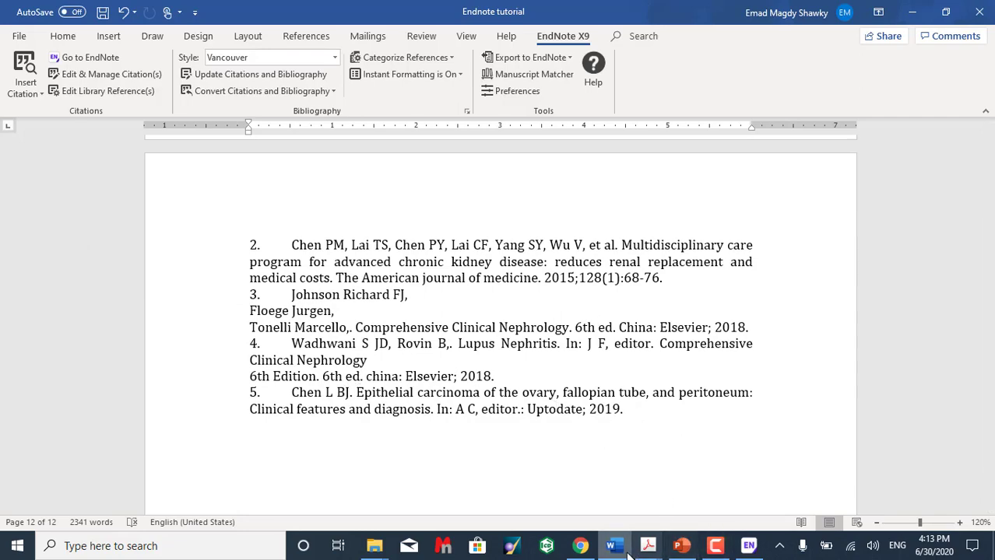
Switch to Chrome and examine the organisation, title and update date on the CDC page "Overview of Testing for SARS-CoV-2"
mouse_move(592, 550)
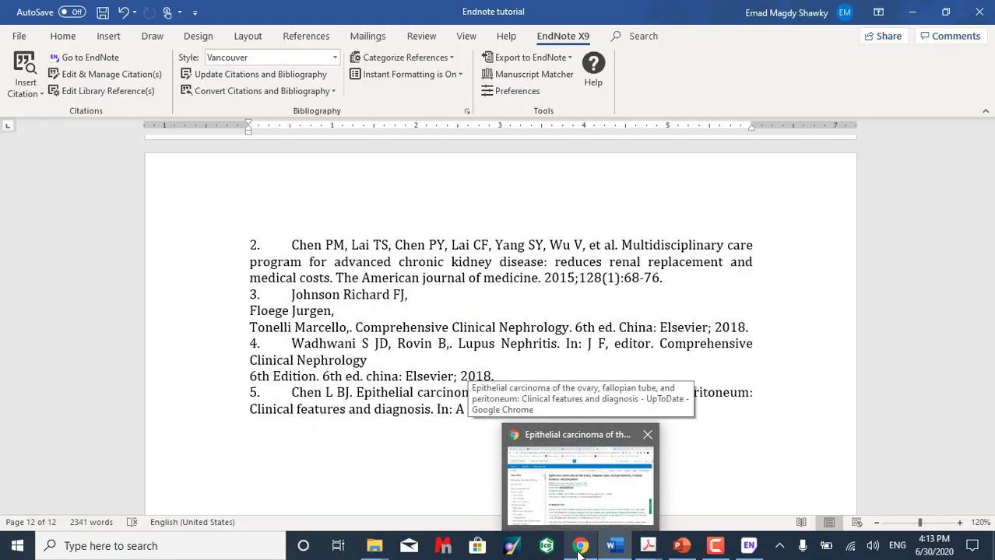
left_click(580, 549)
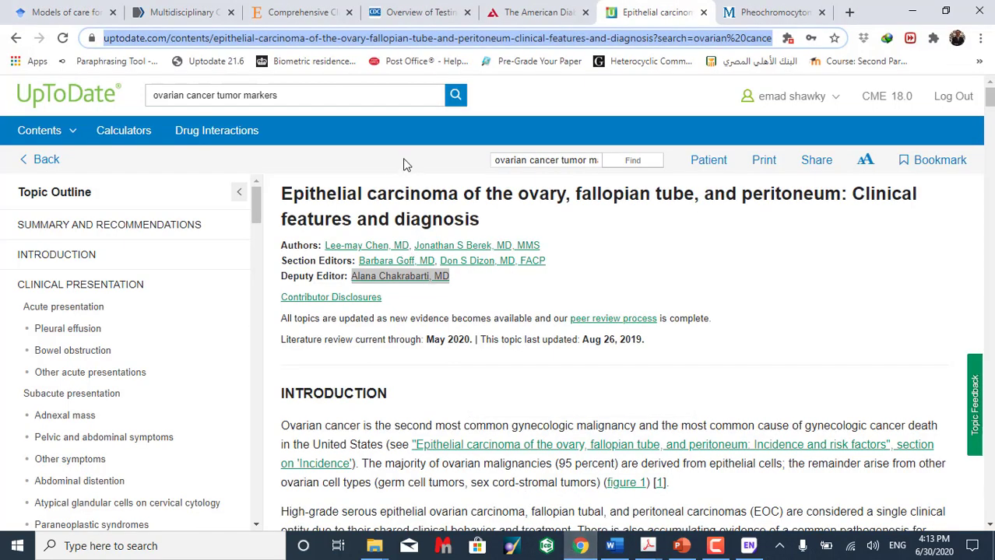
left_click(395, 10)
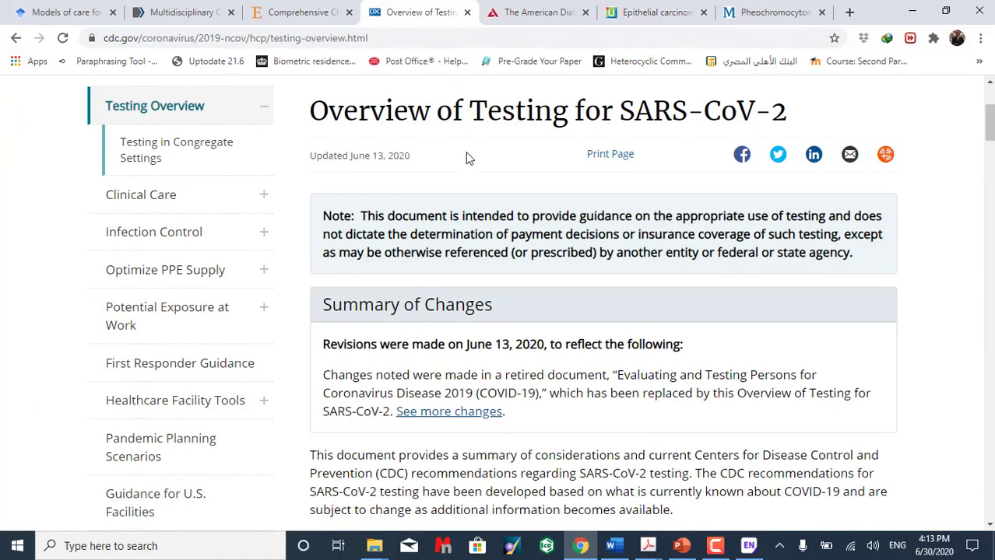
scroll(479, 188, "up", 3)
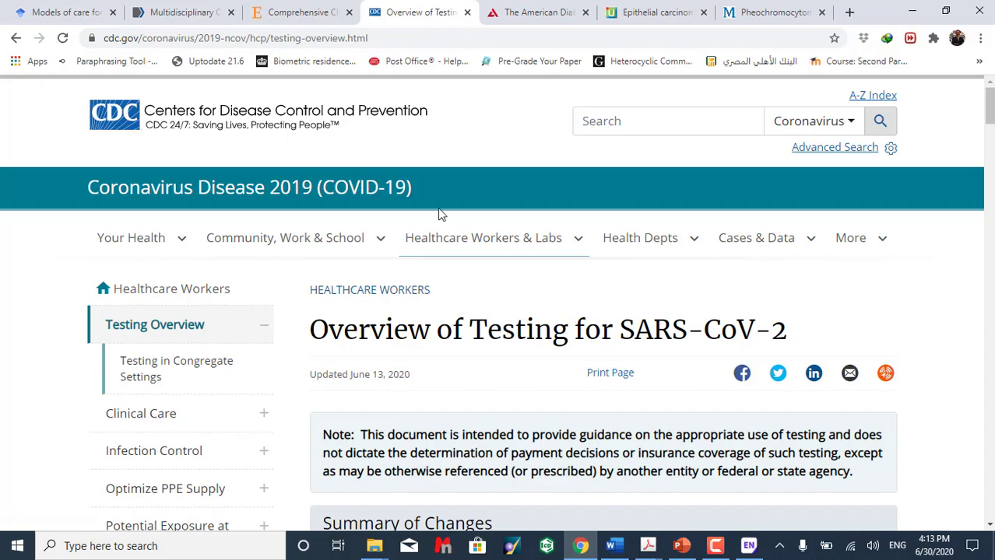
scroll(438, 214, "down", 1)
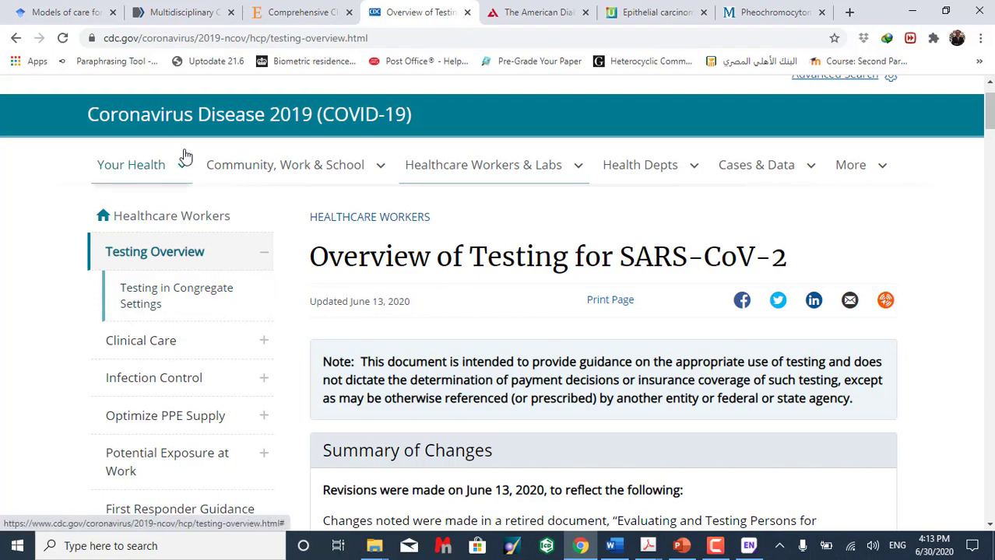
scroll(185, 155, "up", 1)
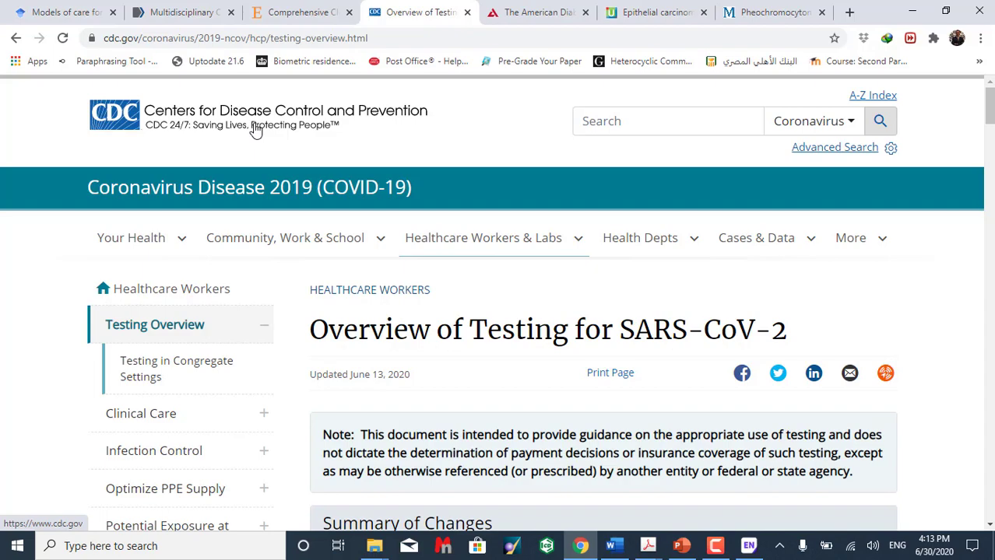
scroll(256, 129, "down", 3)
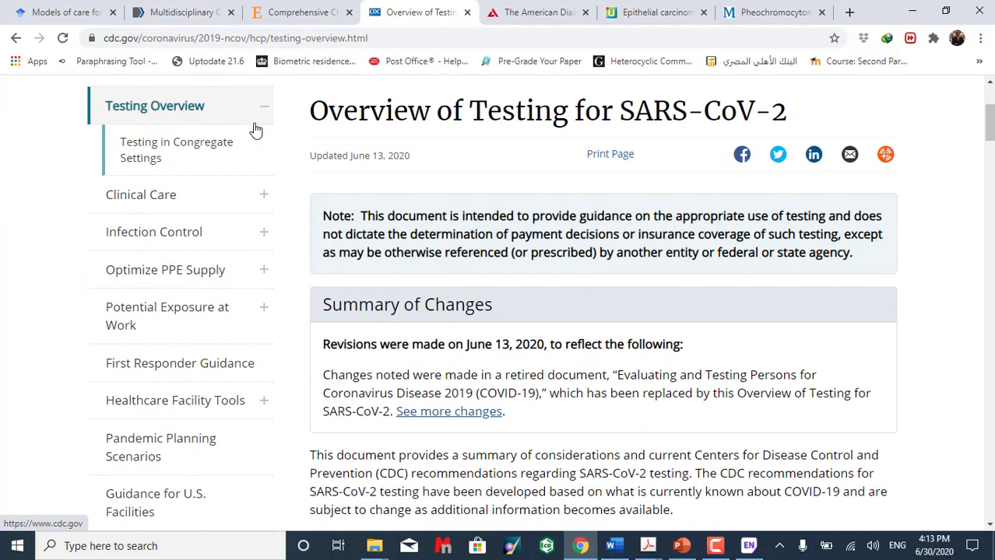
scroll(496, 182, "up", 3)
scroll(495, 181, "down", 2)
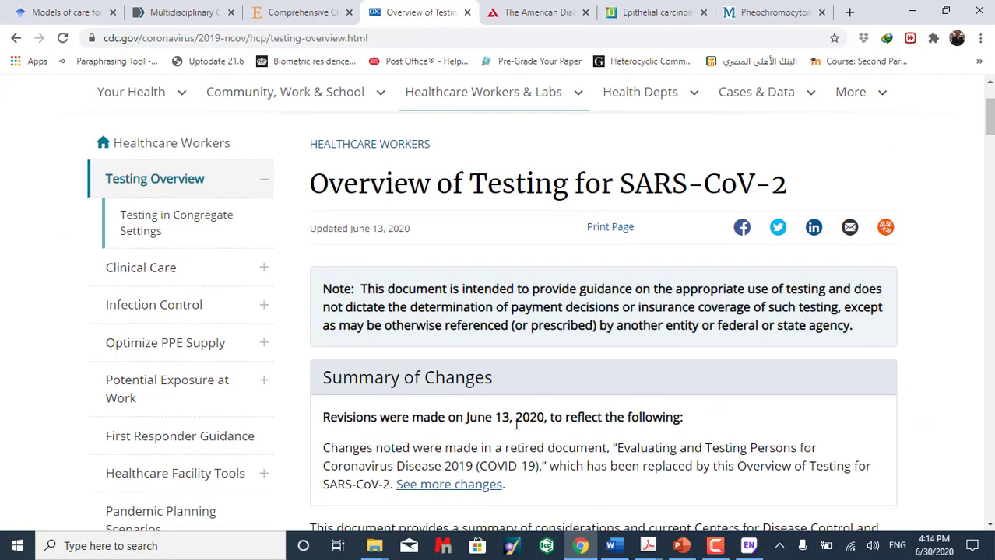
scroll(277, 127, "up", 2)
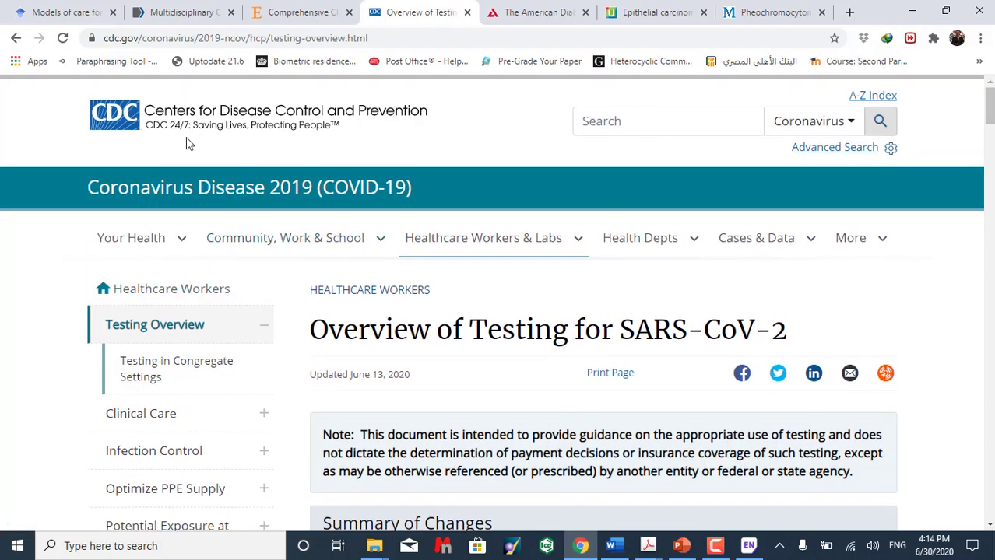
scroll(340, 262, "down", 1)
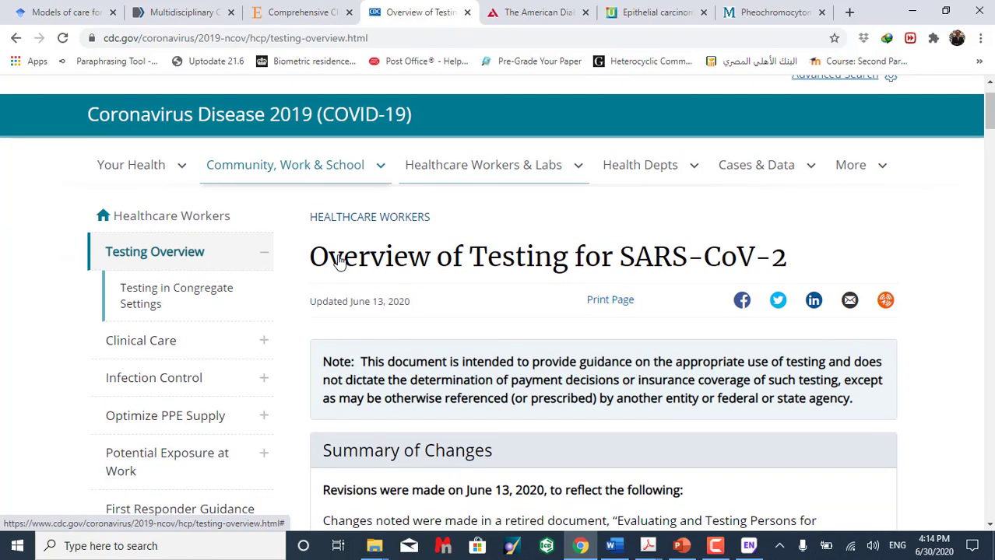
scroll(340, 262, "down", 5)
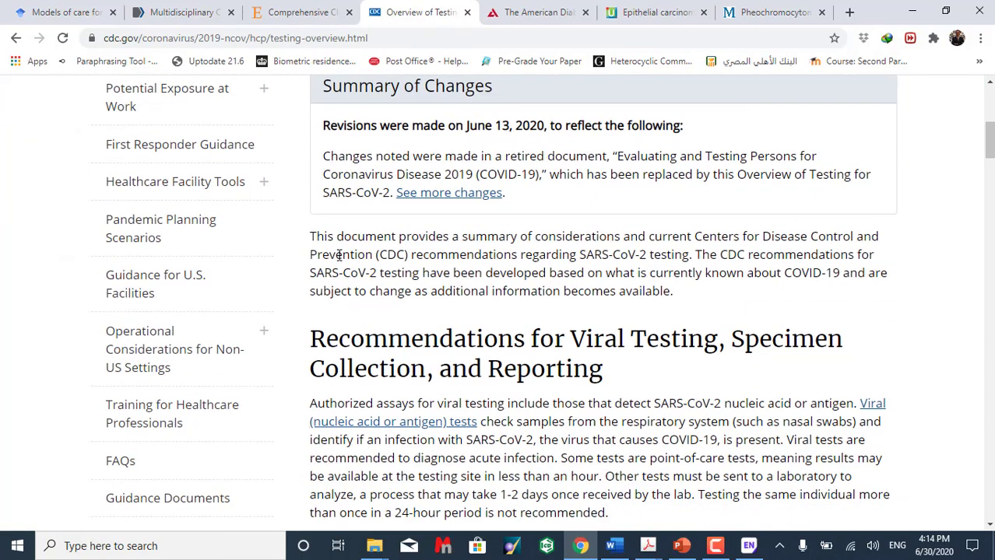
scroll(510, 259, "down", 3)
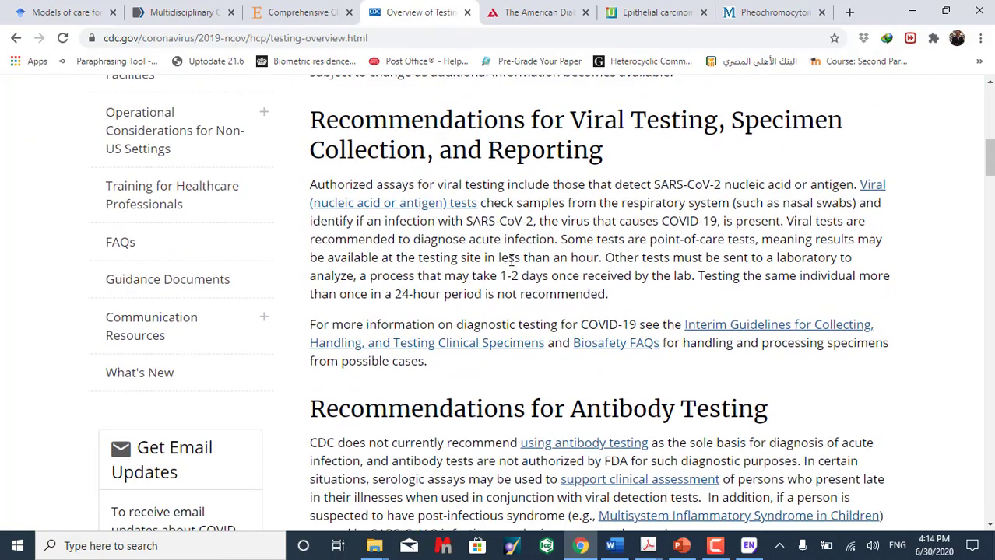
scroll(273, 113, "up", 4)
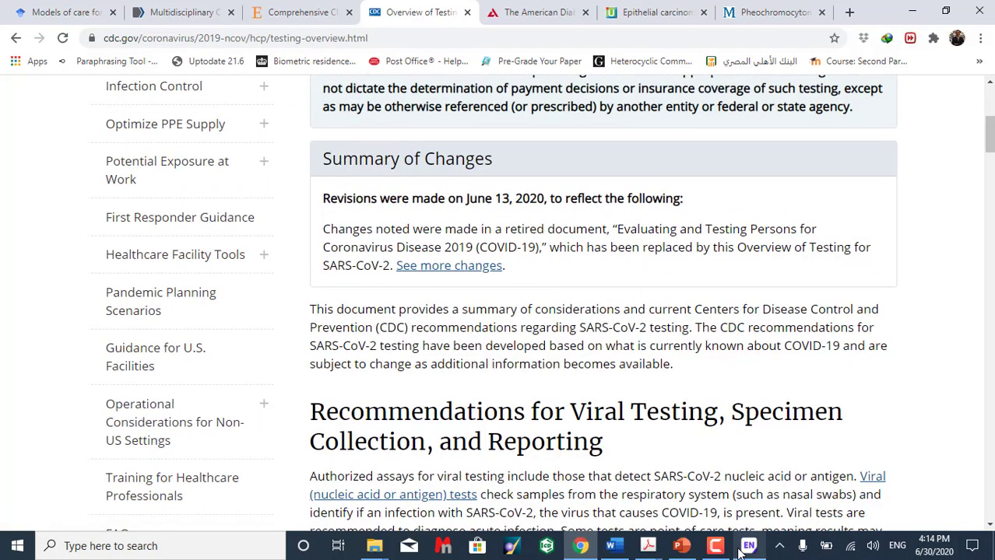
Switch to EndNote and create a new reference with the reference type Web Page
mouse_move(749, 546)
left_click(711, 492)
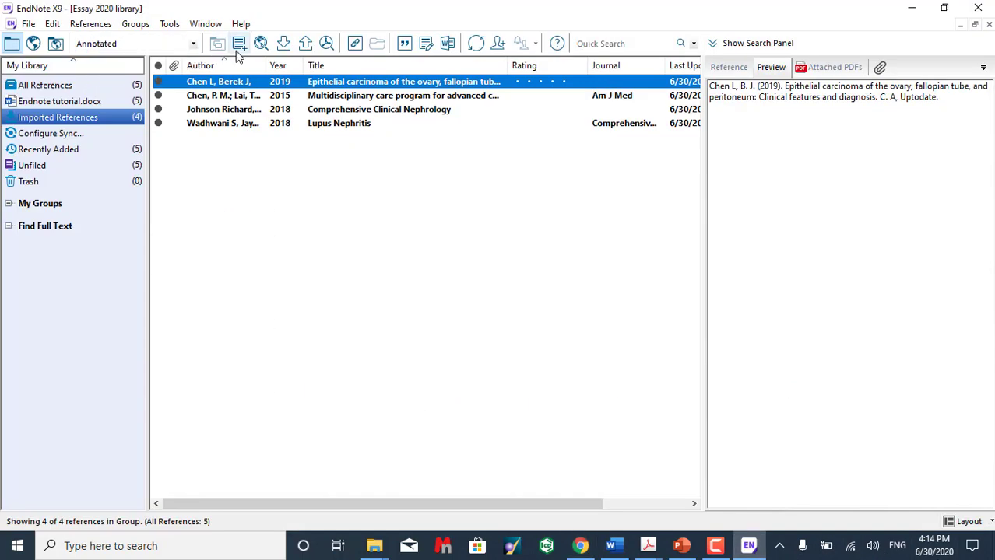
key("ctrl+n")
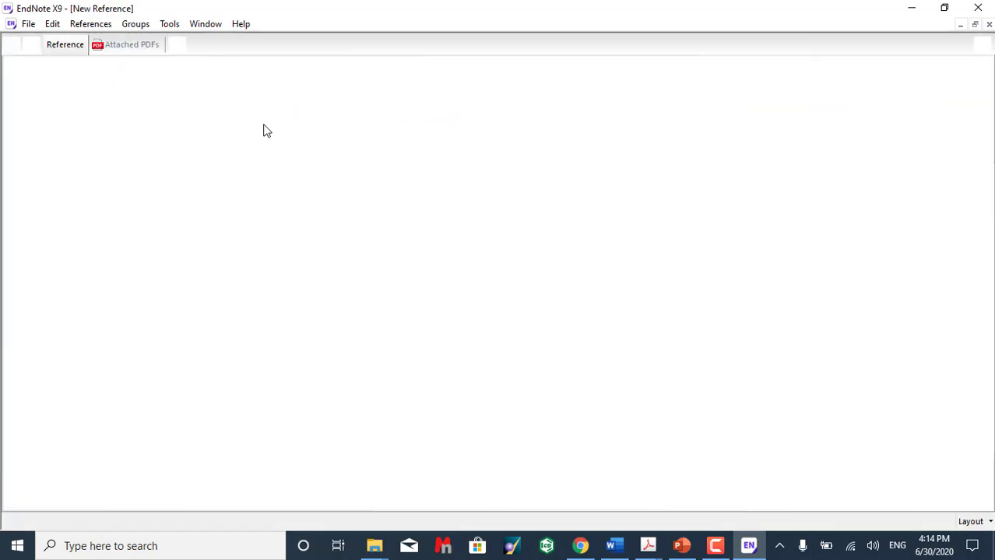
left_click(192, 95)
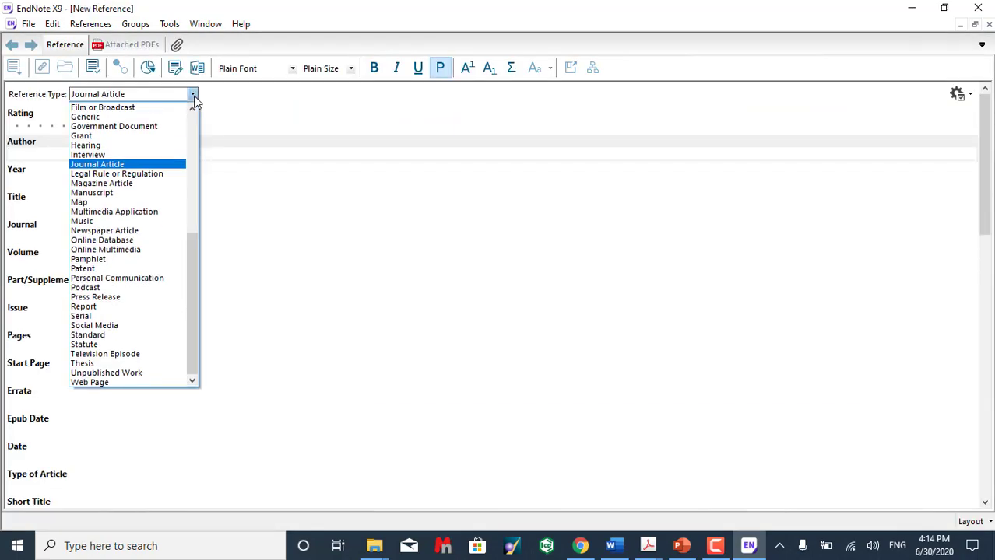
key("w")
key("Return")
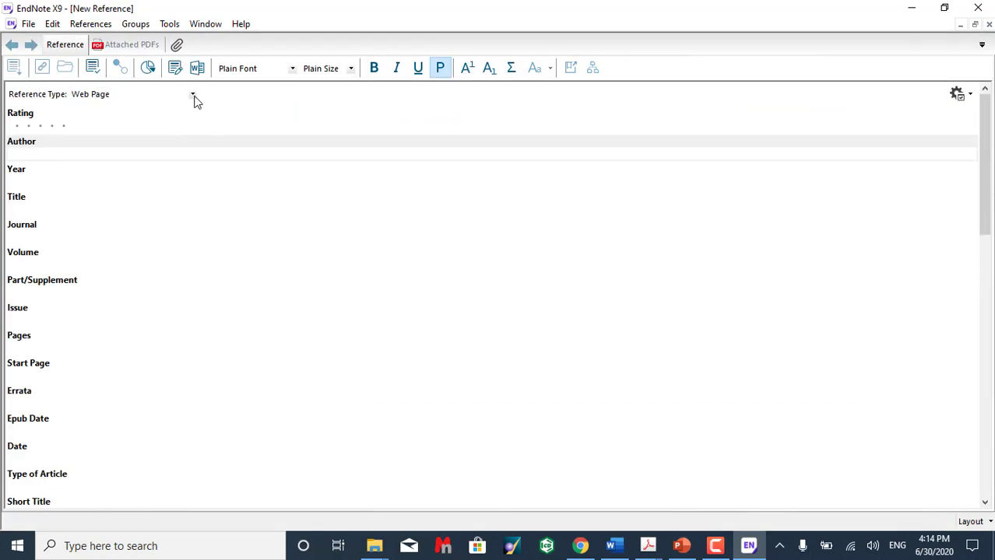
Try to copy the organisation's name from the CDC page header into the Author field, and clear the pasted web address
left_click(26, 154)
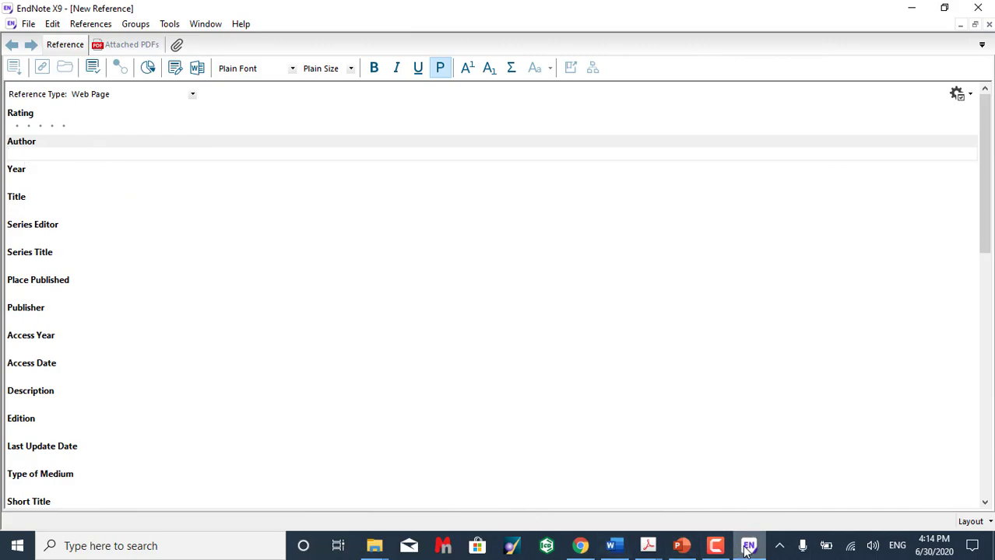
mouse_move(579, 546)
left_click(163, 478)
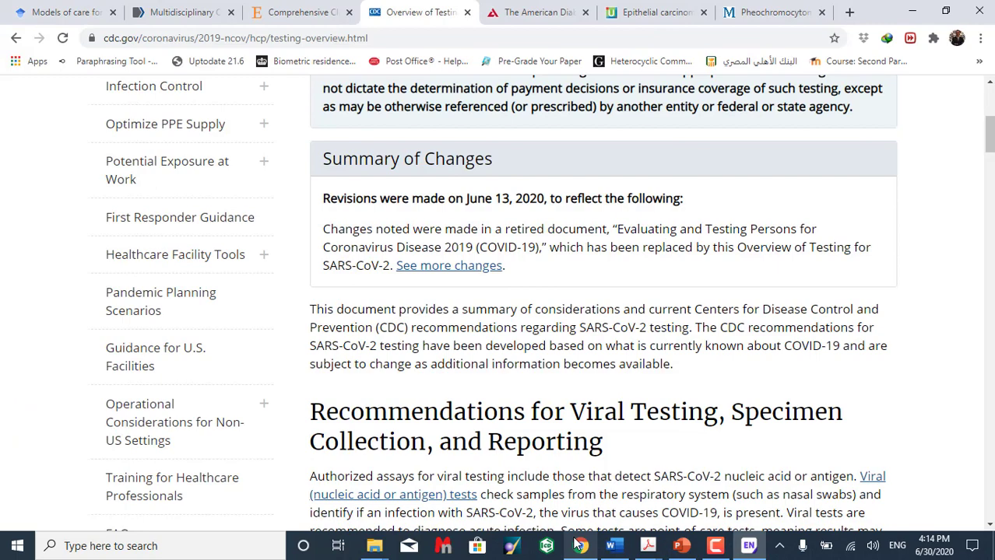
scroll(369, 151, "up", 5)
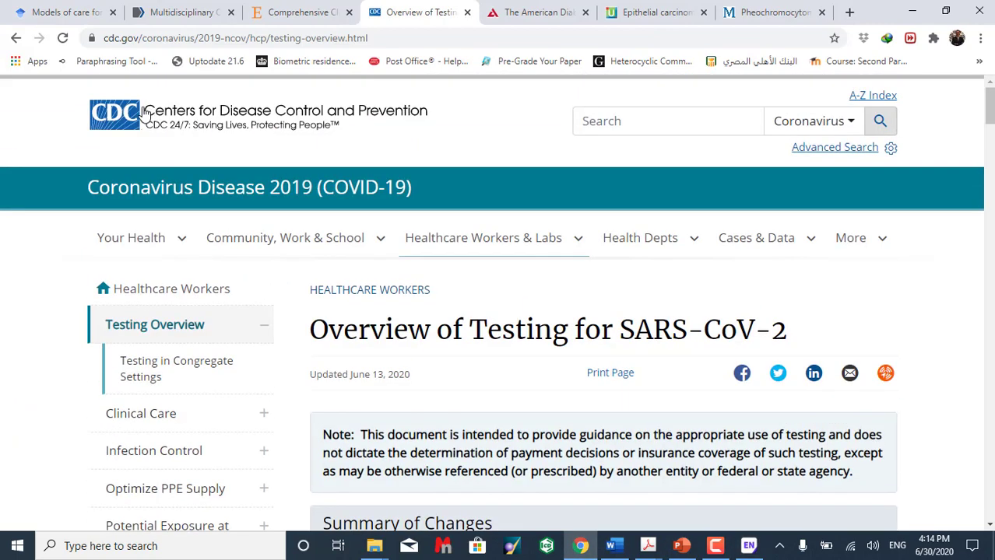
left_click_drag(435, 111, 102, 159)
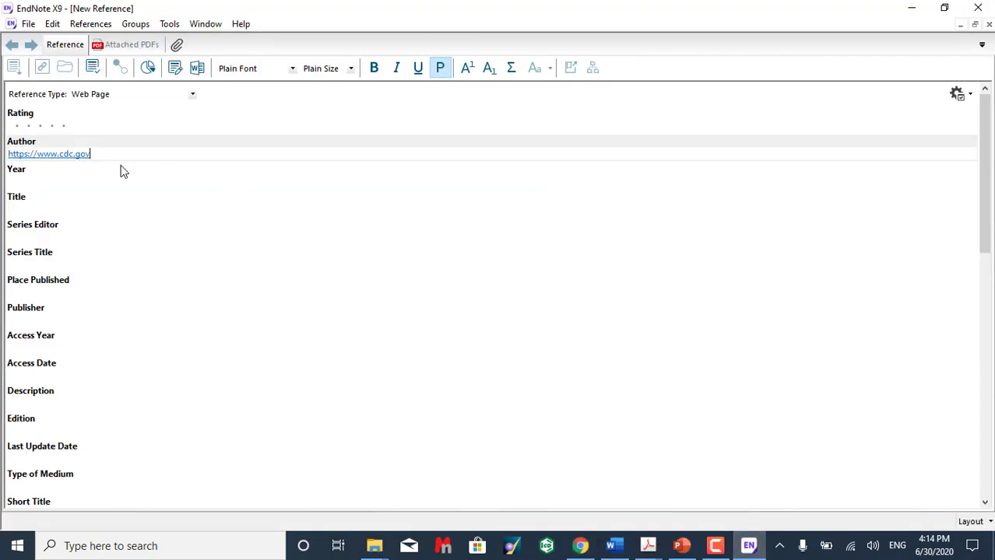
key("BackSpace")
key("BackSpace")
key("BackSpace")
key("BackSpace")
key("BackSpace")
key("BackSpace")
key("BackSpace")
key("BackSpace")
key("BackSpace")
key("BackSpace")
key("BackSpace")
key("BackSpace")
key("BackSpace")
key("BackSpace")
key("BackSpace")
key("BackSpace")
key("BackSpace")
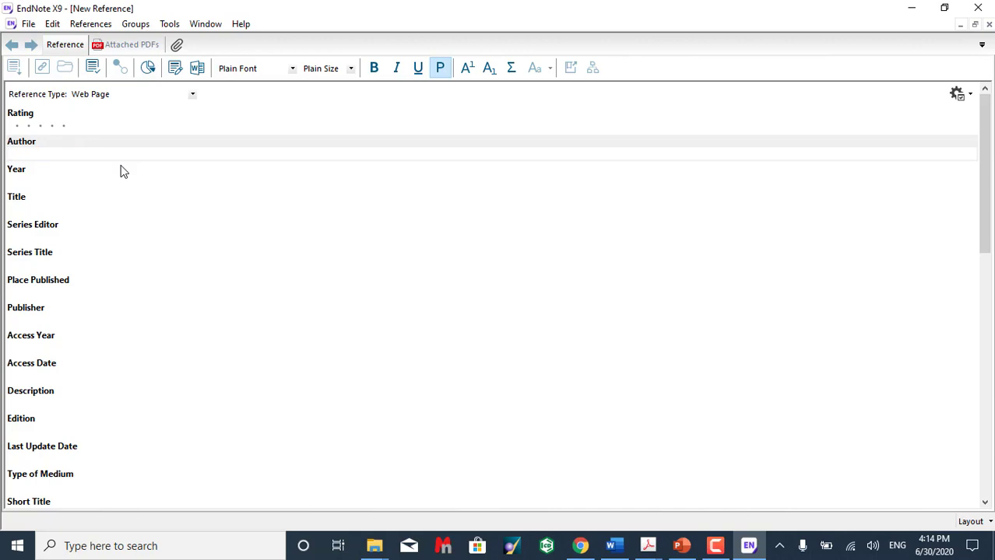
Enter Centre for Disease Control and Prevention as the author and 2020 as the year of the web page reference
type("CD")
key("BackSpace")
left_click(744, 547)
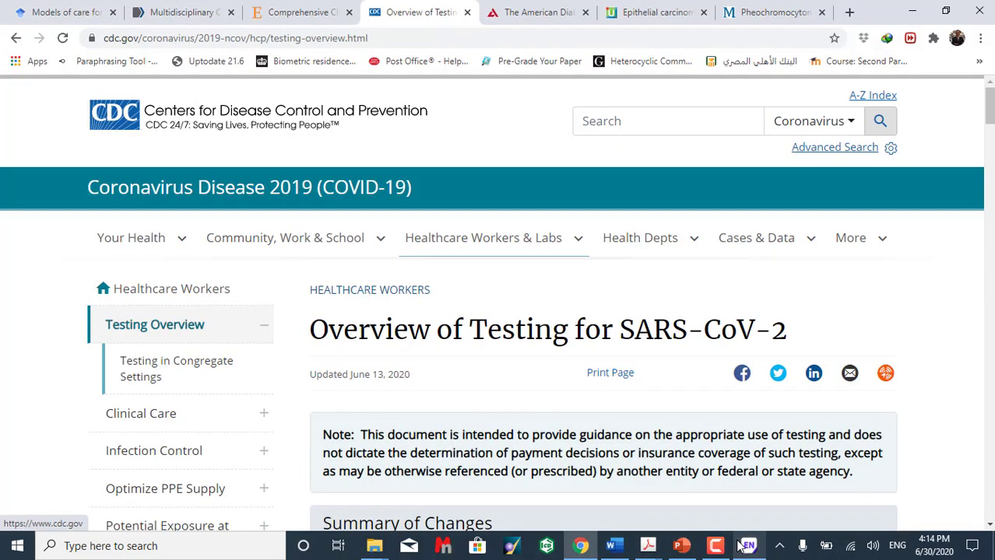
left_click(744, 546)
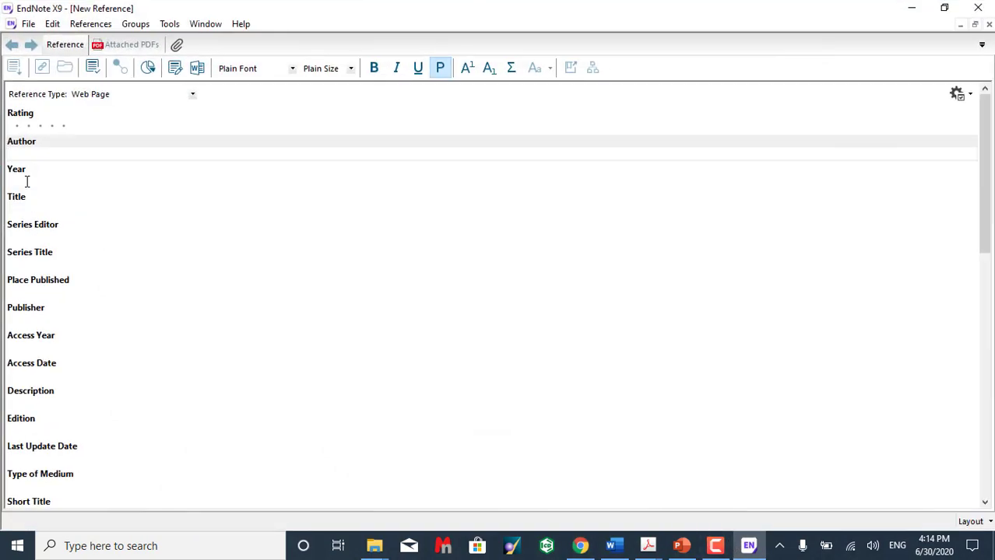
type("Centre for Disease Control and P")
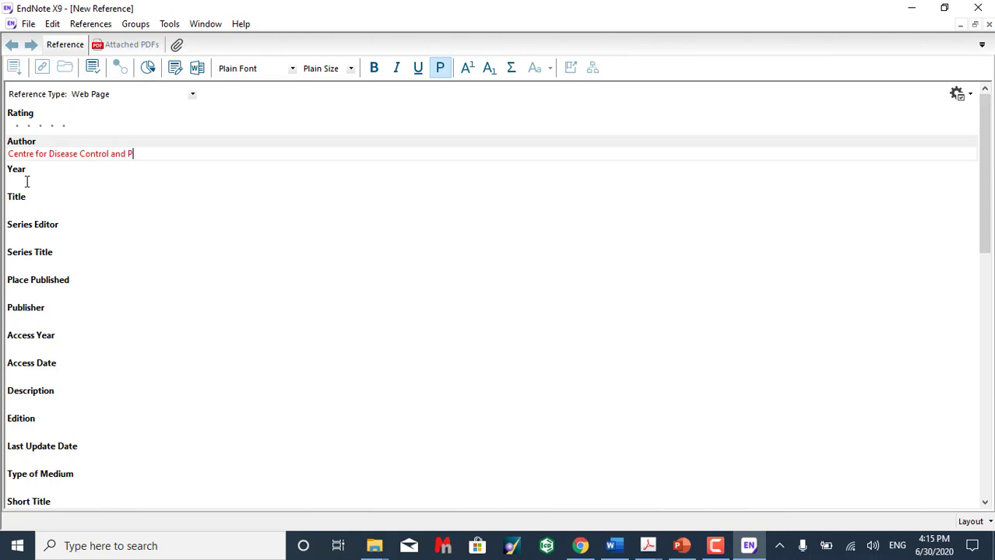
type("vention")
left_click(45, 183)
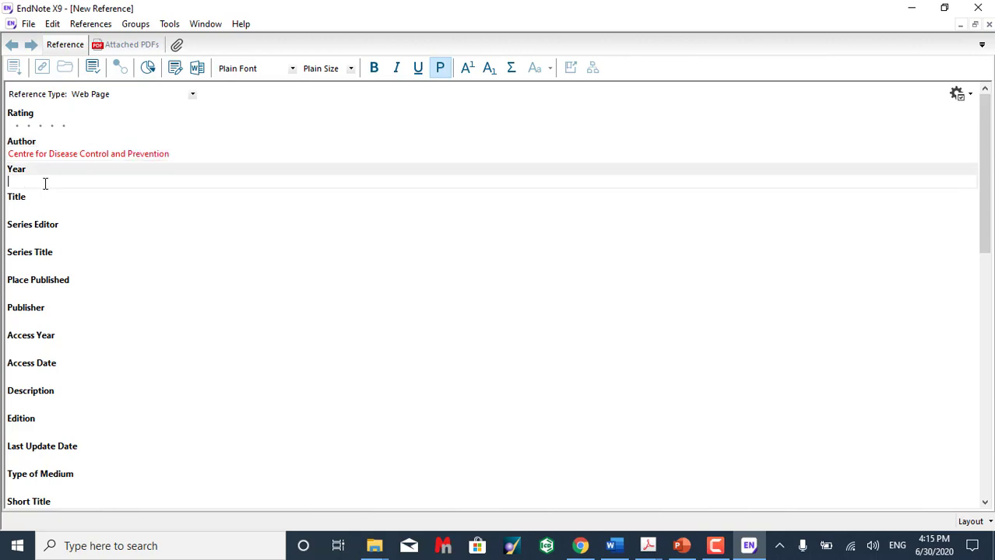
type("2020")
Copy the title "Overview of Testing for SARS-CoV-2" from the CDC page in Chrome into the Title field of the EndNote reference
left_click(749, 545)
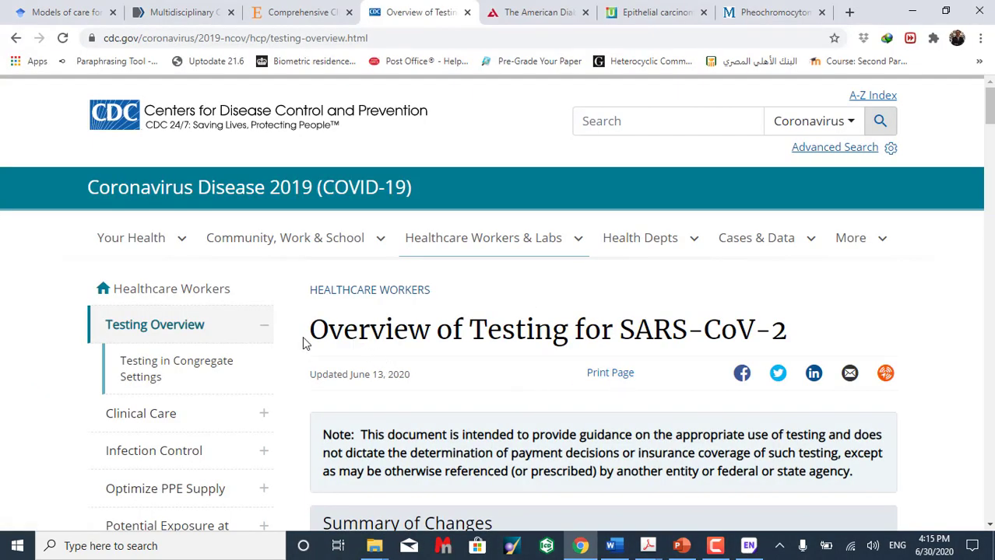
left_click_drag(310, 333, 816, 341)
key("ctrl+c")
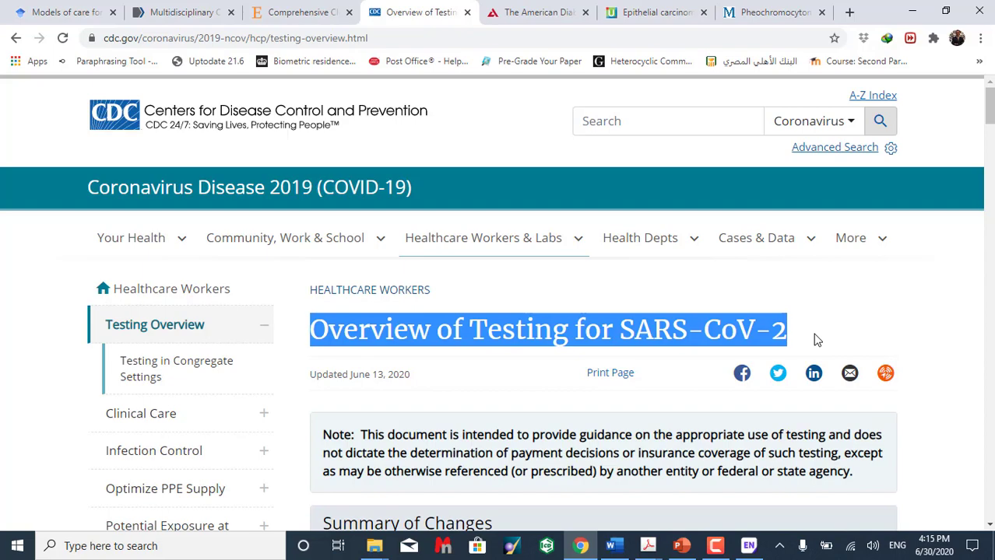
left_click(748, 545)
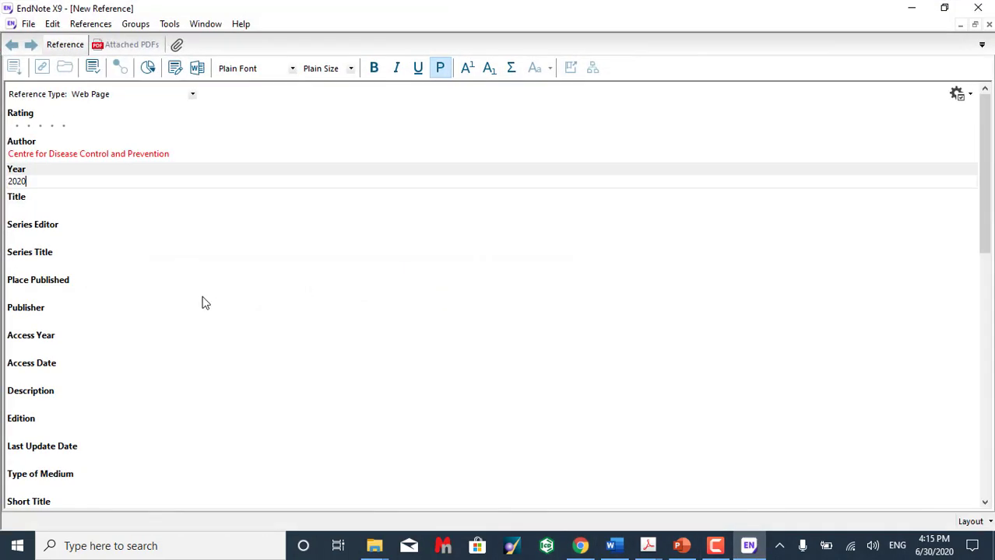
left_click(22, 207)
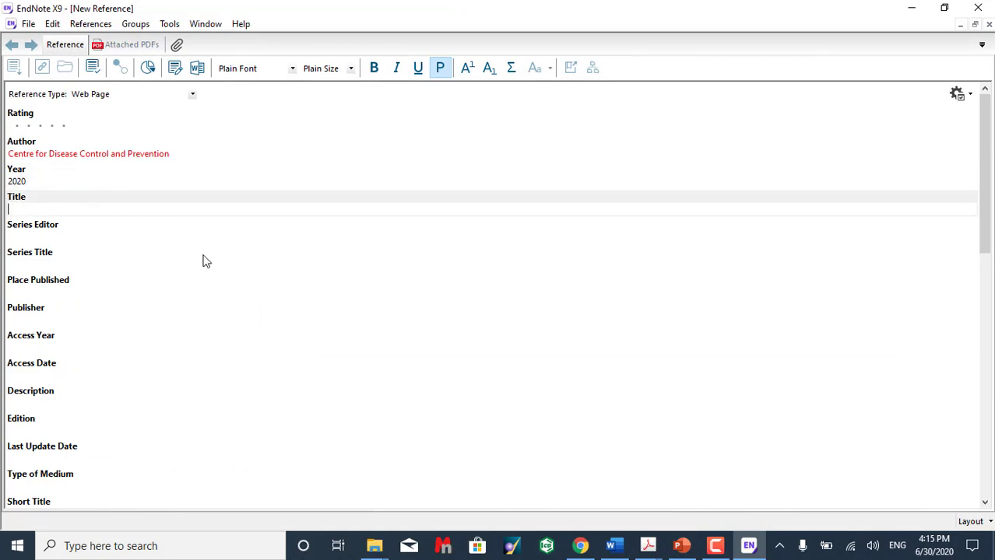
type("https://www.uptodate.com/contents/epithelial-carcinoma-of-the-ovary-fallopian-tube-and-peritoneum-clinical-features-and-diagnosis?search=ovarian%20cancer%20tumor%20markers&source=search_result&selectedTitle=5~22&usage_type=default&display_rank=5")
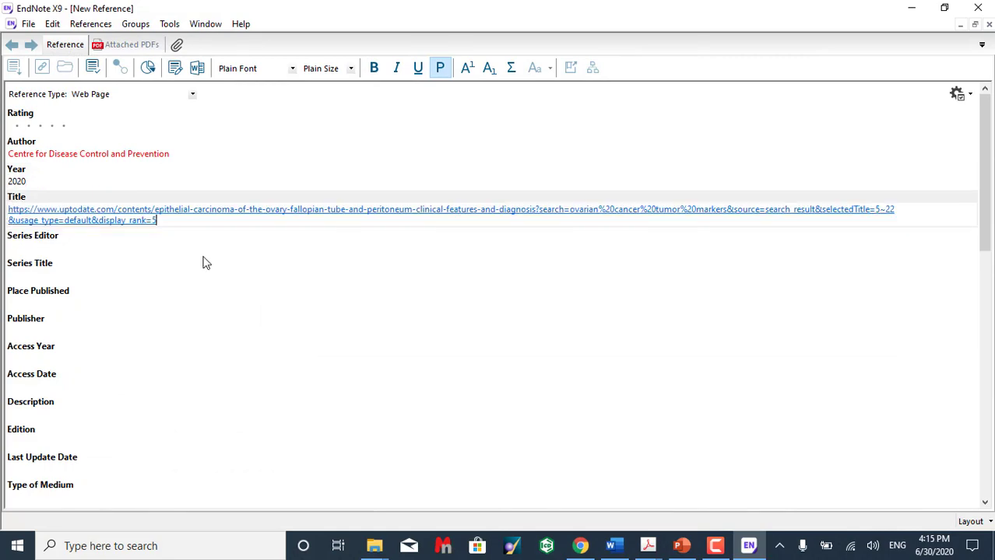
left_click_drag(160, 218, 49, 200)
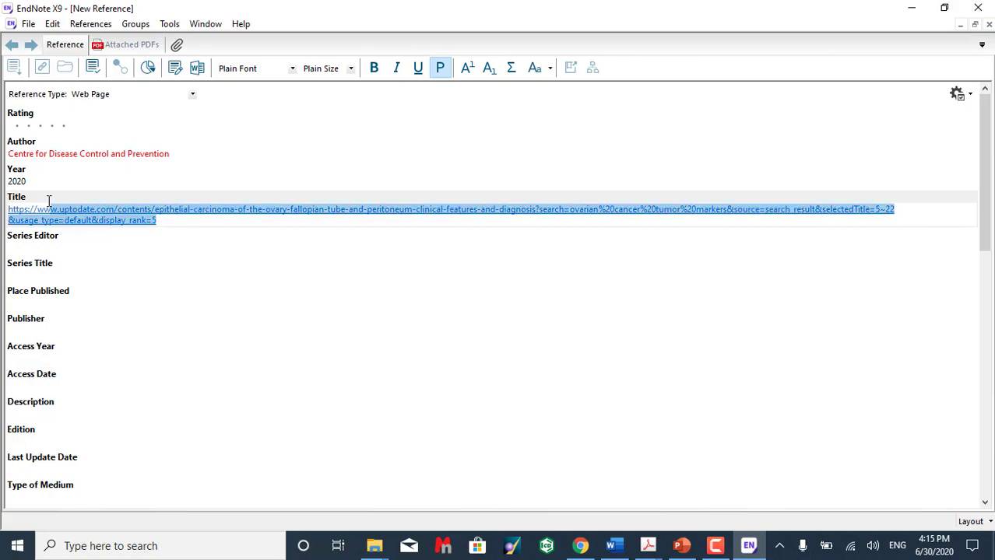
key("Delete")
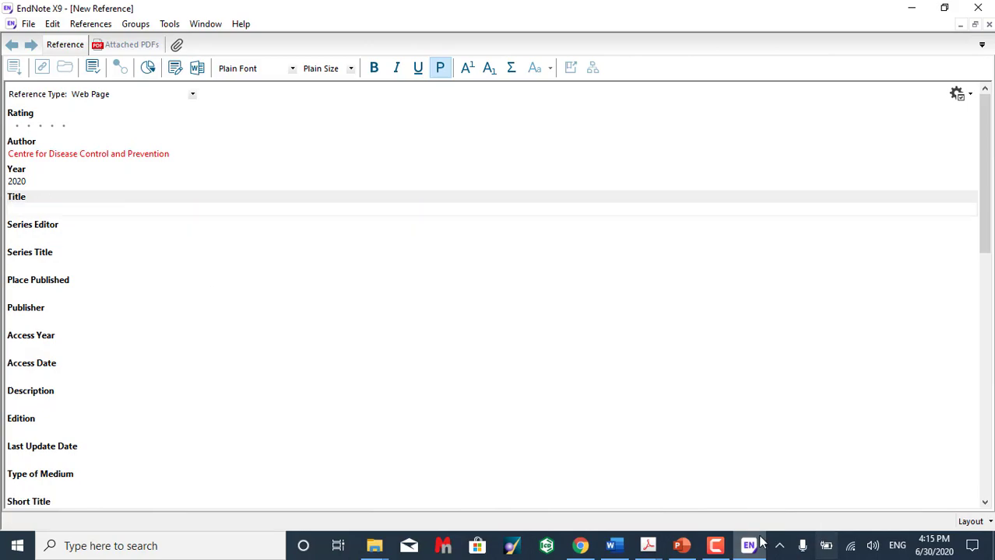
key("alt+Tab")
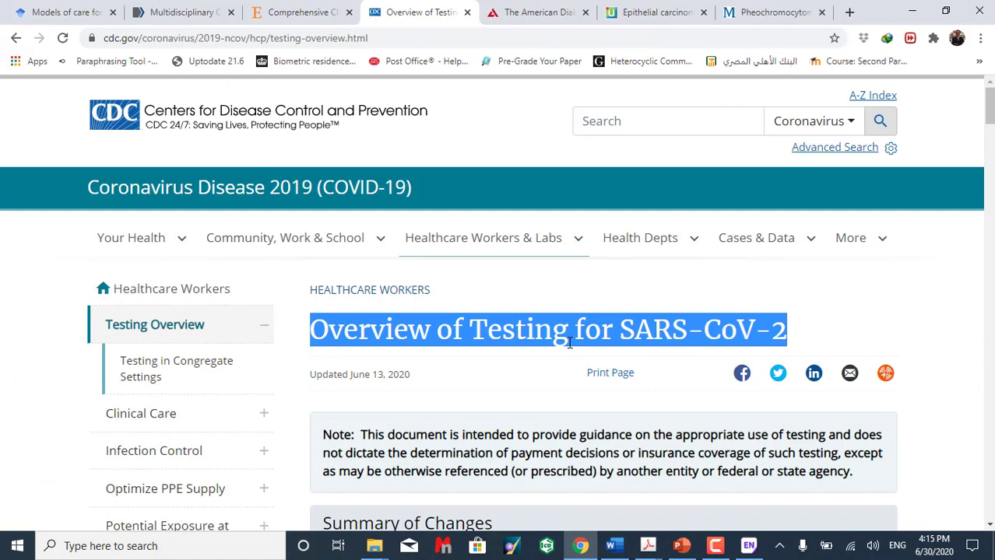
left_click(749, 545)
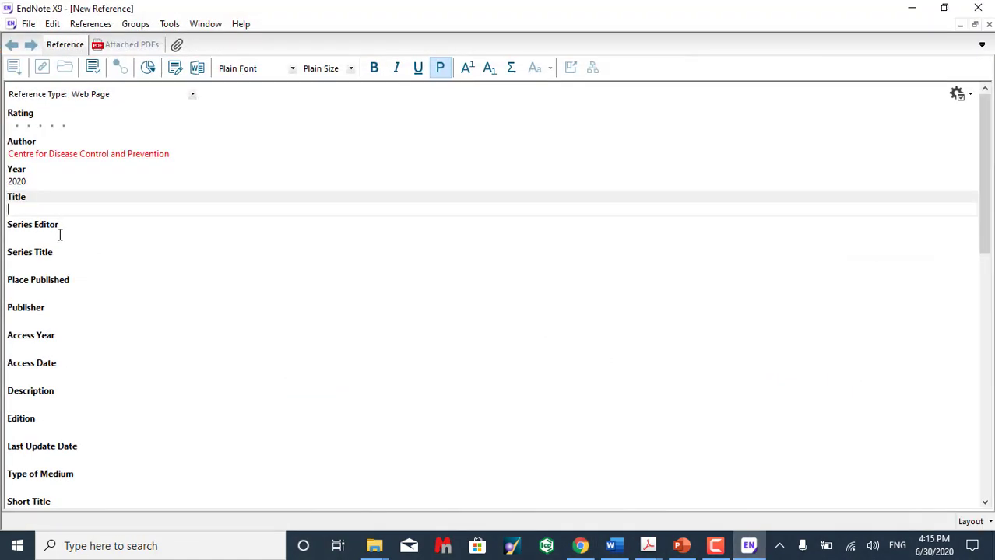
key("ctrl+v")
Copy the CDC page's web address from Chrome into the reference's URL field in EndNote, and close the reference with its changes saved
scroll(116, 221, "down", 1)
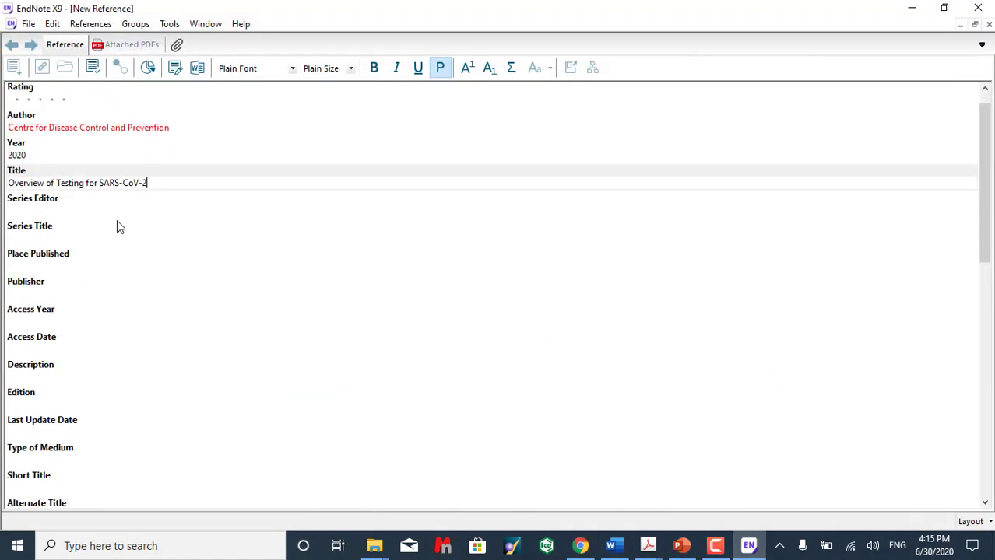
scroll(116, 226, "down", 1)
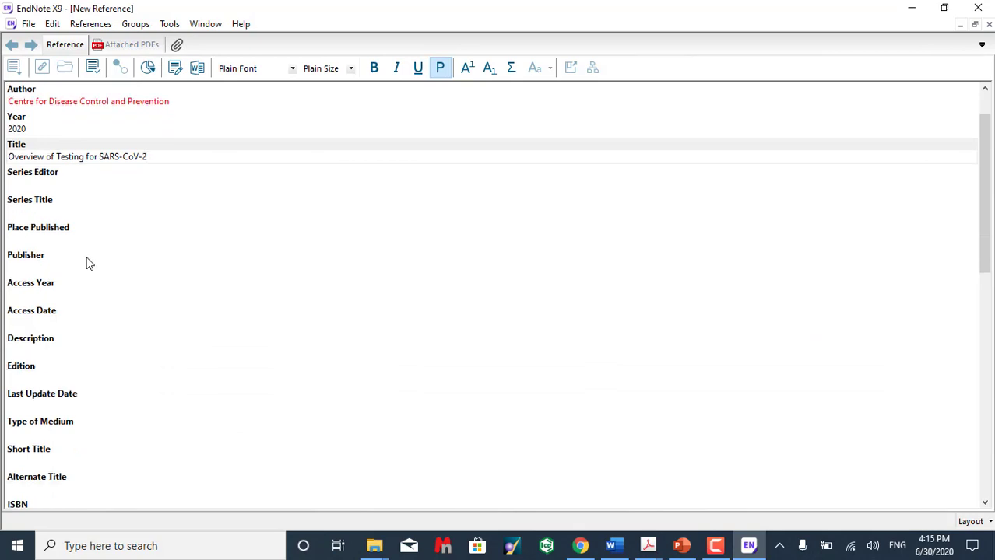
scroll(88, 264, "down", 1)
scroll(88, 263, "down", 7)
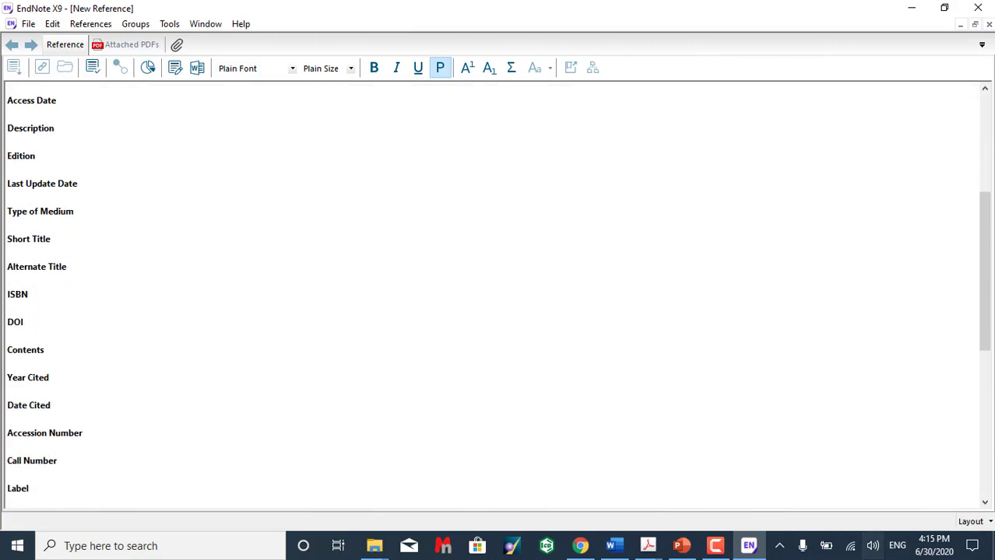
left_click(749, 545)
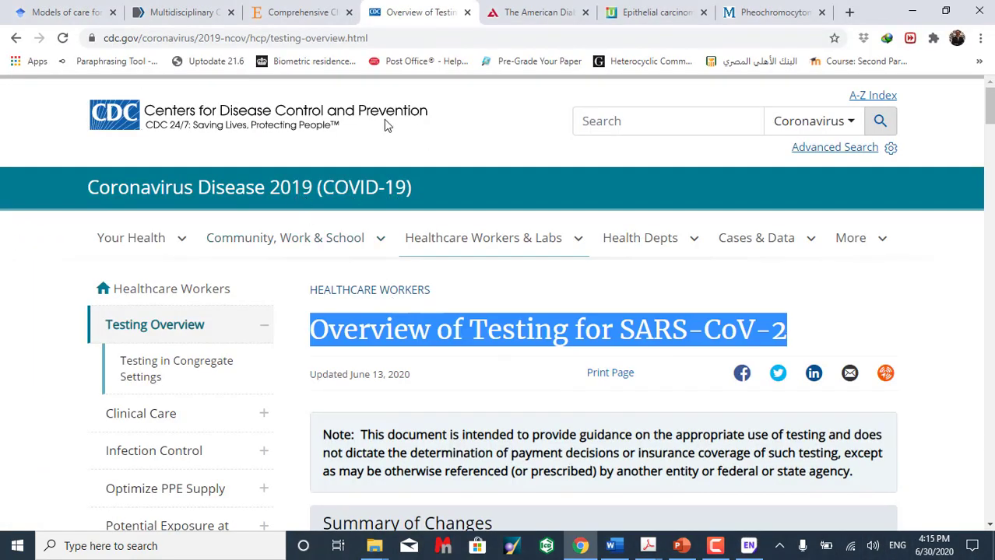
left_click(151, 39)
key("ctrl+c")
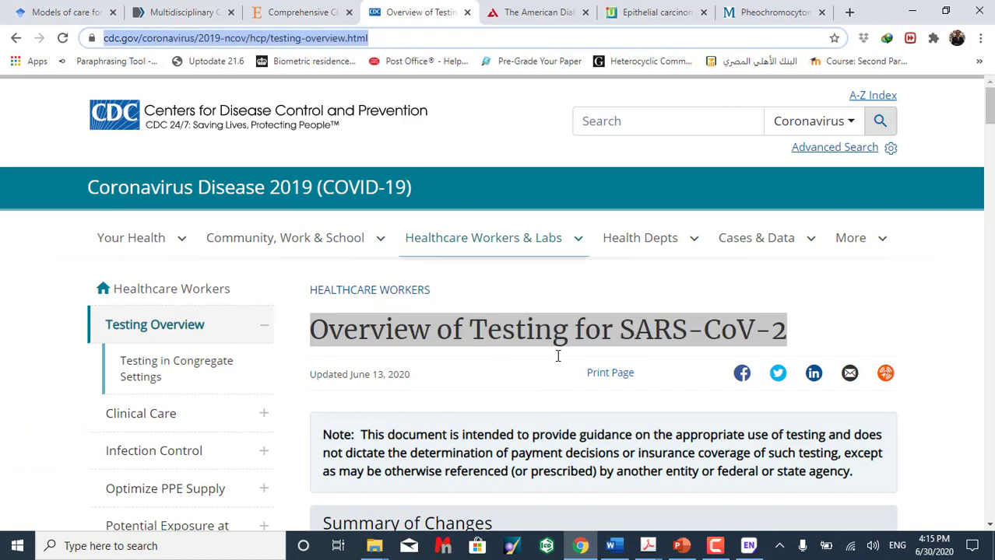
left_click(749, 546)
scroll(125, 311, "down", 10)
scroll(112, 351, "down", 3)
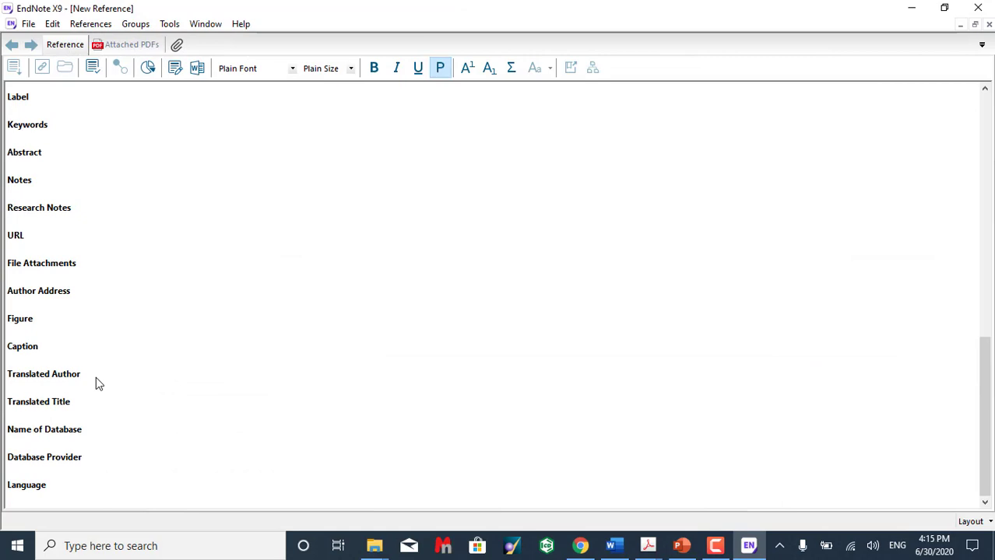
left_click(26, 249)
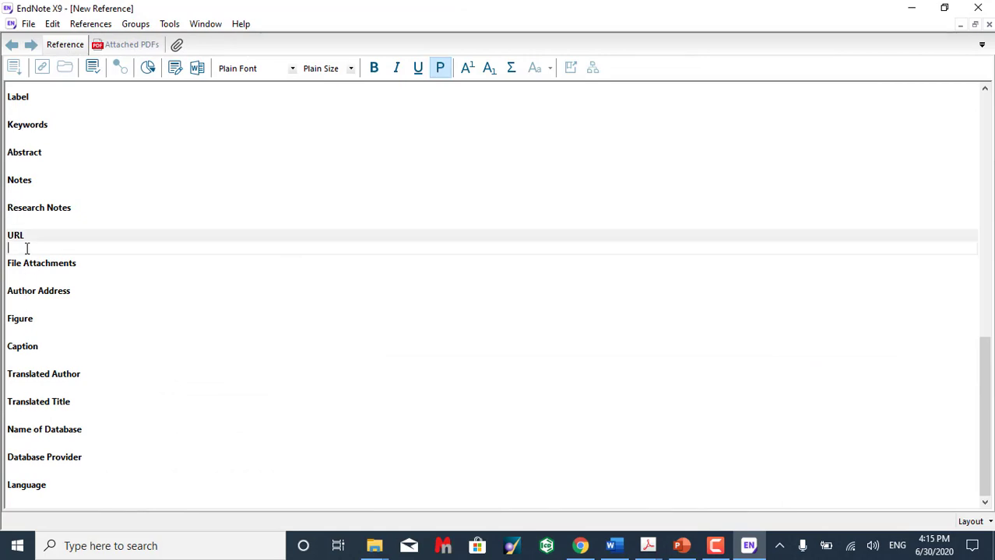
key("ctrl+v")
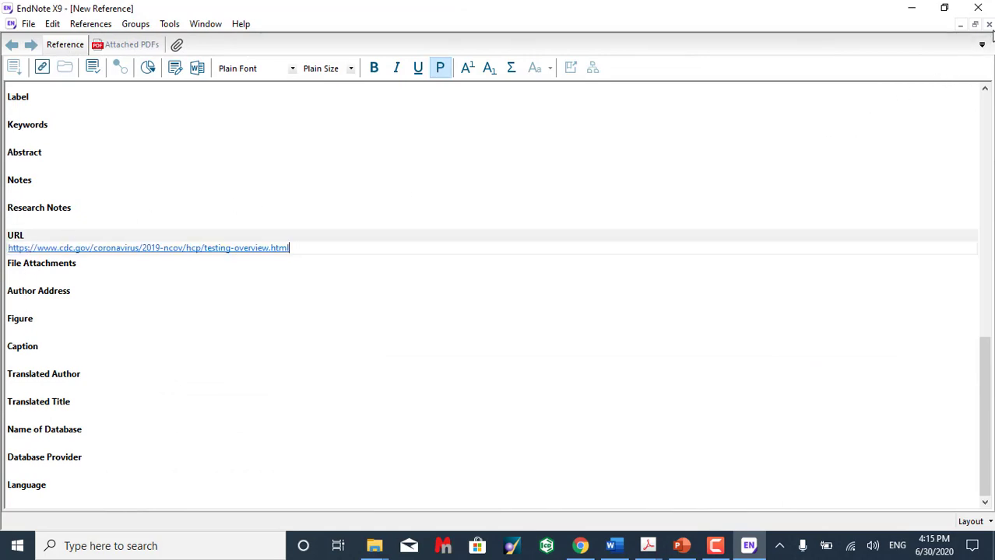
left_click(426, 310)
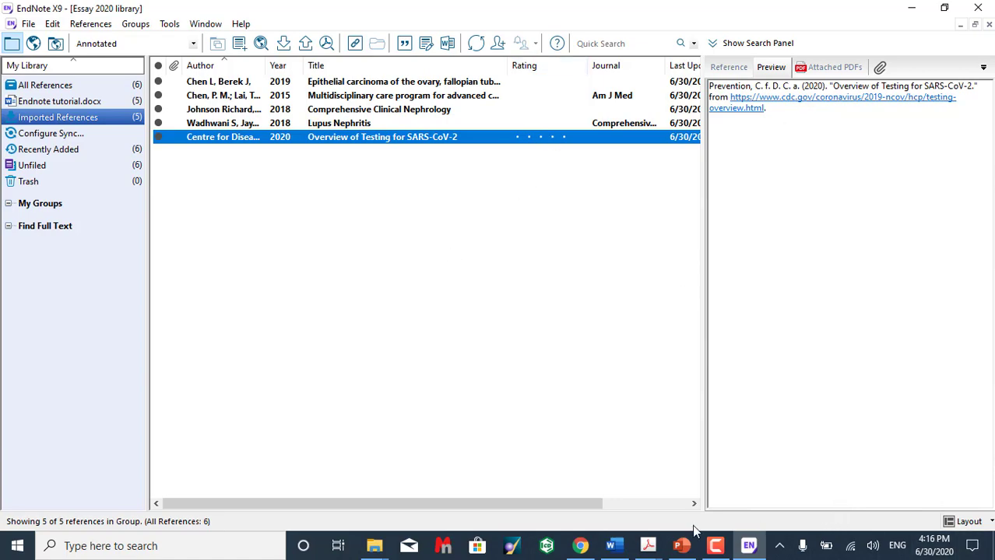
Switch to Chrome and examine the organisation, title, authors and publication details on the American Diabetes Association article page
left_click(579, 546)
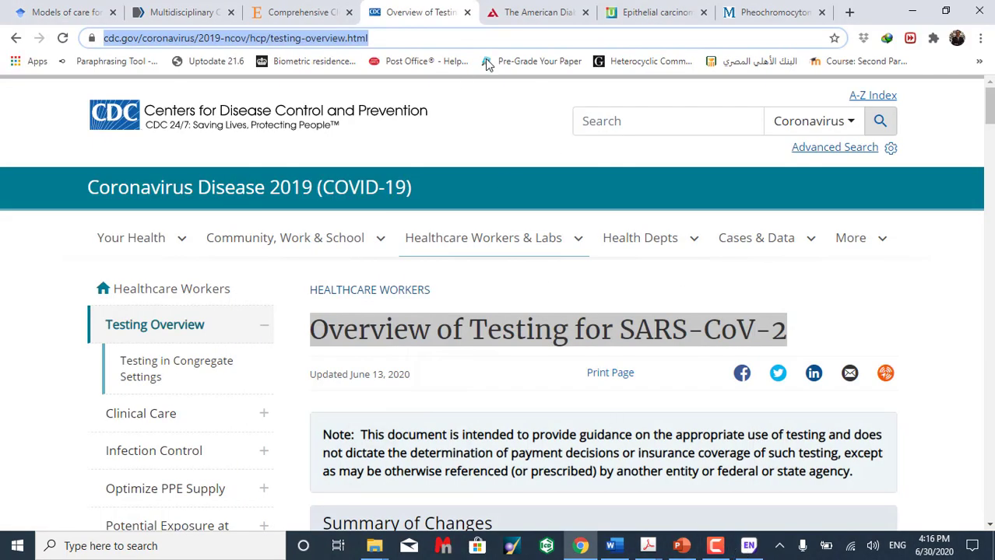
left_click(517, 11)
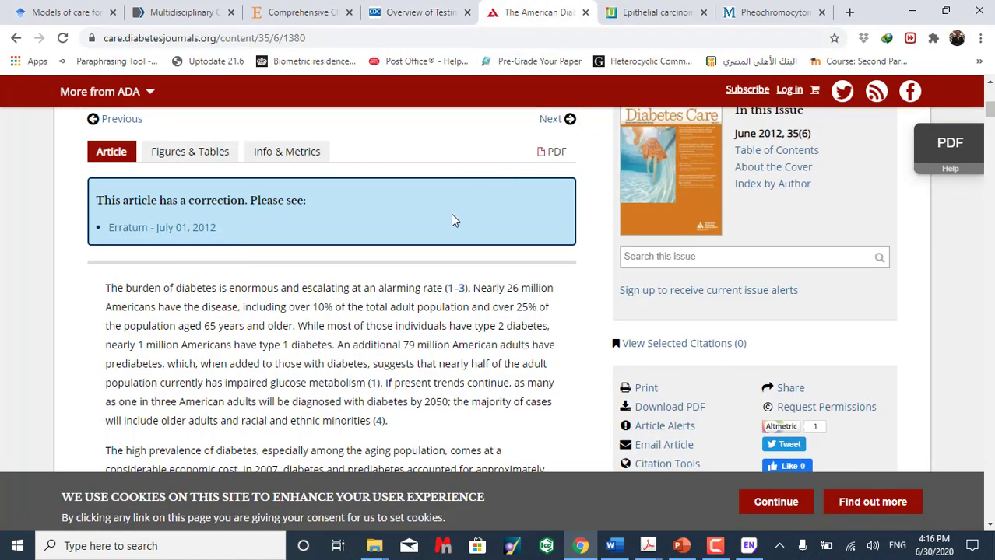
scroll(450, 220, "up", 5)
scroll(450, 218, "down", 2)
scroll(450, 218, "up", 3)
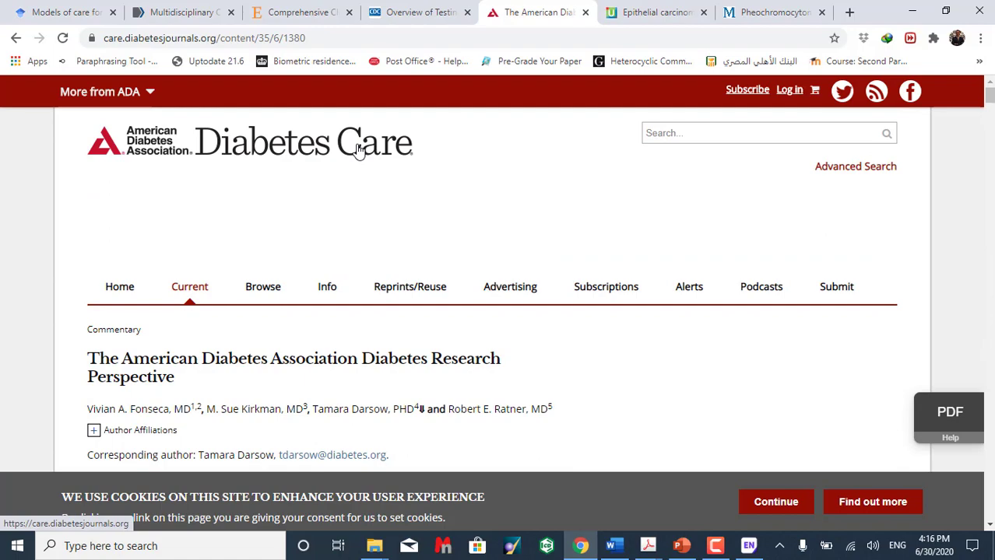
scroll(194, 193, "down", 2)
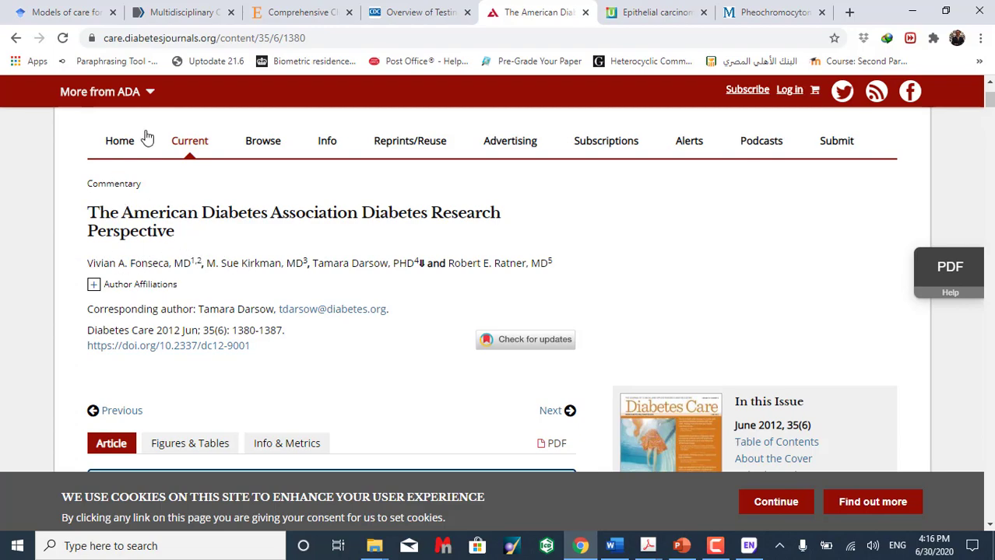
scroll(114, 187, "up", 2)
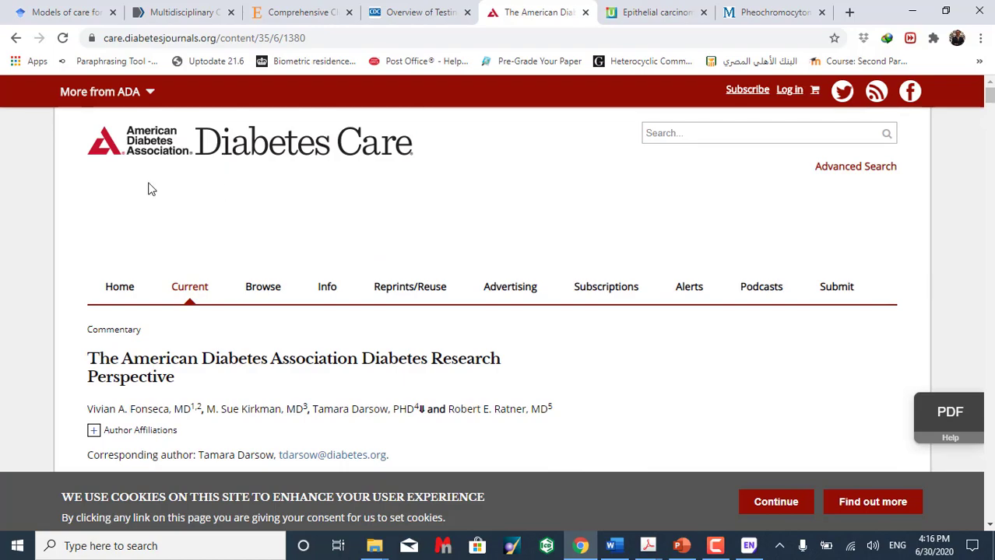
scroll(149, 187, "down", 2)
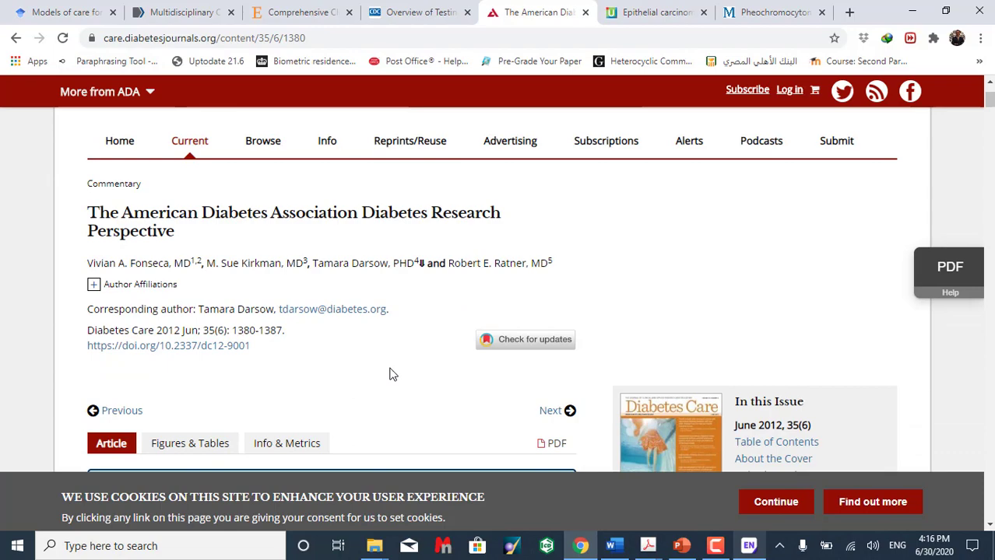
Copy the title "The American Diabetes Association Diabetes Research Perspective" into the Title field of a new EndNote reference of type Web Page
triple_click(166, 237)
key("ctrl+c")
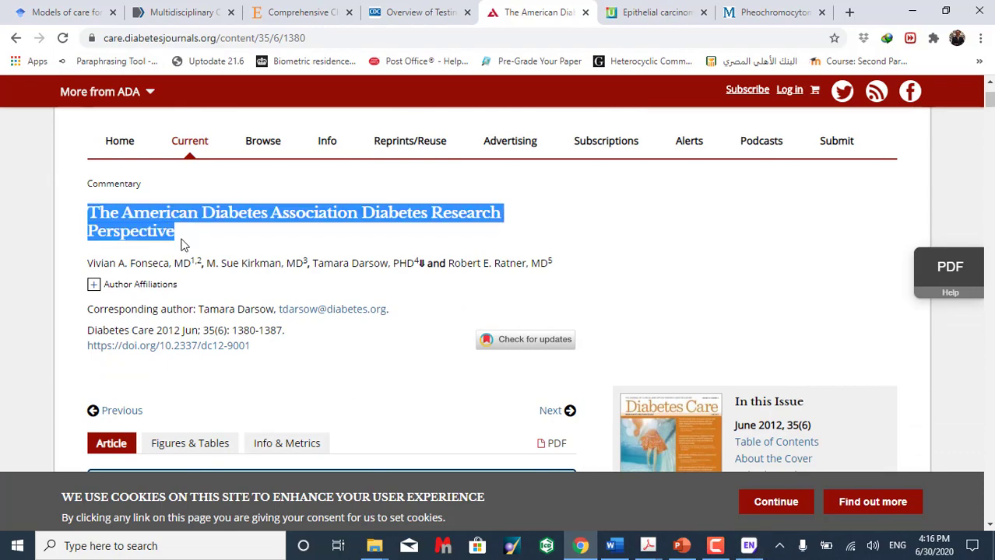
left_click(748, 546)
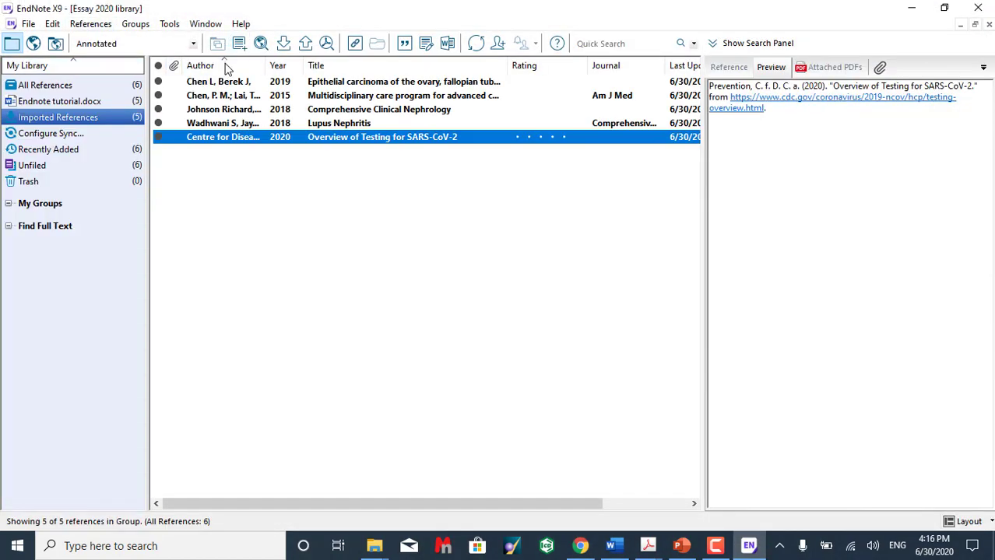
key("ctrl+n")
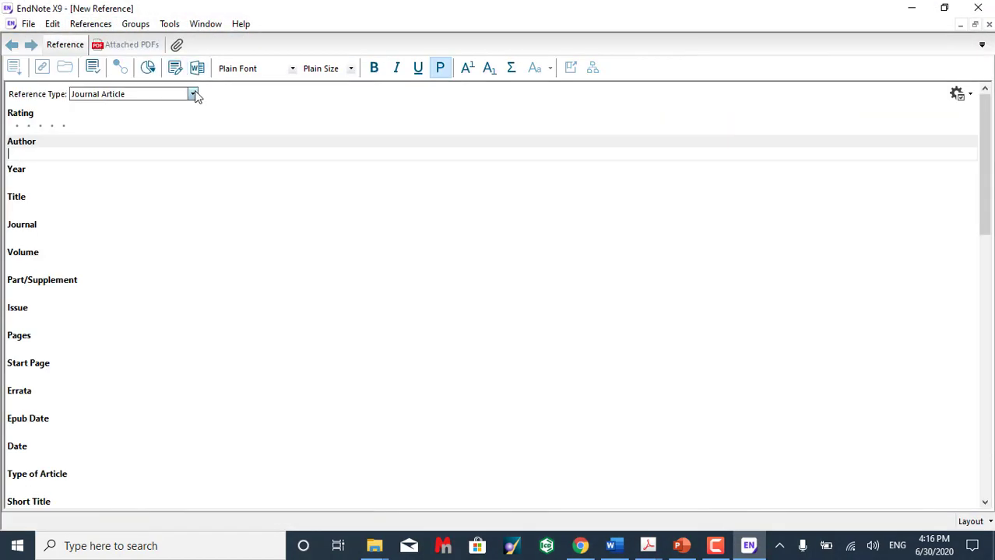
left_click(193, 94)
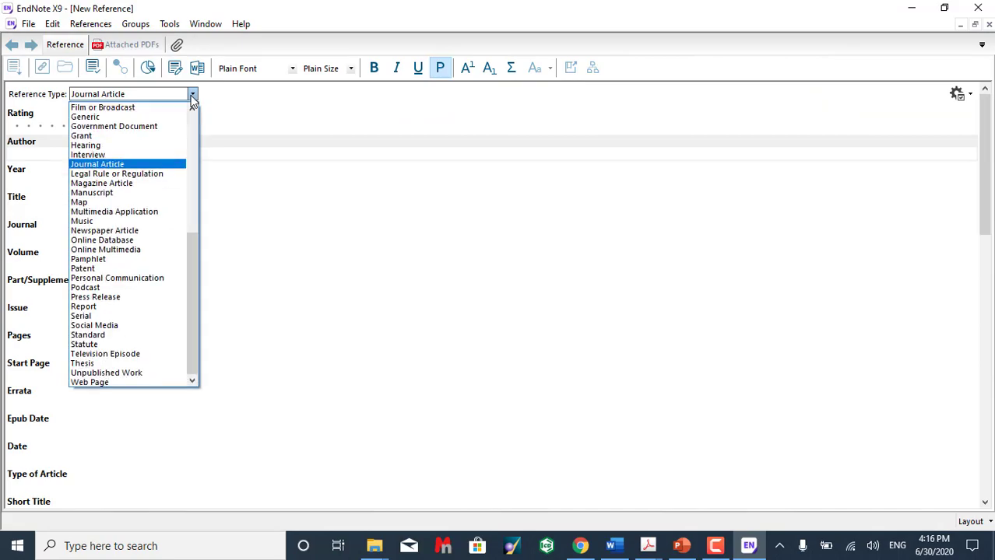
left_click(110, 382)
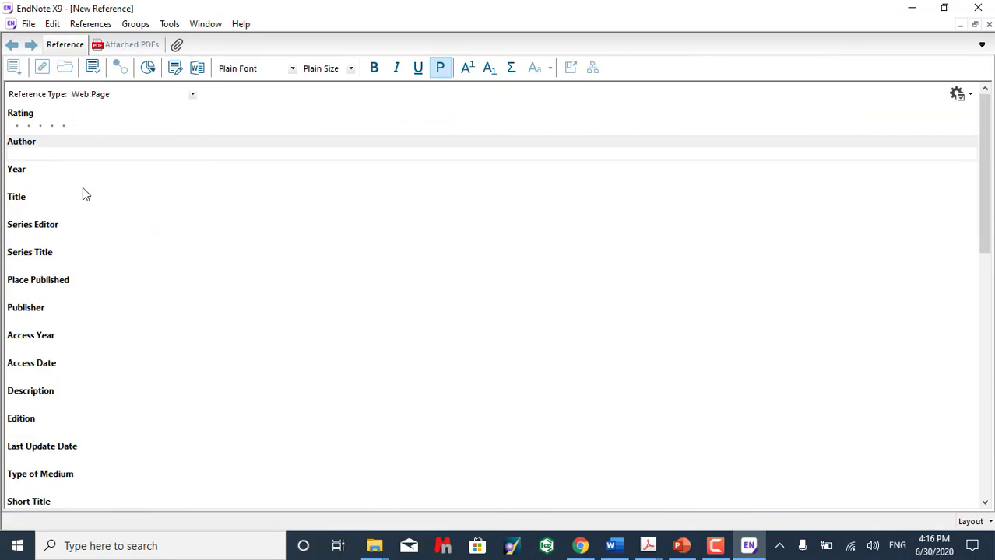
left_click(36, 208)
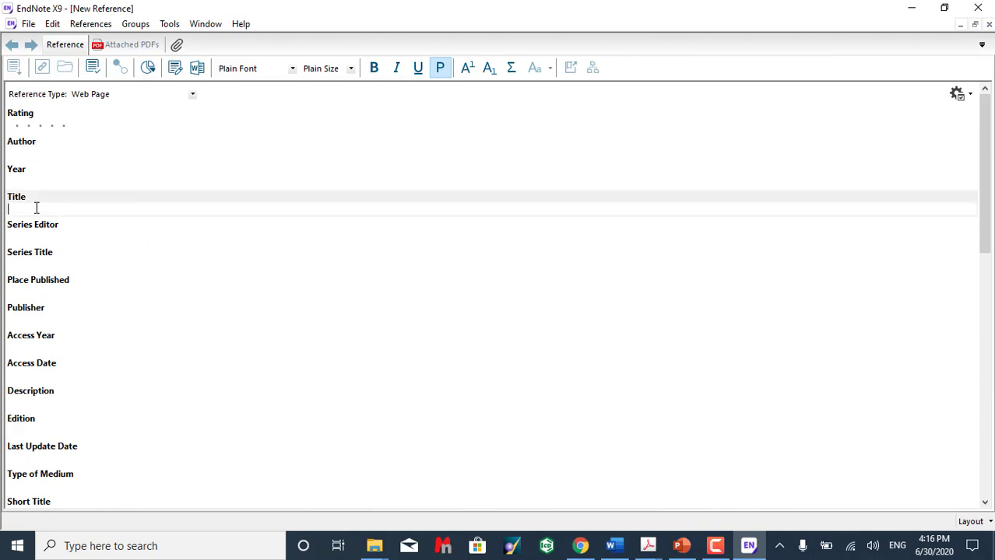
key("ctrl+v")
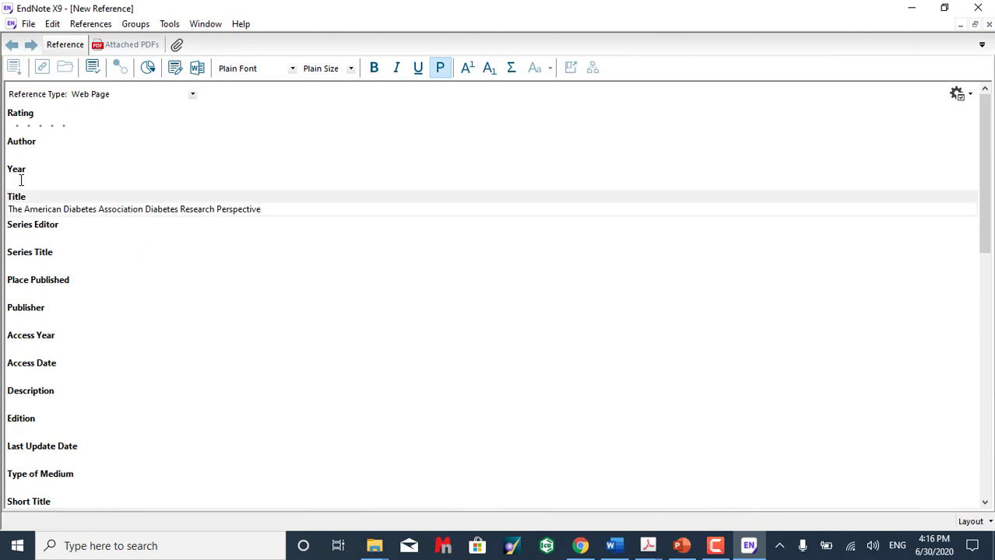
Set the new reference's Year to 2012, checking the publication date on the American Diabetes Association page in Chrome
left_click(21, 179)
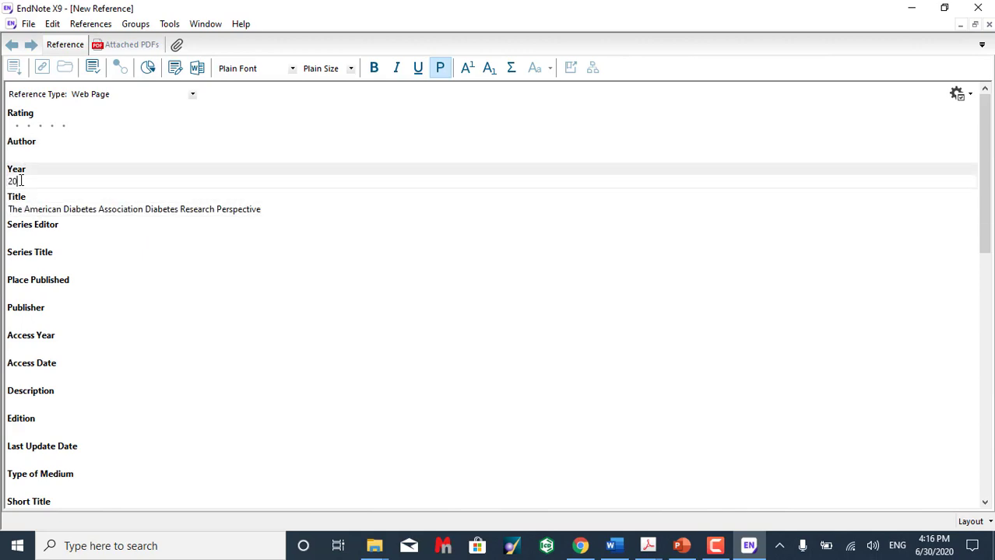
left_click(749, 546)
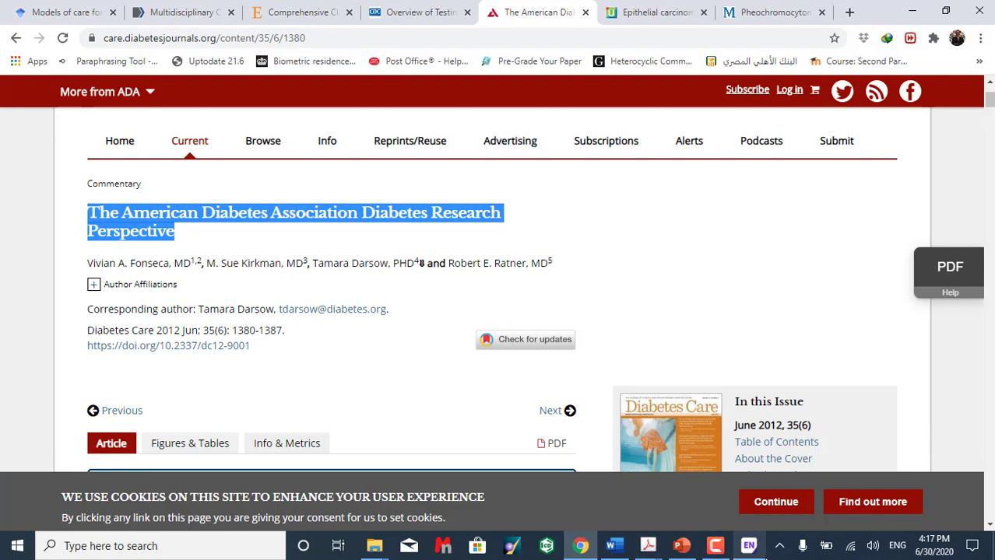
left_click(749, 545)
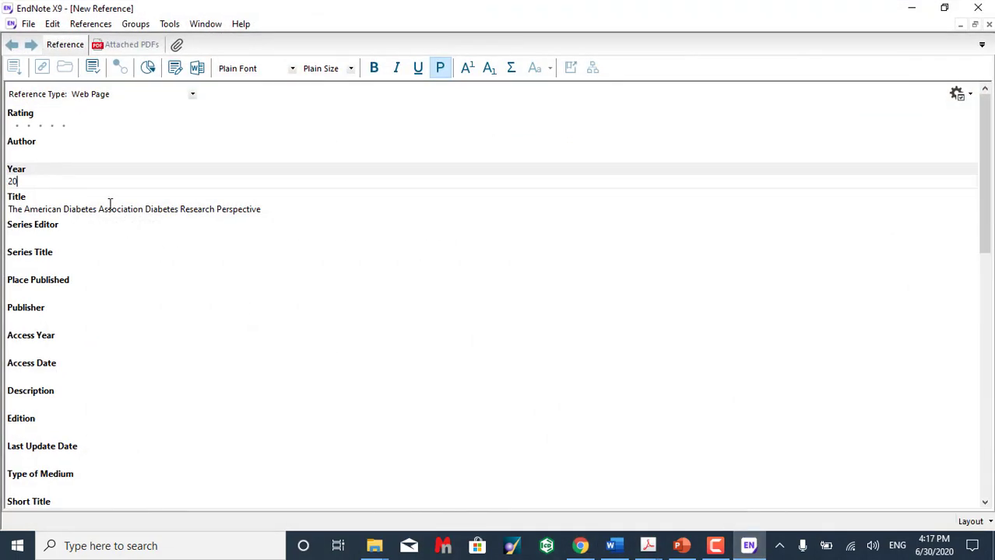
type("123")
Copy the author line from the American Diabetes Association page in Chrome into the Author field of the EndNote reference
left_click(748, 546)
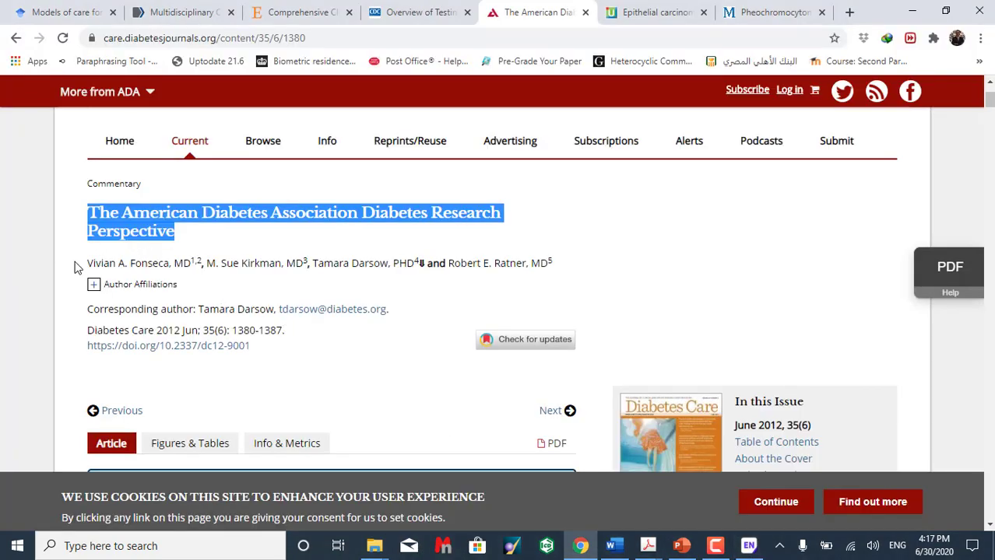
left_click_drag(89, 265, 542, 280)
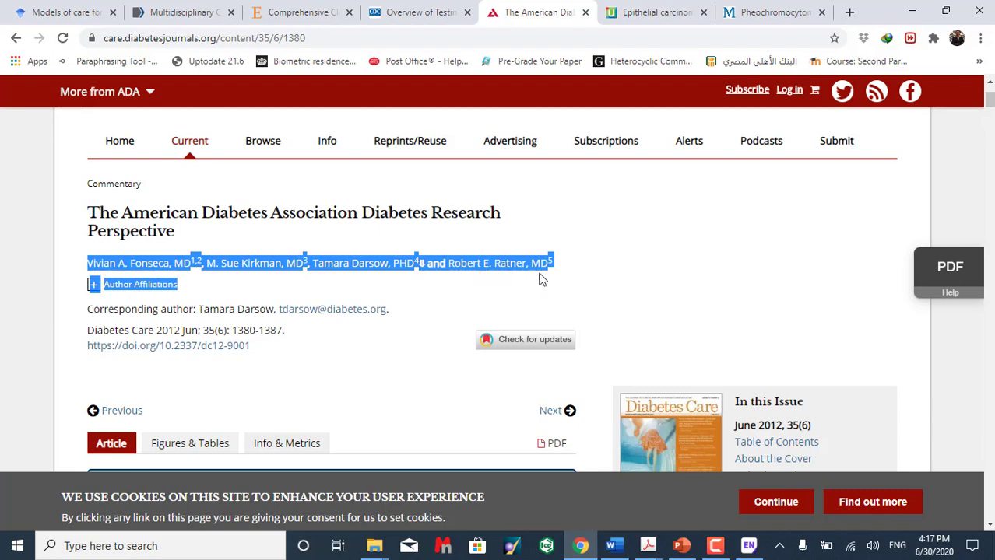
left_click(749, 545)
left_click(50, 156)
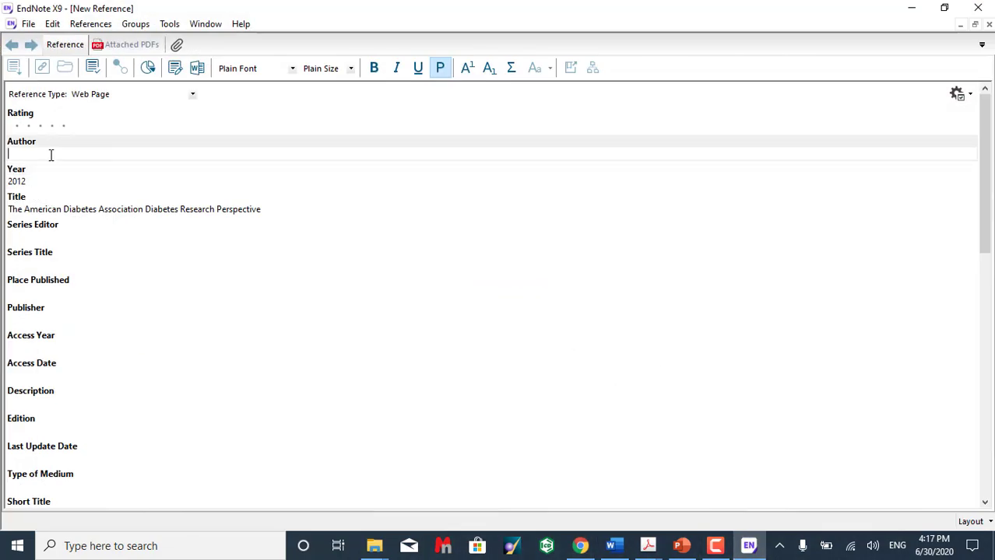
type("Vivian A. Fonseca, MD1,2, M. Sue Kirkman, MD3, Tamara Darsow, PHD4 and Robert E. Ratner, MD5 +Author Affiliations")
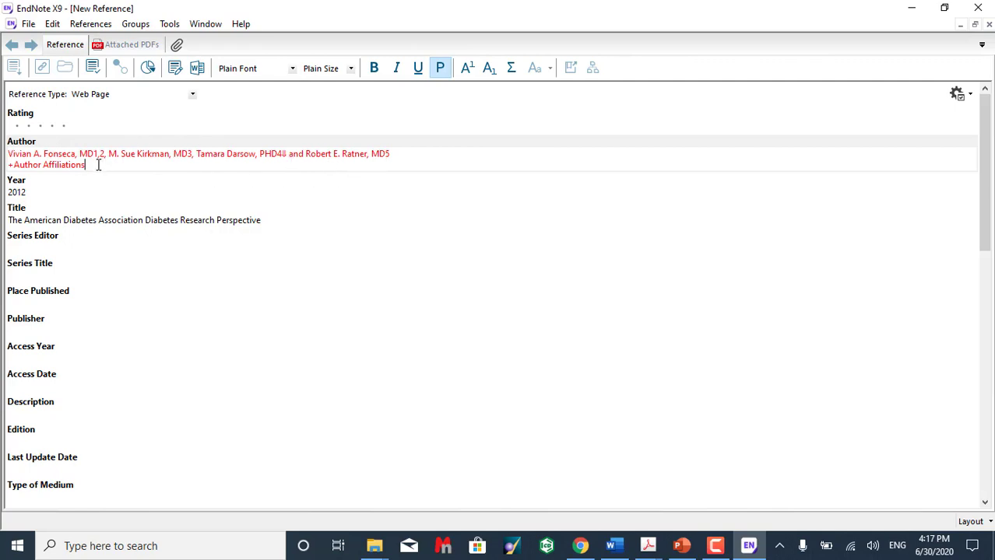
Delete the trailing "+Author Affiliations" text from the Author field
key("BackSpace")
key("BackSpace")
key("BackSpace")
key("BackSpace")
key("BackSpace")
key("BackSpace")
key("BackSpace")
key("BackSpace")
key("BackSpace")
key("BackSpace")
key("BackSpace")
key("BackSpace")
key("BackSpace")
key("BackSpace")
key("BackSpace")
key("BackSpace")
key("BackSpace")
key("BackSpace")
key("BackSpace")
key("BackSpace")
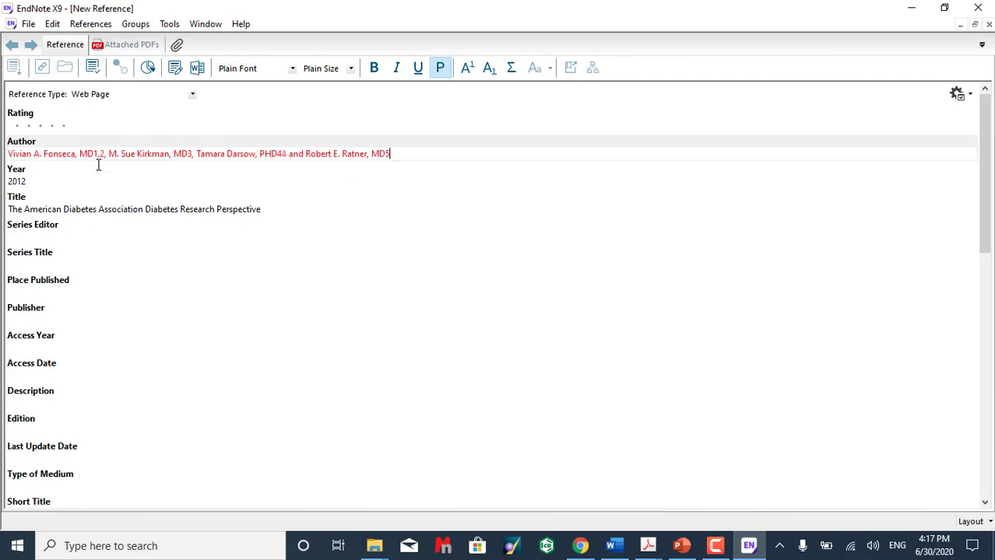
Strip the academic degrees, affiliation numbers and the word "and" from the Author field, separating the author names with commas
key("BackSpace")
key("BackSpace")
key("BackSpace")
key("BackSpace")
key("BackSpace")
key("BackSpace")
key("BackSpace")
key("BackSpace")
key("BackSpace")
key("BackSpace")
key("BackSpace")
left_click(287, 154)
left_click(306, 154)
key("BackSpace")
key("BackSpace")
key("BackSpace")
key("BackSpace")
key("BackSpace")
key("BackSpace")
key("BackSpace")
key("BackSpace")
key("BackSpace")
key("BackSpace")
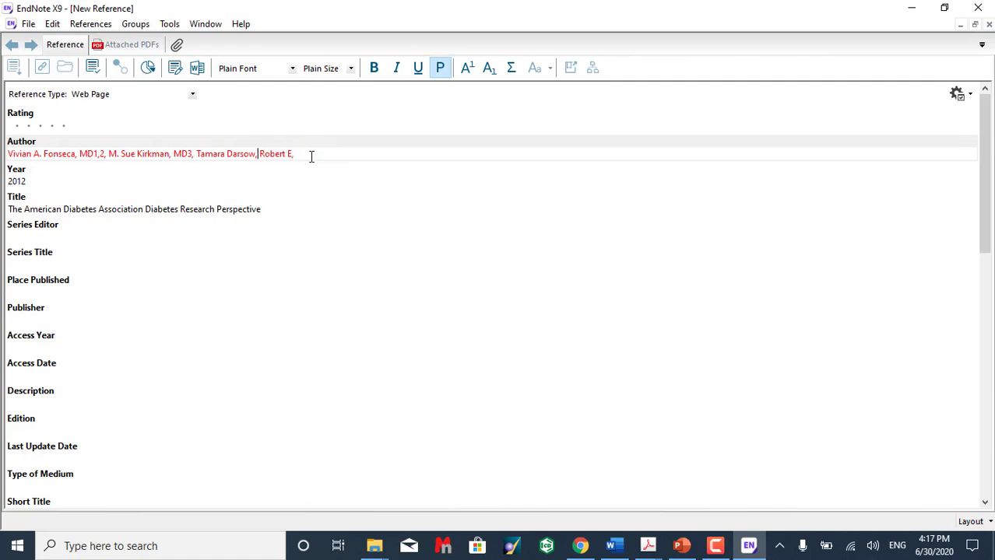
key("BackSpace")
key("BackSpace")
key("BackSpace")
key("BackSpace")
key("BackSpace")
key("BackSpace")
key("BackSpace")
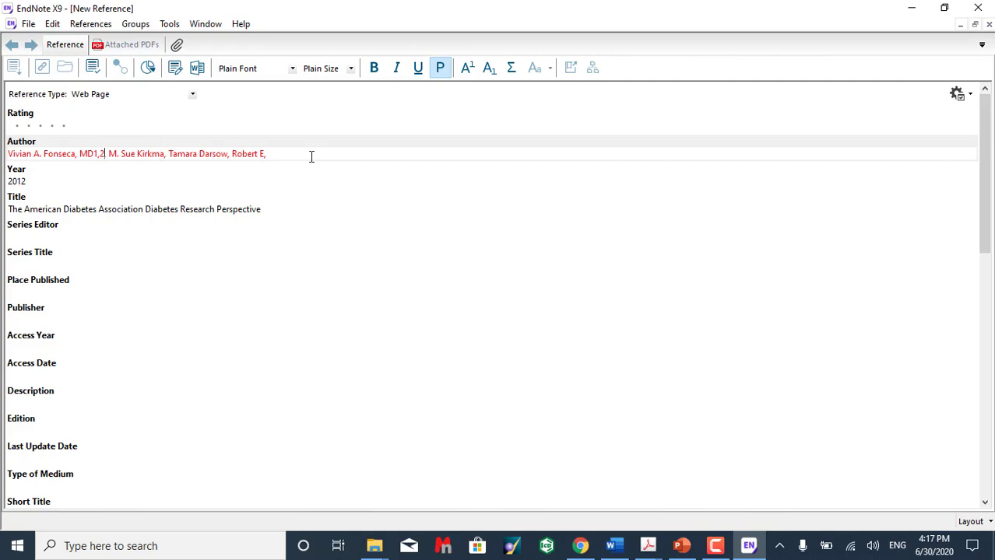
key("BackSpace")
key("BackSpace")
key("BackSpace")
key("BackSpace")
key("BackSpace")
key("BackSpace")
key("BackSpace")
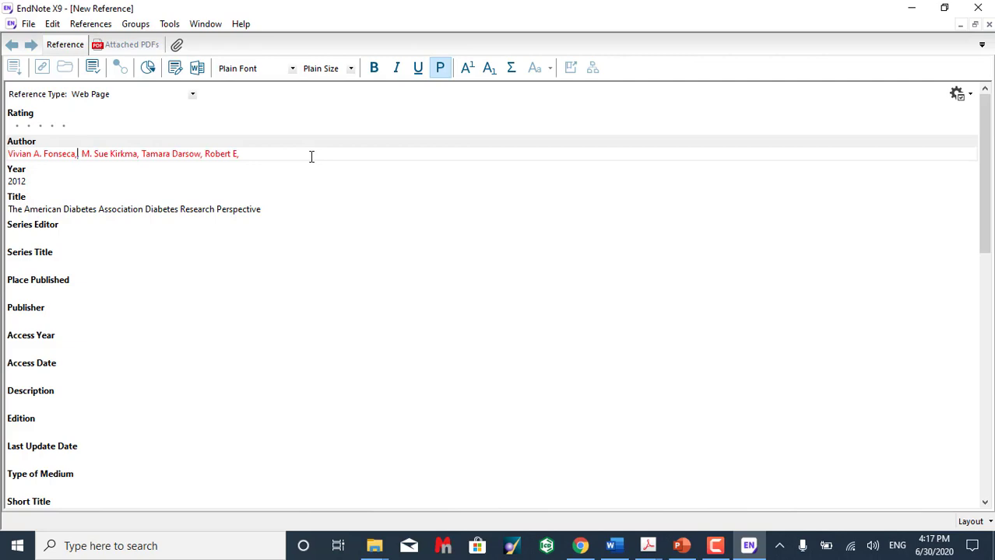
key("BackSpace")
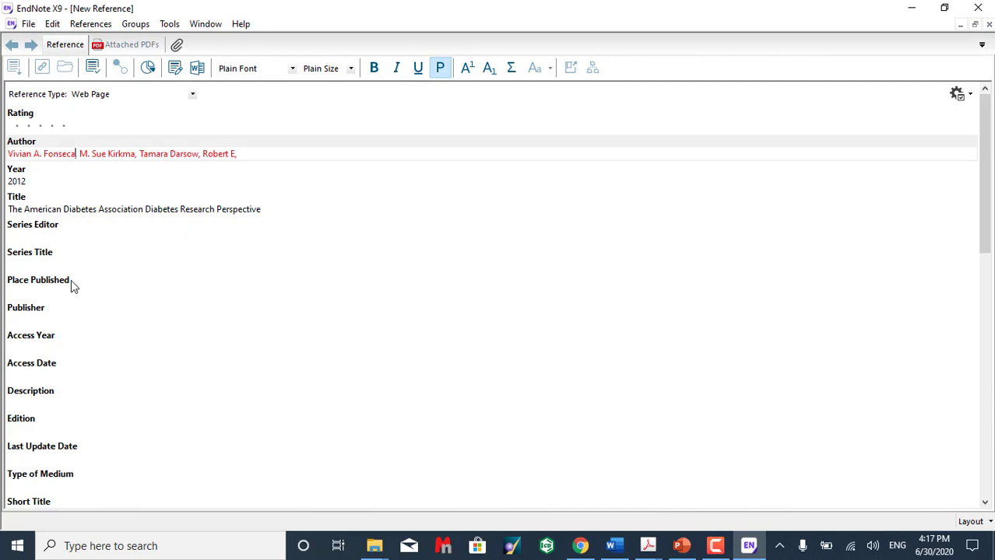
Enter "American Diabetes Association" in the reference's Access Year field
scroll(71, 282, "down", 1)
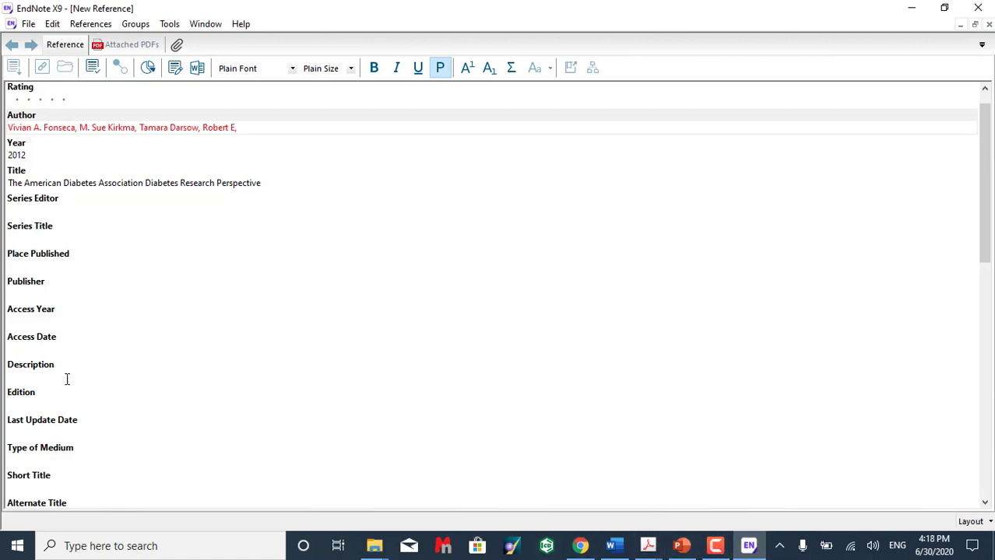
scroll(66, 384, "down", 1)
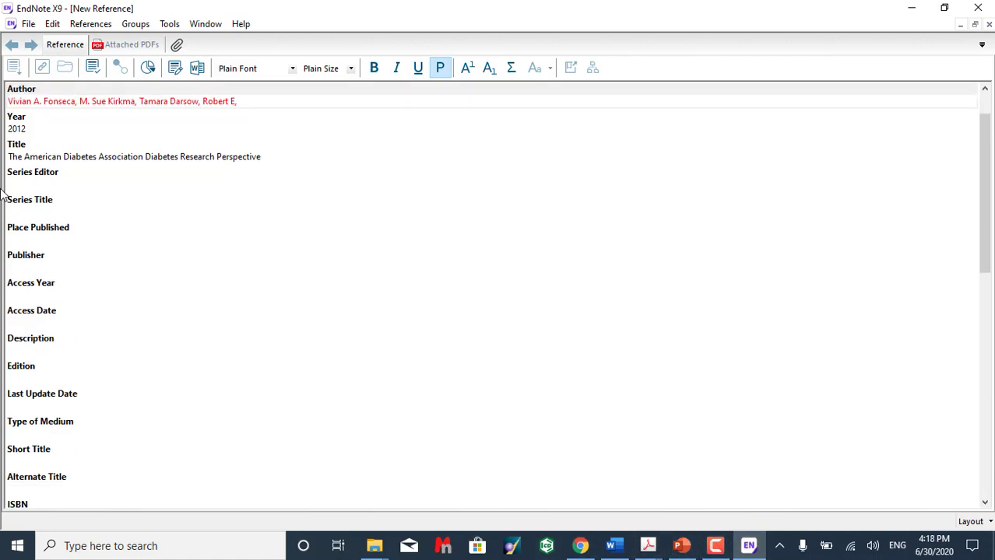
left_click(22, 294)
type("Ame")
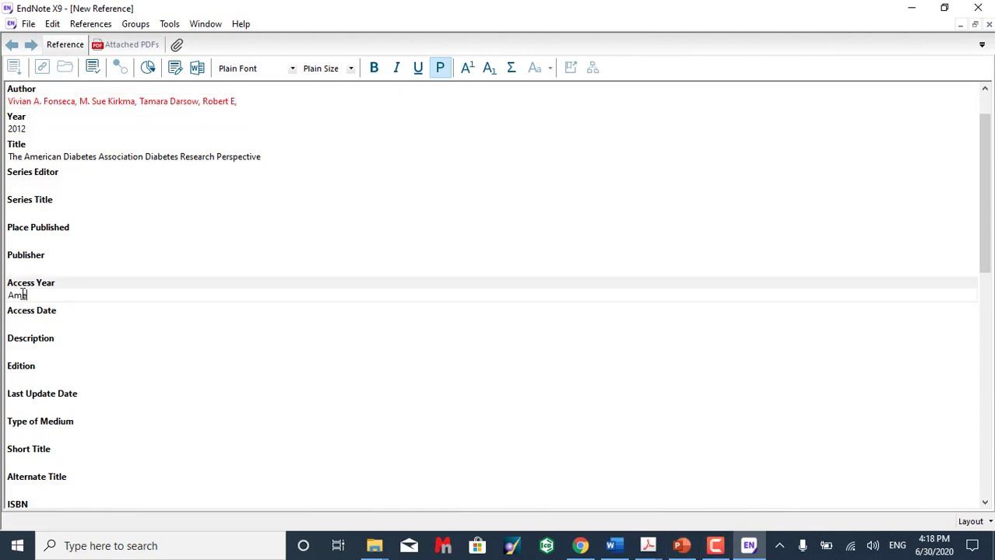
type("rican Diabetes Association")
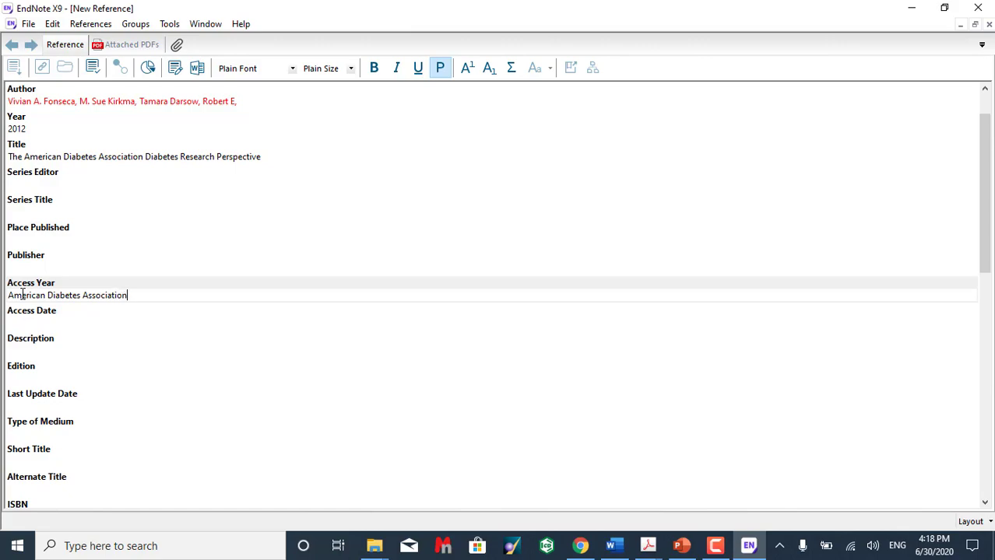
Copy the article page's web address, care.diabetesjournals.org/content/35/6/1380, from Chrome into the URL field of the EndNote reference
left_click(739, 551)
left_click(310, 37)
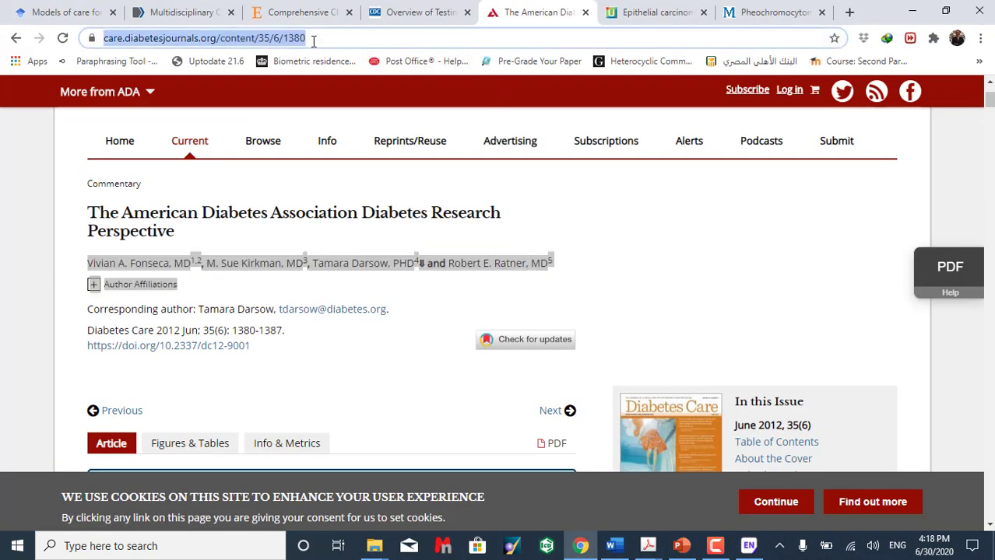
right_click(269, 40)
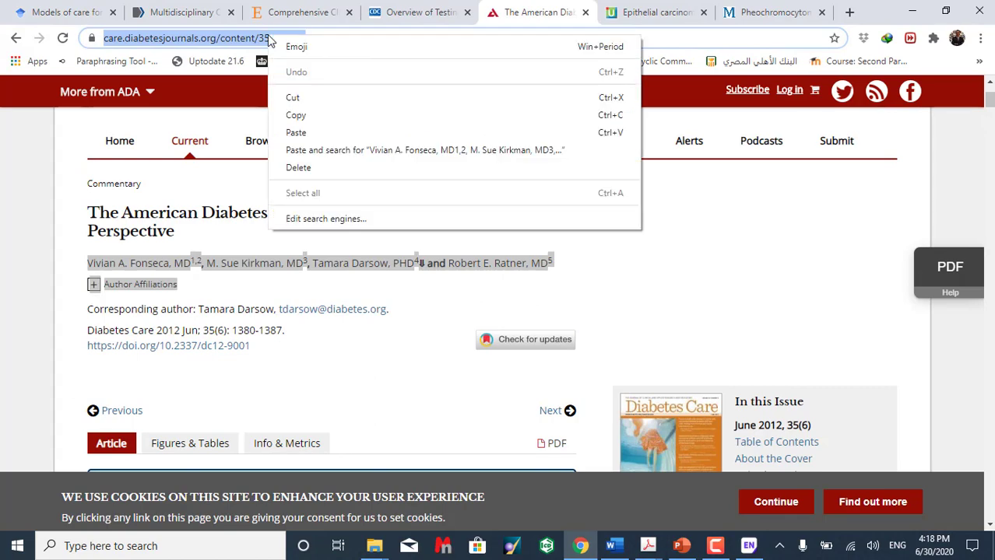
left_click(310, 116)
left_click(748, 546)
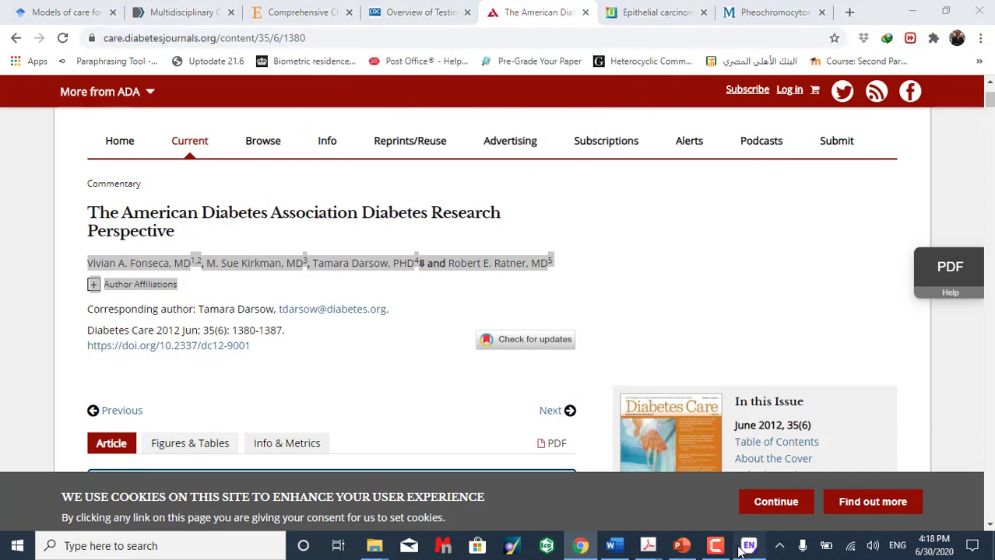
scroll(106, 335, "down", 5)
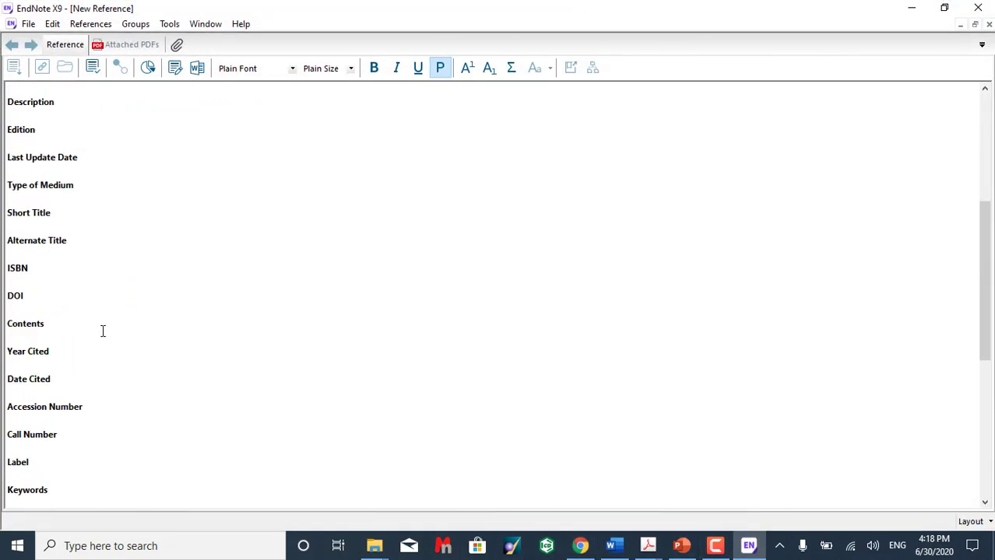
scroll(102, 335, "down", 3)
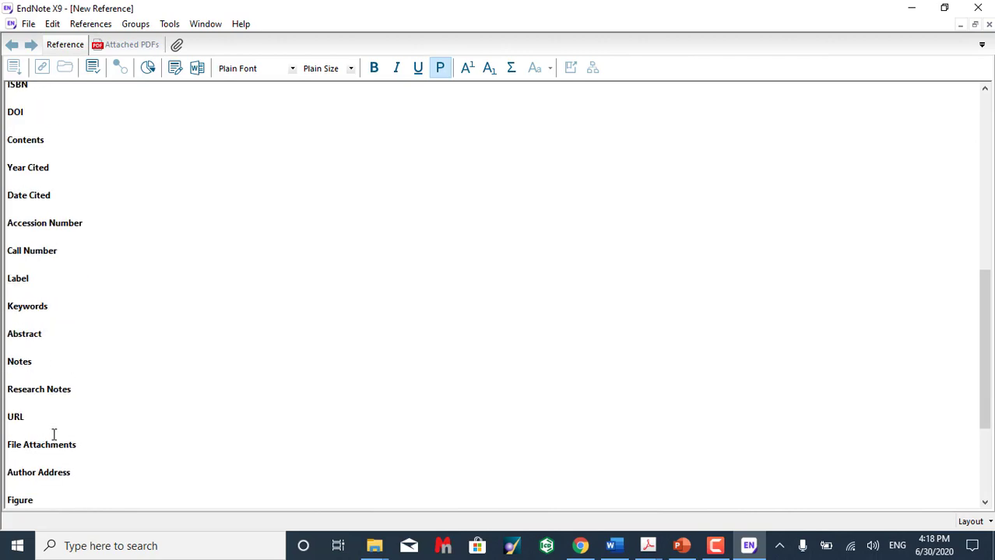
left_click(53, 433)
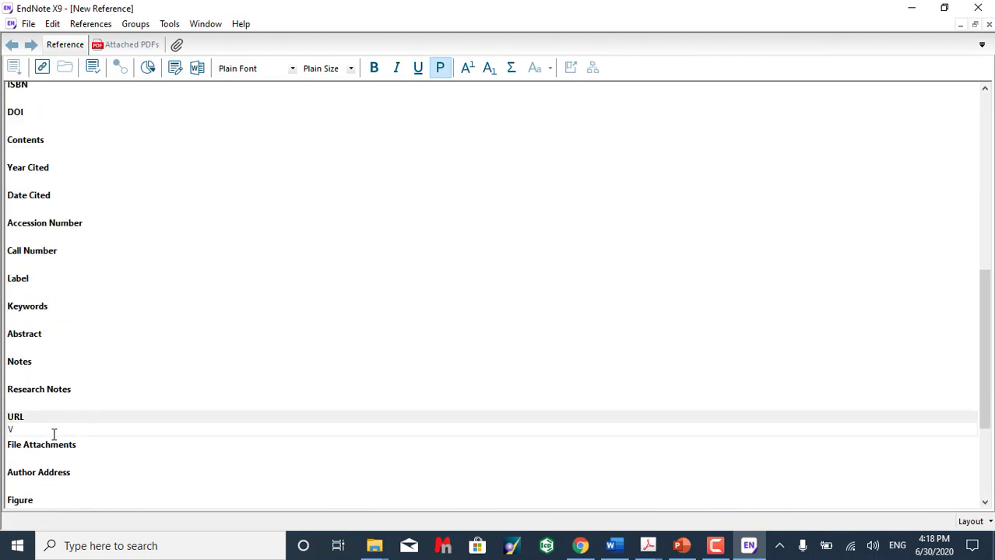
key("BackSpace")
key("ctrl+v")
Set the reference's Date Cited to June 30, 2020
scroll(131, 348, "up", 2)
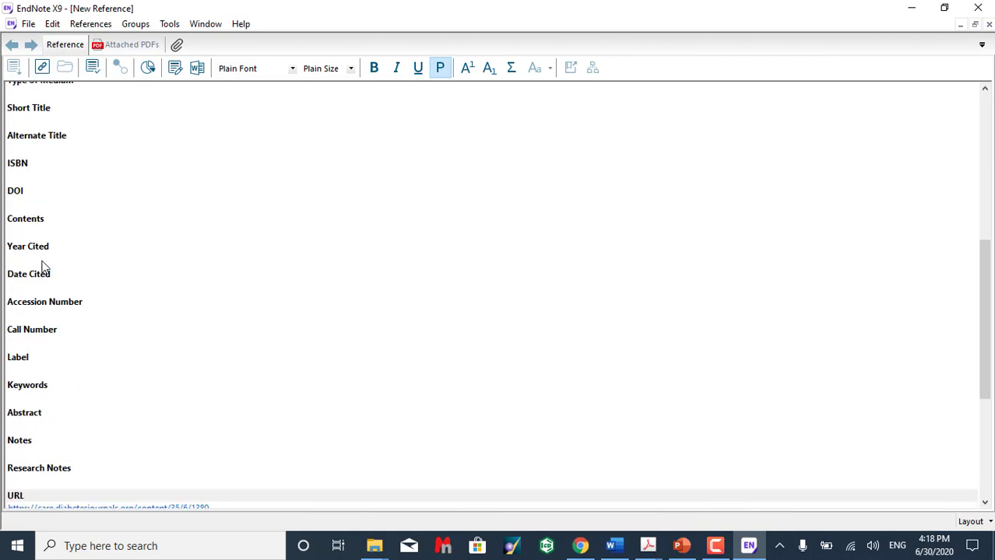
scroll(55, 296, "up", 3)
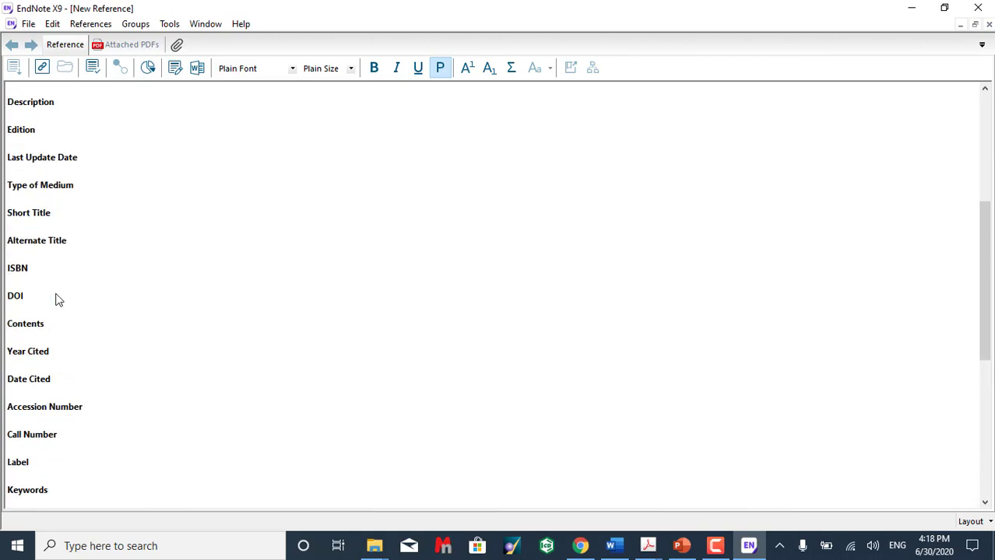
scroll(56, 300, "up", 8)
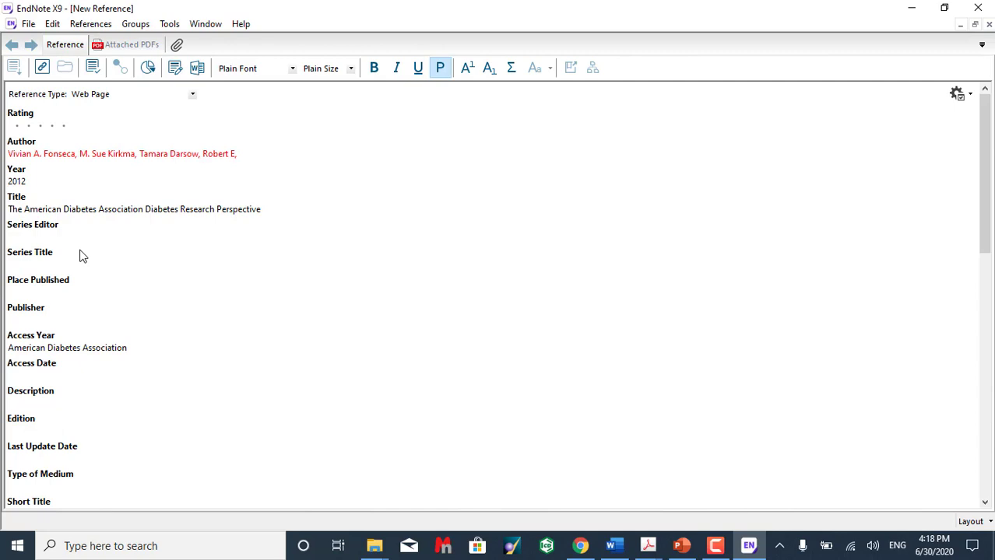
scroll(81, 256, "down", 3)
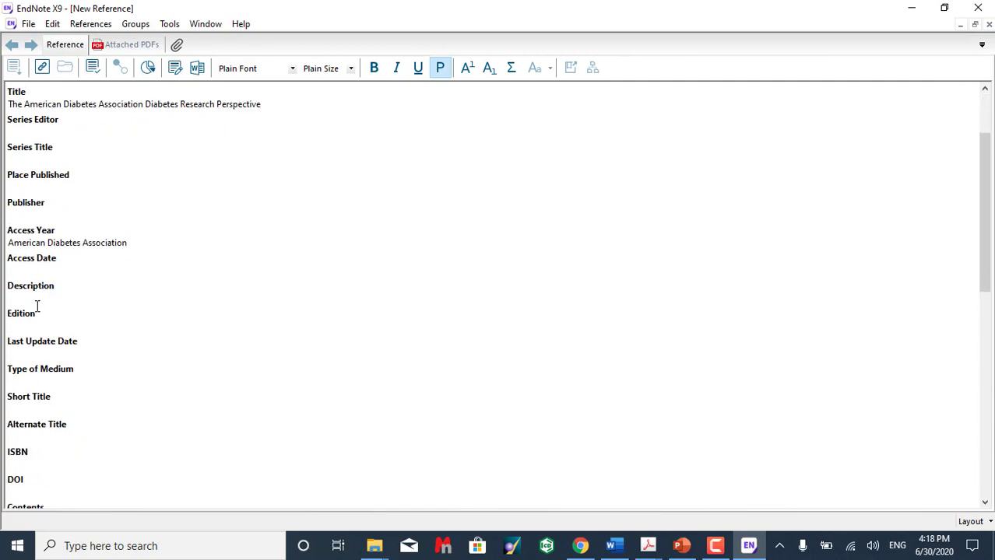
scroll(32, 339, "down", 1)
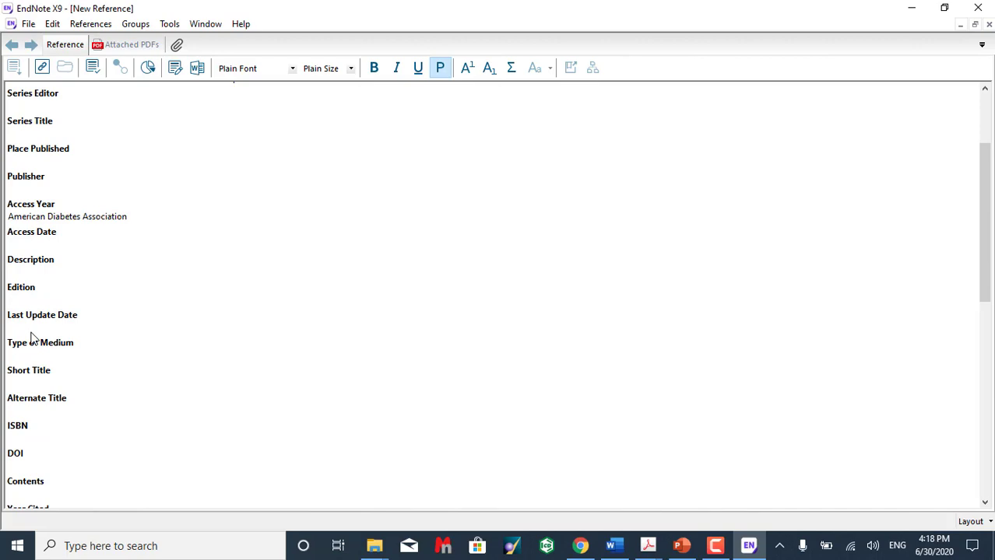
scroll(31, 335, "down", 3)
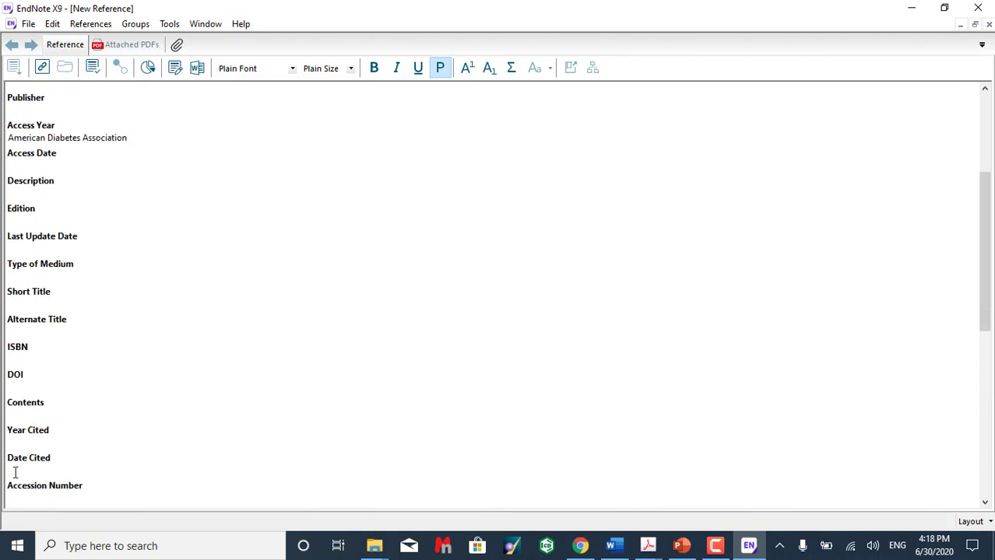
left_click(15, 473)
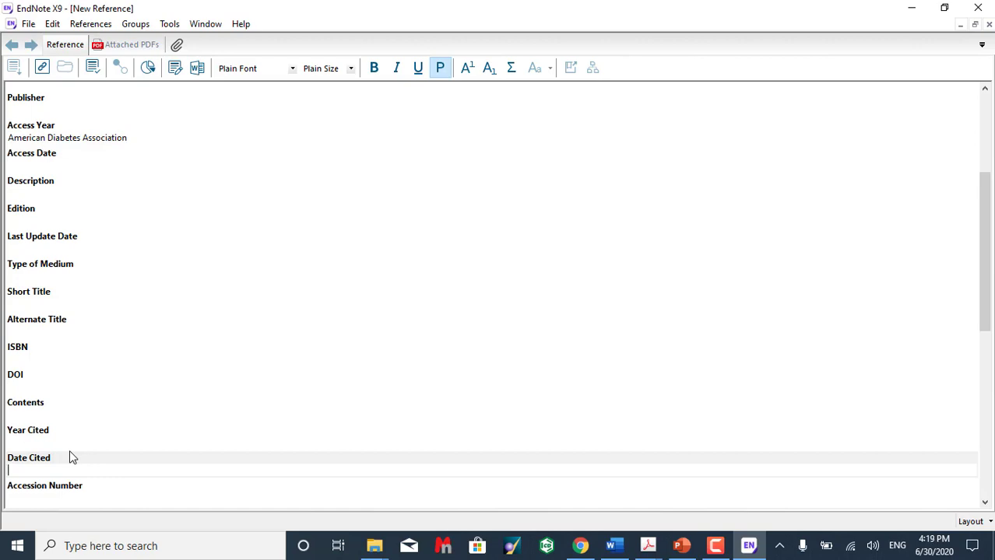
type("June 30, 2020")
Close the American Diabetes Association reference and save its changes to the library
scroll(102, 296, "up", 1)
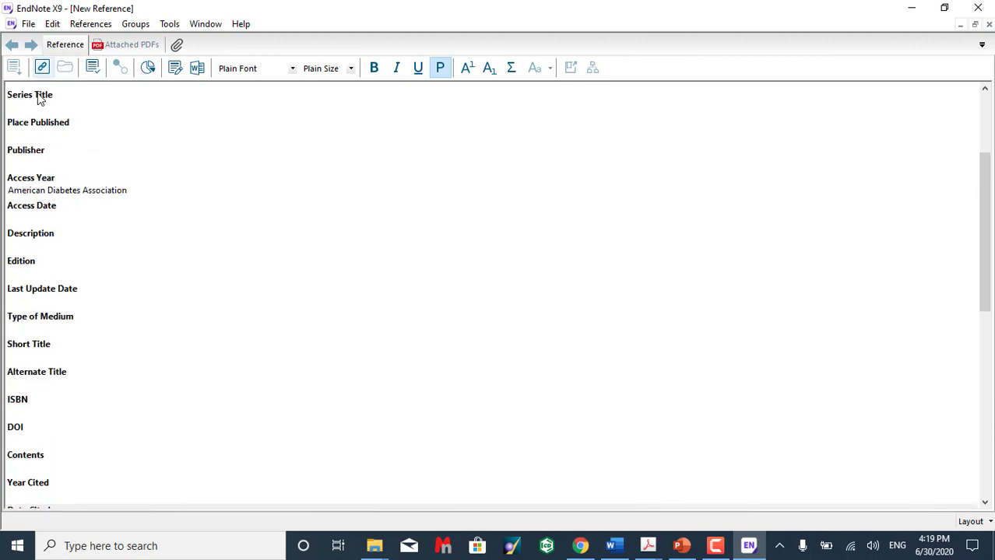
scroll(47, 179, "up", 3)
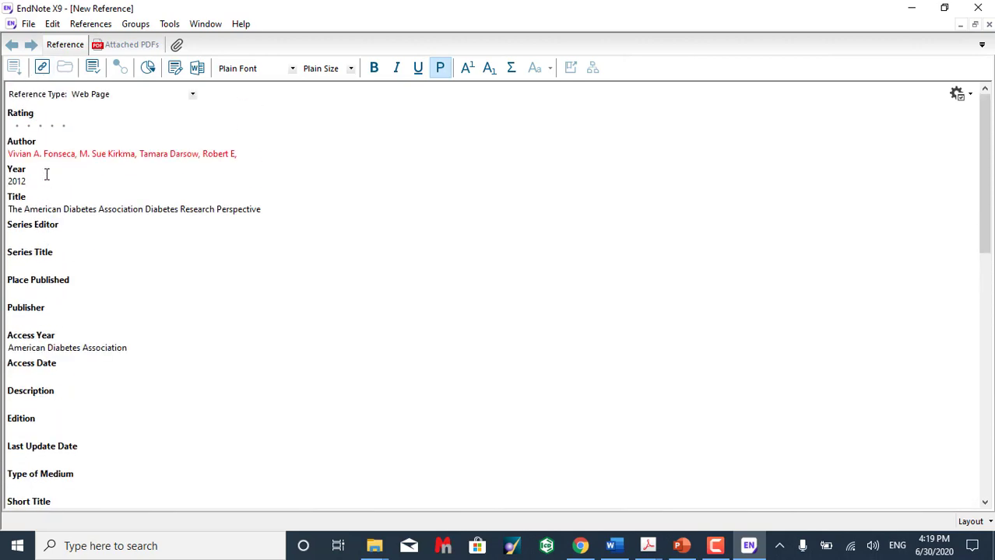
left_click(988, 25)
left_click(430, 309)
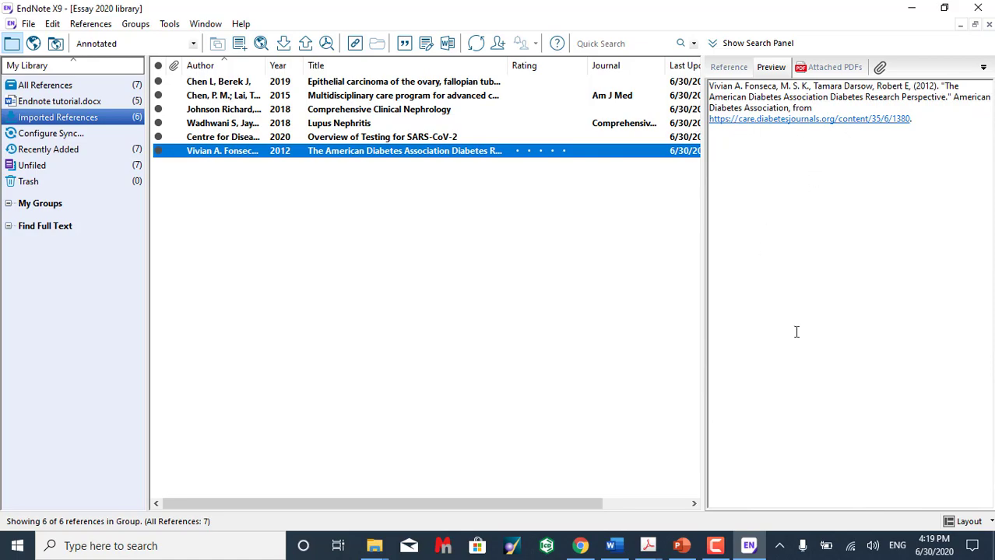
Switch to Word and insert the selected EndNote reference as a citation after "the main objective of our study"
left_click(615, 545)
scroll(557, 343, "up", 10)
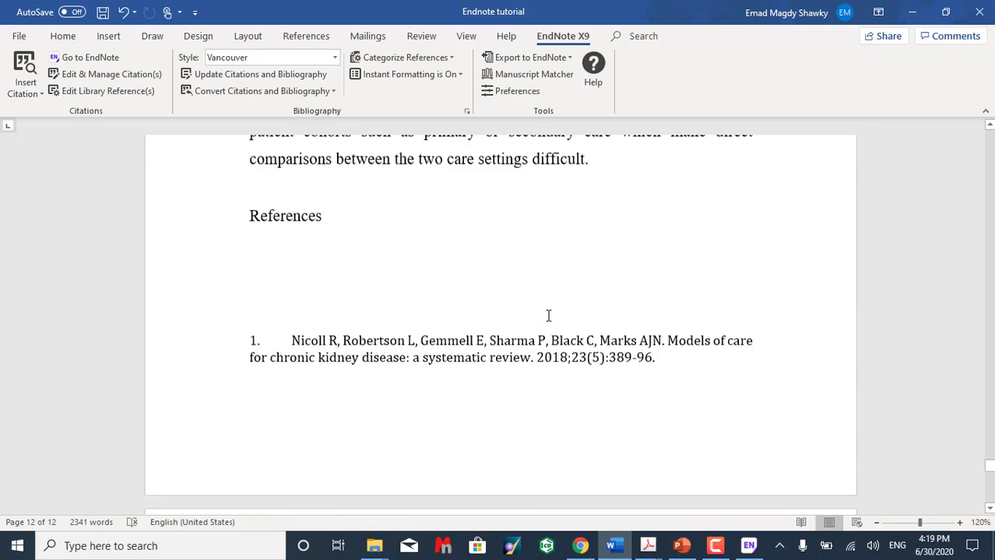
left_click(334, 355)
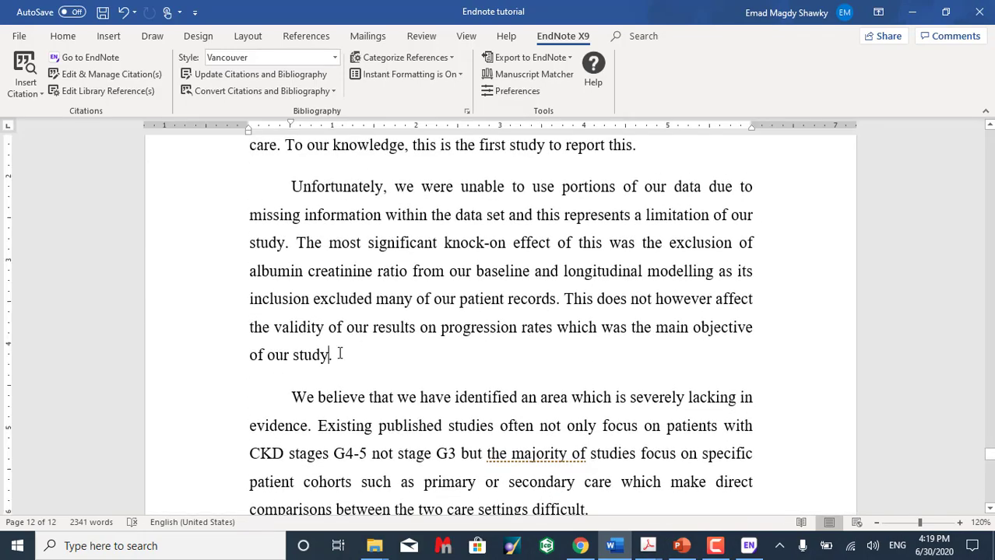
left_click(17, 92)
left_click(39, 128)
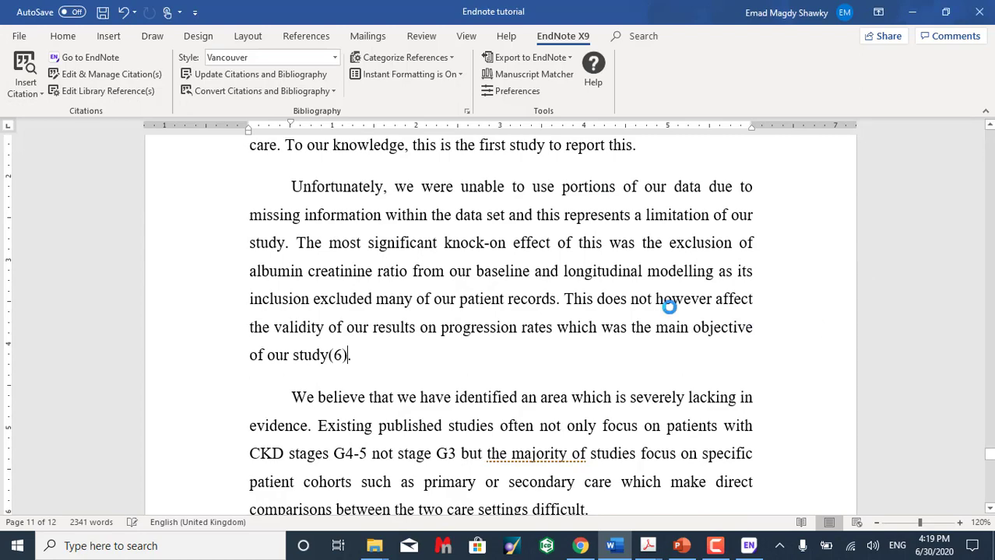
scroll(451, 209, "down", 3)
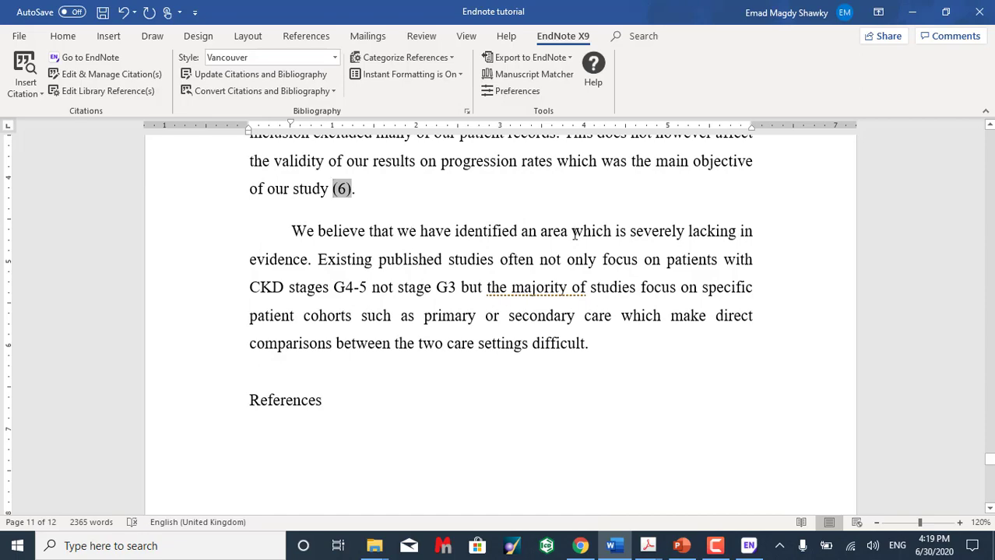
scroll(574, 234, "up", 5)
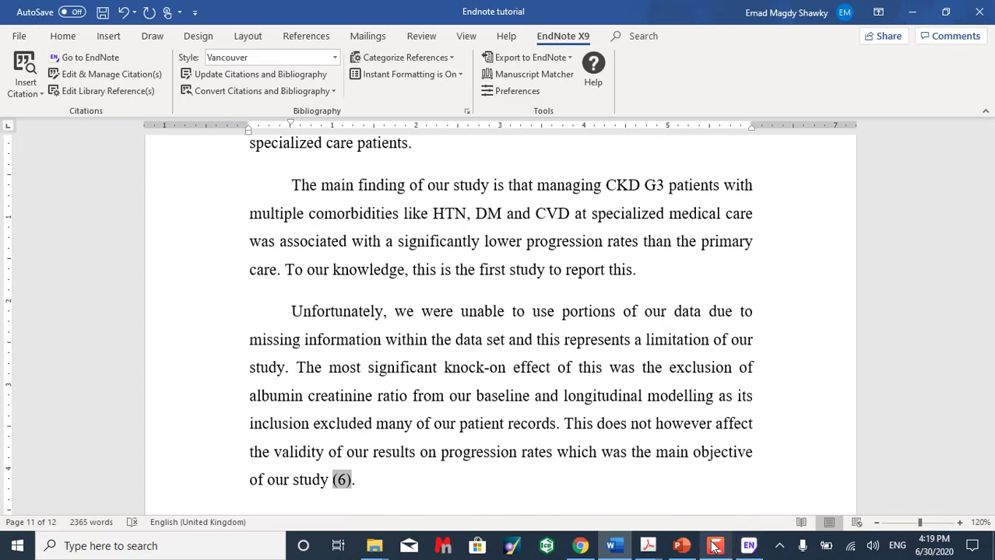
Switch to the endnote presentation in PowerPoint and start the slide show from the Agenda slide
left_click(682, 546)
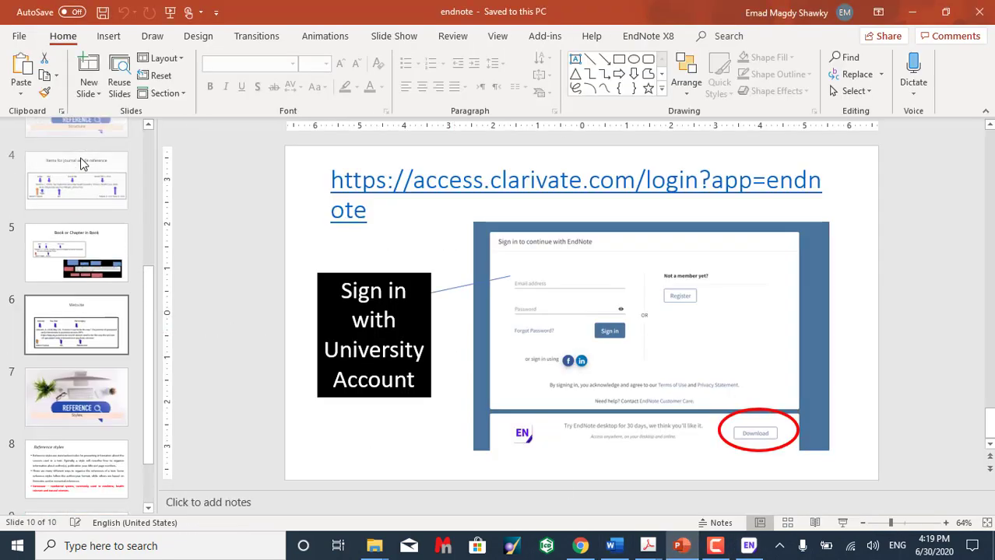
scroll(83, 164, "up", 3)
left_click(86, 241)
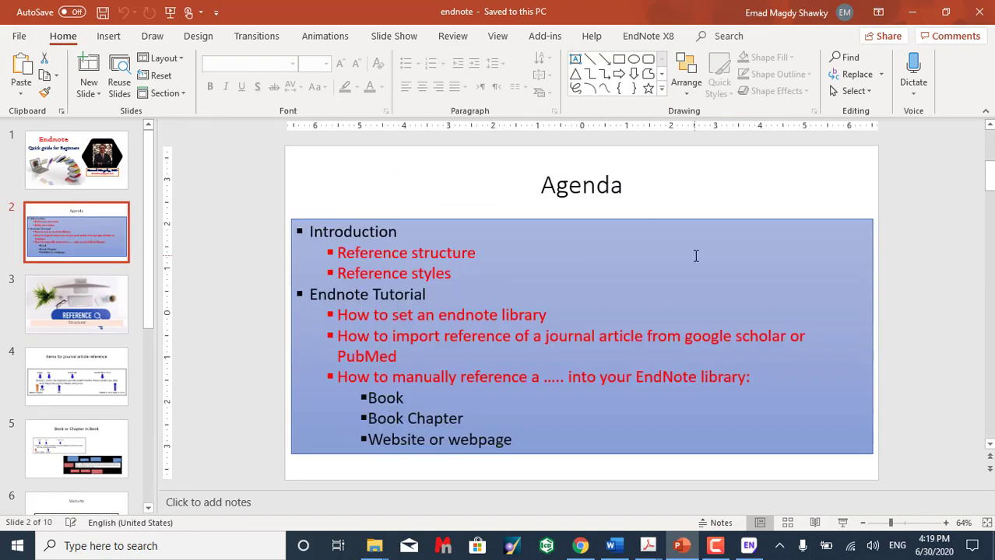
left_click(843, 523)
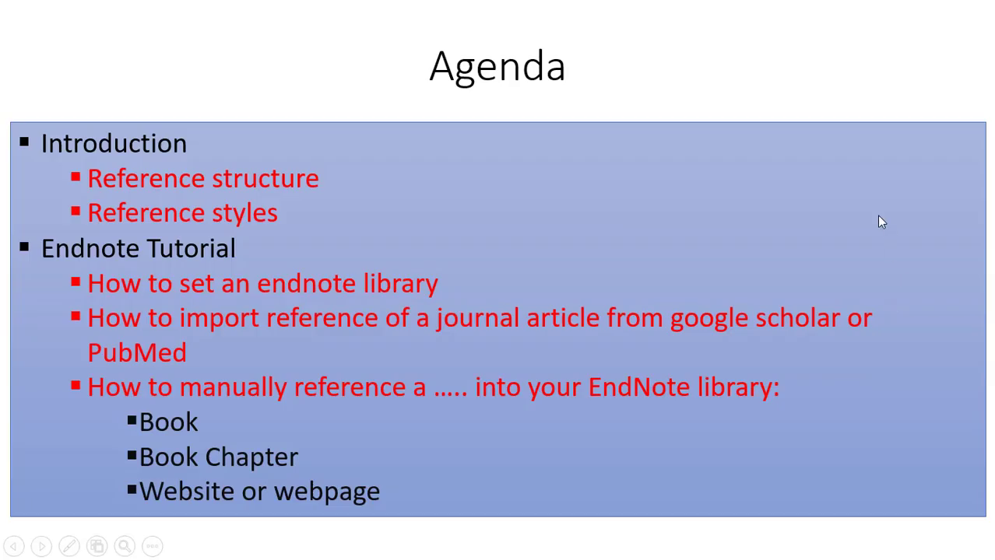